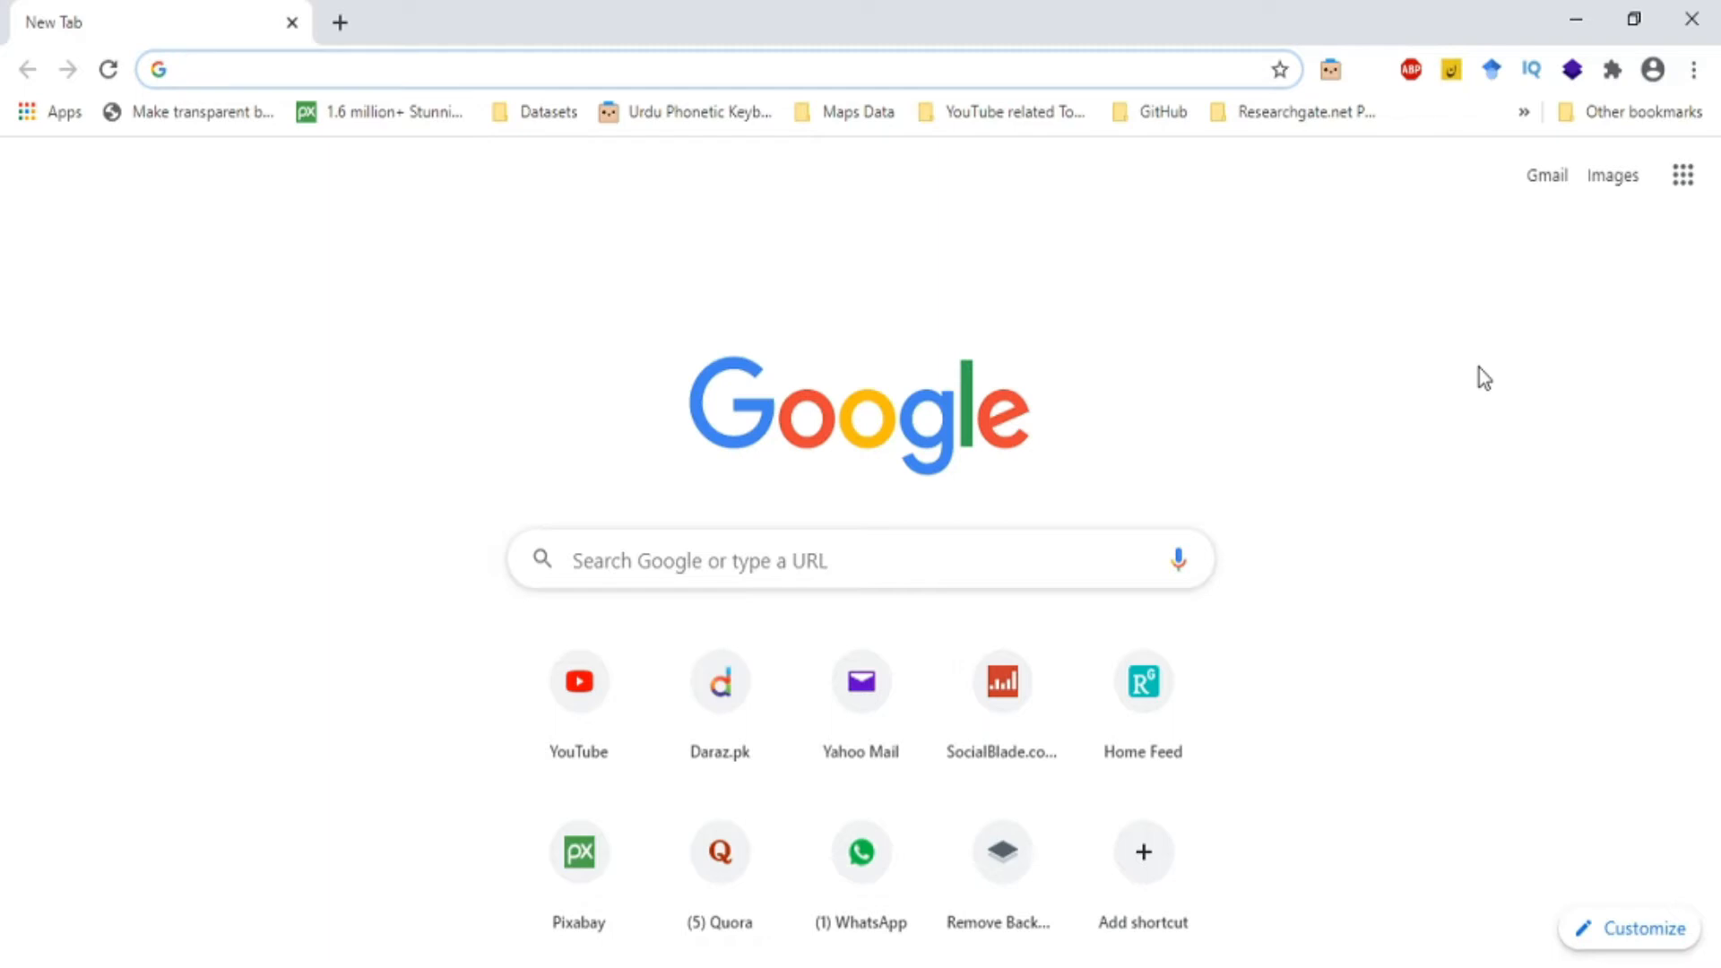
# - Search Google for "school logo" and show the image results
pyautogui.write('schooo')
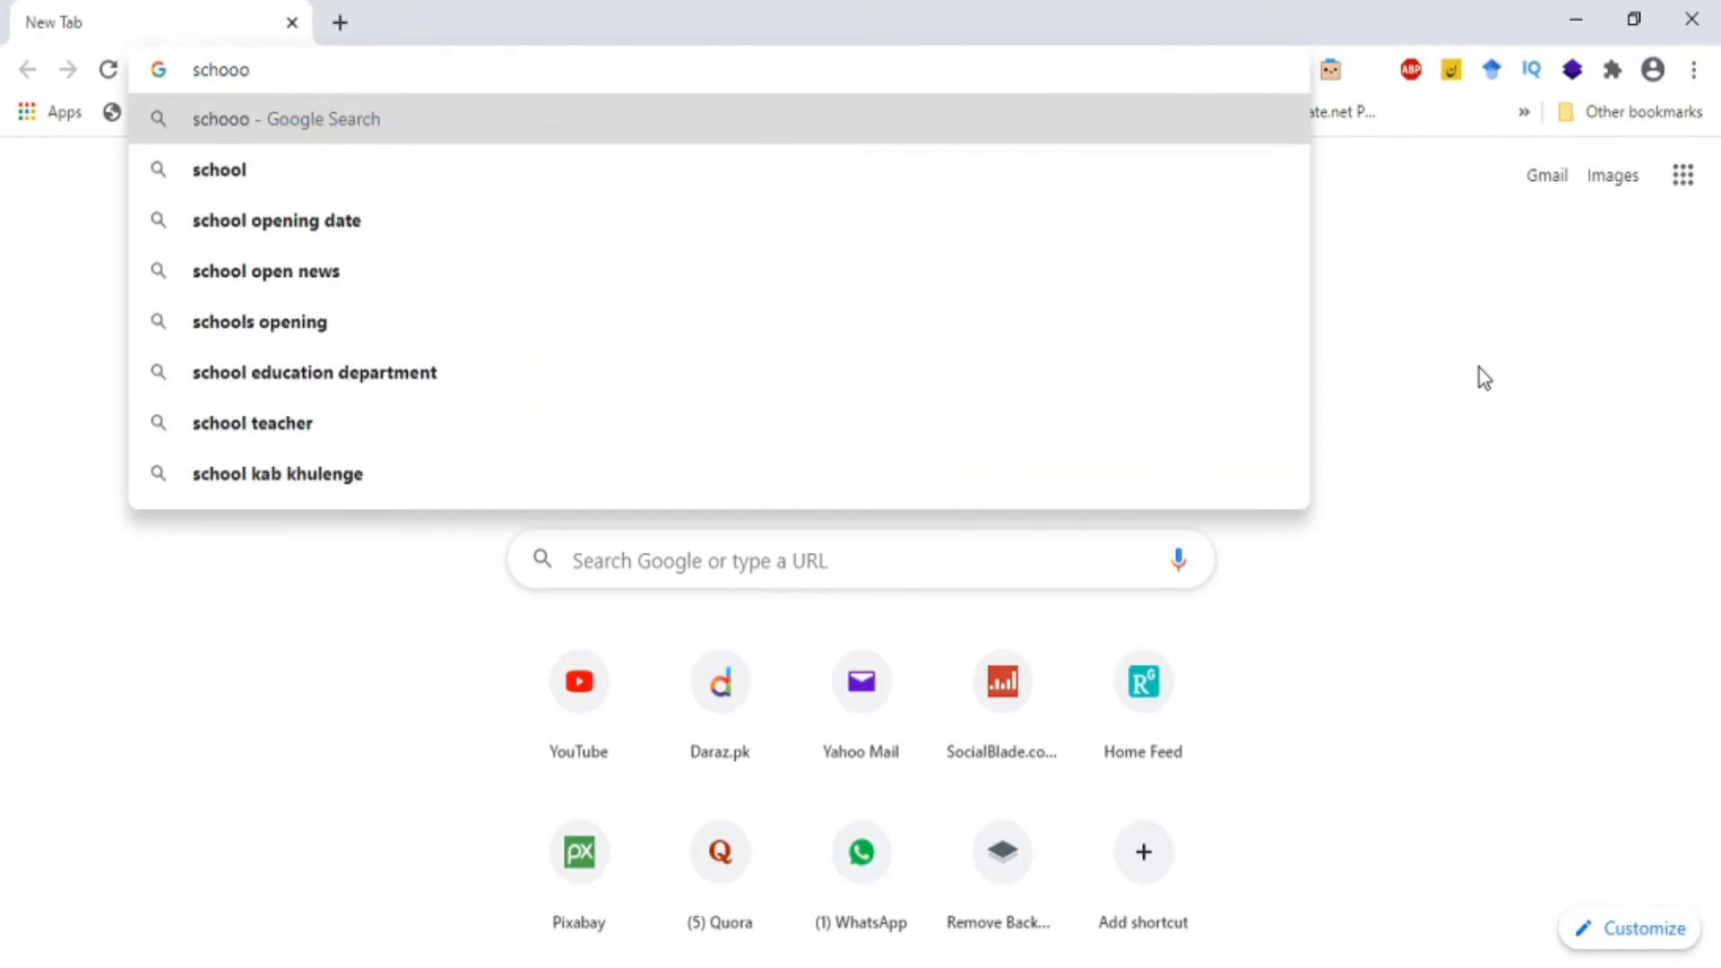
pyautogui.press('BackSpace')
pyautogui.write('l')
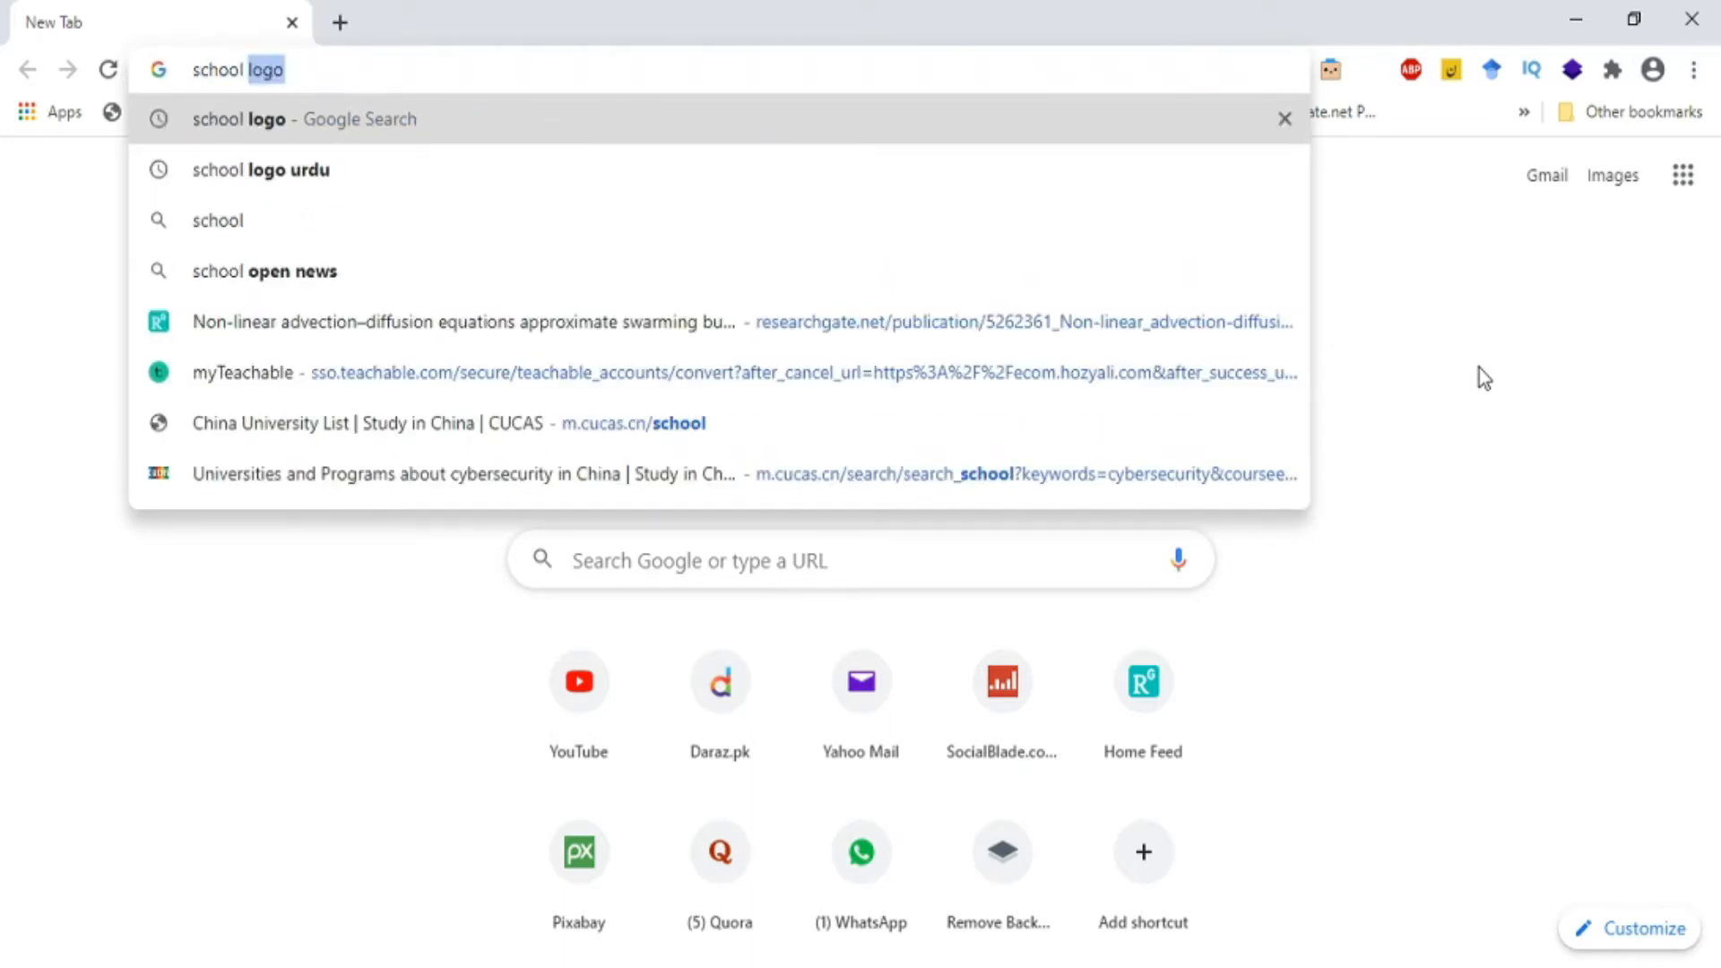
pyautogui.press('Return')
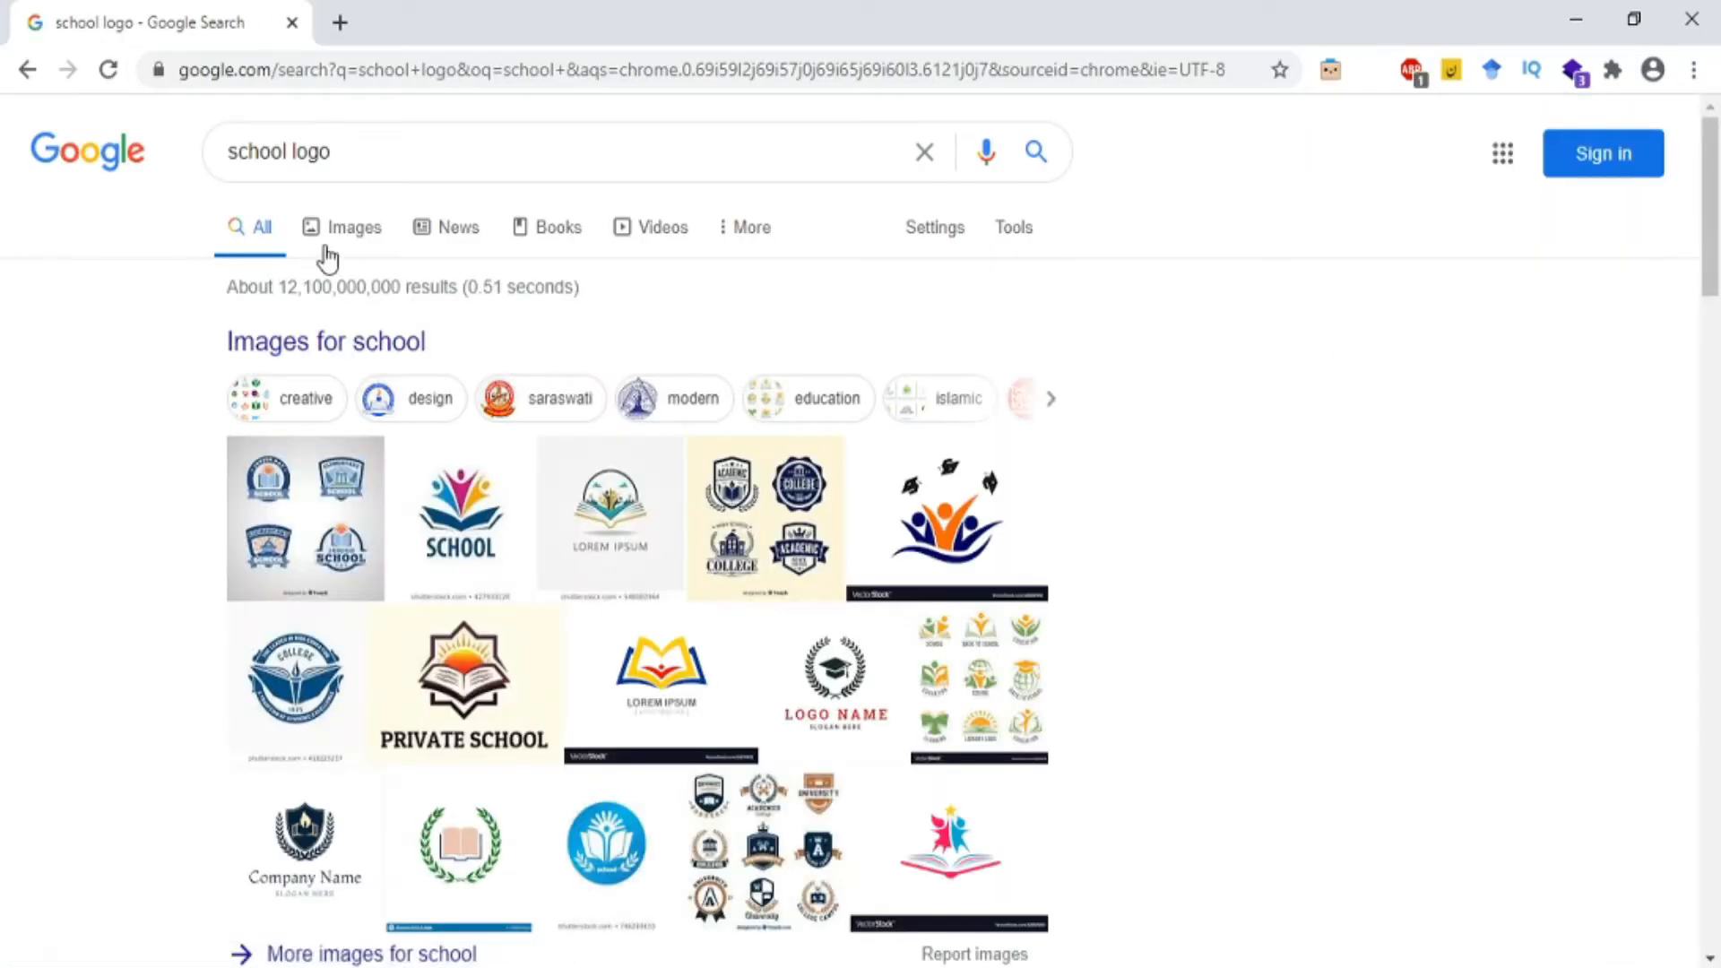
pyautogui.click(348, 240)
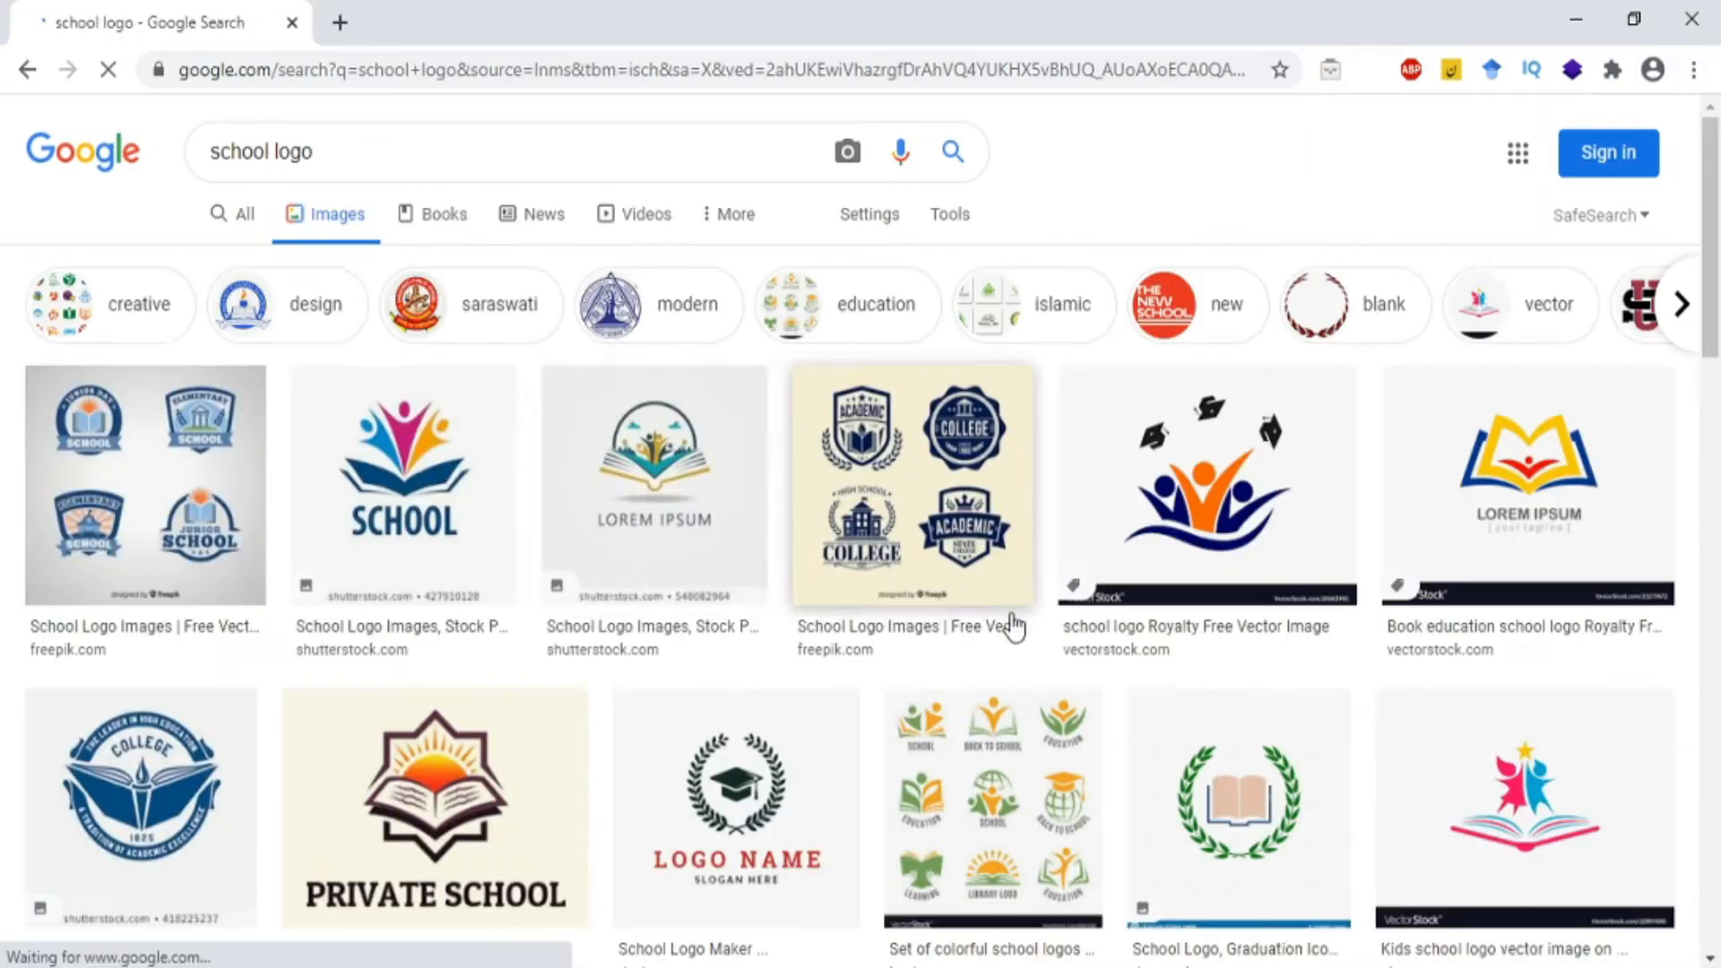
# - Look through the school logo images and open the preview of the circular Tikay Elementary School logo
pyautogui.scroll(-10, 1010, 616)
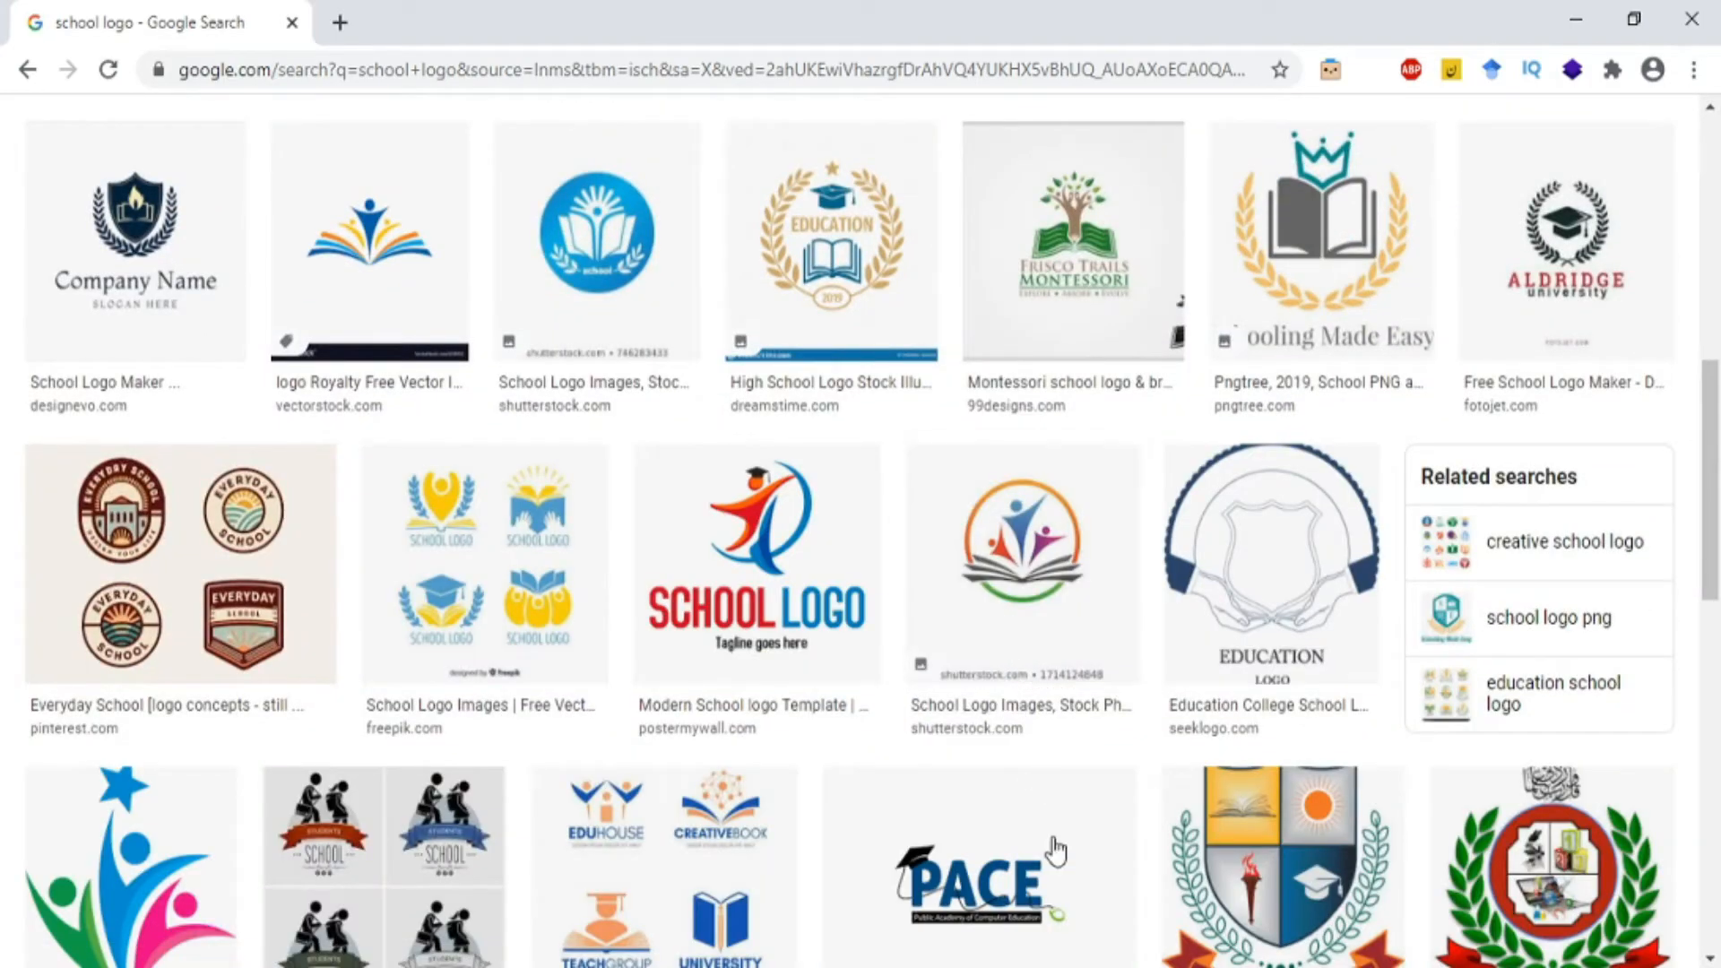
pyautogui.scroll(-2, 1058, 842)
pyautogui.scroll(-5, 1062, 838)
pyautogui.click(1026, 623)
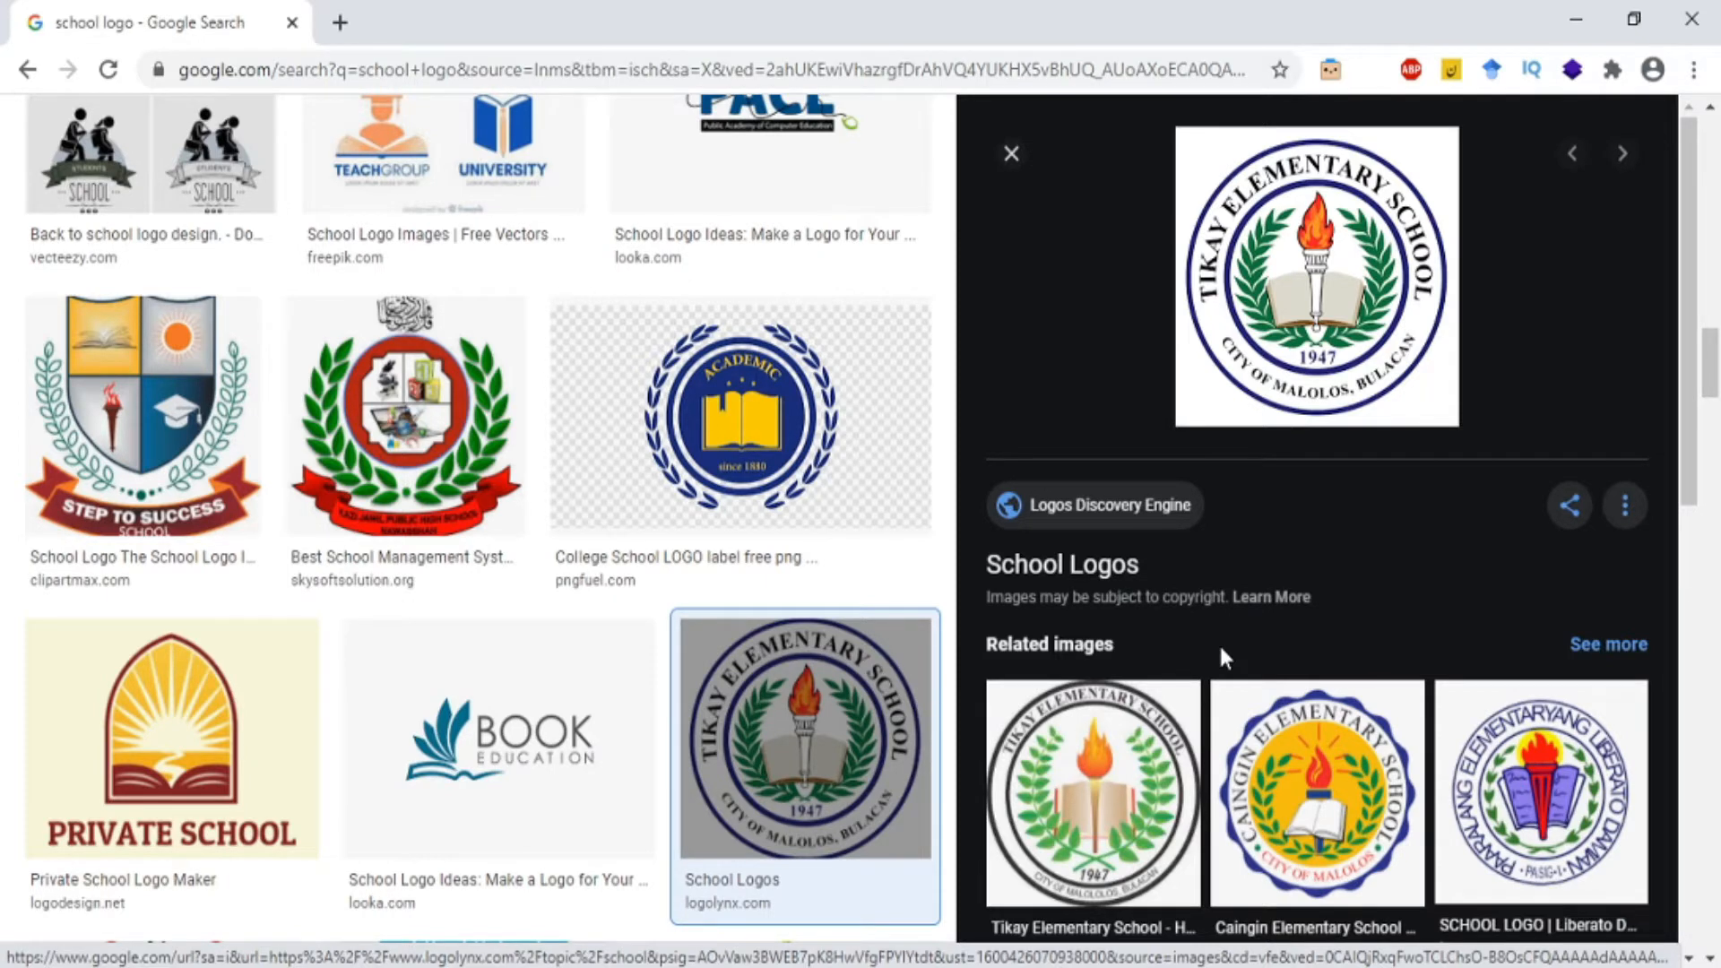
# - Search the web for "inkscape" in a new browser tab
pyautogui.click(340, 23)
pyautogui.write('ink')
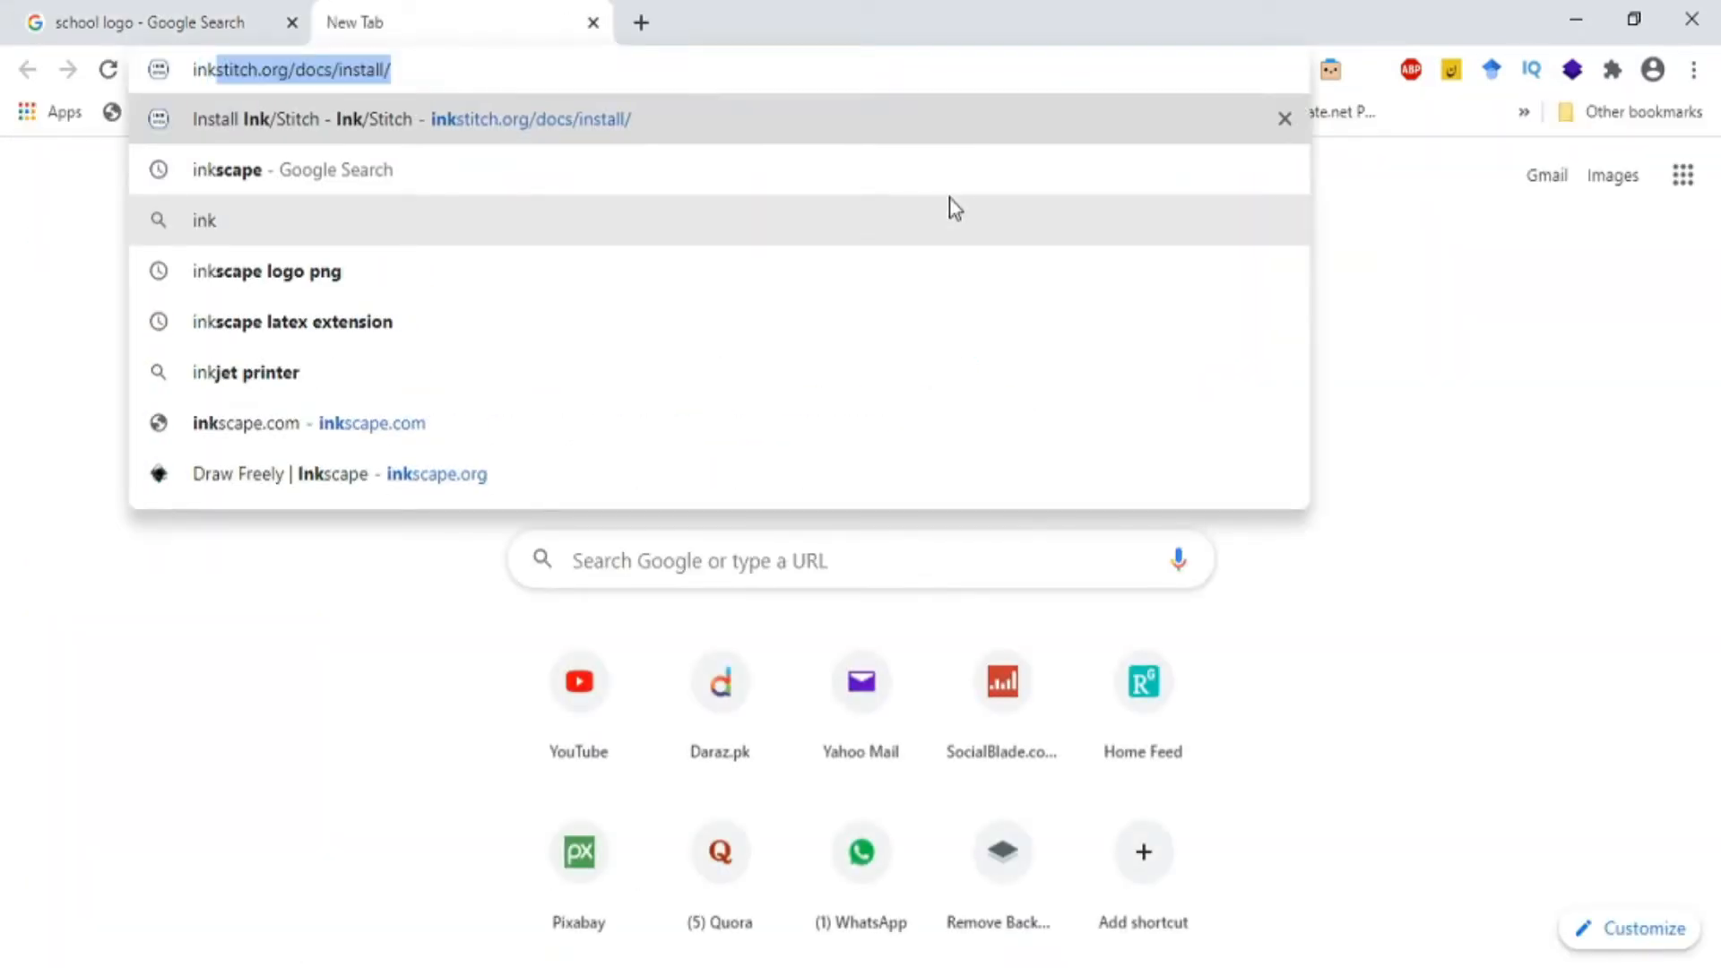
pyautogui.press('BackSpace')
pyautogui.press('Down')
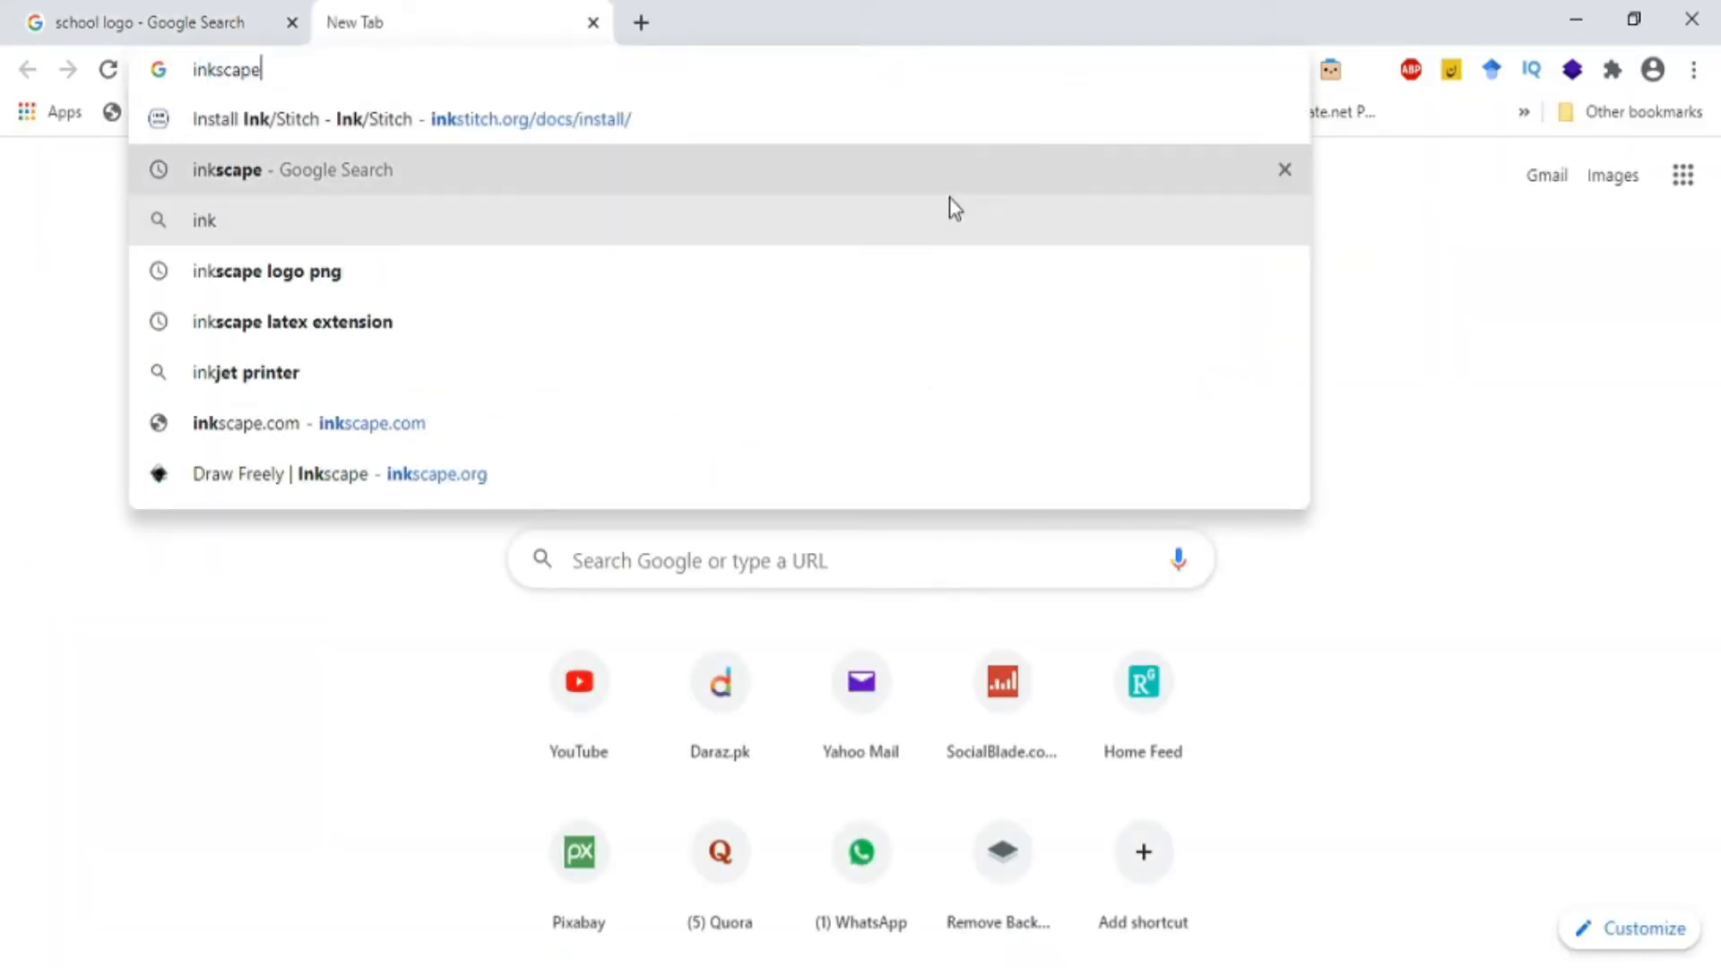
pyautogui.press('Return')
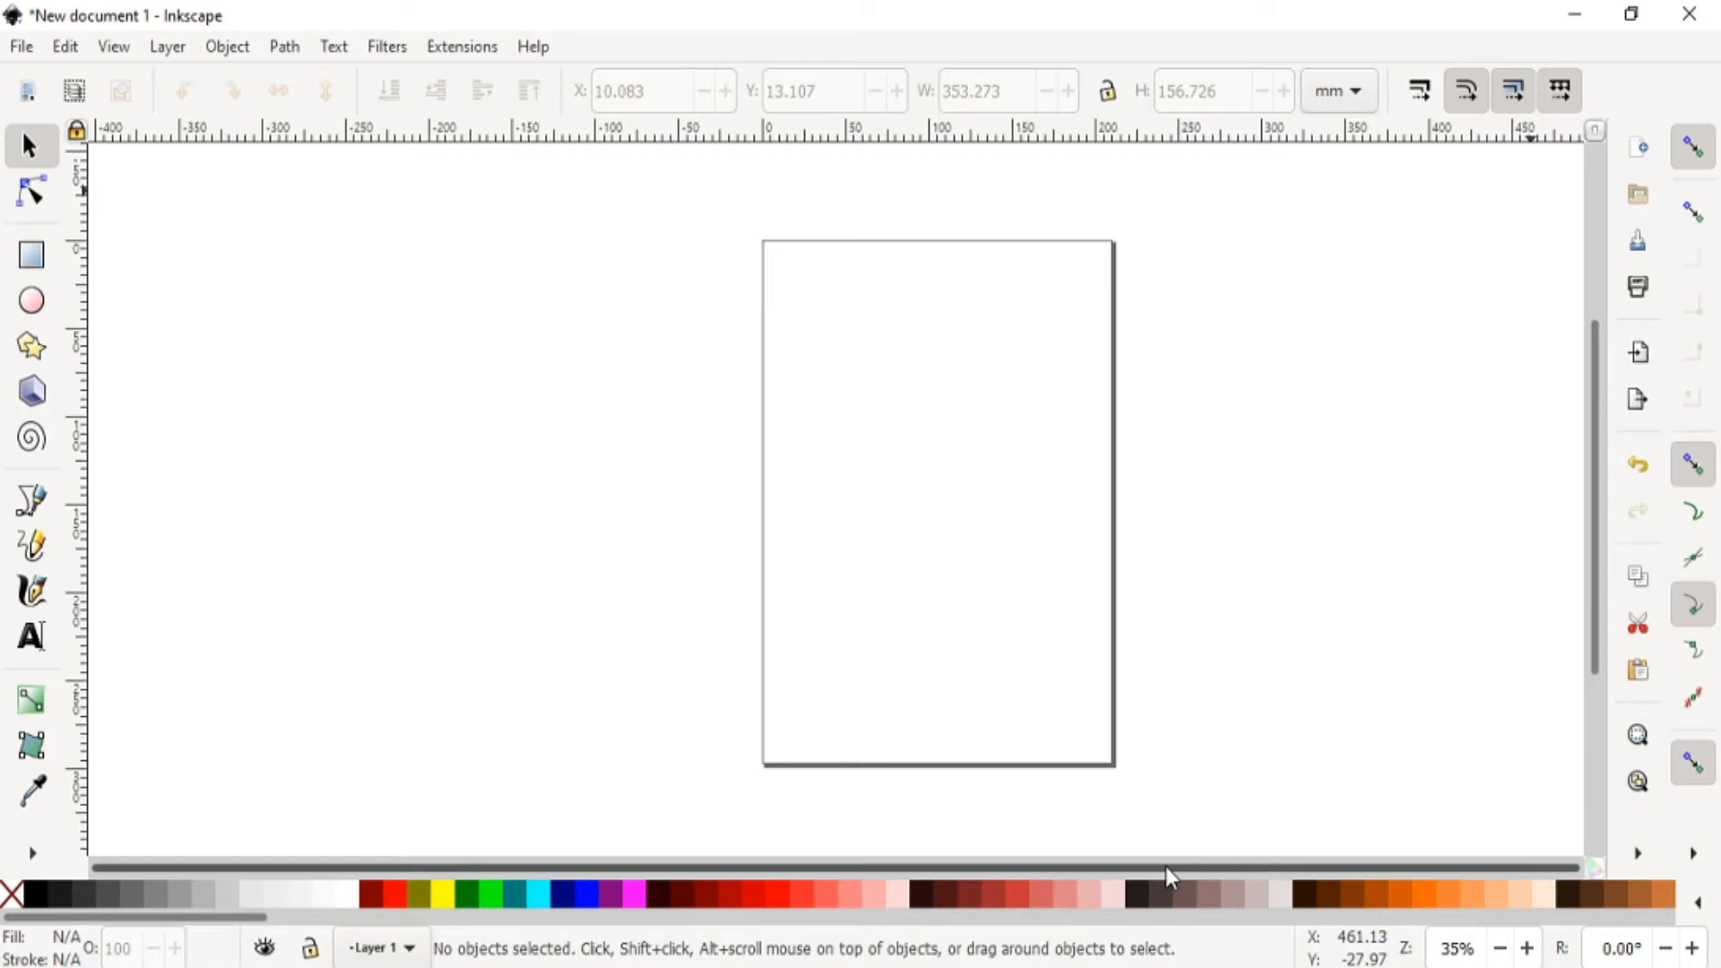
# - In Inkscape, draw a perfect circle with a radius of about 53 mm in the upper part of the page, and leave it selected
pyautogui.click(41, 303)
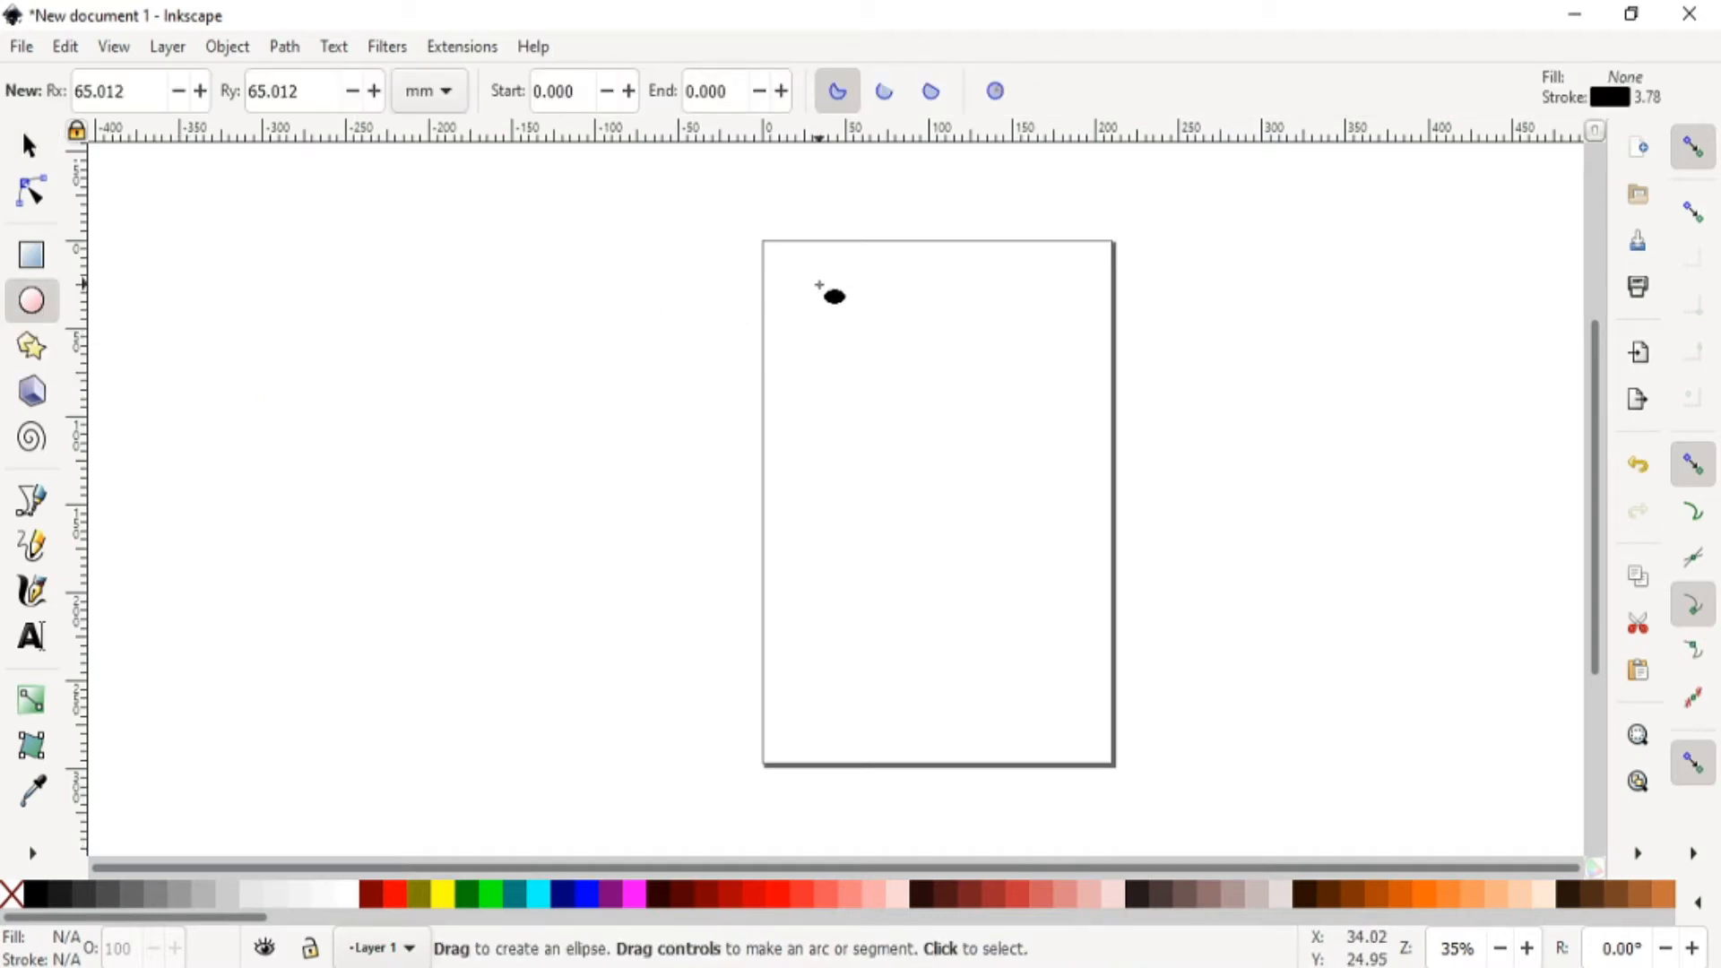
pyautogui.press('ctrl')
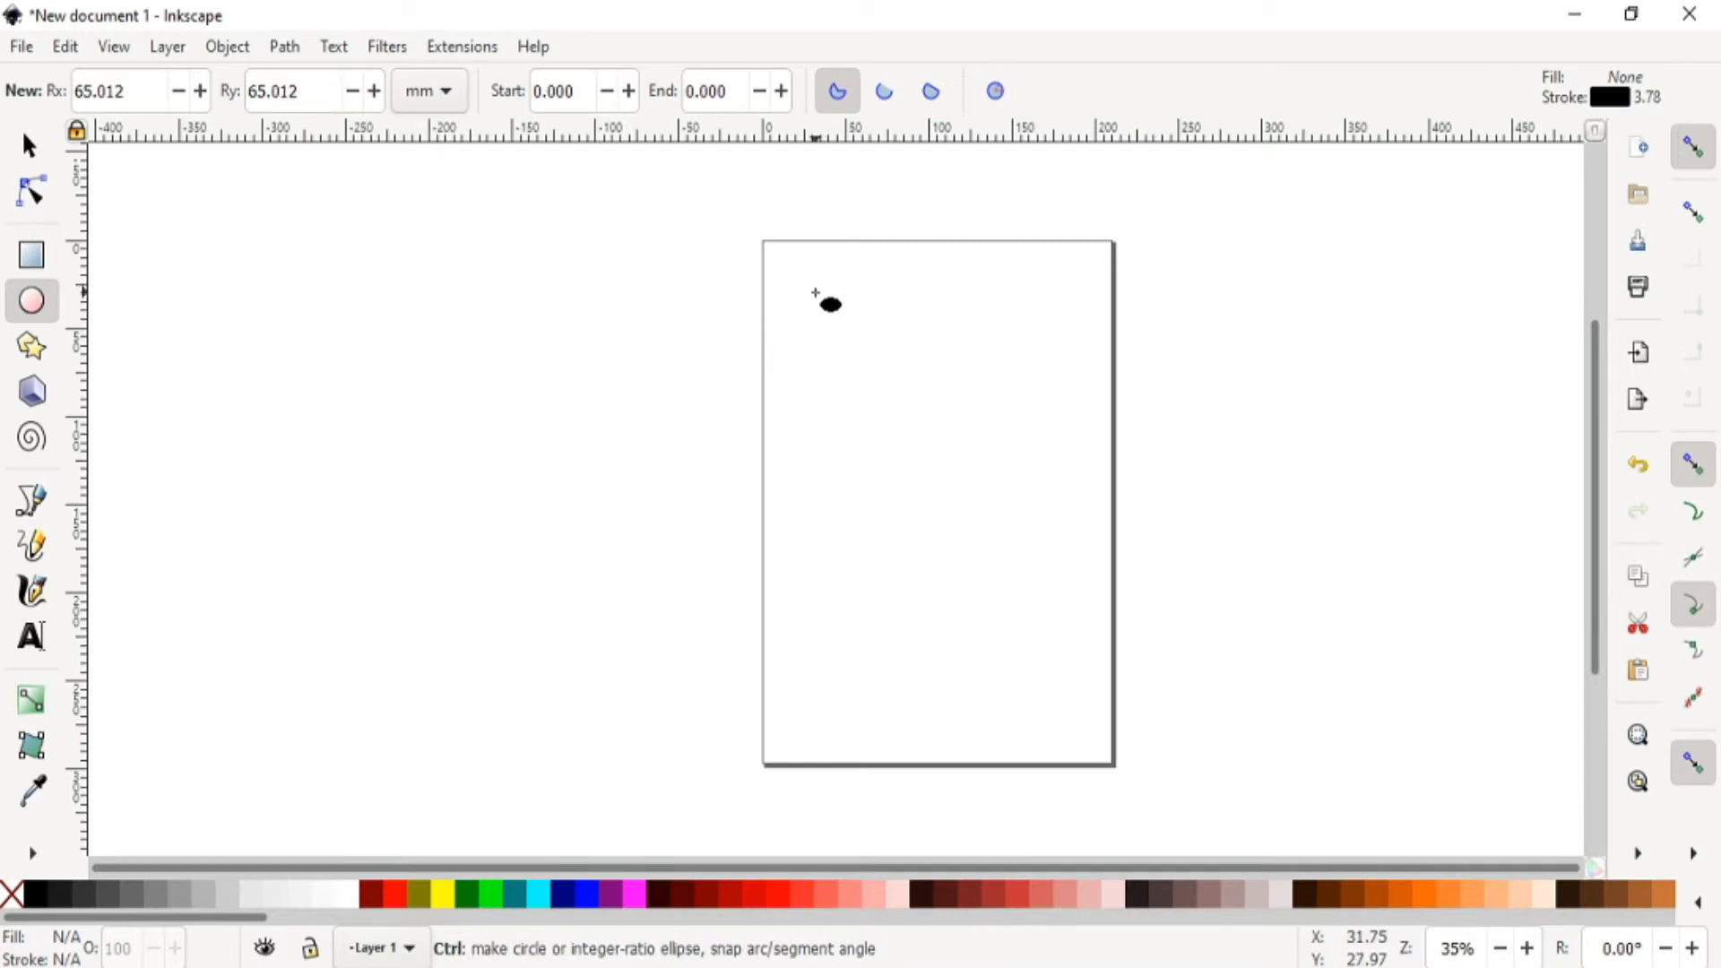
pyautogui.moveTo(815, 293)
pyautogui.mouseDown()
pyautogui.moveTo(999, 495)
pyautogui.moveTo(979, 470)
pyautogui.moveTo(996, 486)
pyautogui.moveTo(1014, 424)
pyautogui.moveTo(1111, 373)
pyautogui.moveTo(975, 373)
pyautogui.moveTo(994, 492)
pyautogui.moveTo(1030, 521)
pyautogui.moveTo(995, 481)
pyautogui.mouseUp()
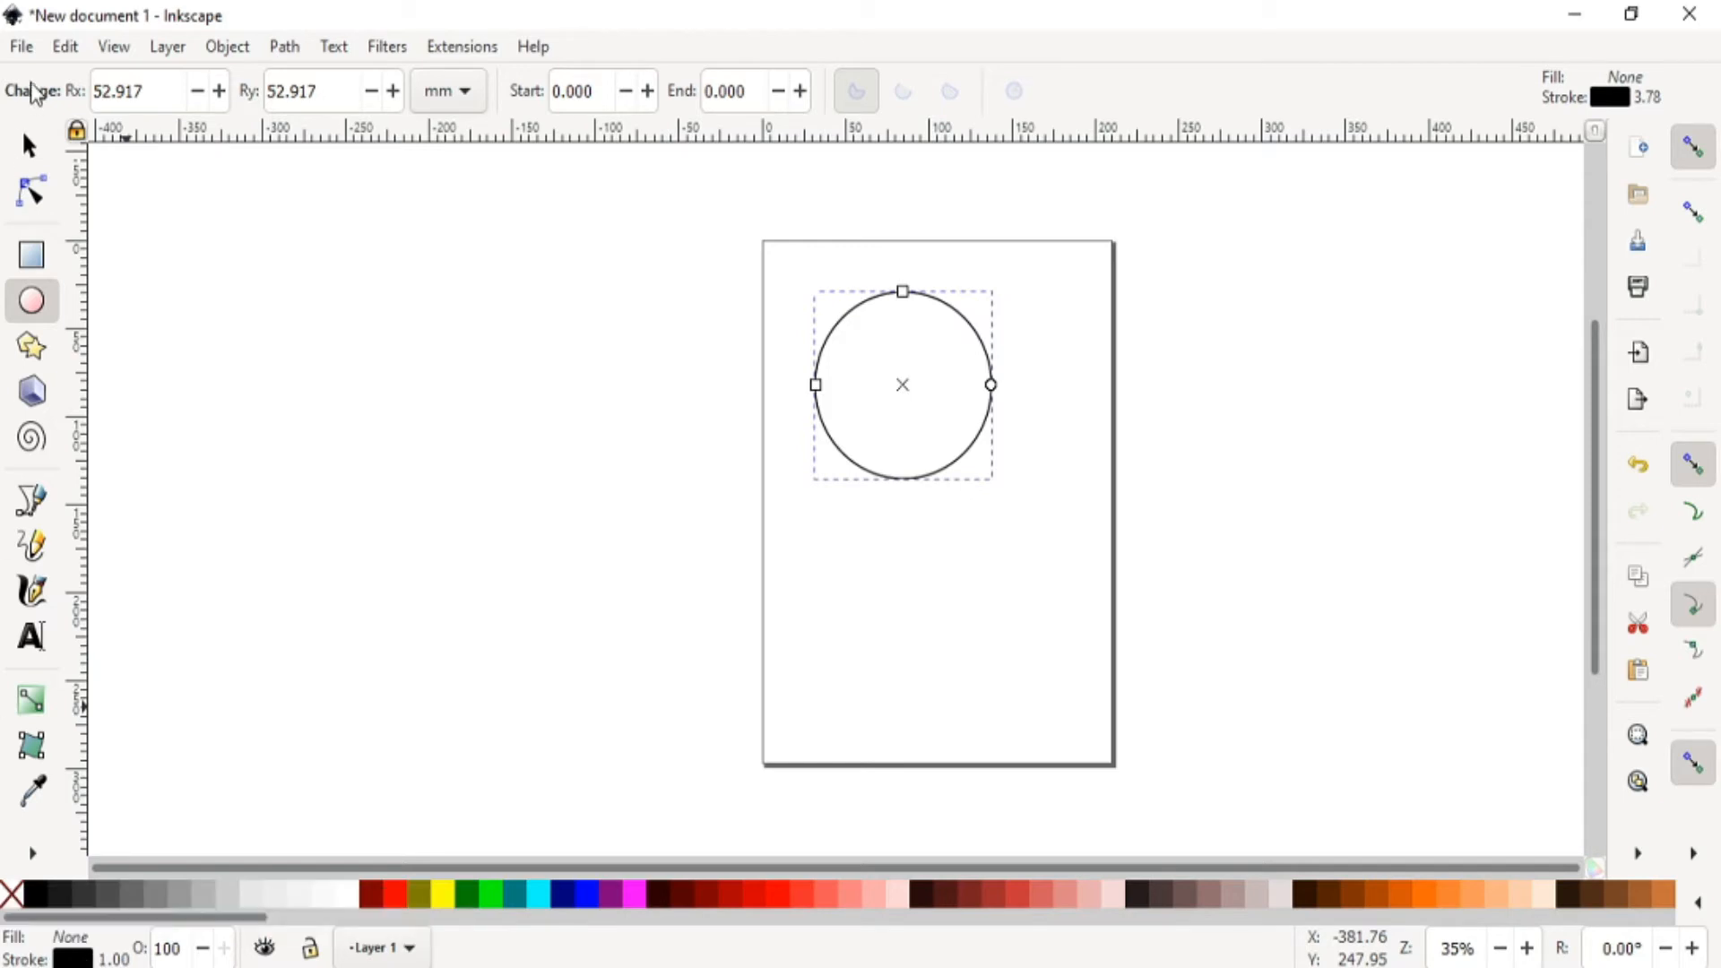
pyautogui.click(27, 145)
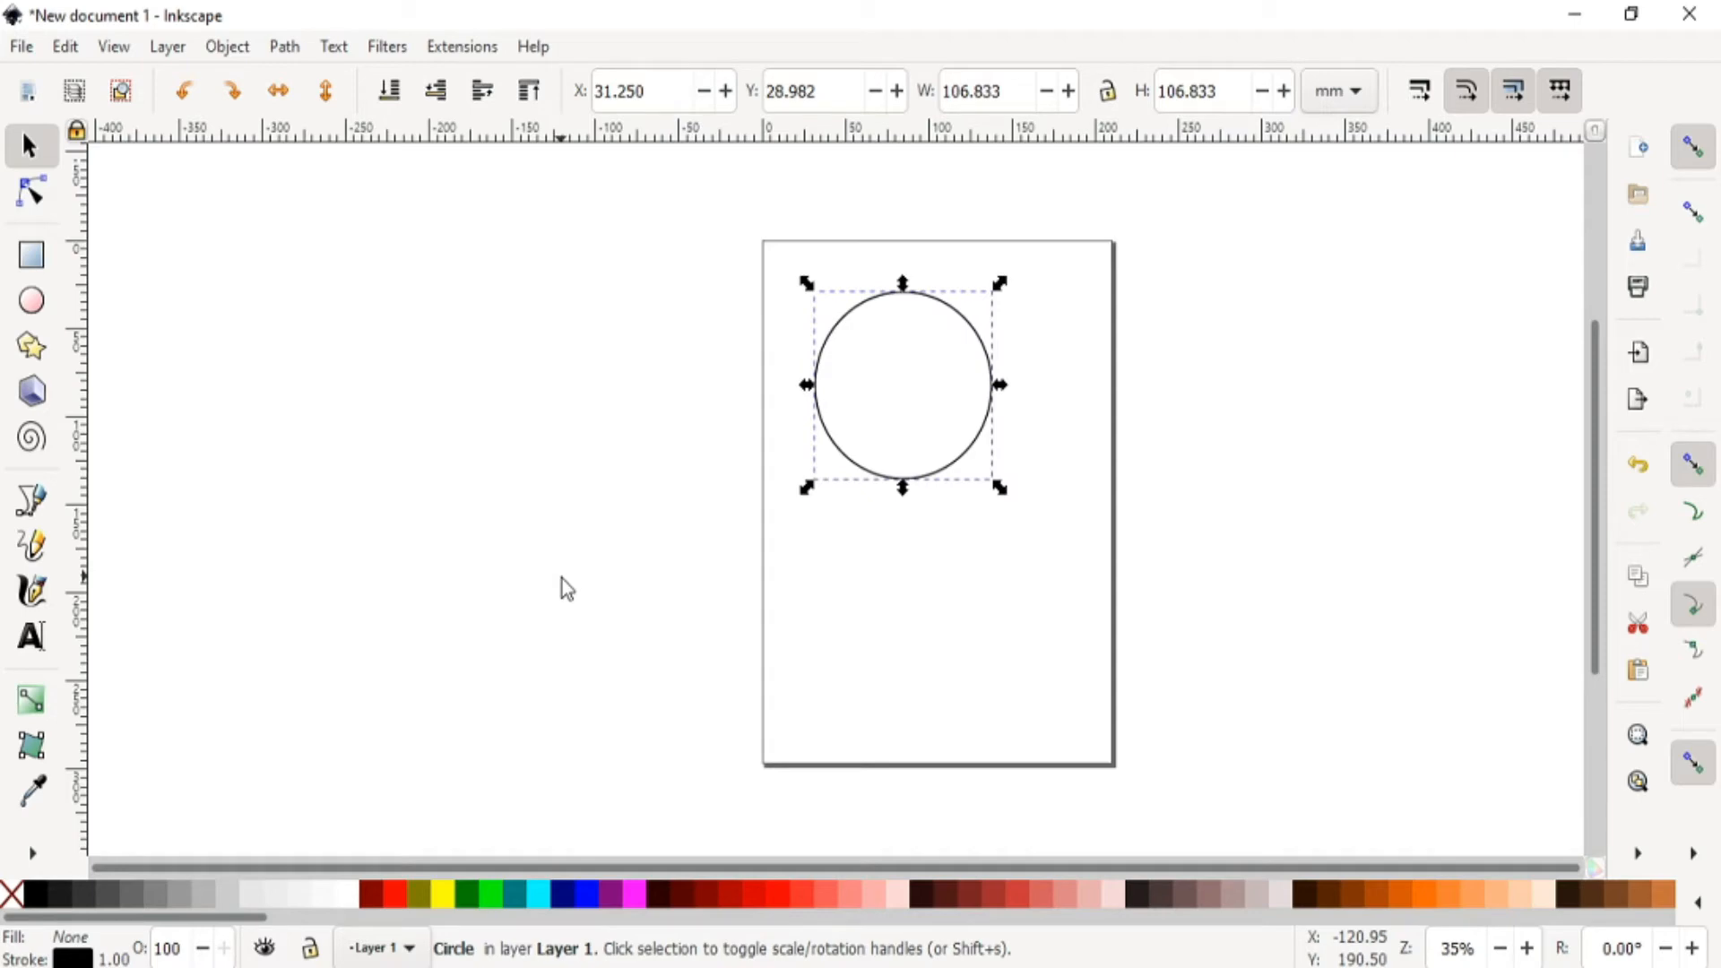
# - Try a blue (#0000FF) fill and a red (#FF0000) outline on the circle, and undo both colour changes
pyautogui.click(585, 901)
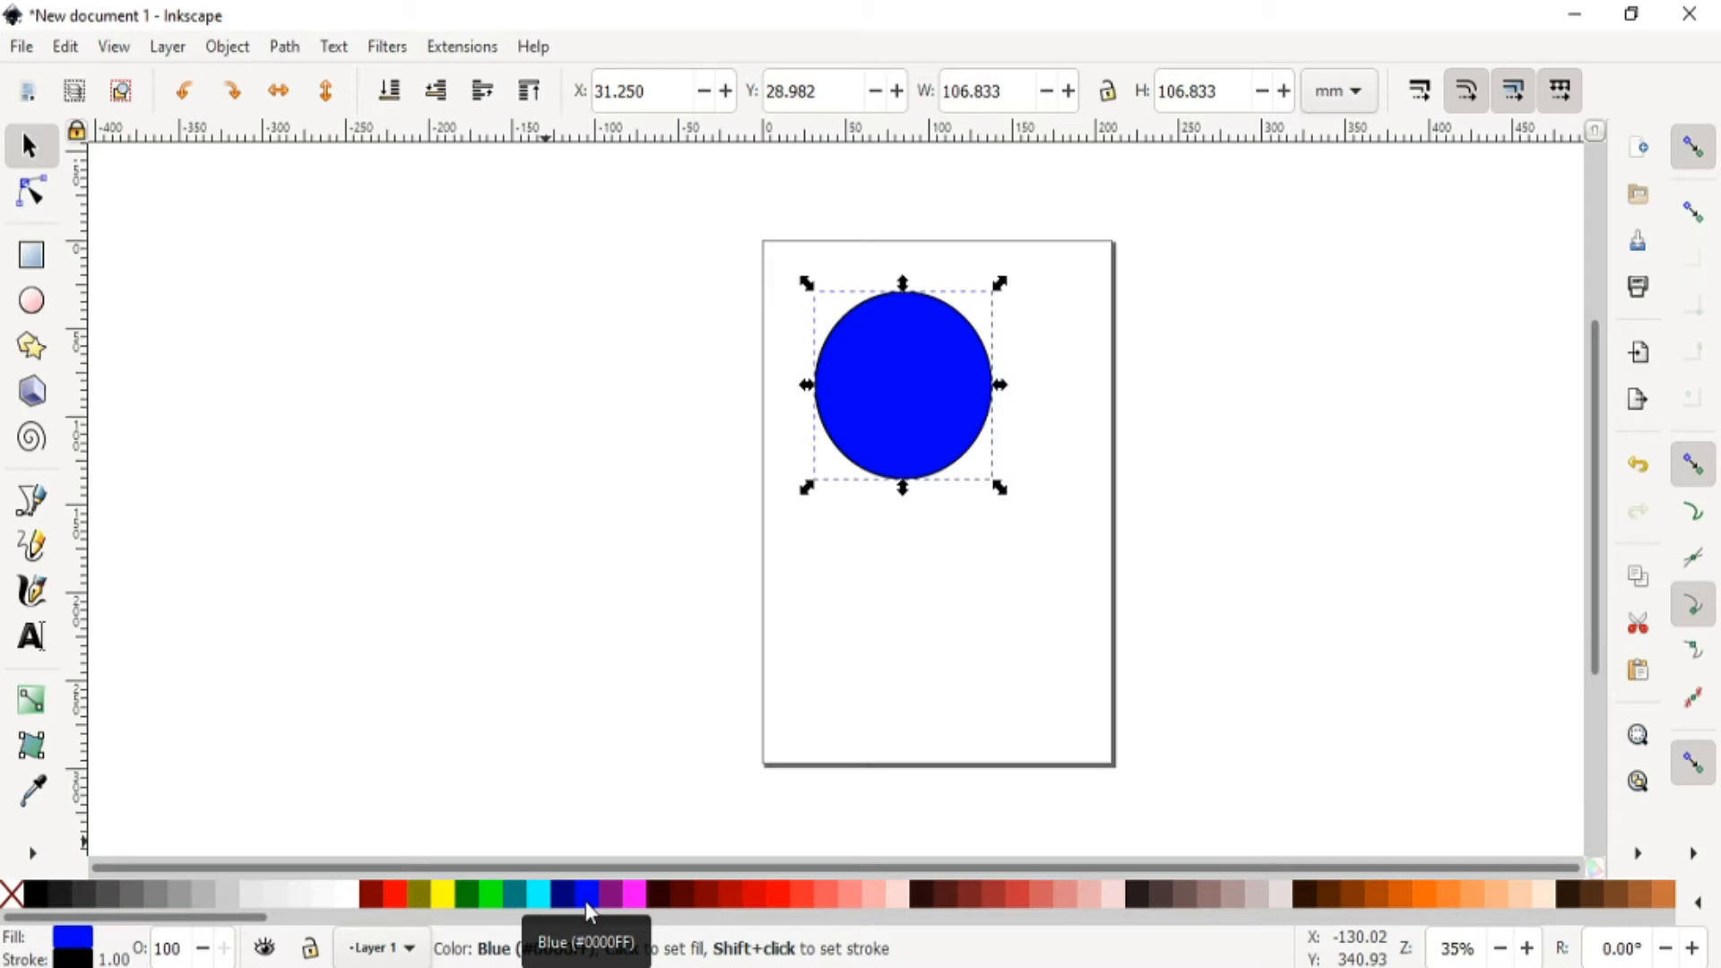
pyautogui.keyDown('shift'); pyautogui.click(777, 906); pyautogui.keyUp('shift')
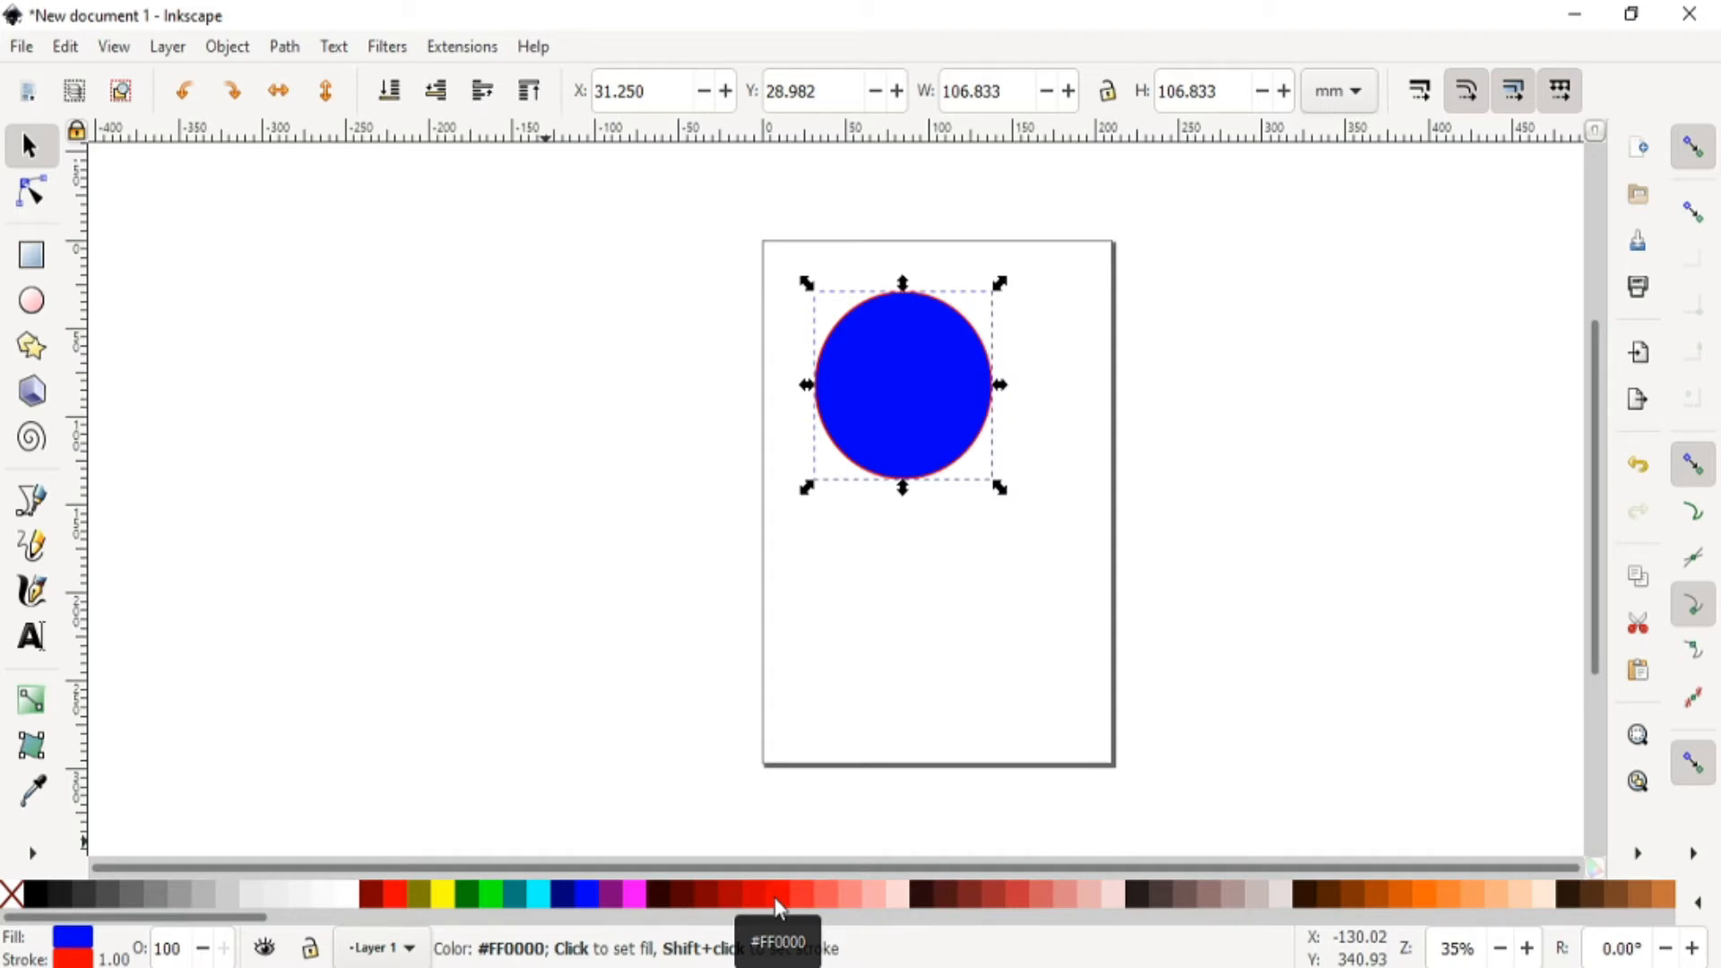
pyautogui.press('ctrl')
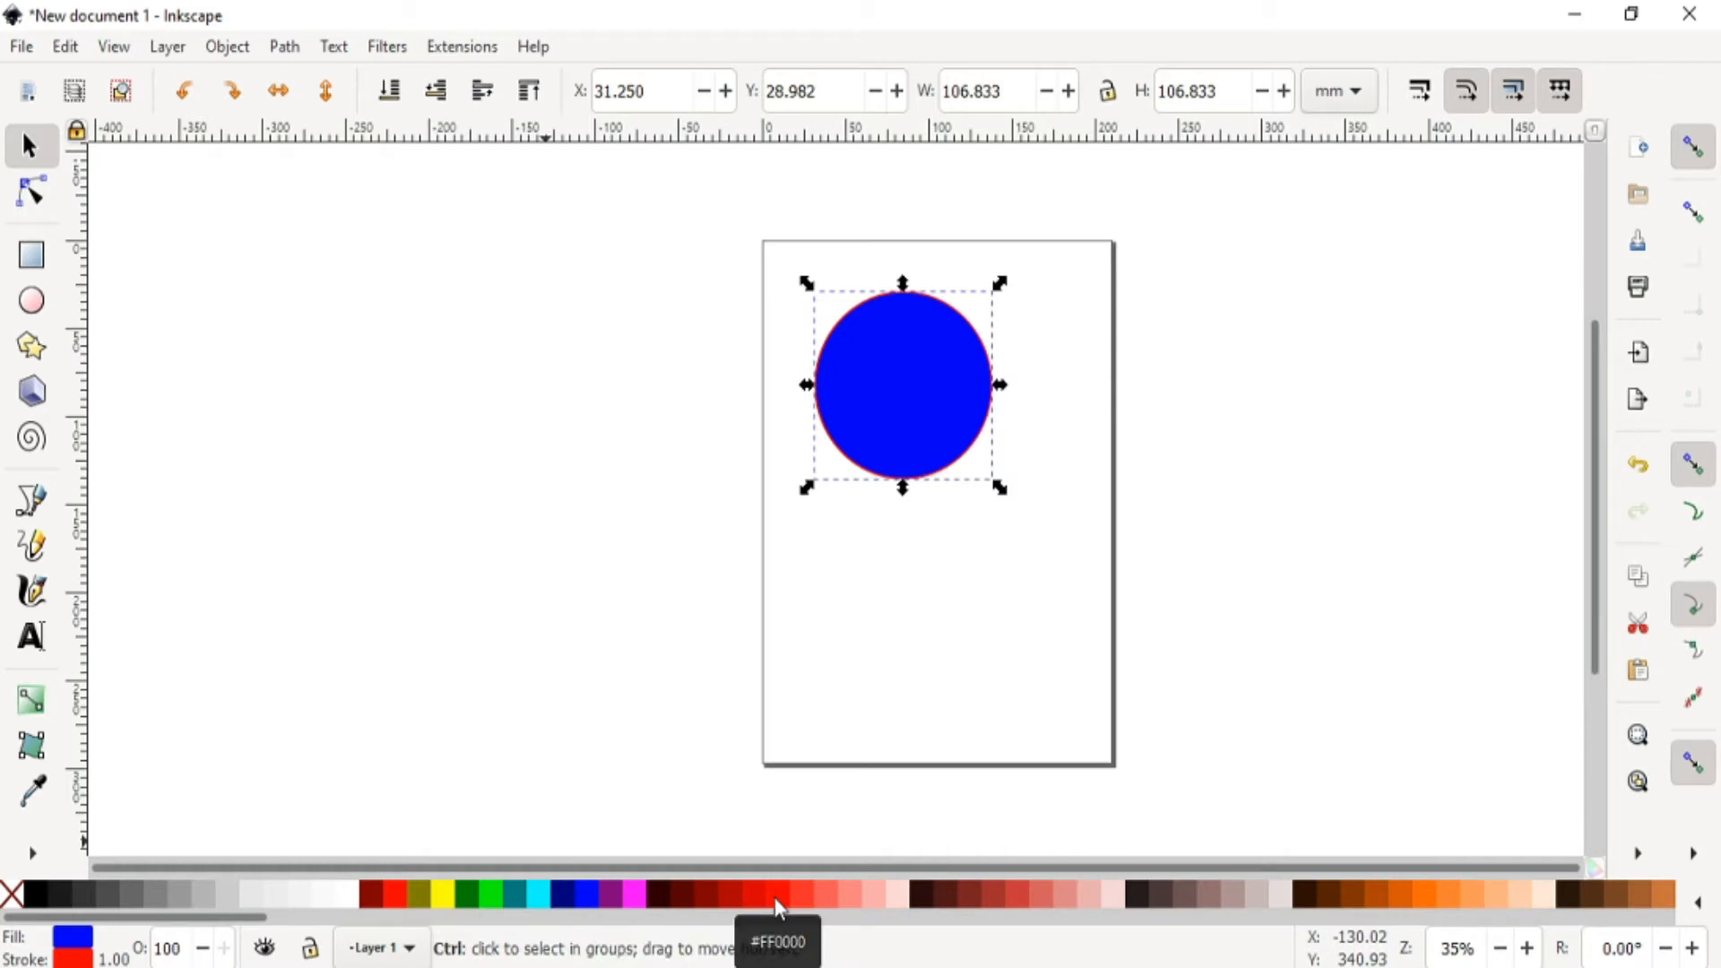
pyautogui.hotkey('ctrl', 'z')
pyautogui.hotkey('ctrl', 'z')
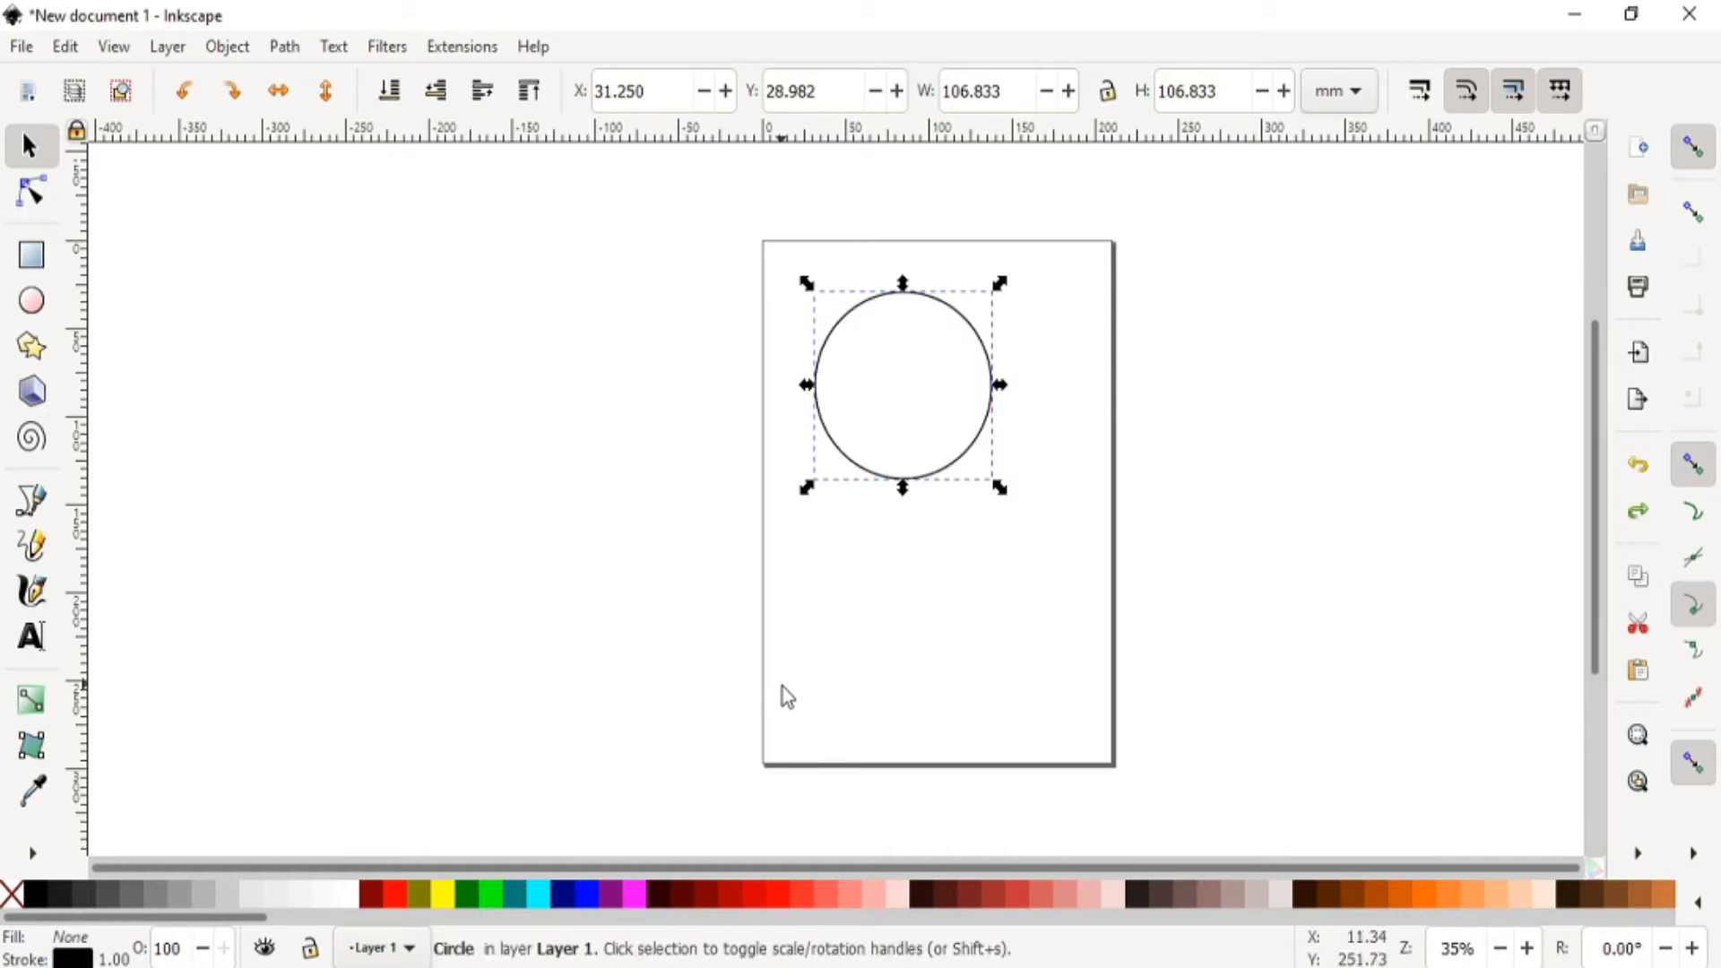
pyautogui.click(960, 466)
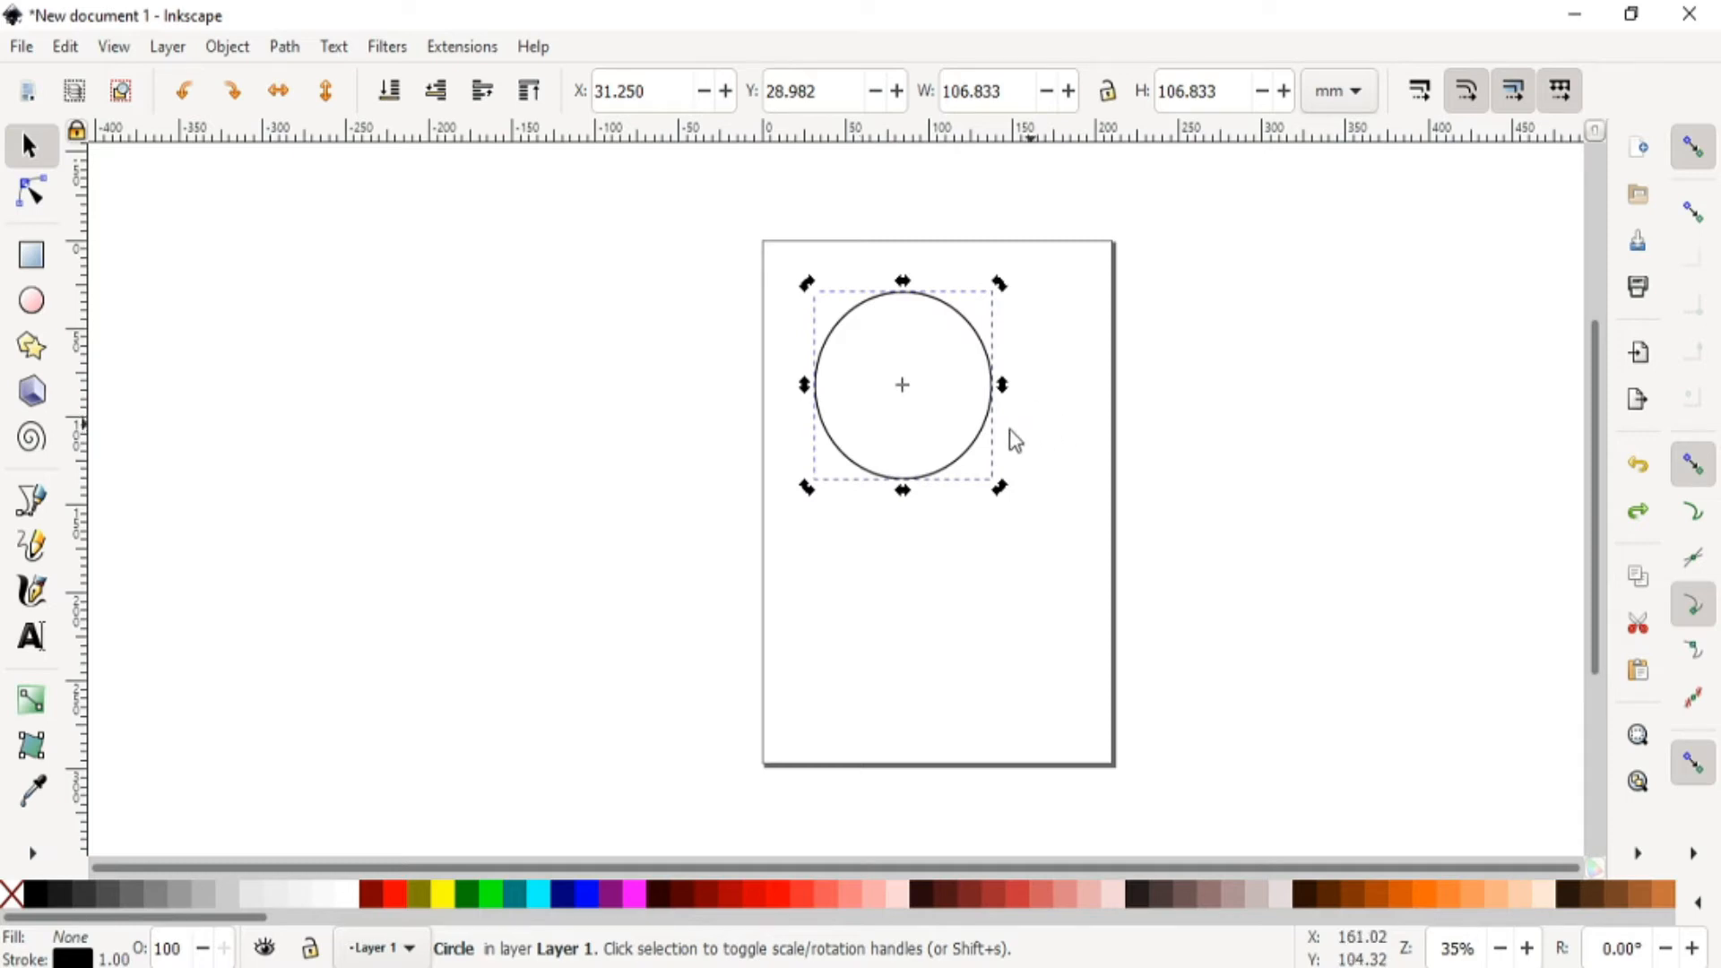
pyautogui.click(963, 464)
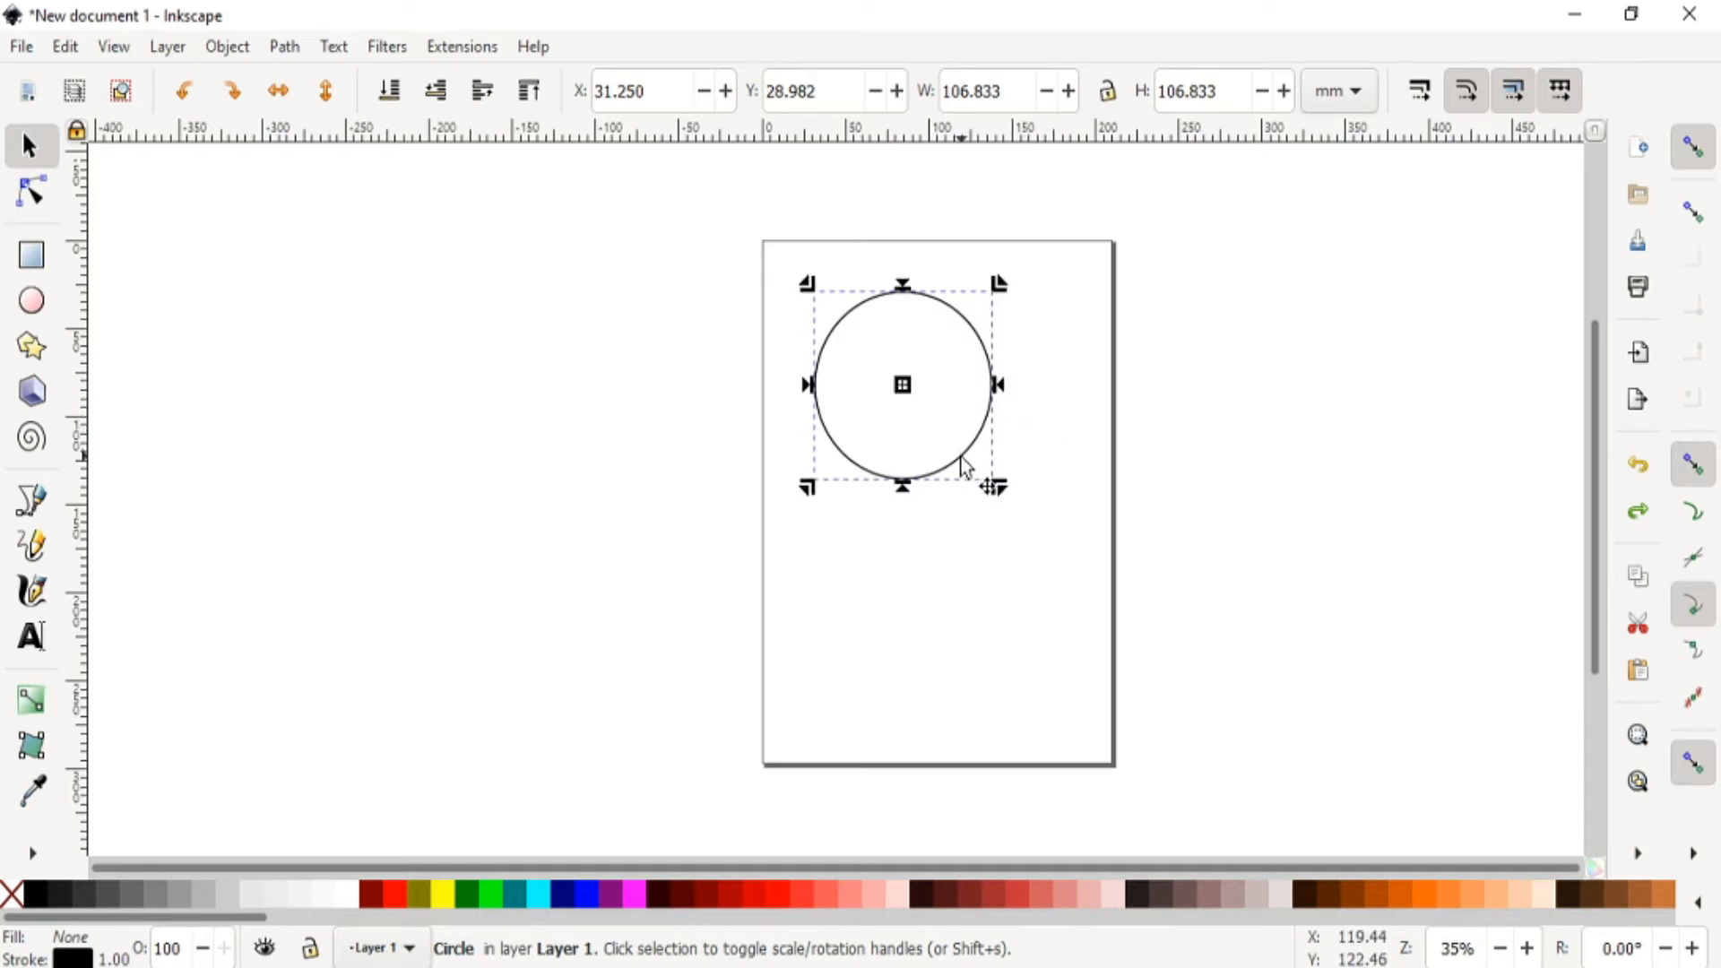
pyautogui.click(964, 463)
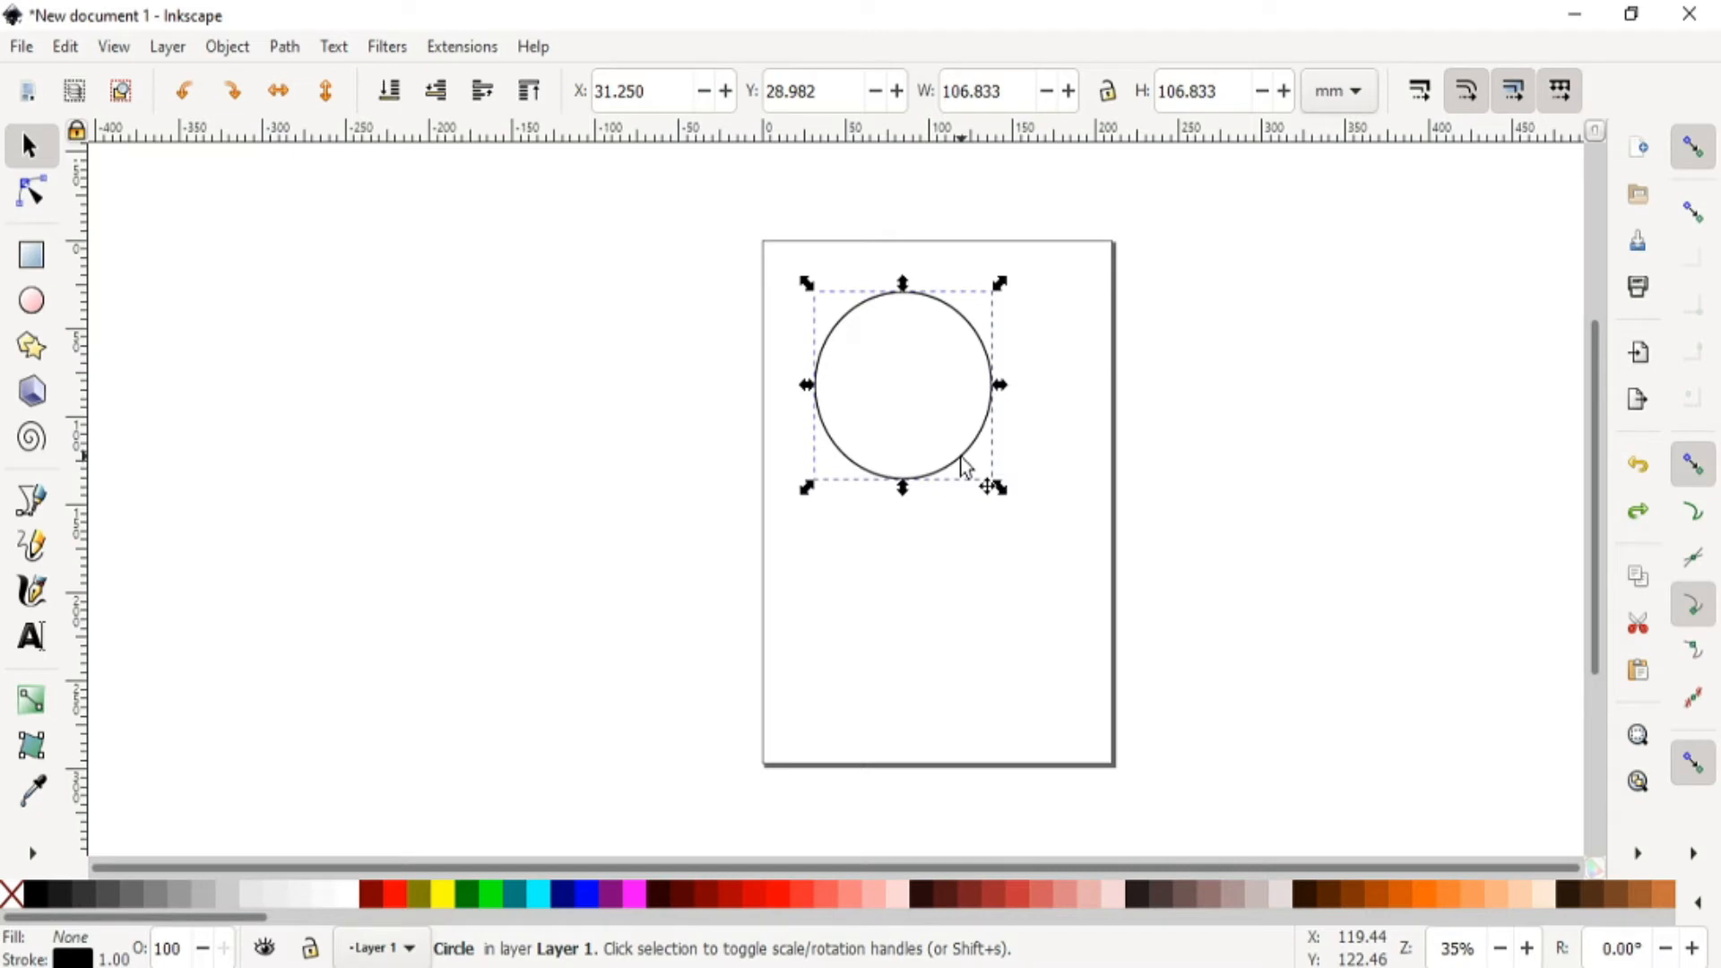
# - Duplicate the circle and enlarge the copy uniformly around its centre to about 167 mm across, leaving nothing selected
pyautogui.press('ctrl')
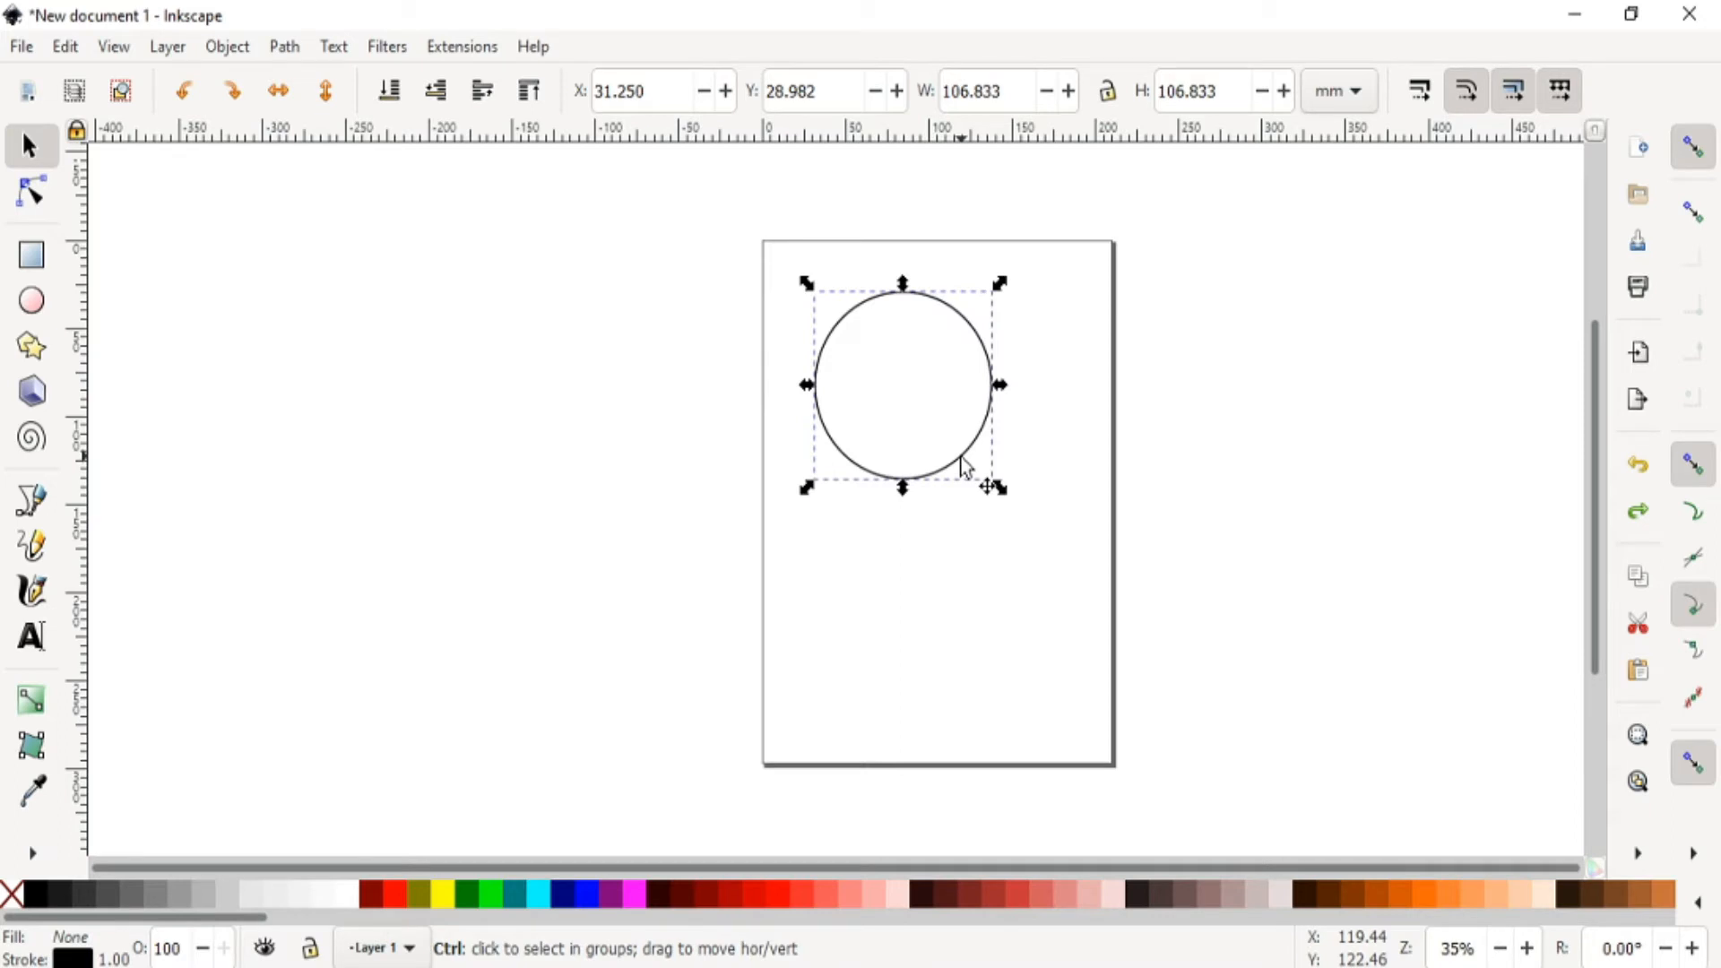
pyautogui.hotkey('ctrl', 'd')
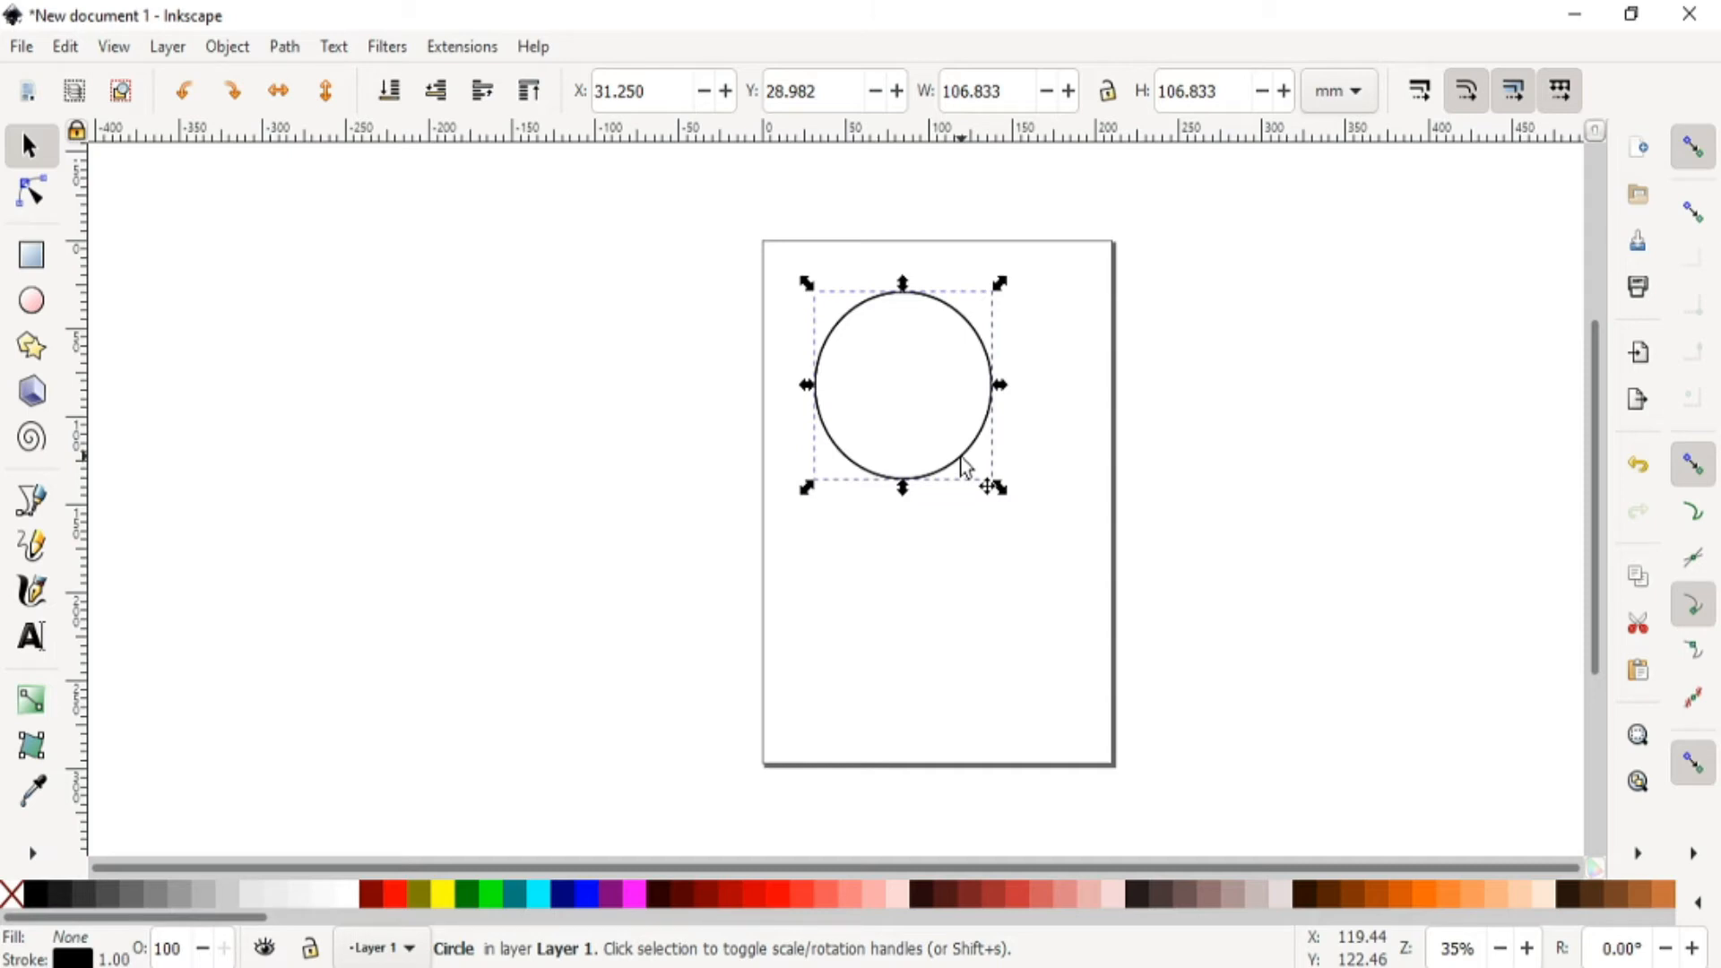
pyautogui.press('ctrl')
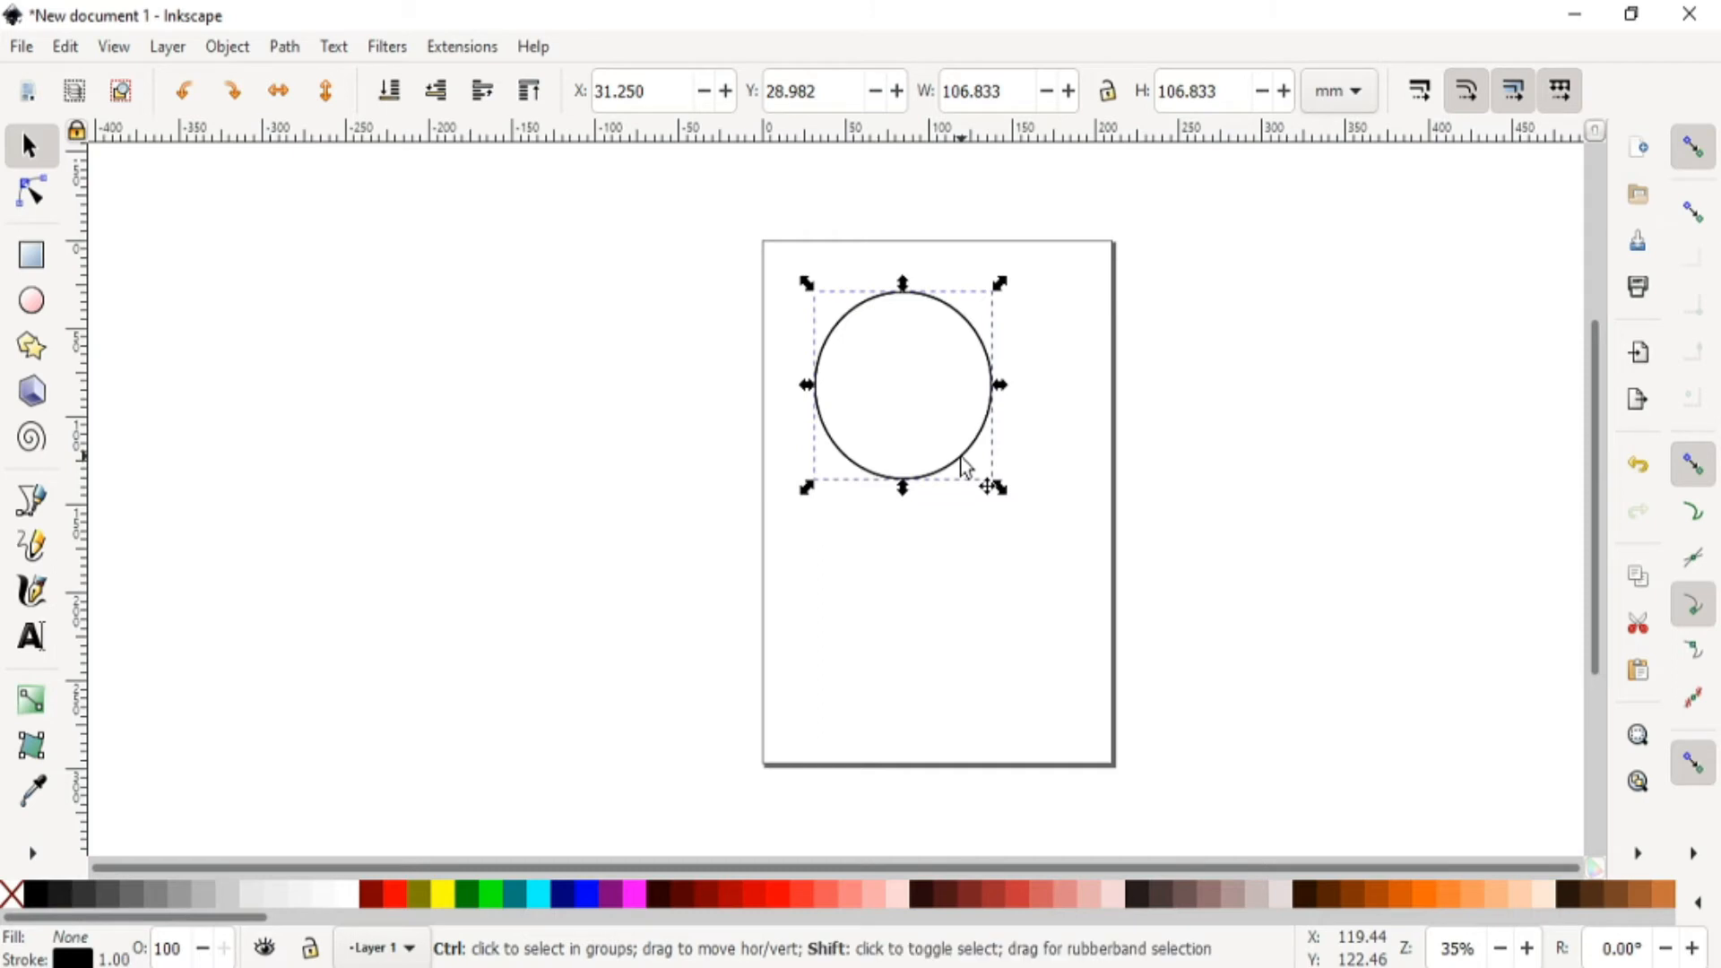
pyautogui.moveTo(1000, 488); pyautogui.dragTo(1078, 543)
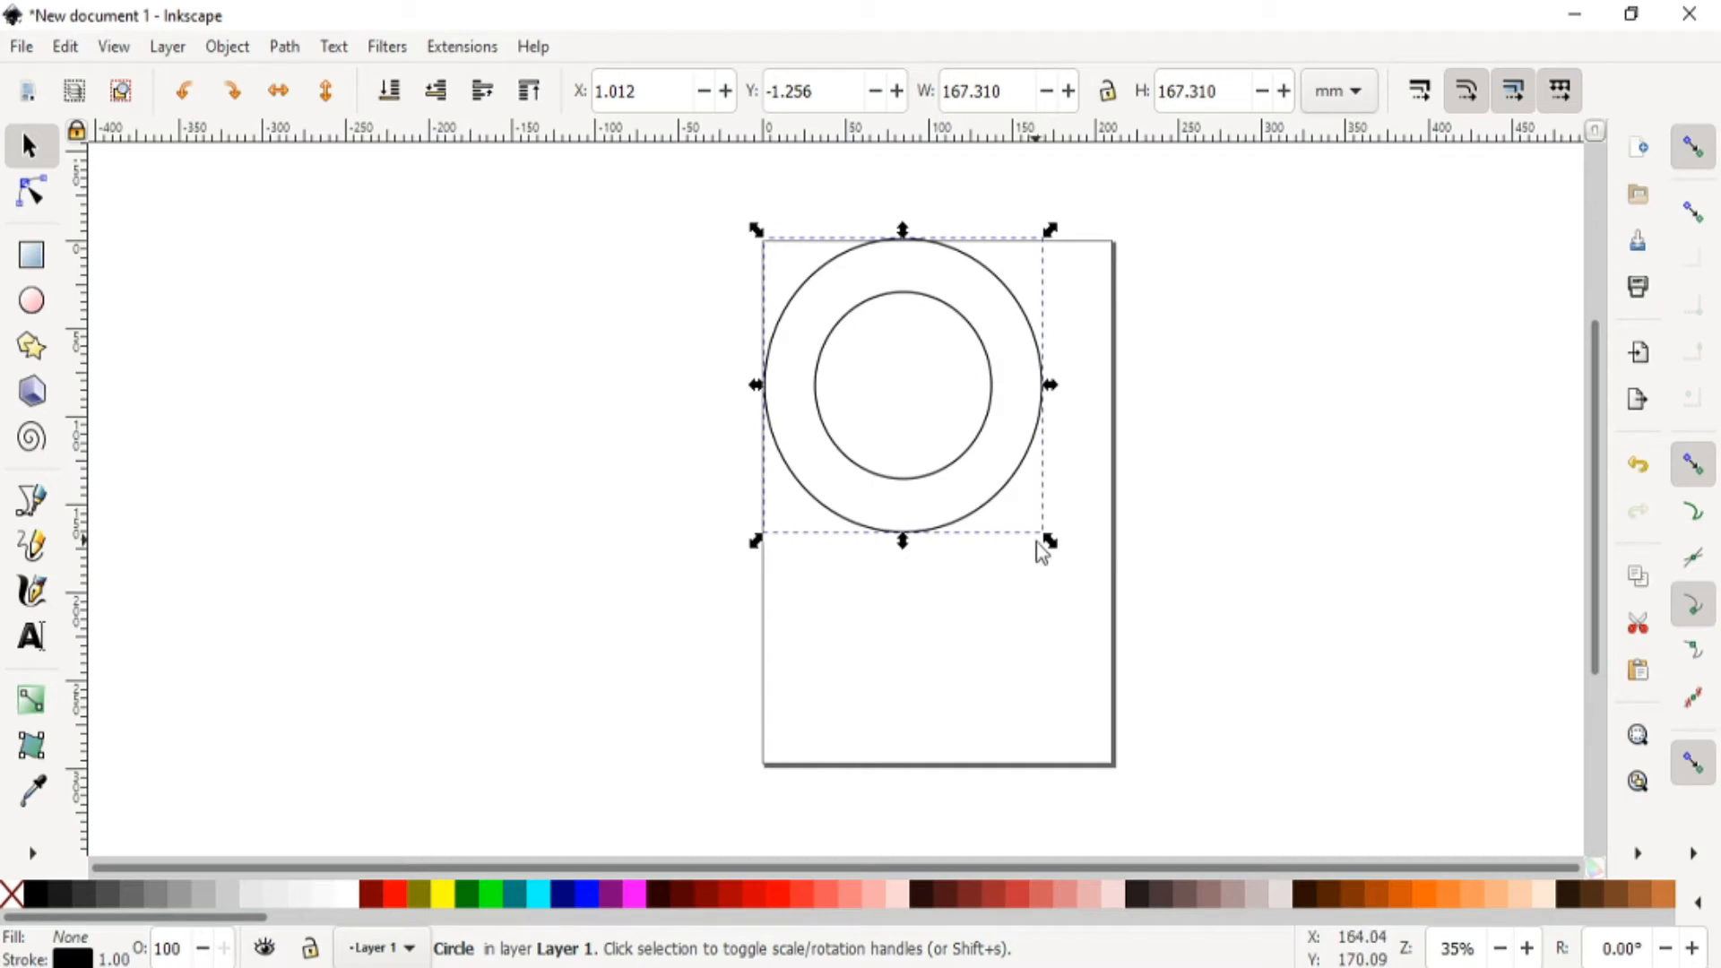
pyautogui.click(1126, 613)
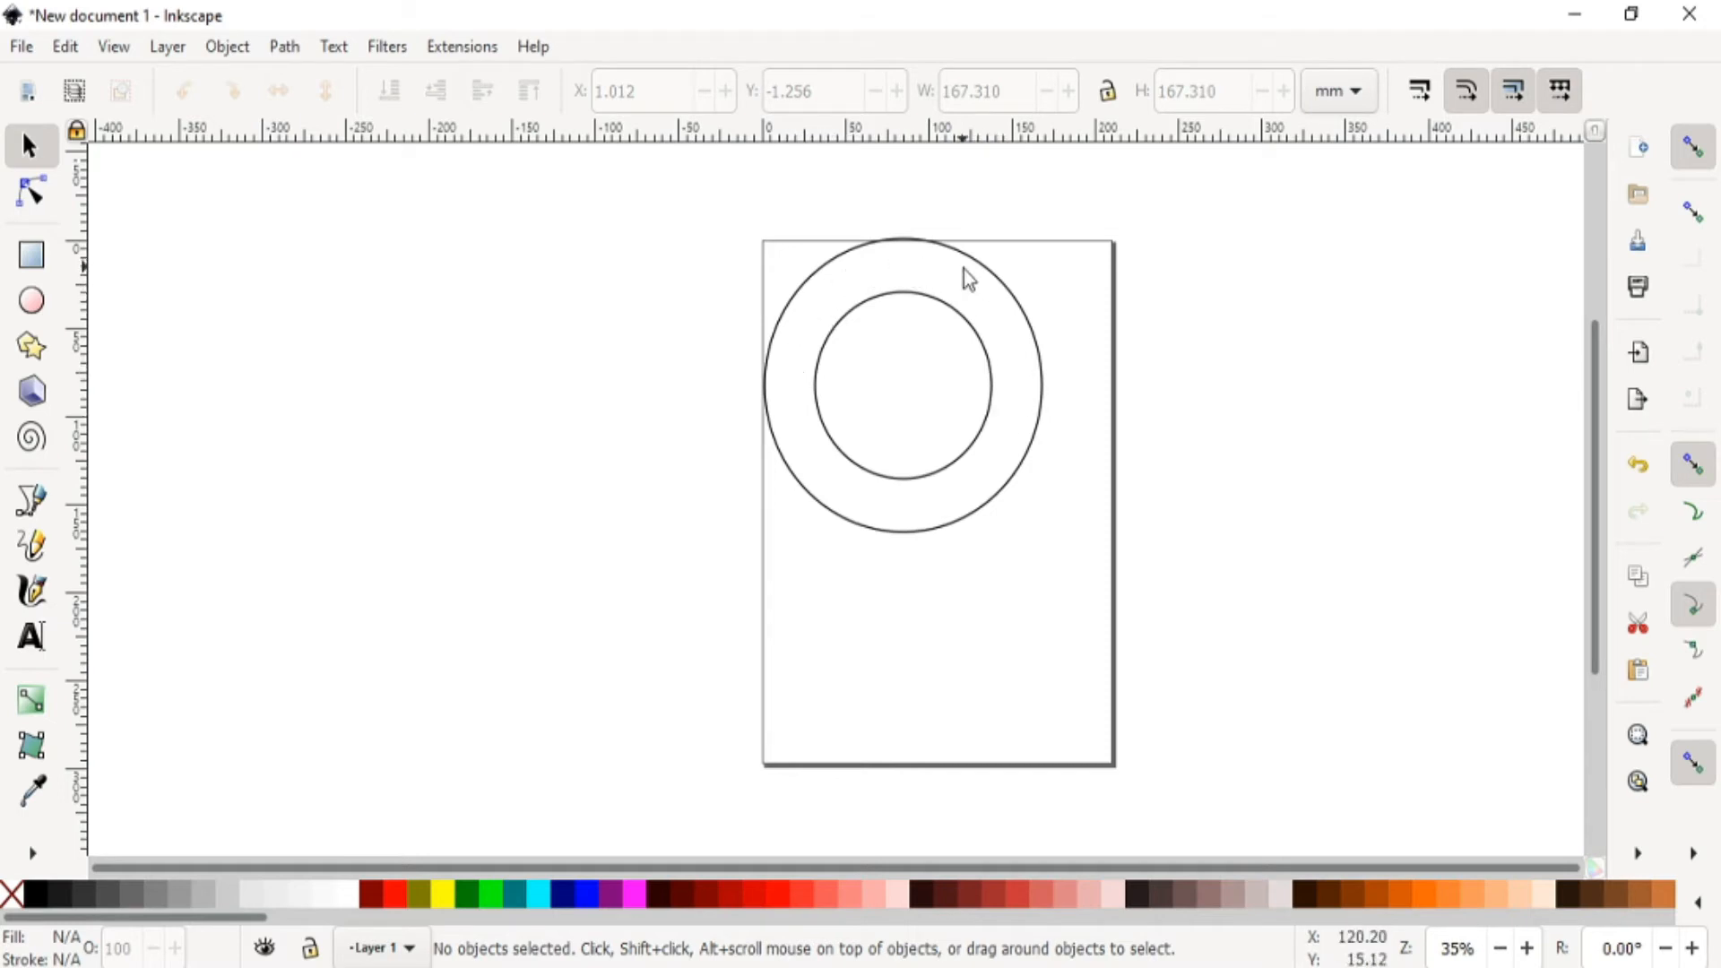
# - Duplicate the outer circle, scaled around its centre to about 140 mm across, and place the copy below the two concentric circles
pyautogui.click(1035, 437)
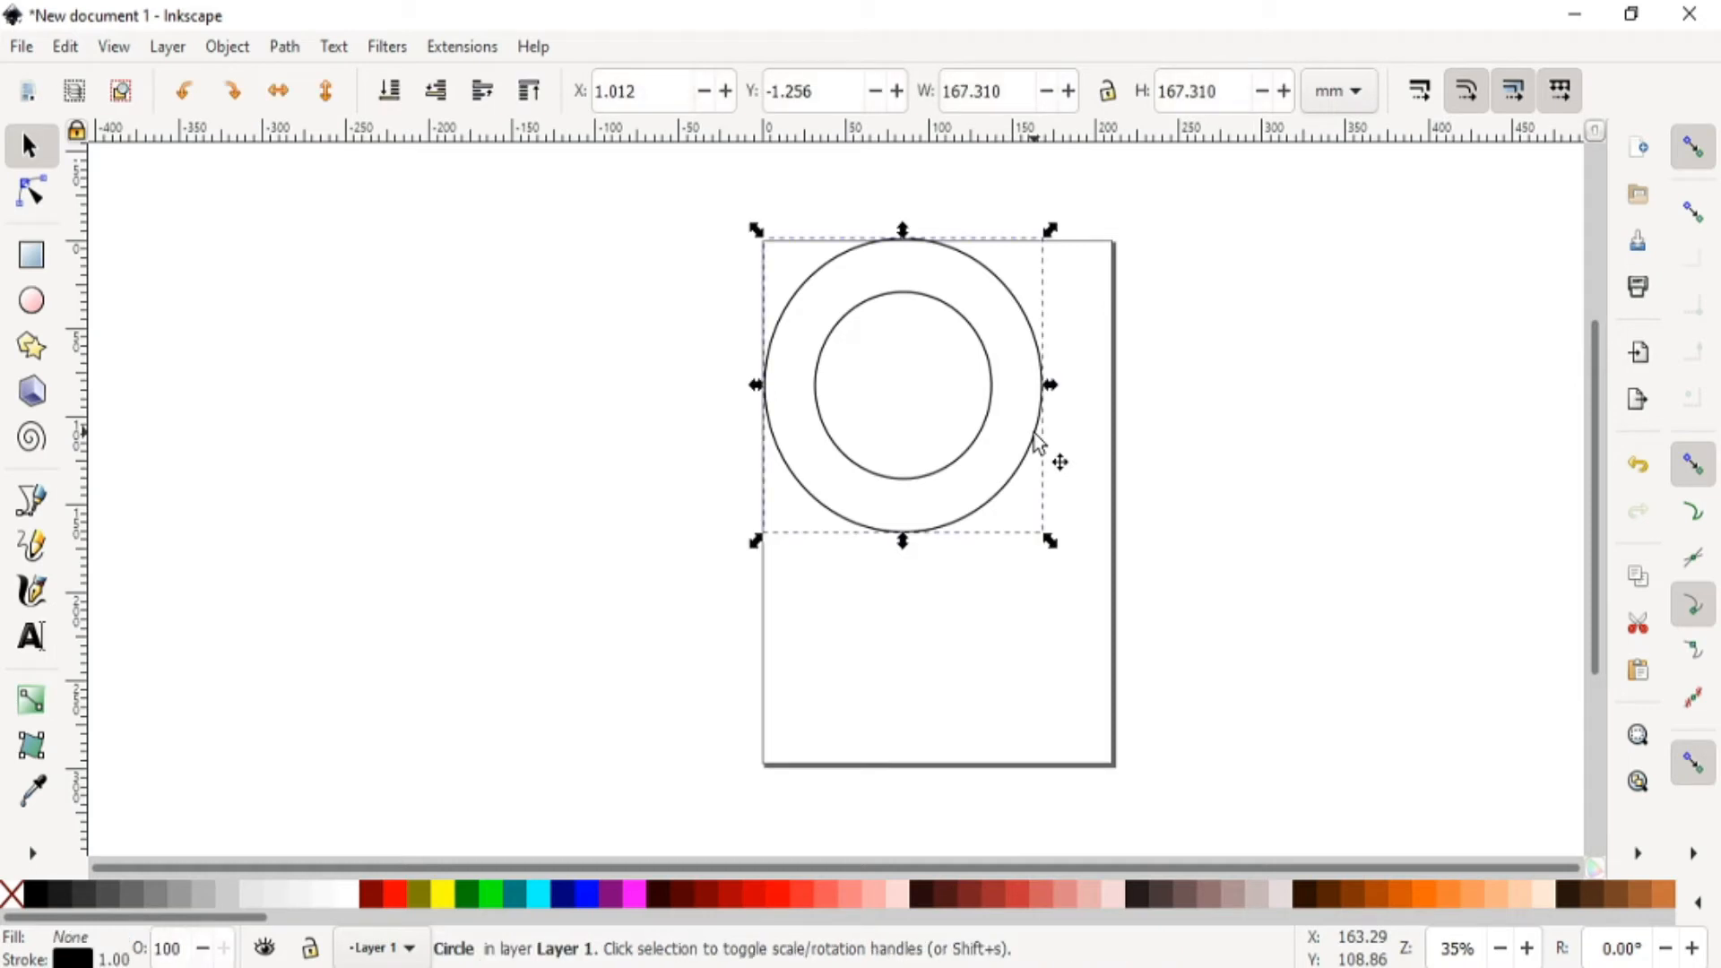
pyautogui.press('ctrl')
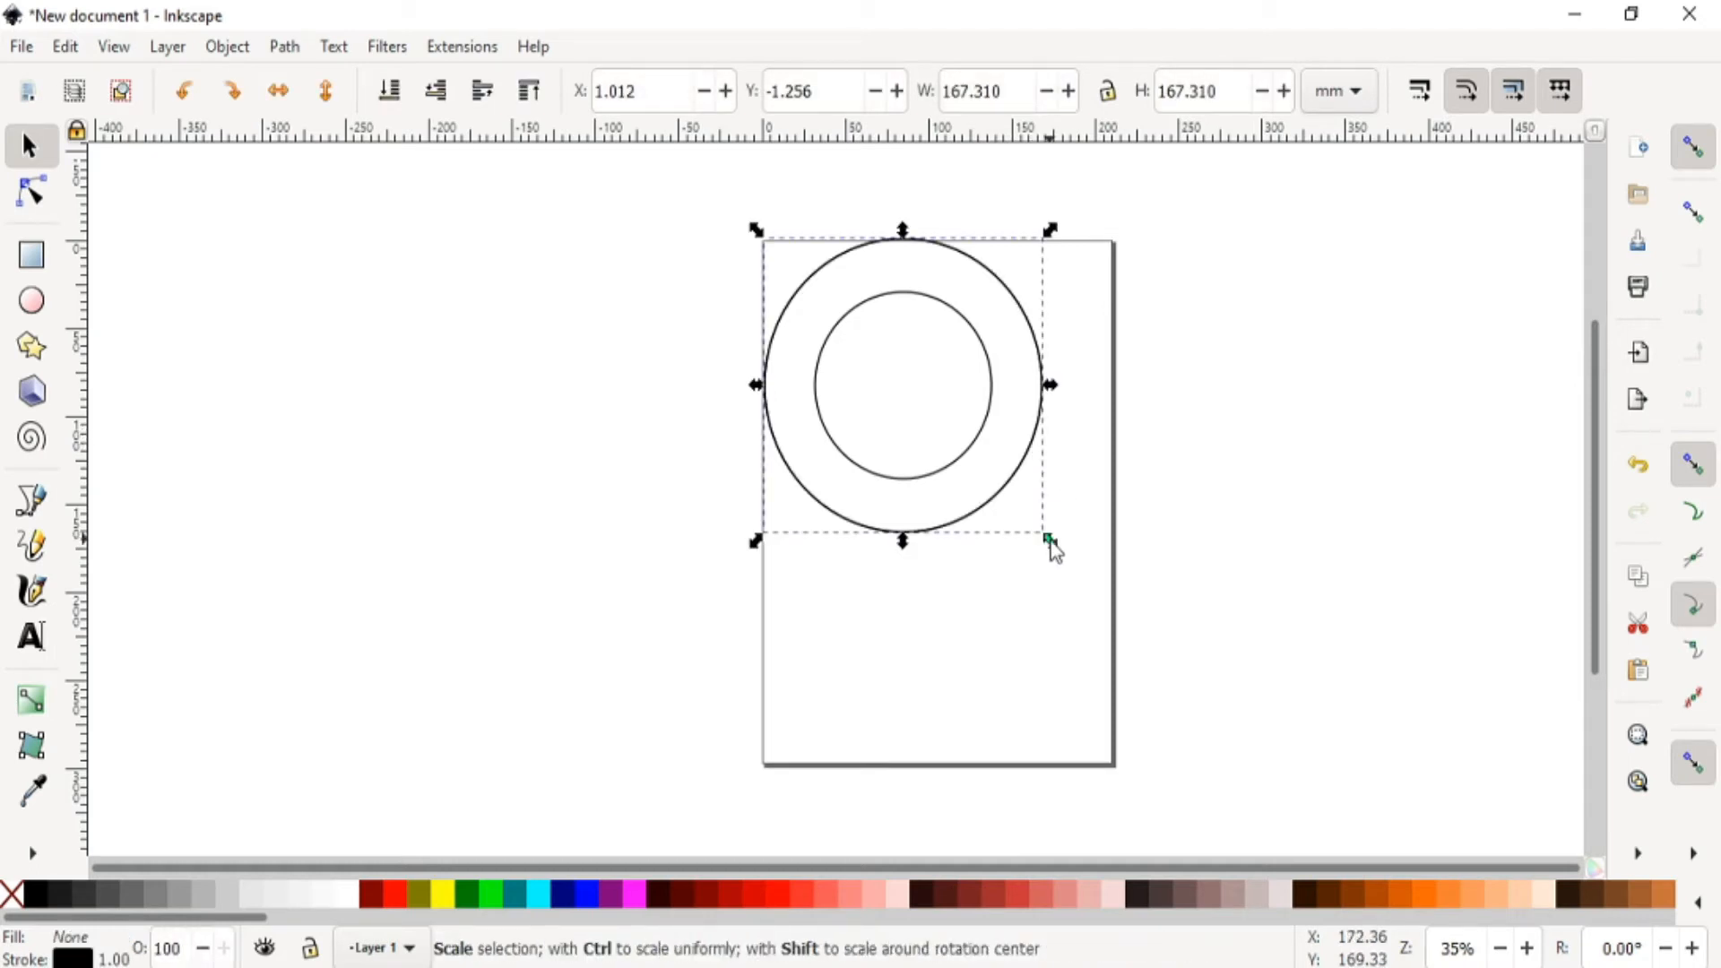
pyautogui.moveTo(1051, 543); pyautogui.dragTo(1025, 536)
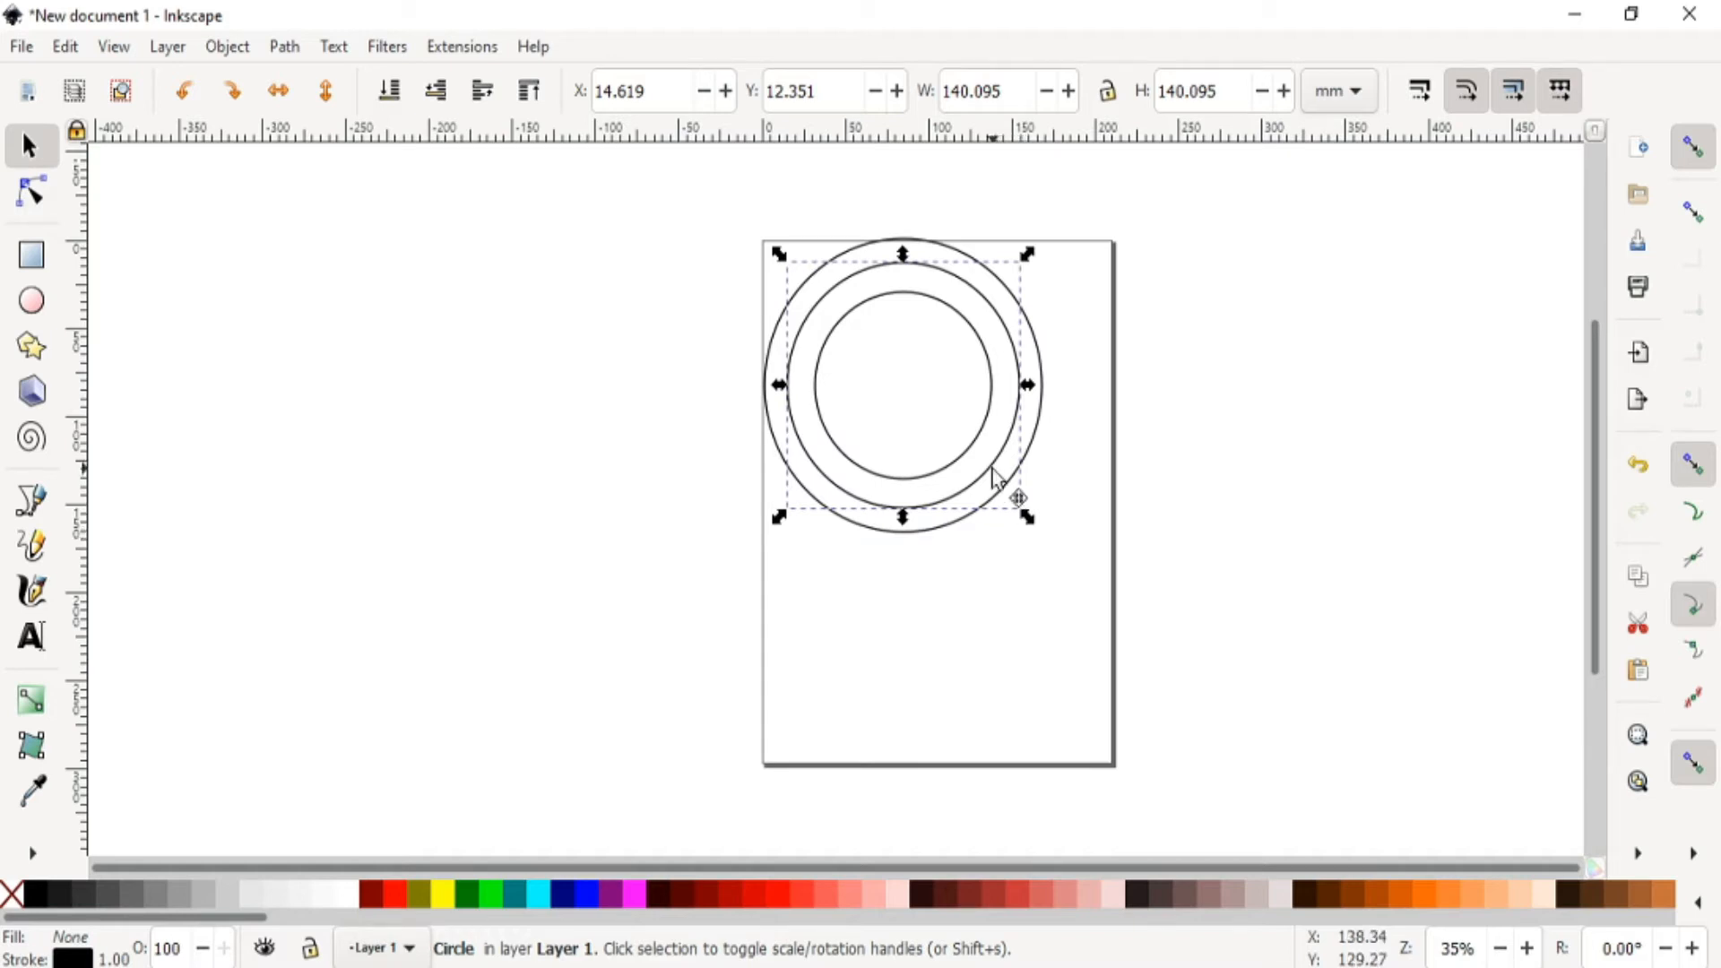
pyautogui.moveTo(992, 489); pyautogui.dragTo(956, 759)
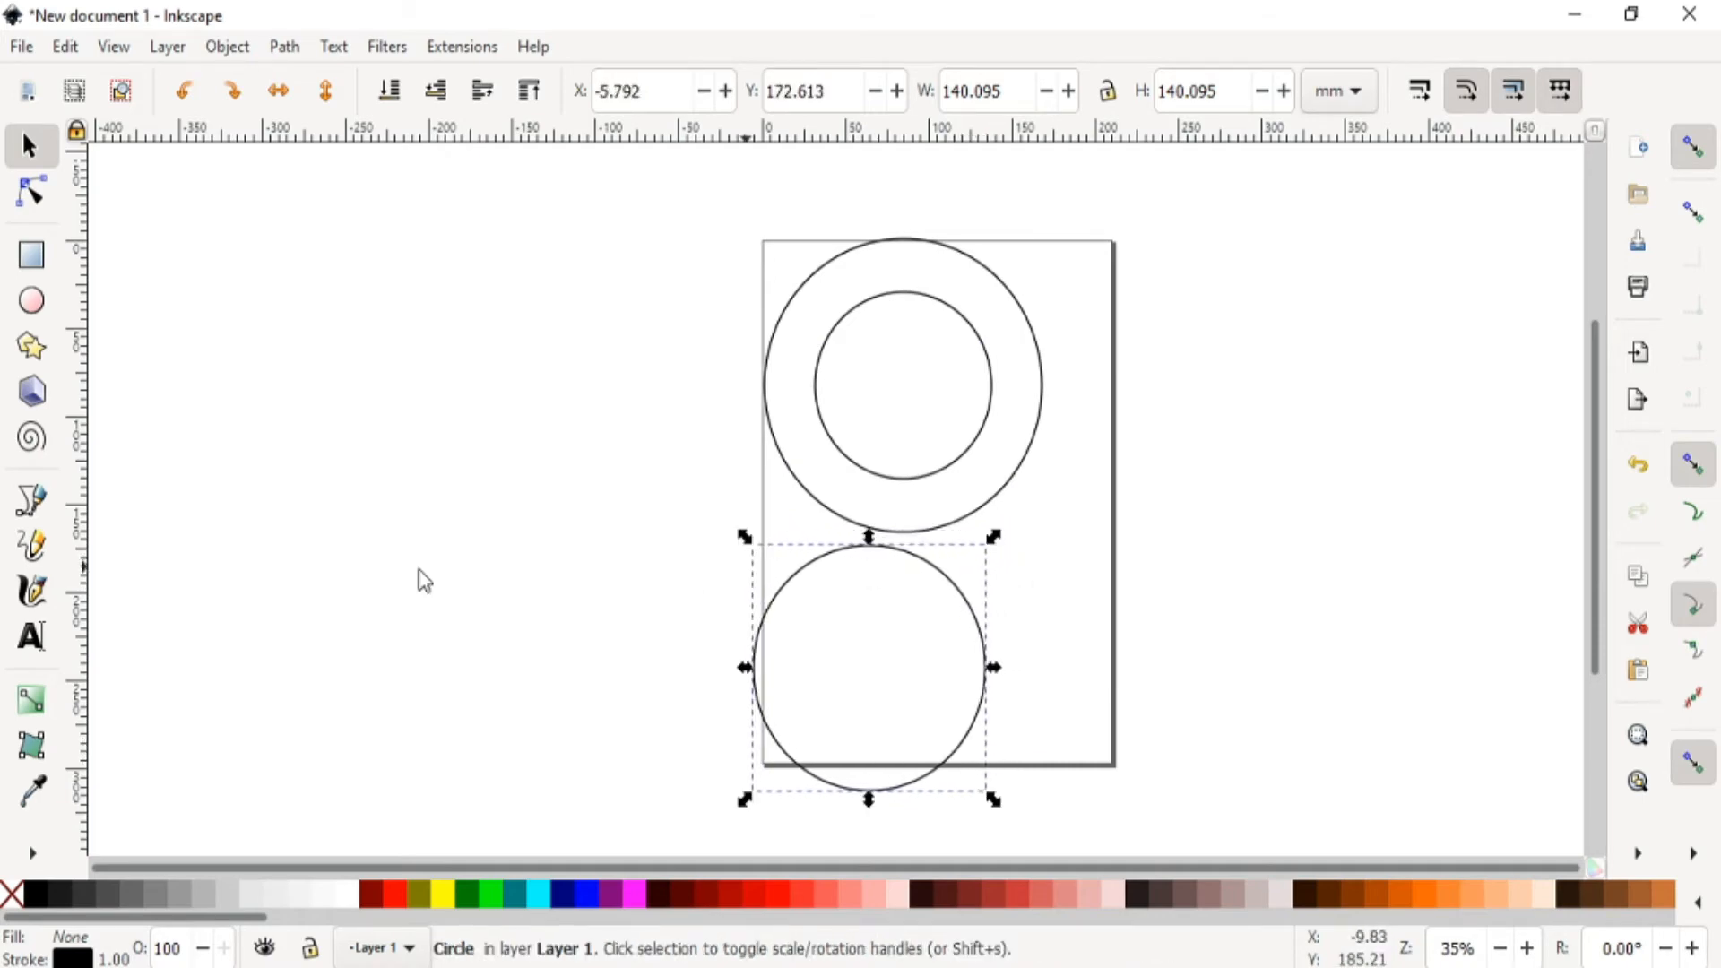
pyautogui.click(1022, 638)
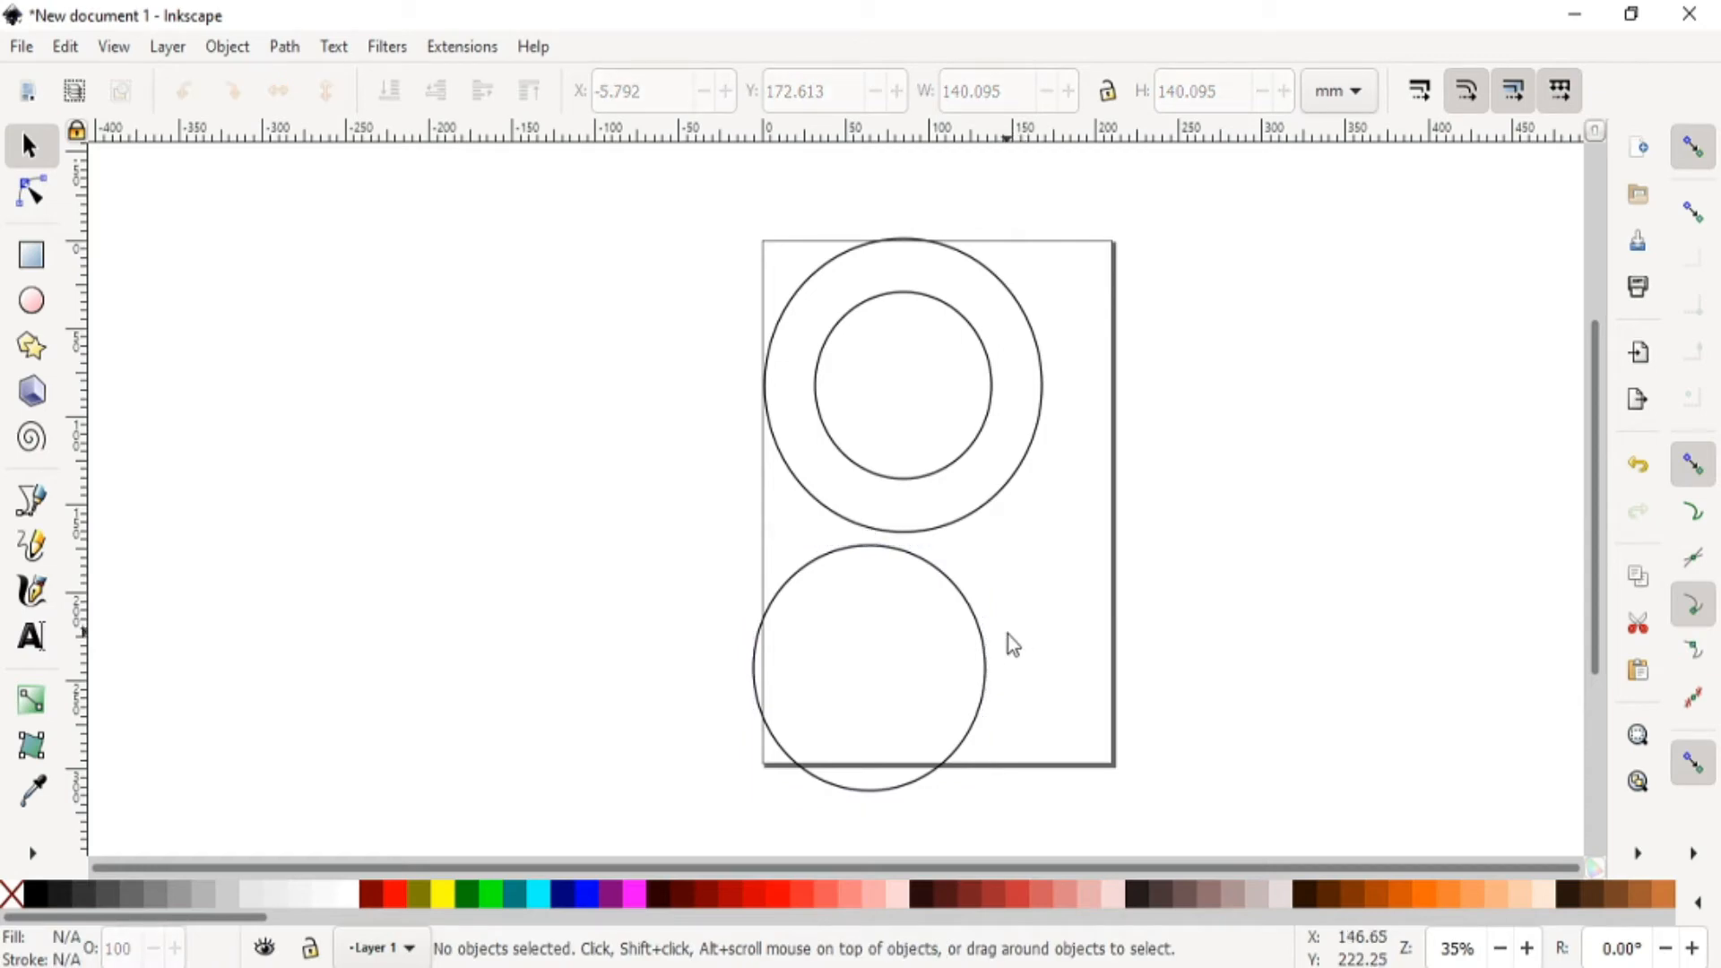
# - Create a flowed text frame beside the lower circle, containing the text "Govt. Boys High School"
pyautogui.click(32, 638)
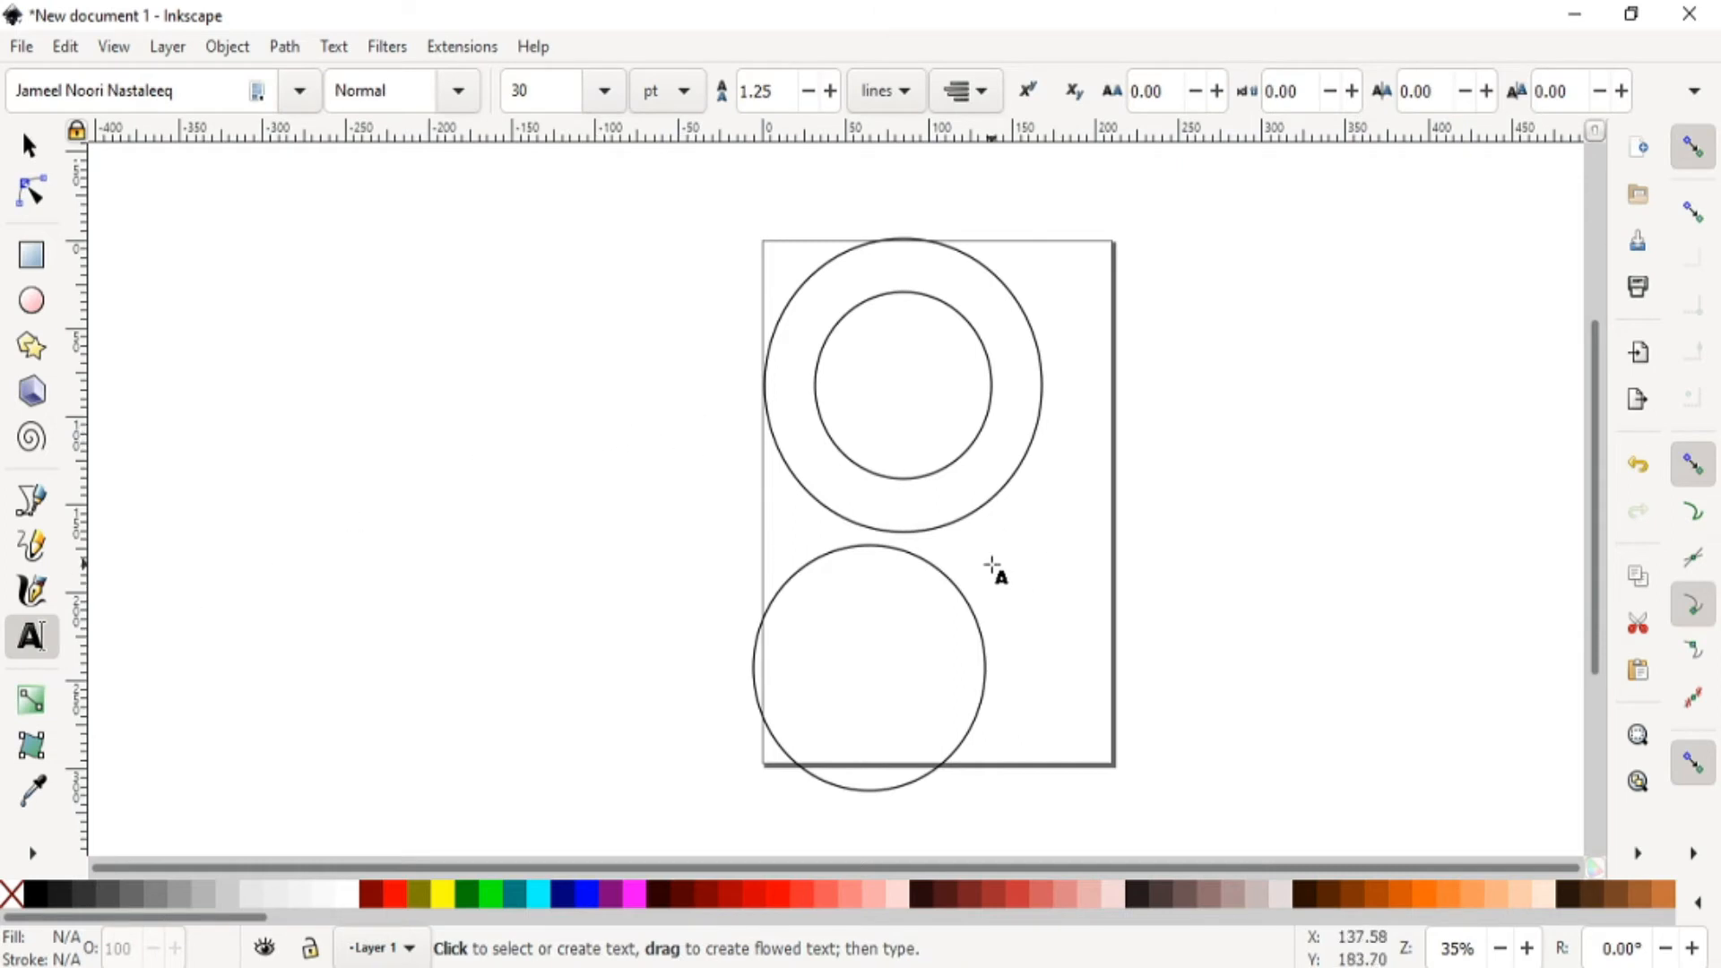
pyautogui.moveTo(1015, 548); pyautogui.dragTo(1317, 699)
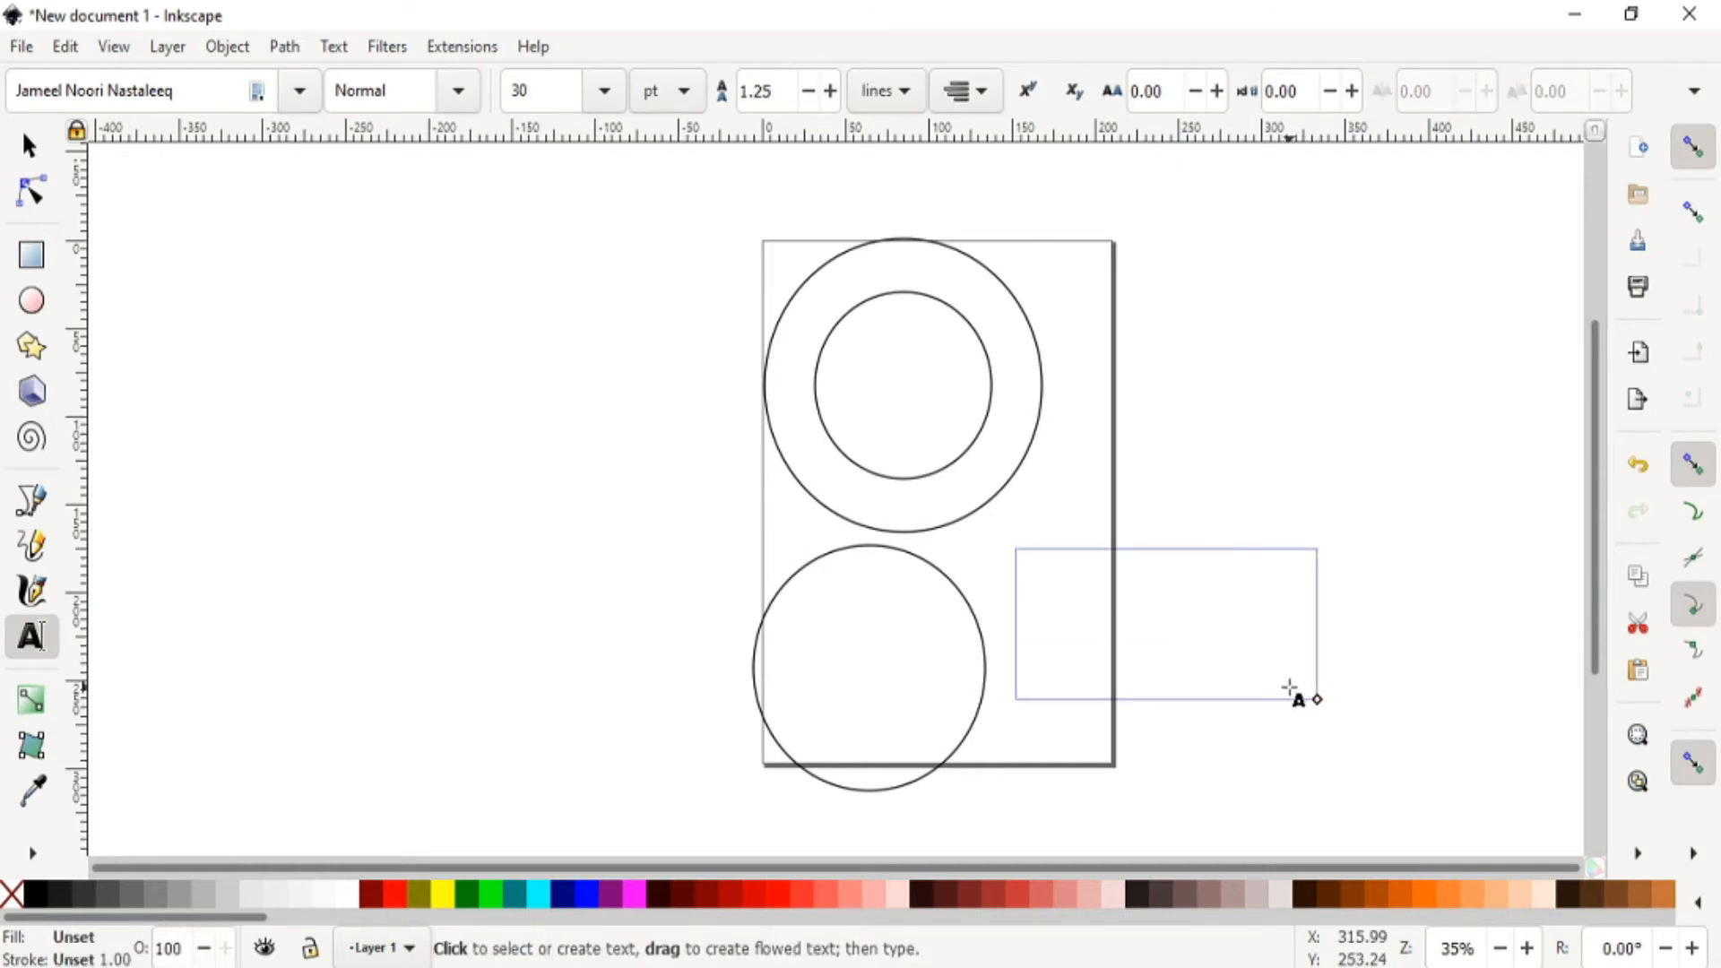
pyautogui.write('Text')
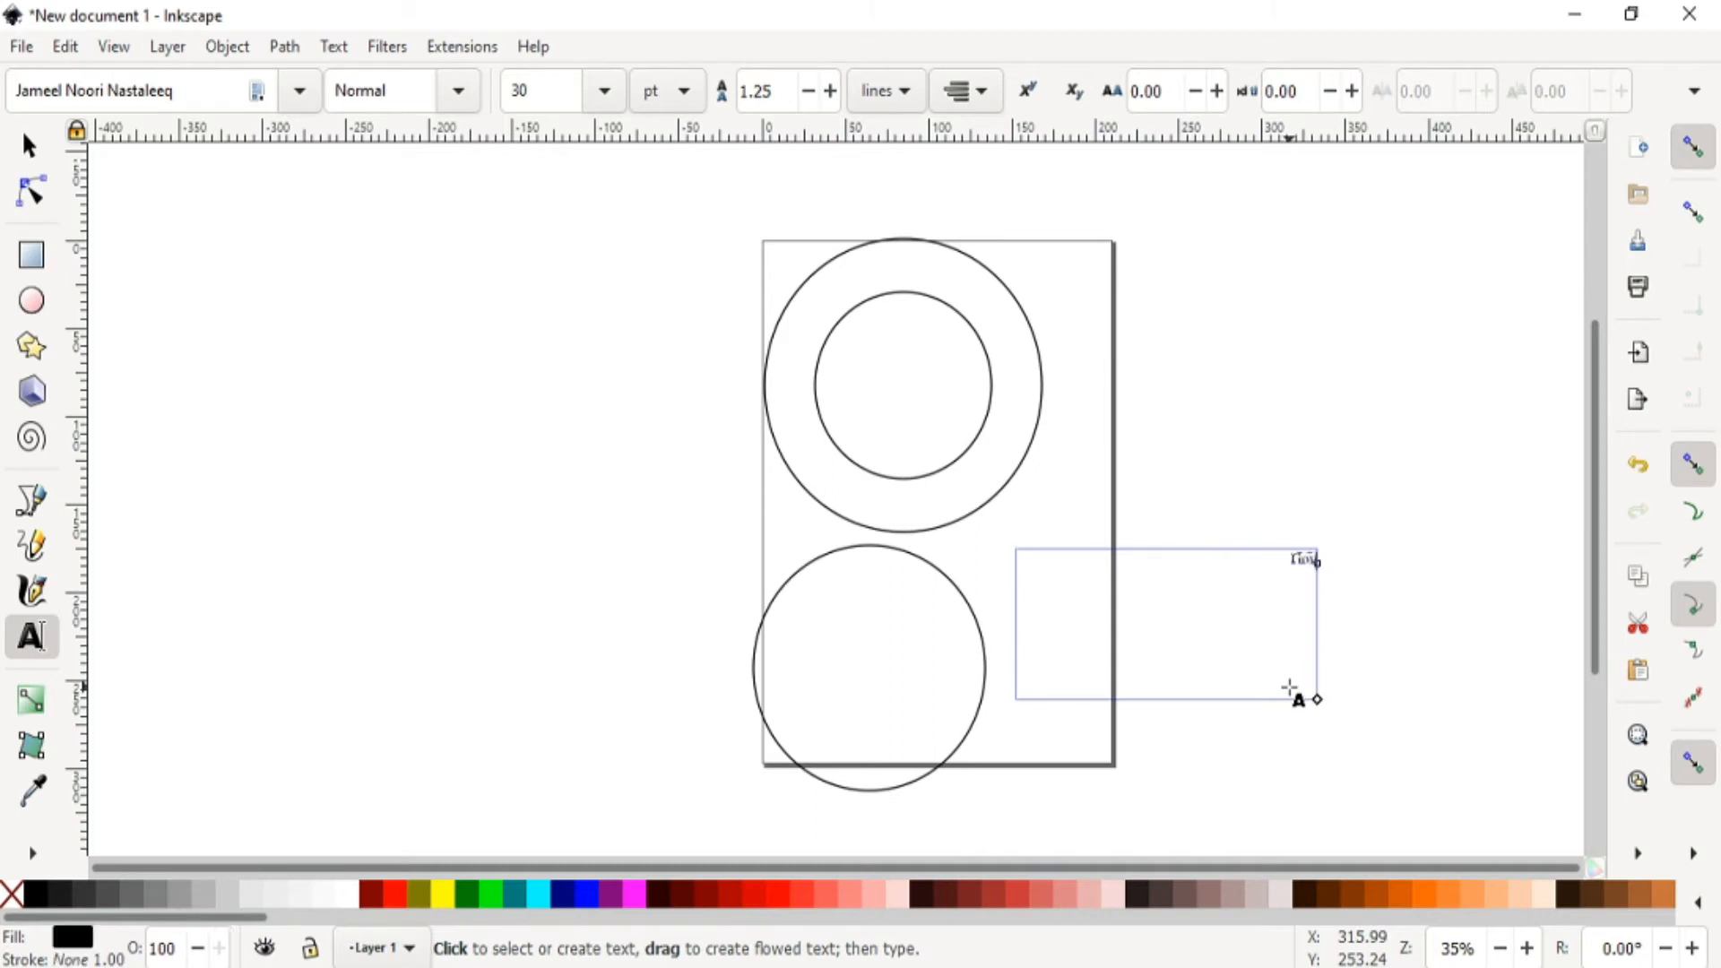
pyautogui.write('. Boys High Schoo')
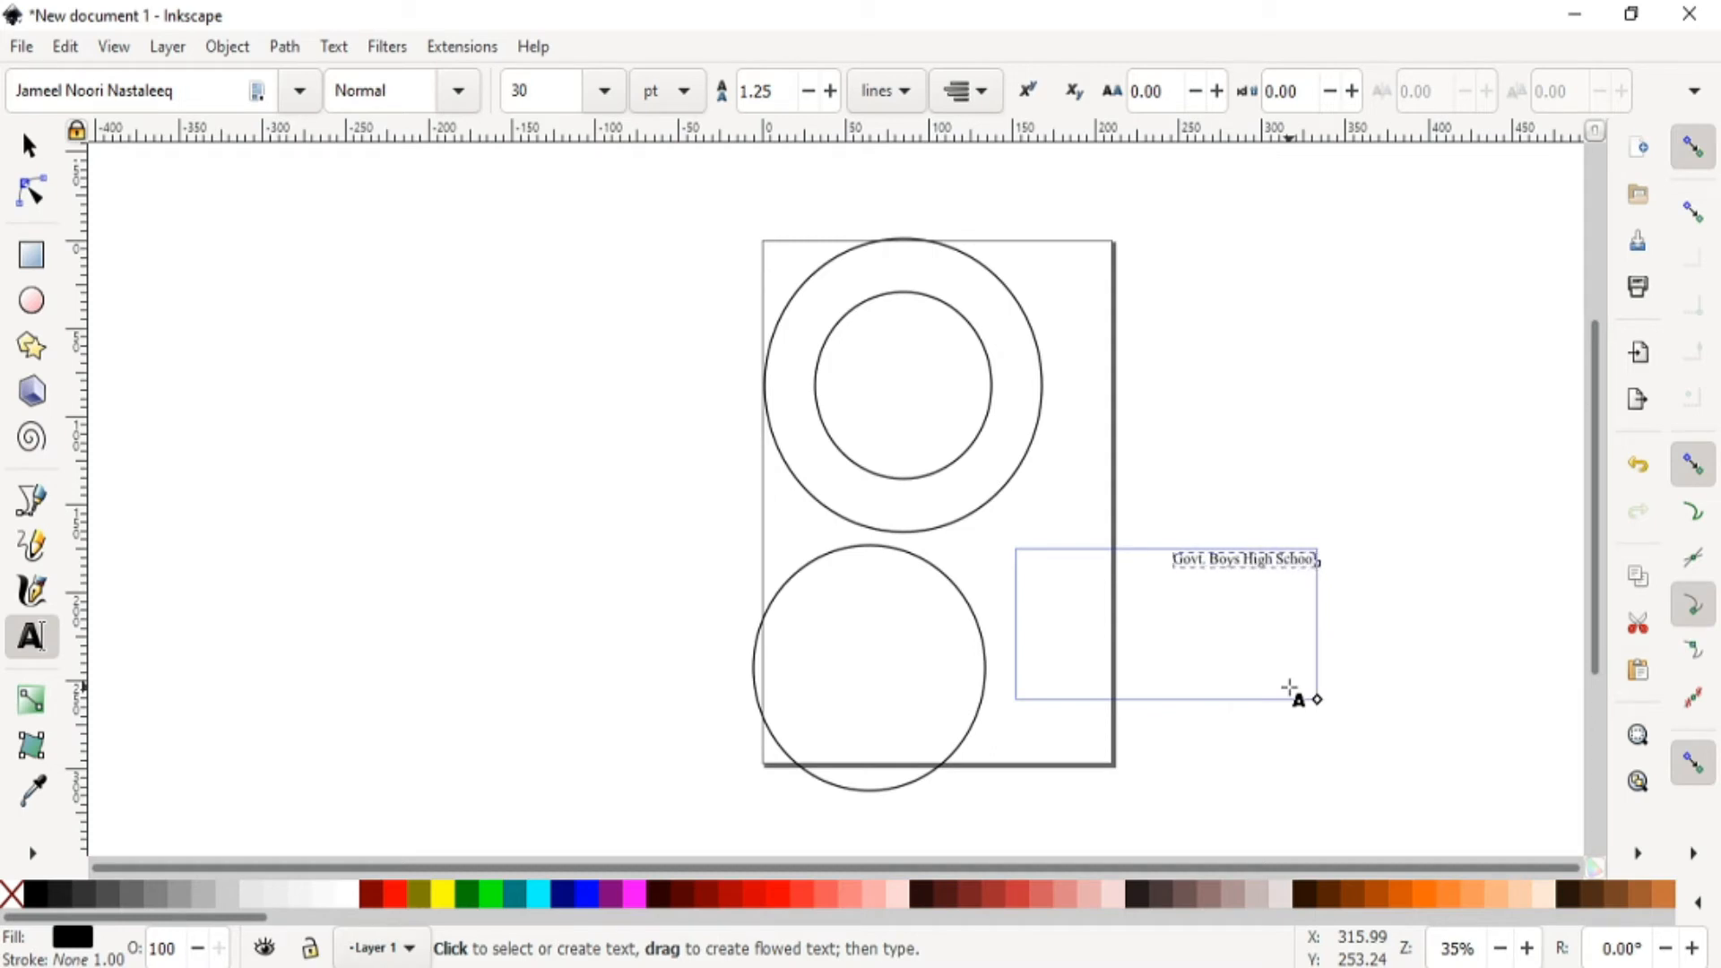
# - Left-align the whole text "Govt. Boys High School" and set its font to Times New Roman
pyautogui.hotkey('ctrl', 'a')
pyautogui.click(972, 105)
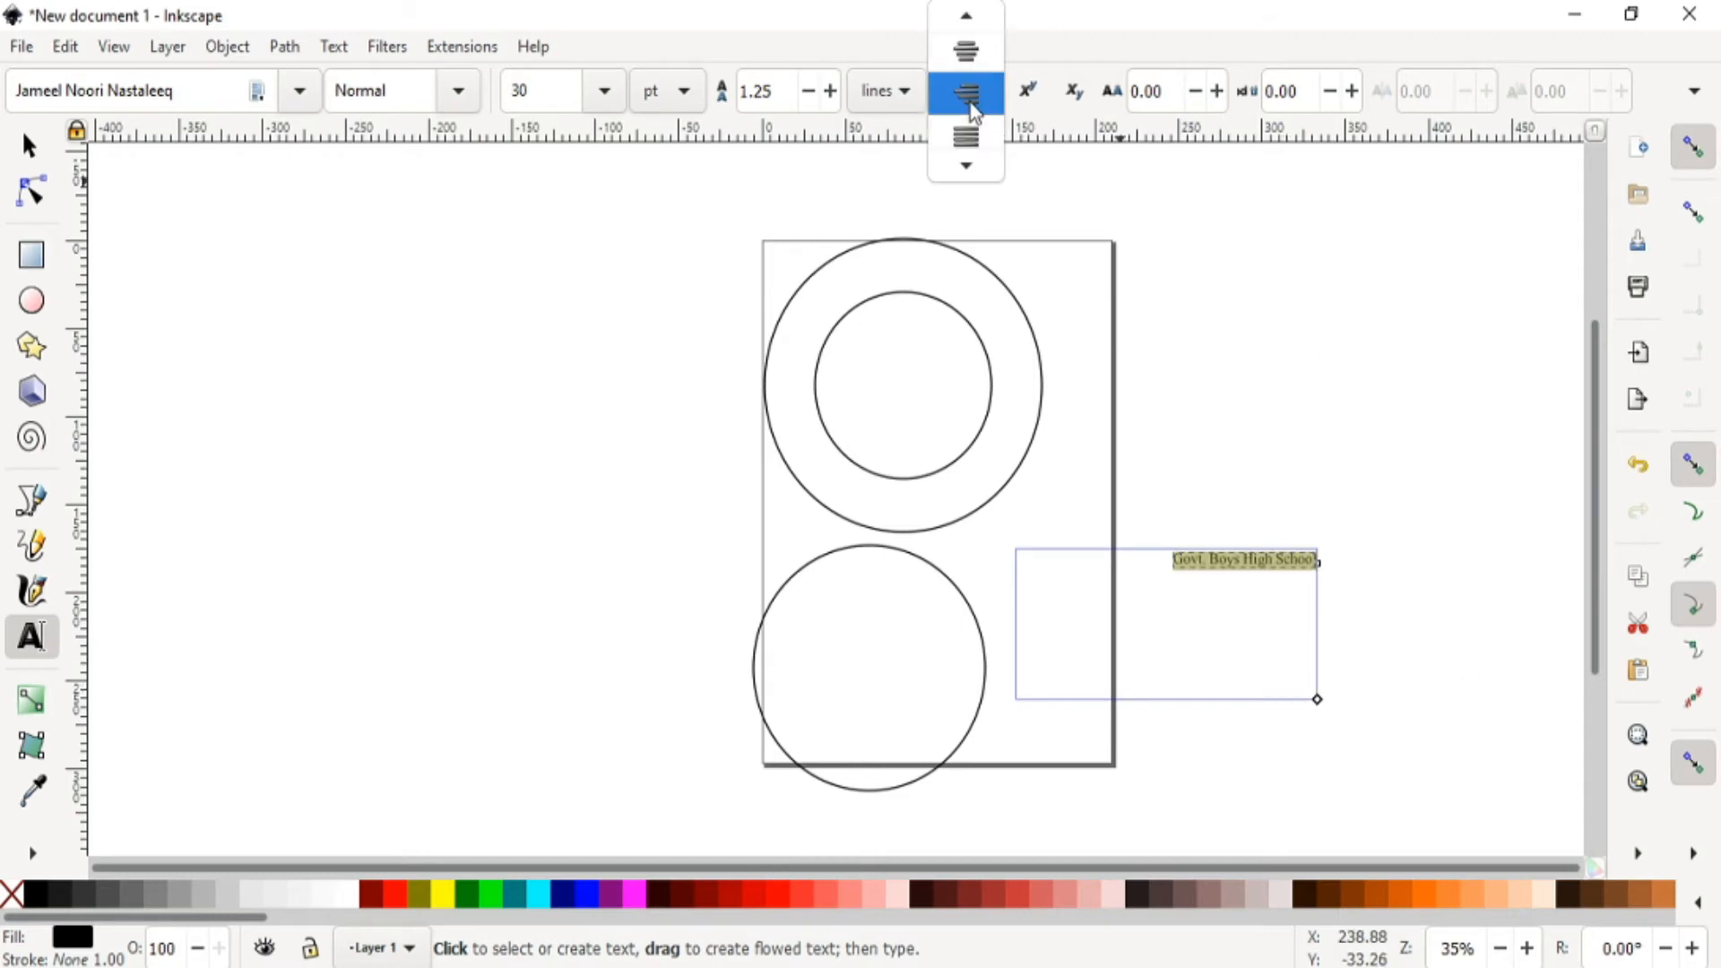
pyautogui.click(972, 40)
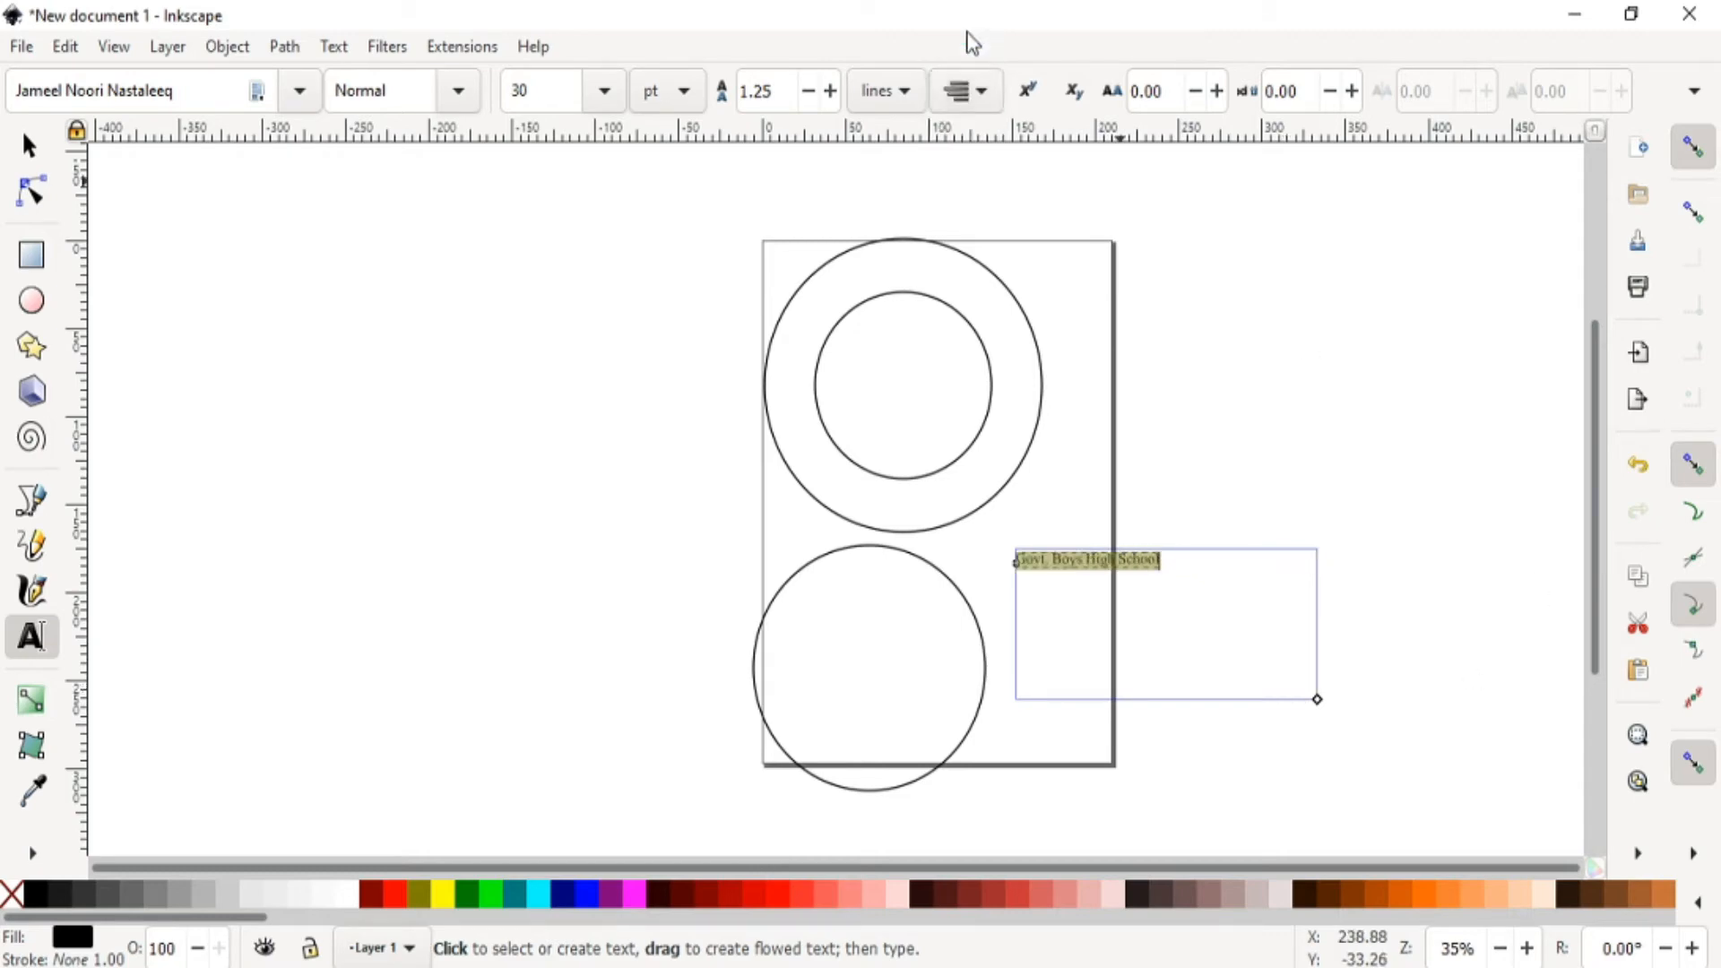
pyautogui.tripleClick(196, 91)
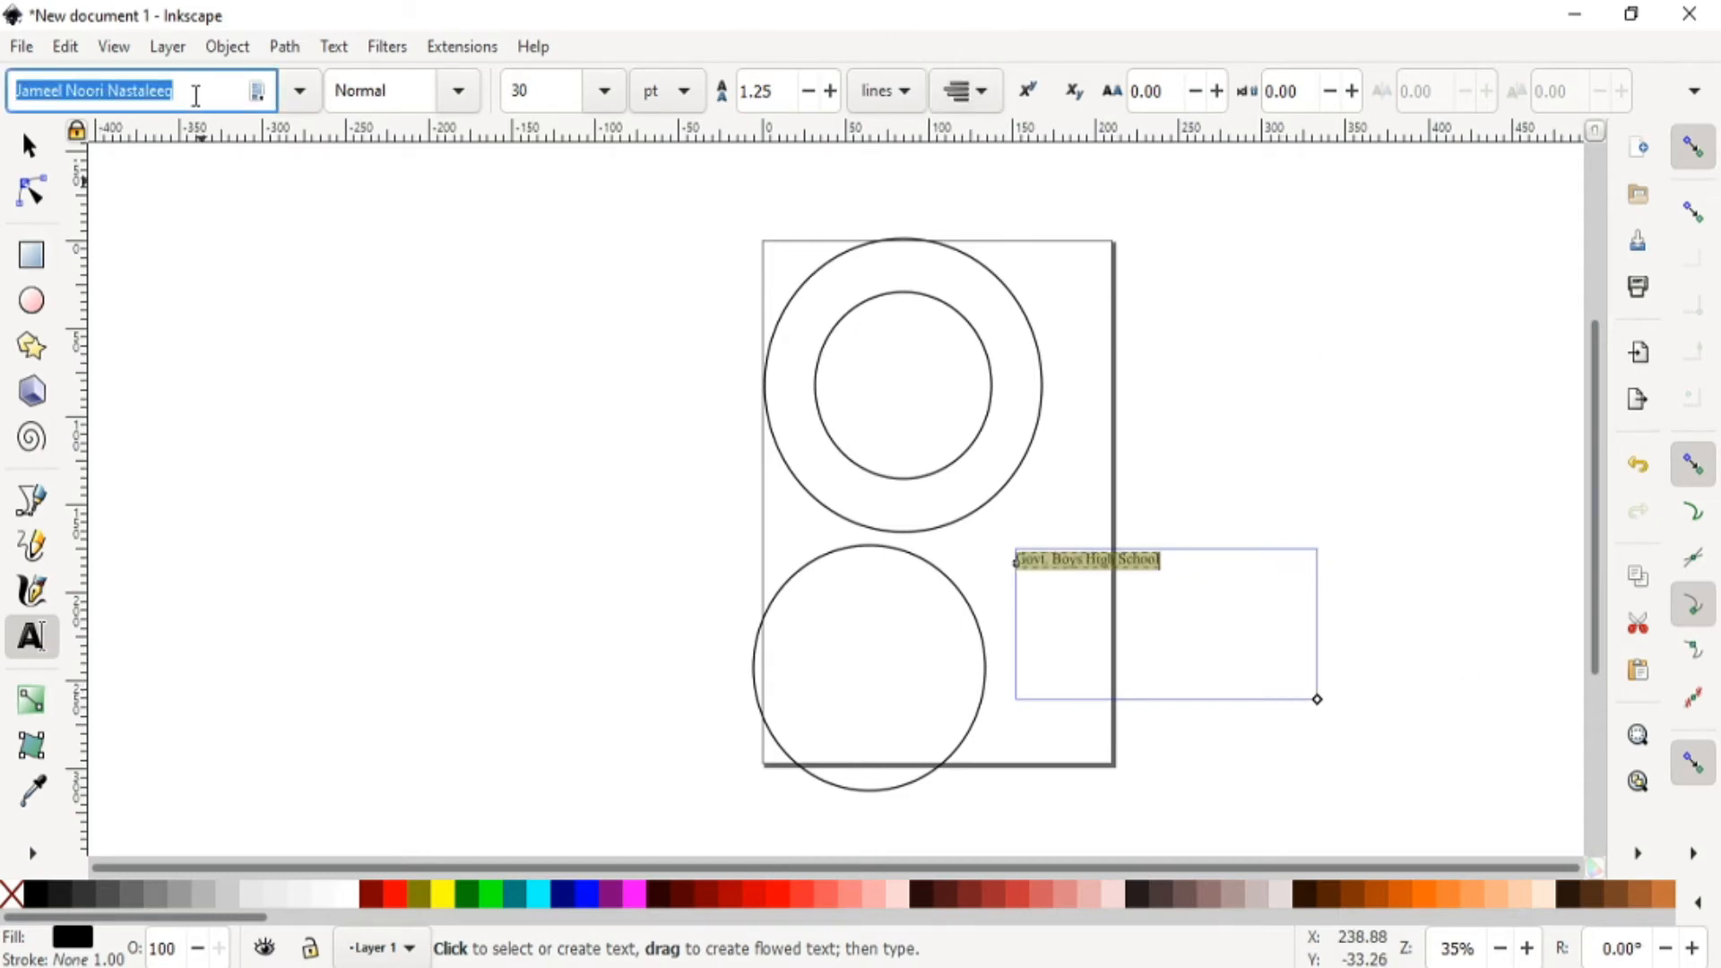
pyautogui.write('times')
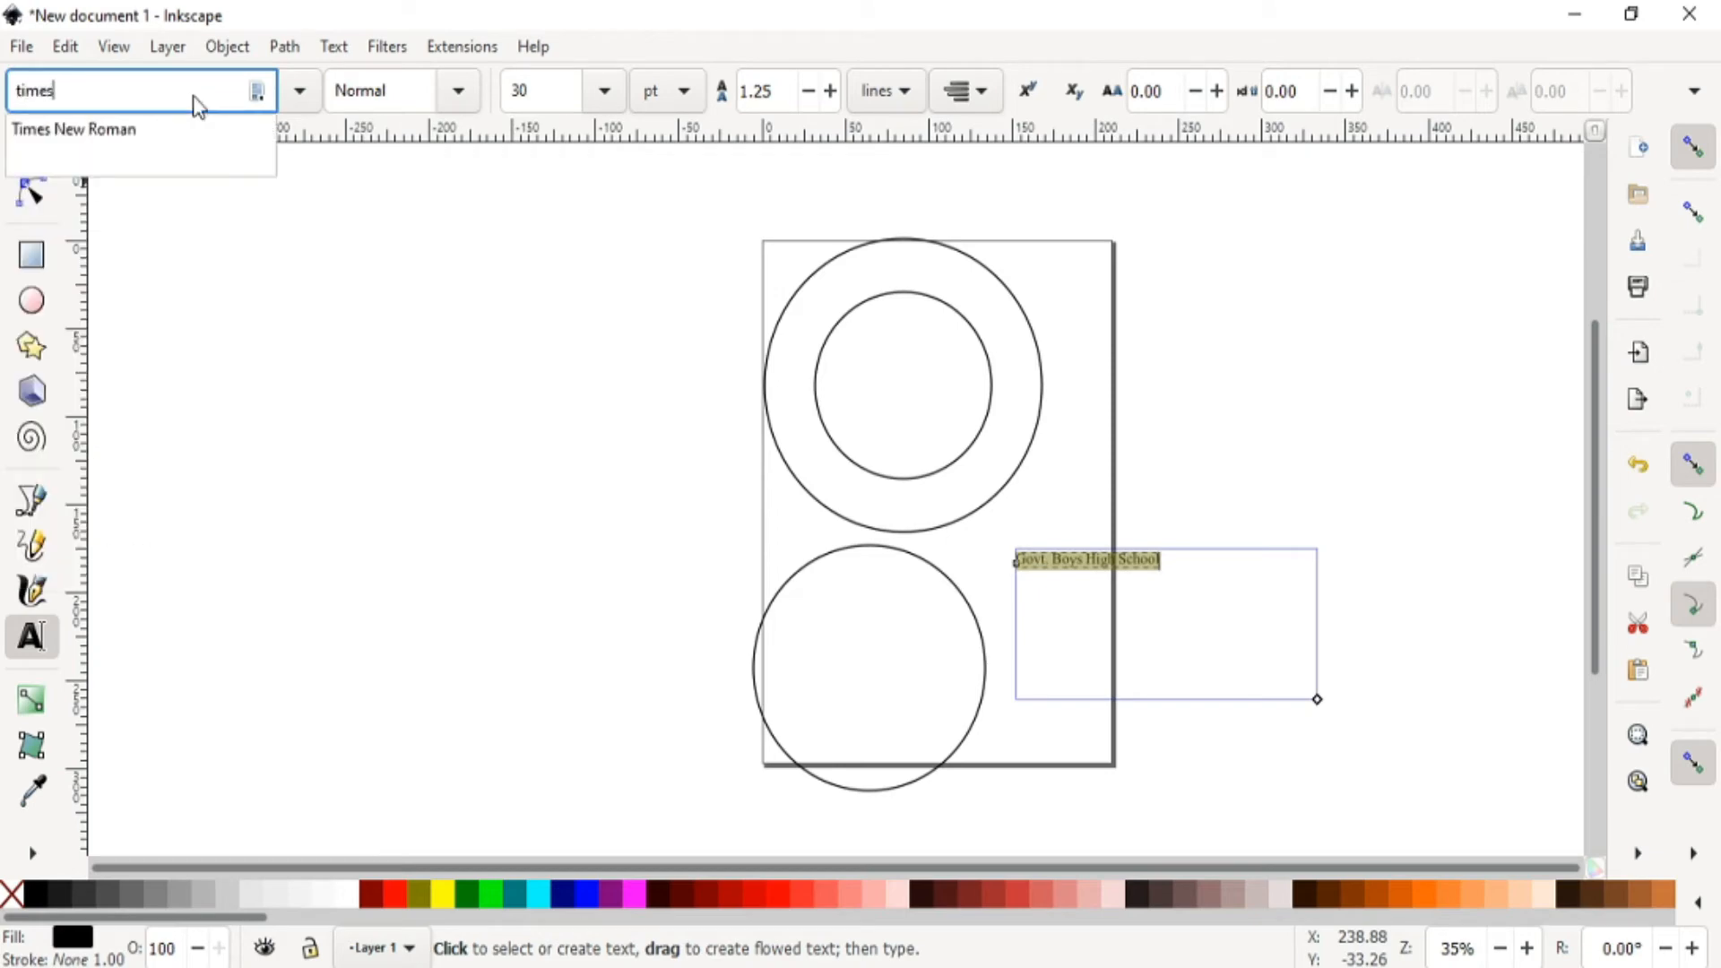
pyautogui.press('Return')
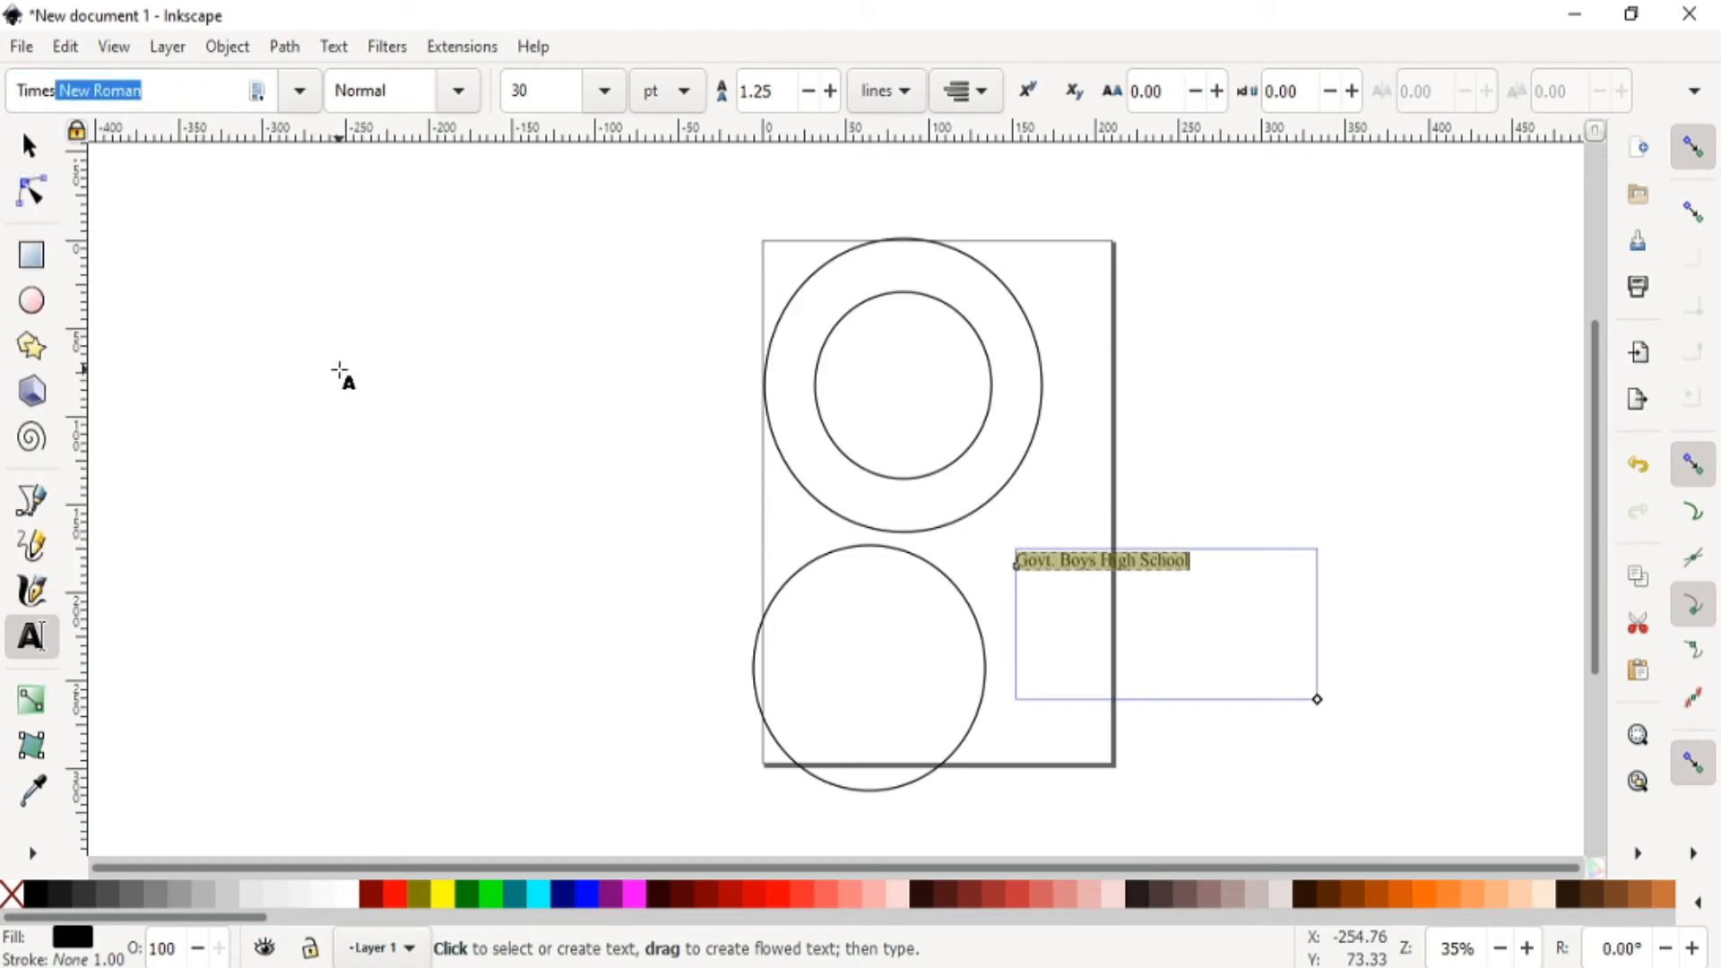
# - Put the school name text on the path of the lower circle, leaving nothing selected
pyautogui.click(30, 149)
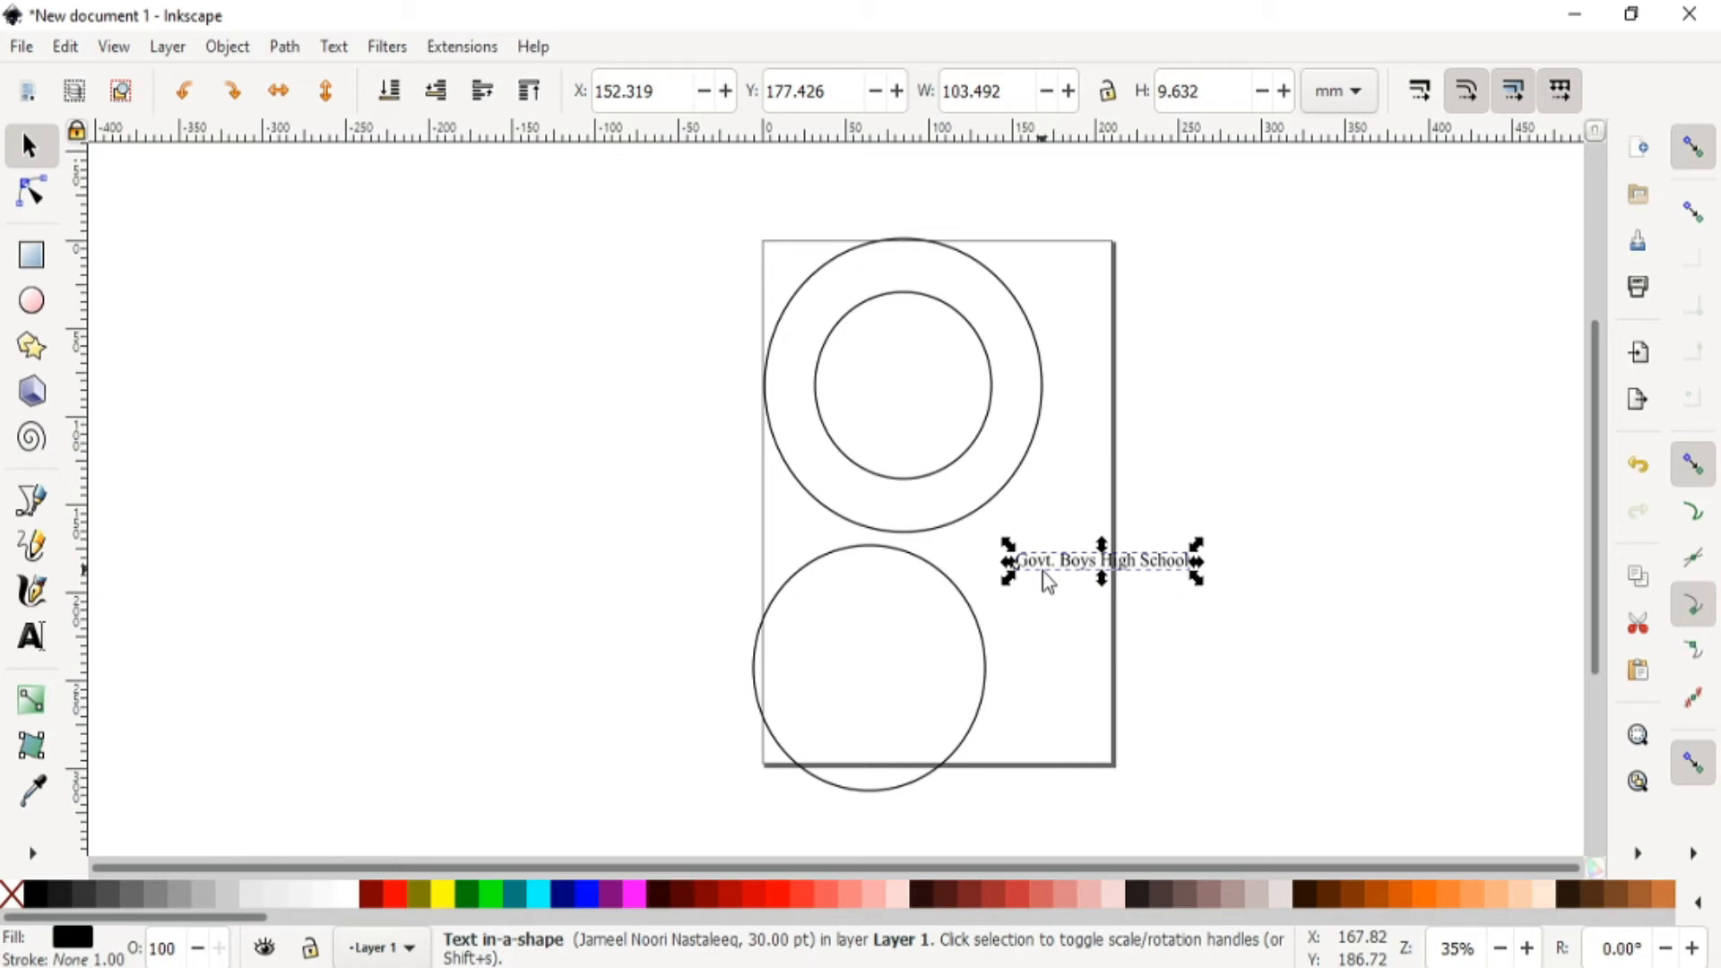
pyautogui.press('shift')
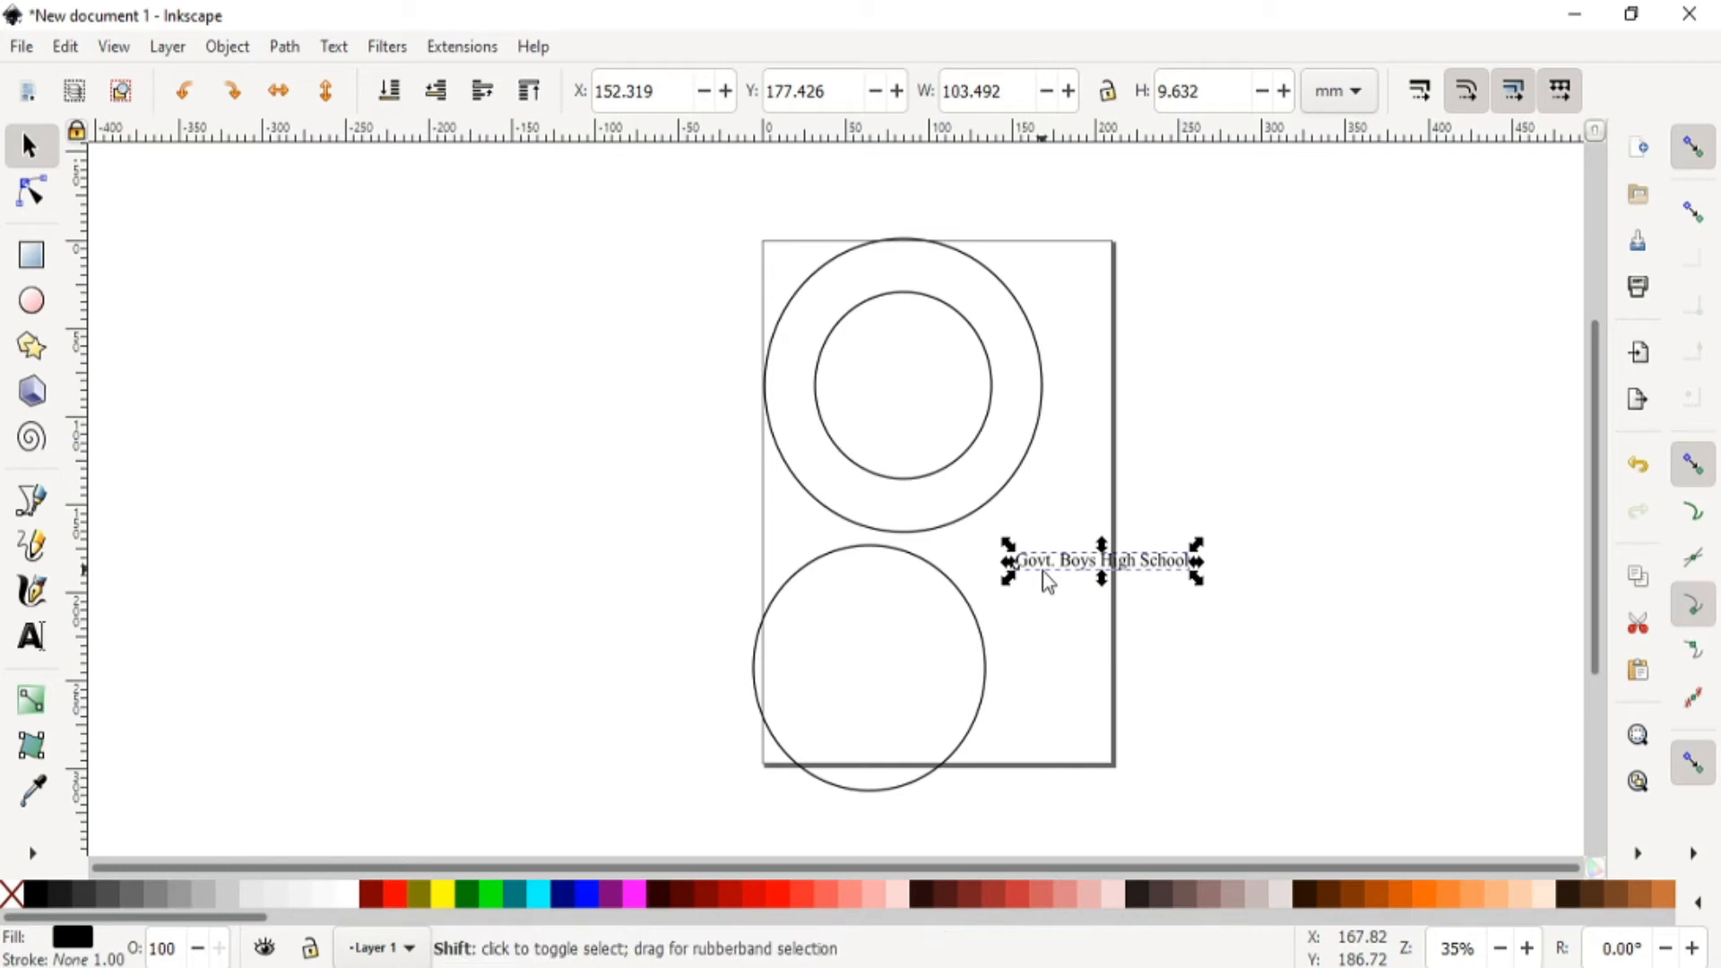
pyautogui.keyDown('shift'); pyautogui.click(939, 581); pyautogui.keyUp('shift')
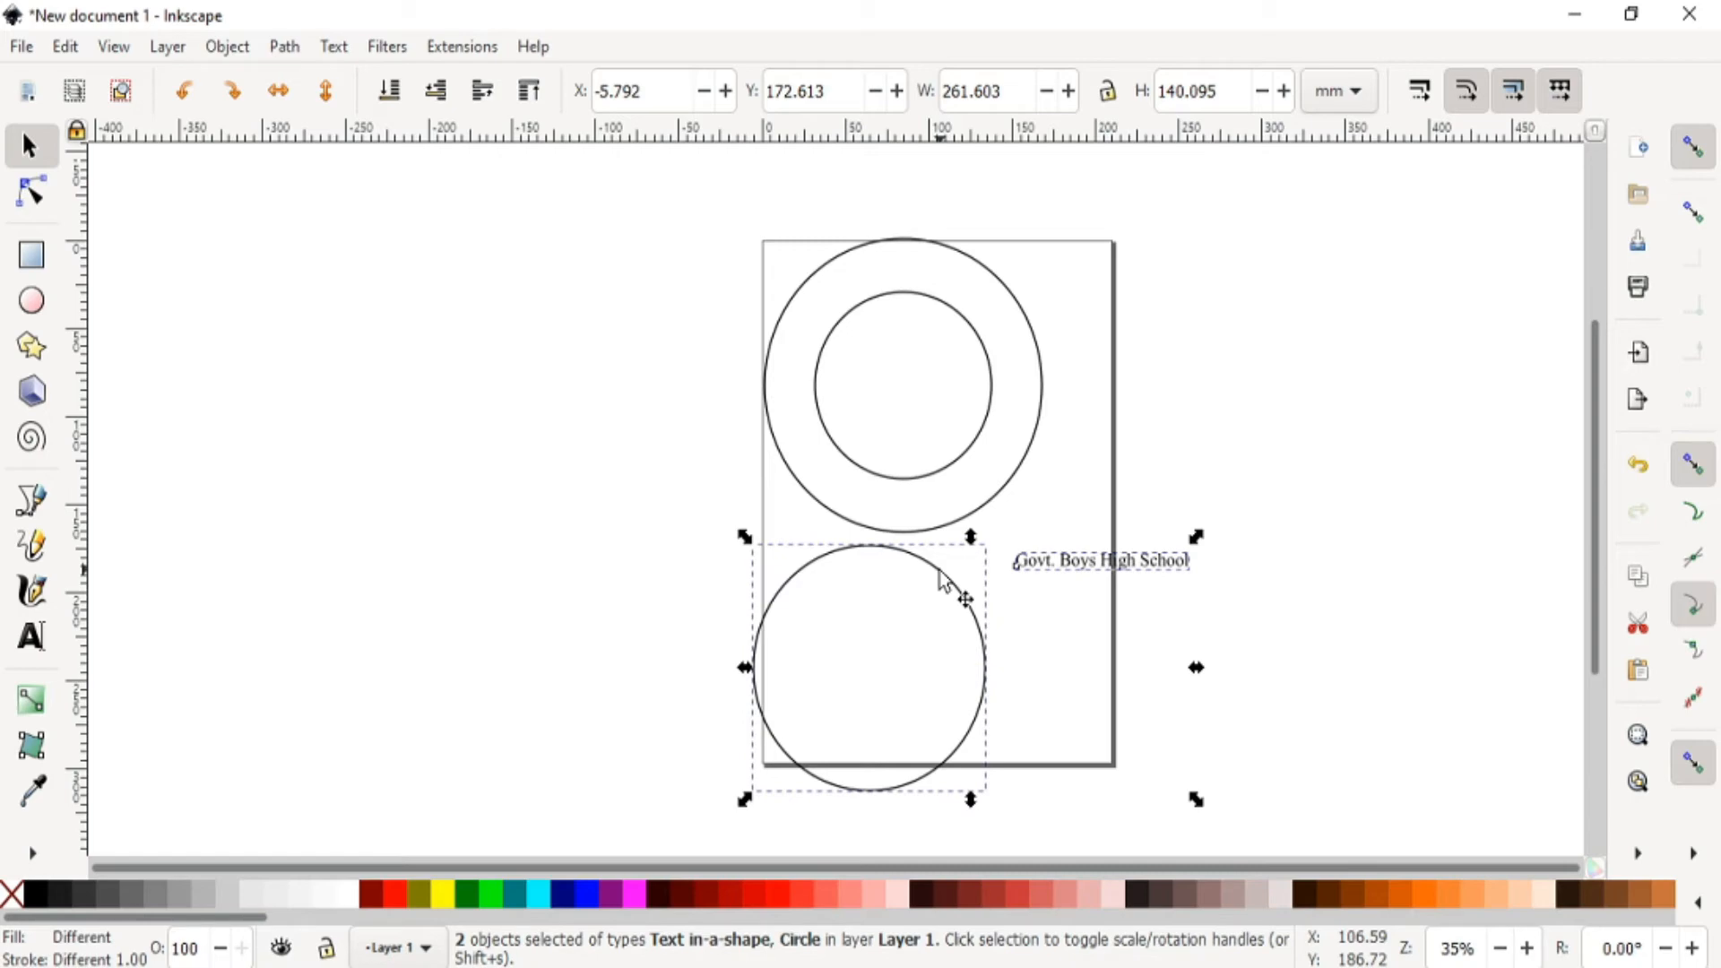
pyautogui.click(331, 49)
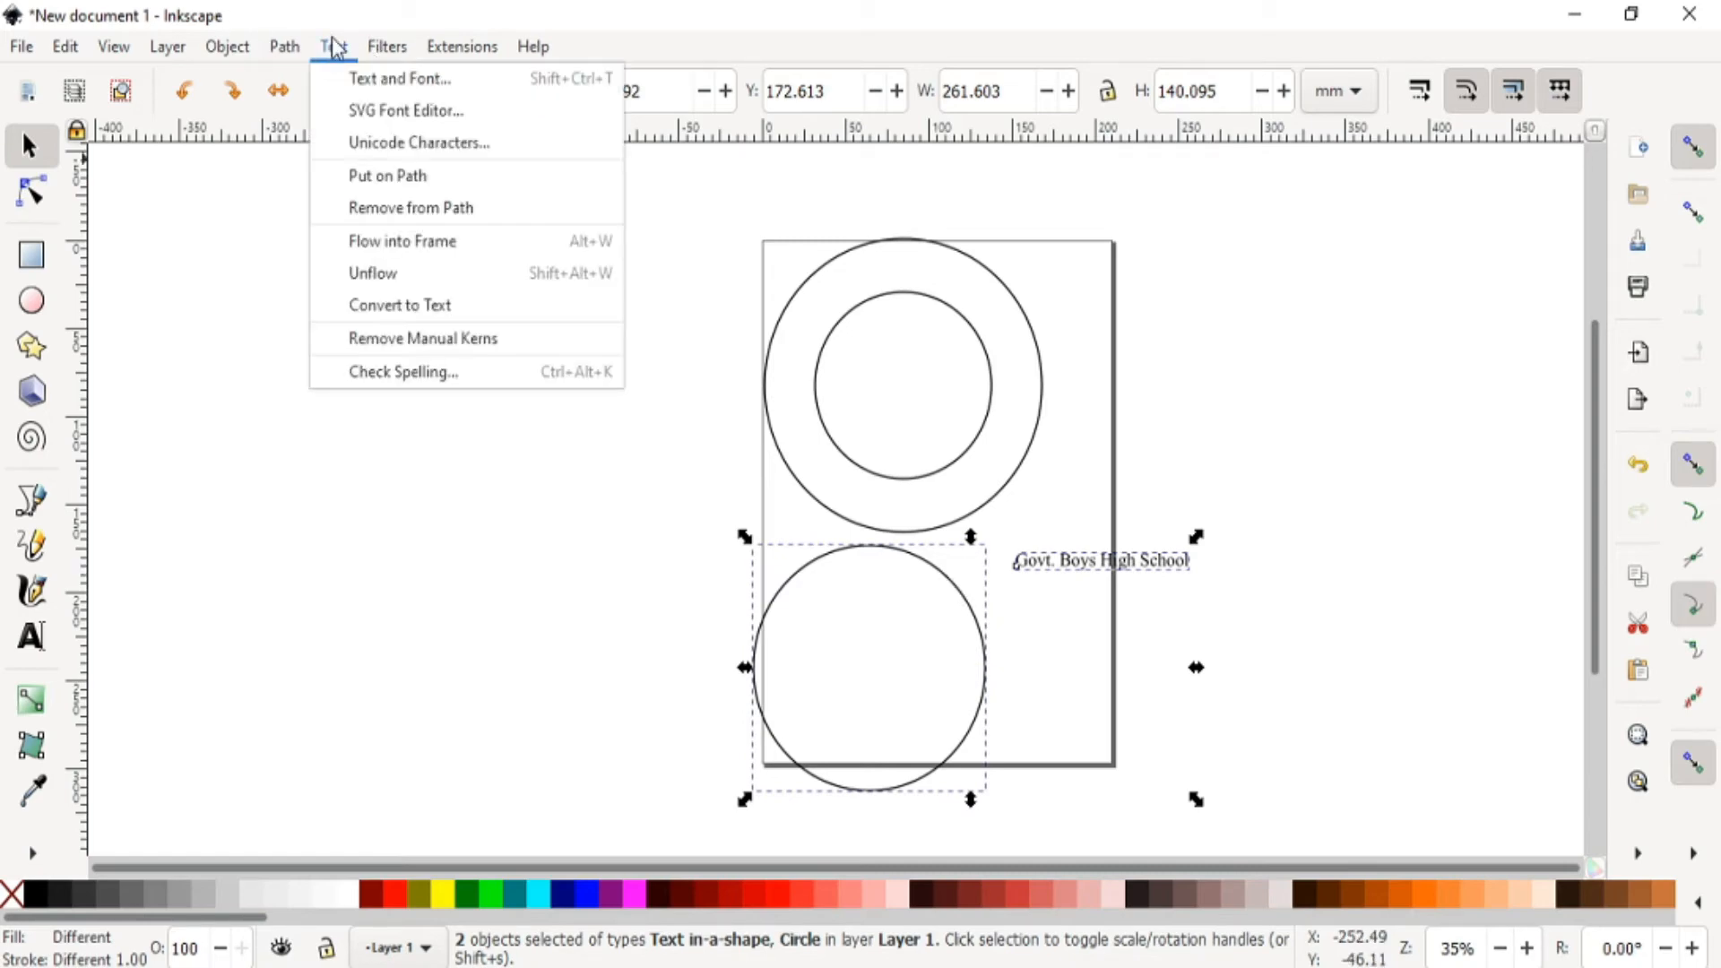
pyautogui.click(395, 179)
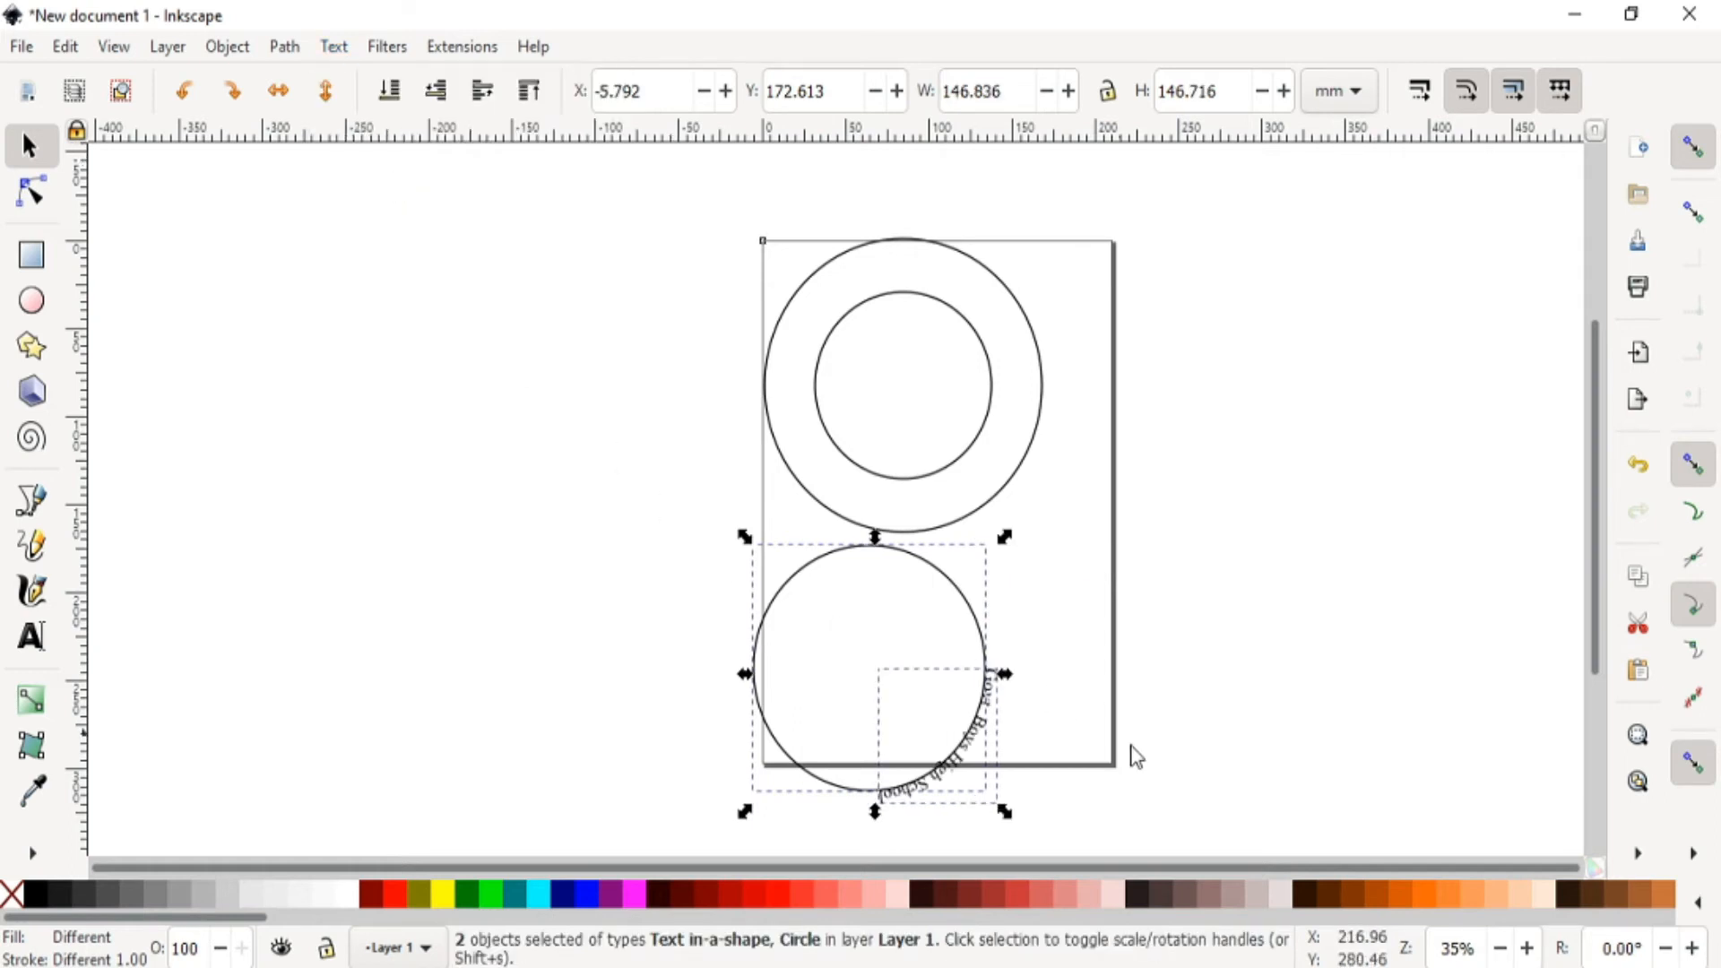
pyautogui.click(1214, 728)
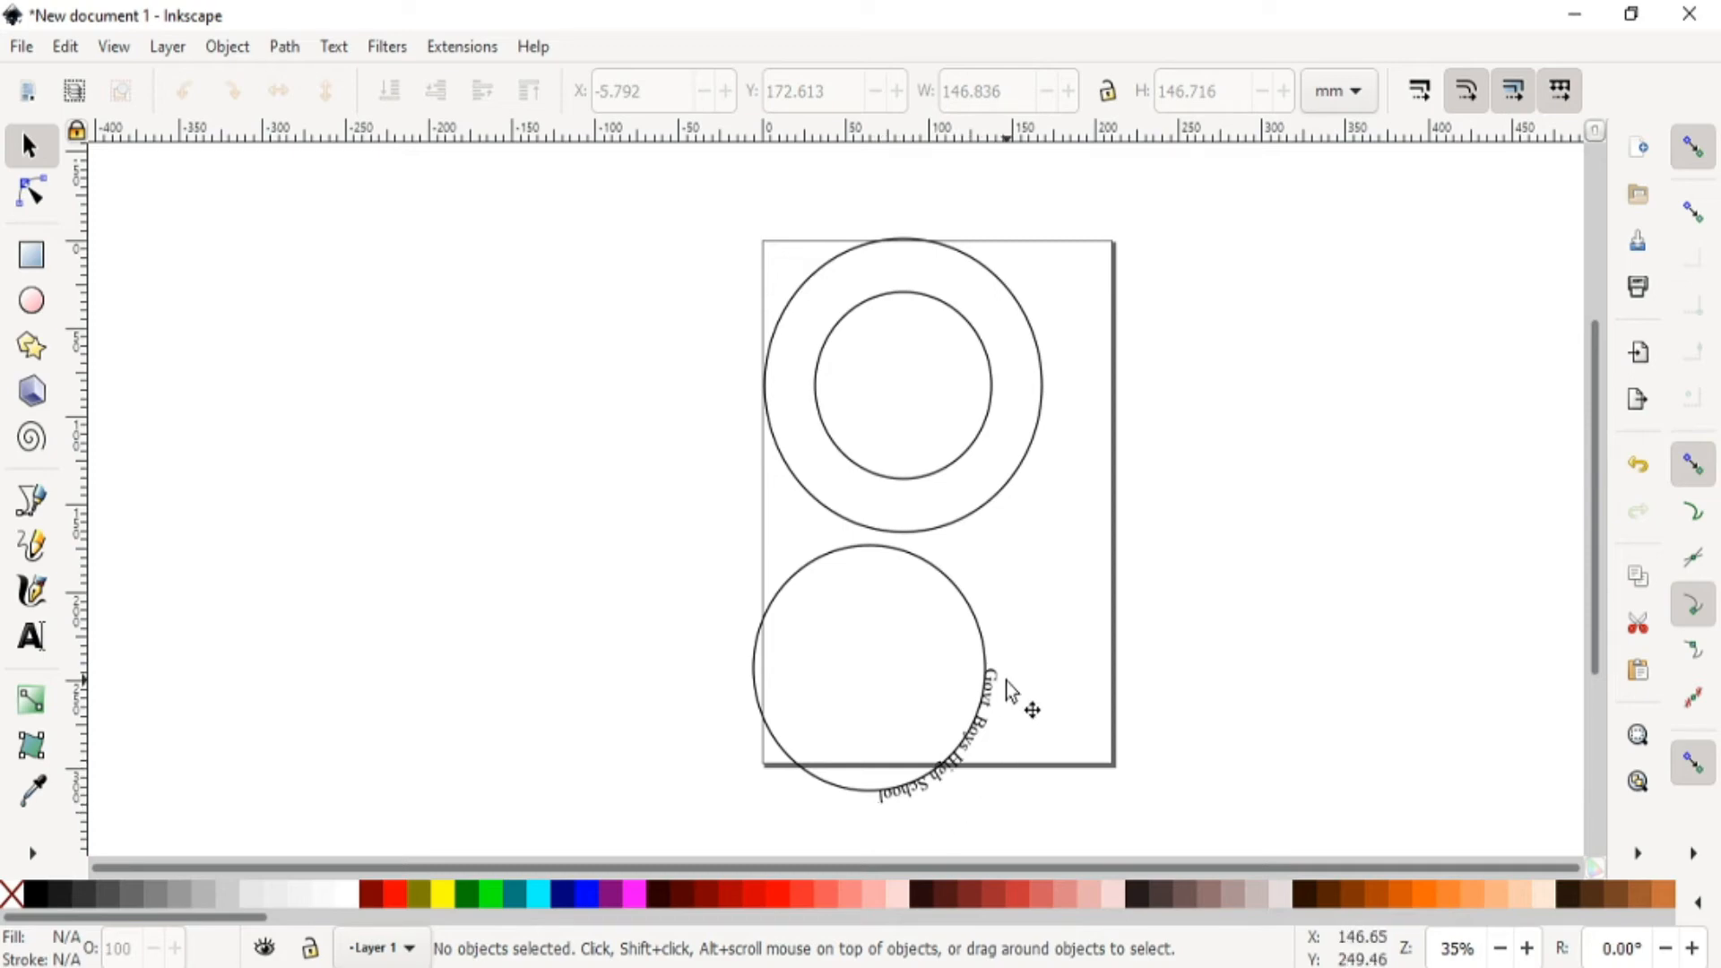
# - Rotate the lower circle about 130° counter-clockwise so the school name runs along its upper edge, and deselect it
pyautogui.click(811, 566)
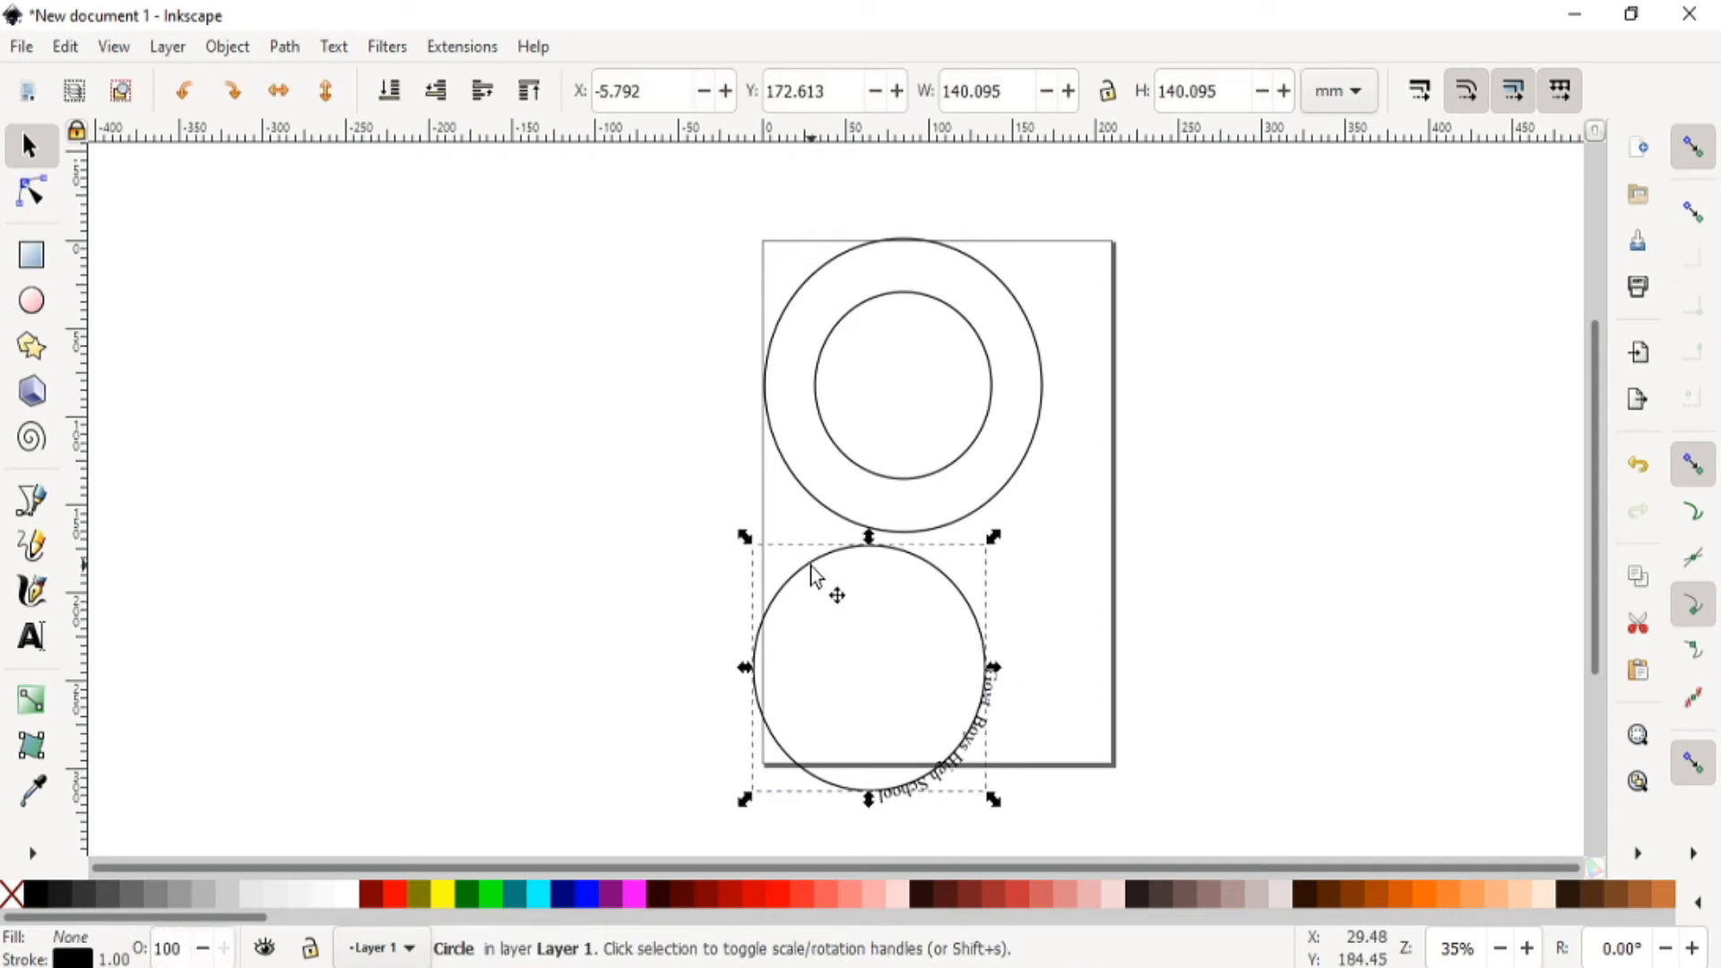
pyautogui.click(811, 567)
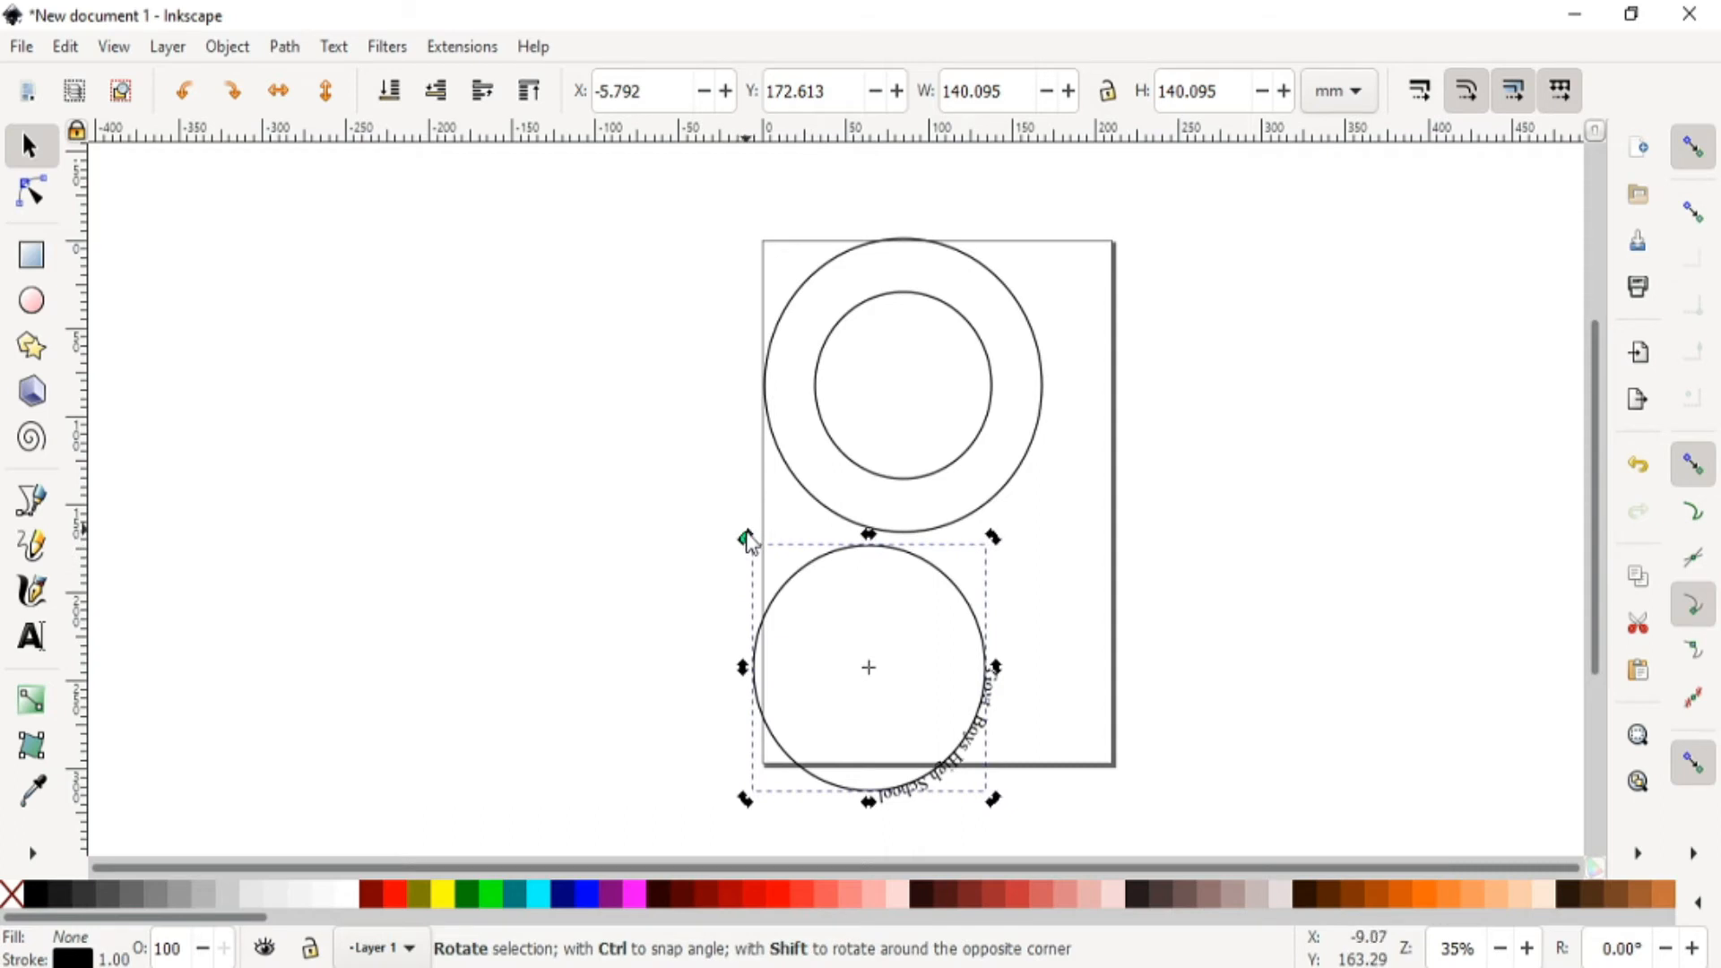
pyautogui.moveTo(746, 540); pyautogui.dragTo(858, 794)
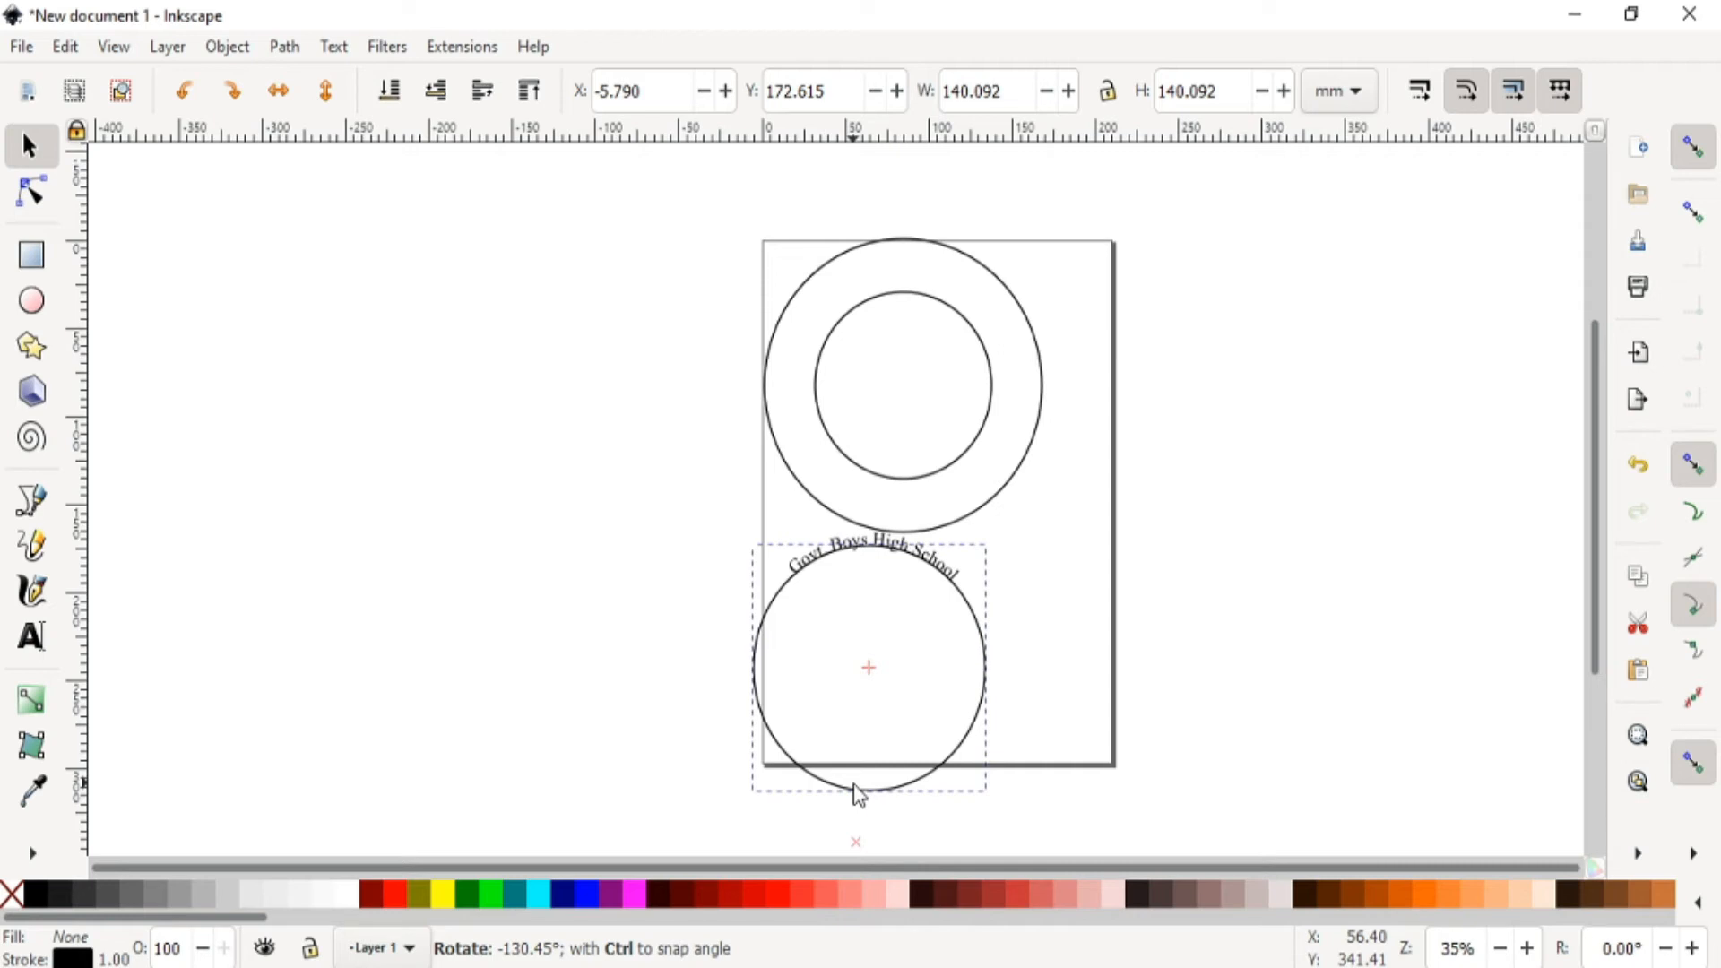
pyautogui.moveTo(857, 794); pyautogui.dragTo(868, 803)
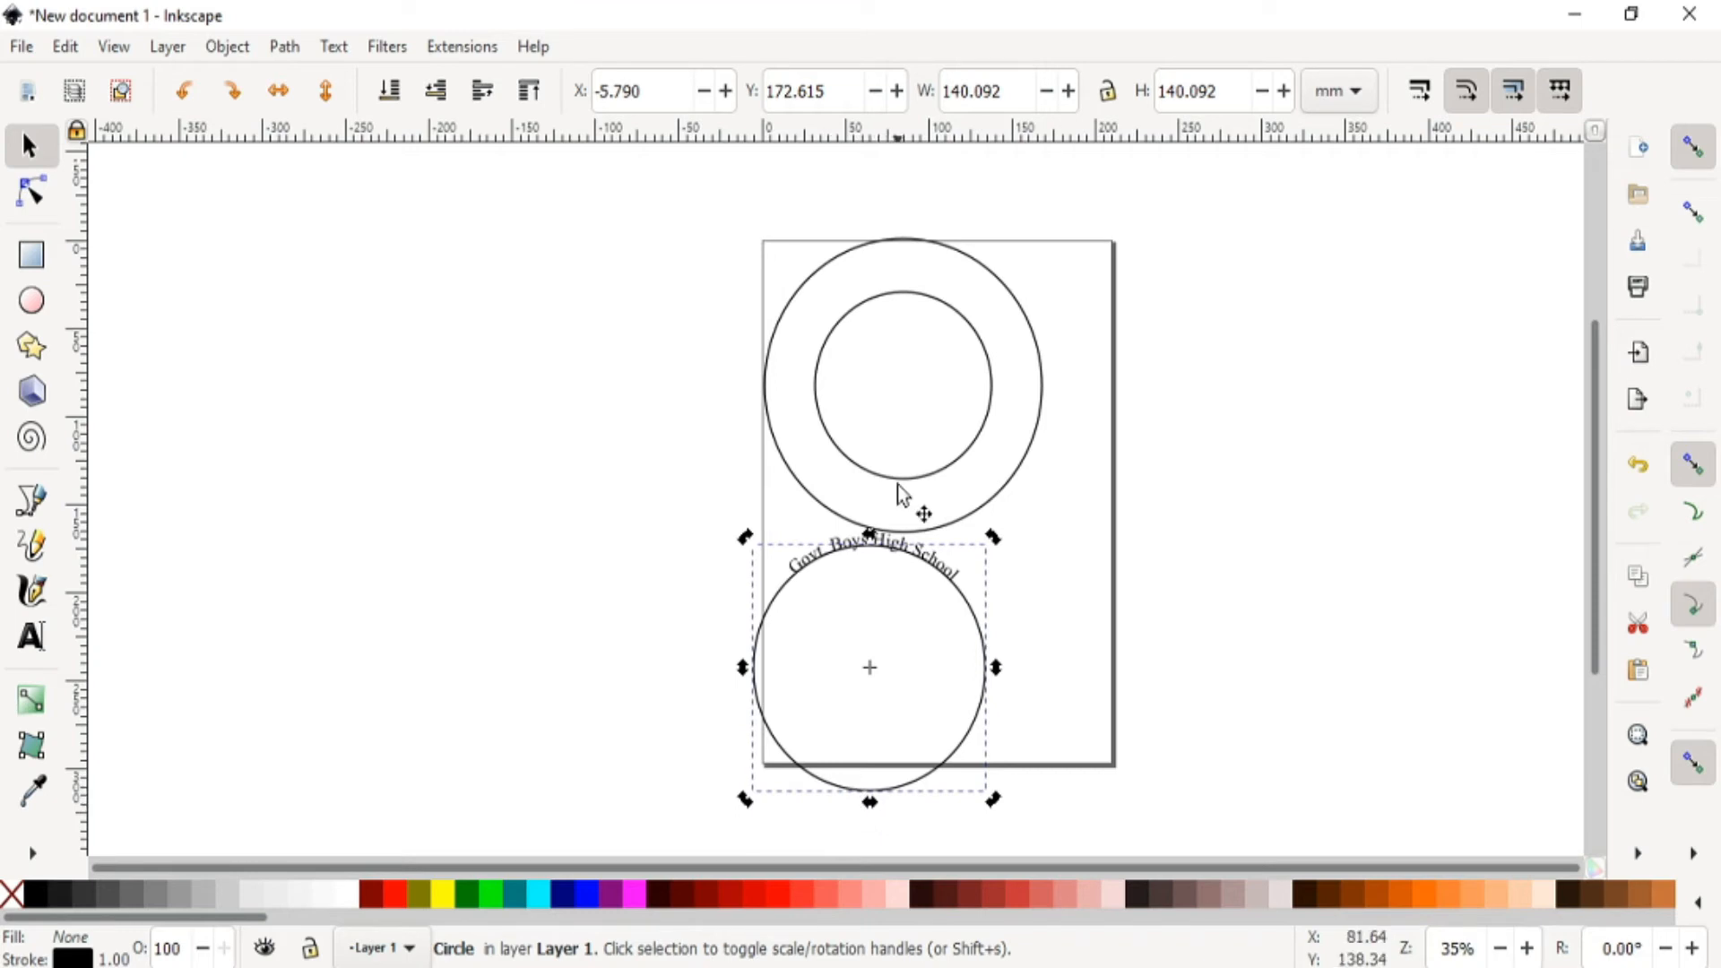
pyautogui.click(529, 578)
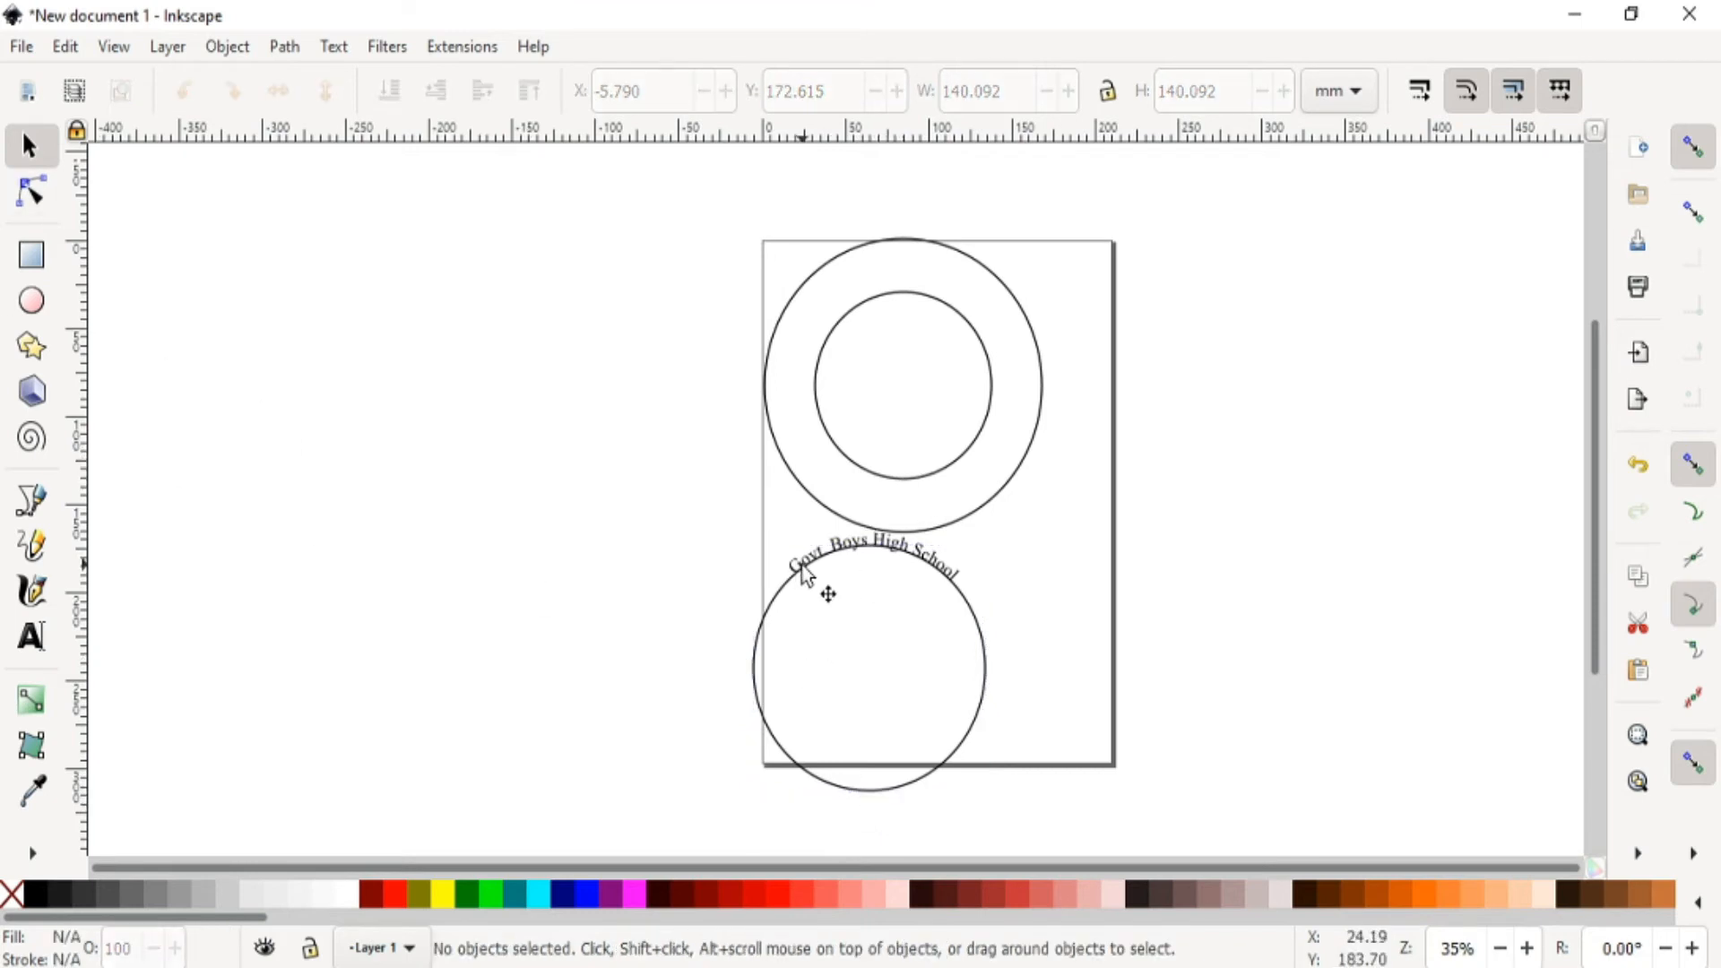
# - Set both the letter spacing and the word spacing of the curved school name to 5 px
pyautogui.click(825, 583)
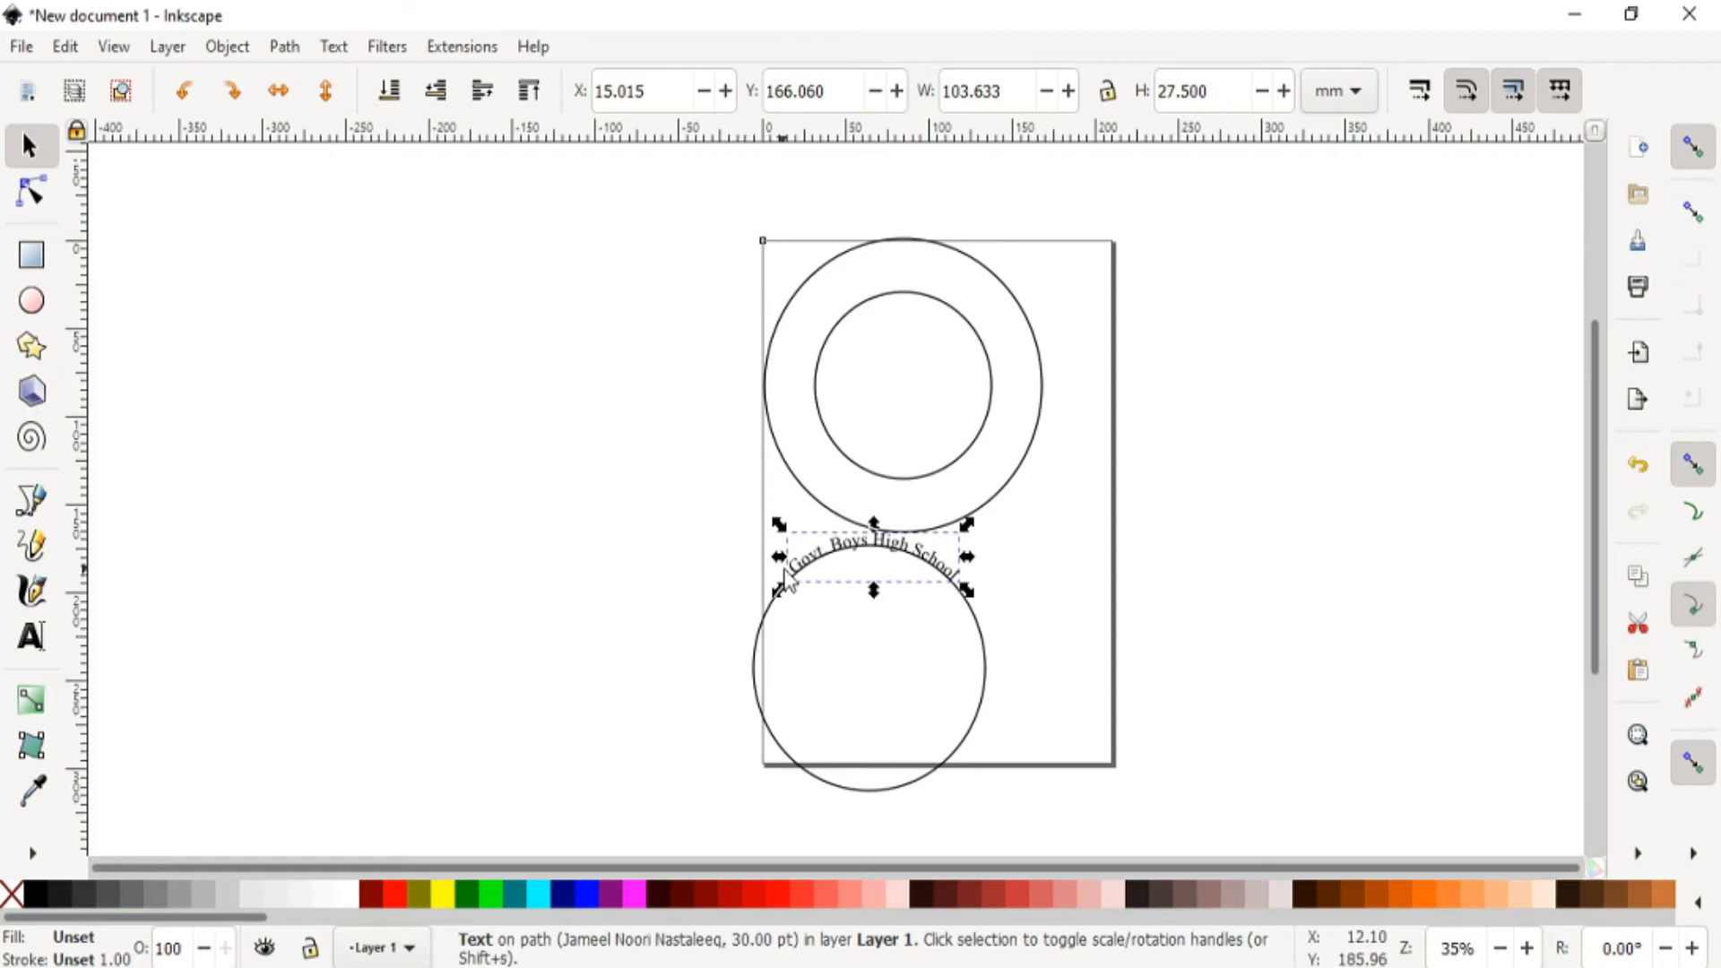
pyautogui.doubleClick(825, 545)
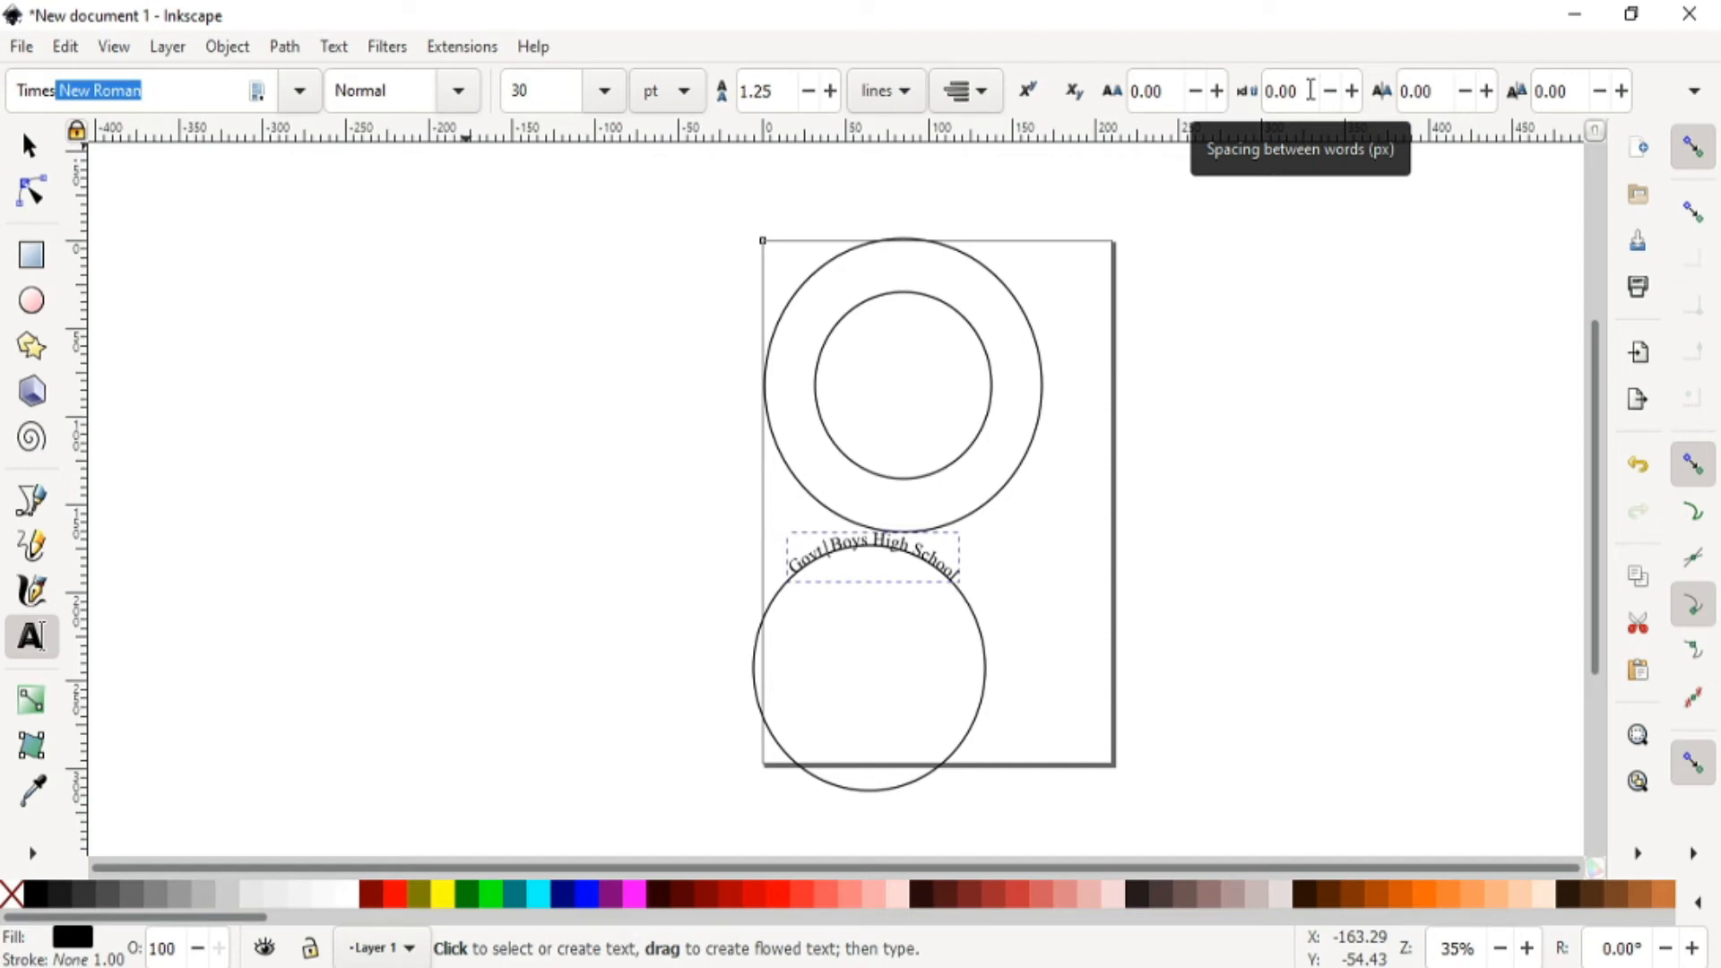
pyautogui.click(1132, 92)
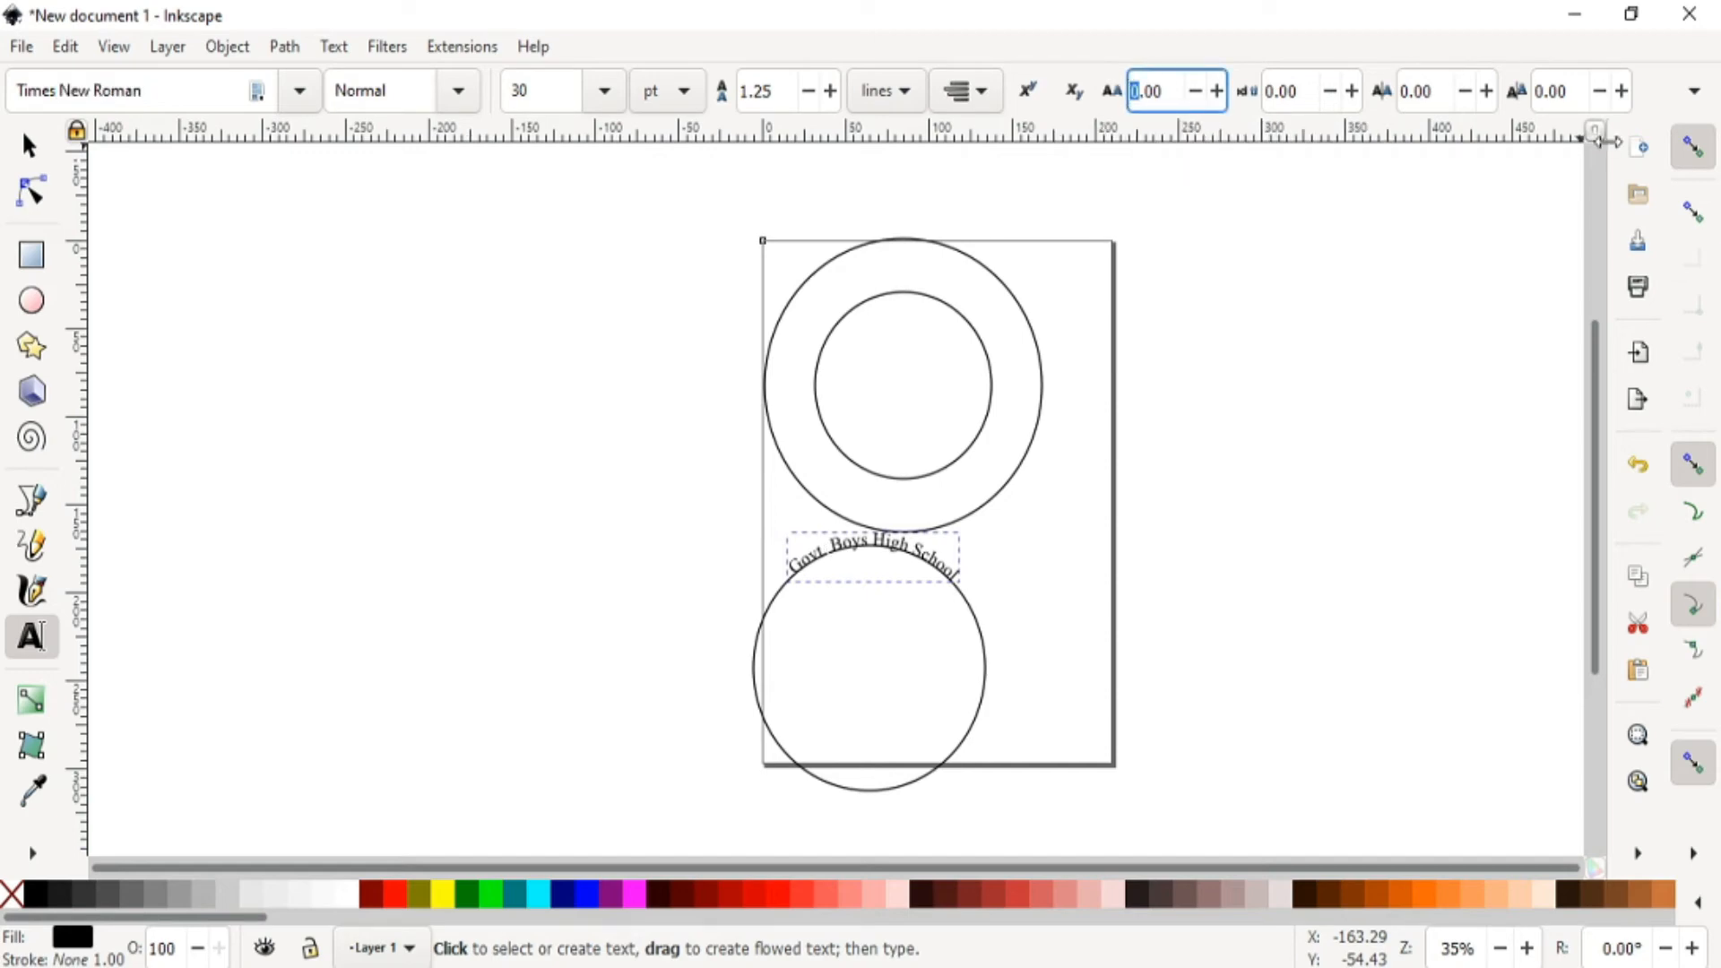
pyautogui.write('5')
pyautogui.press('Return')
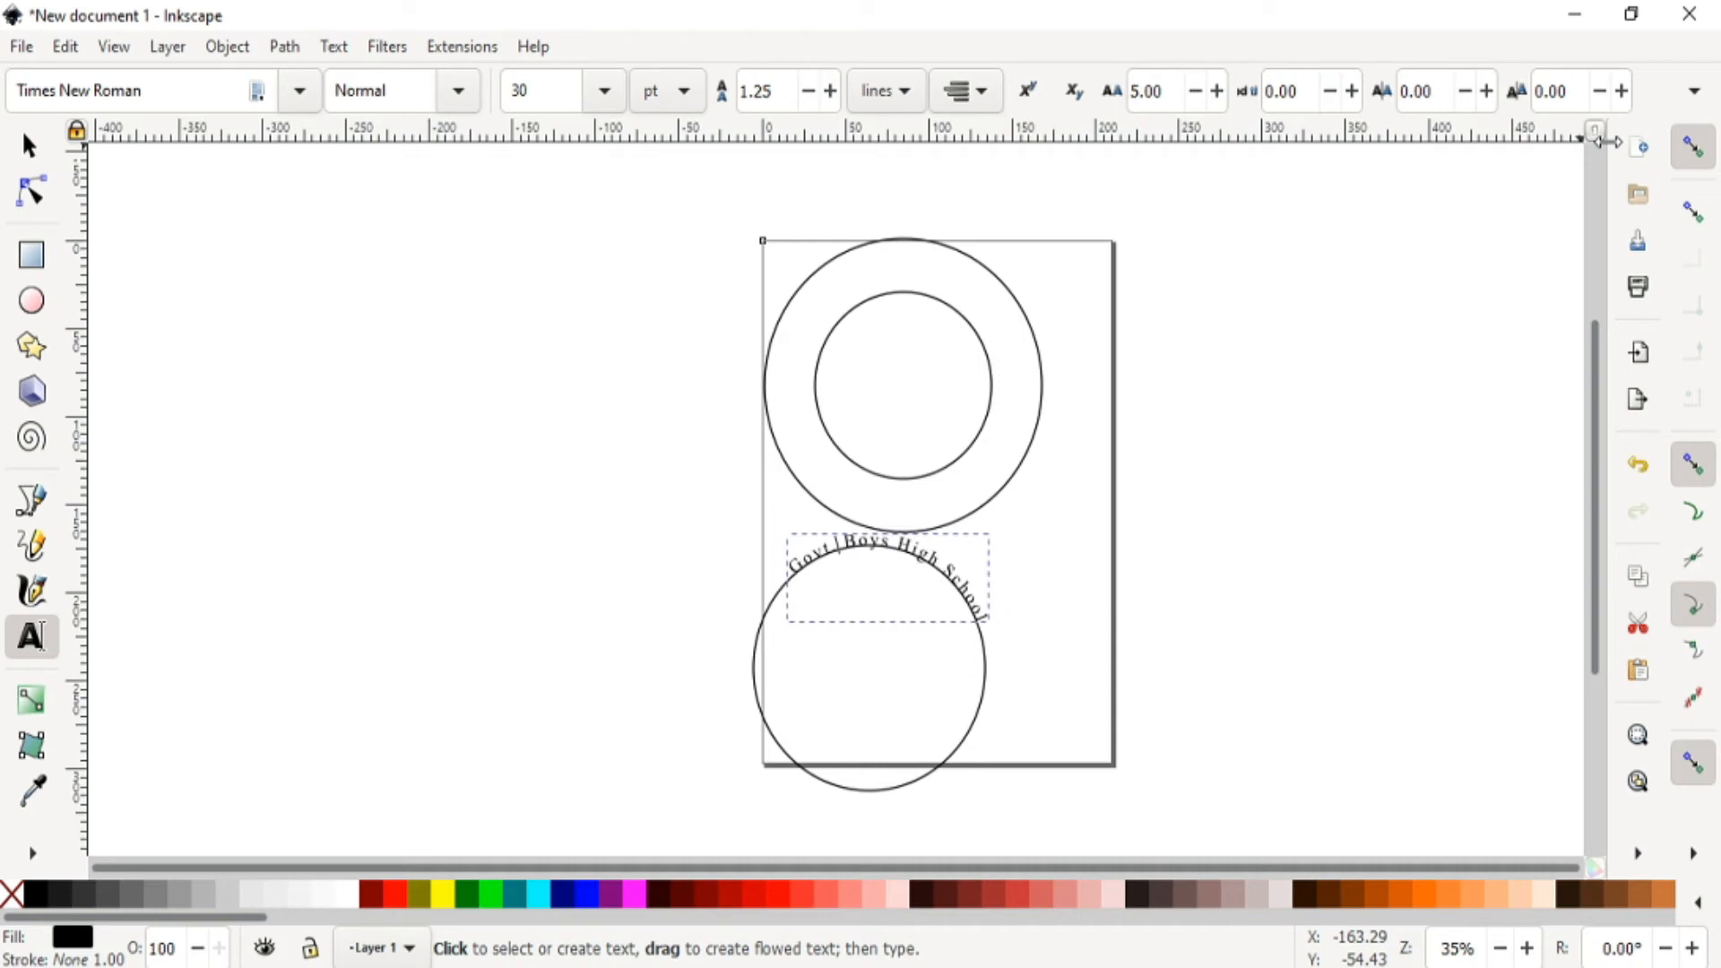
pyautogui.click(1273, 90)
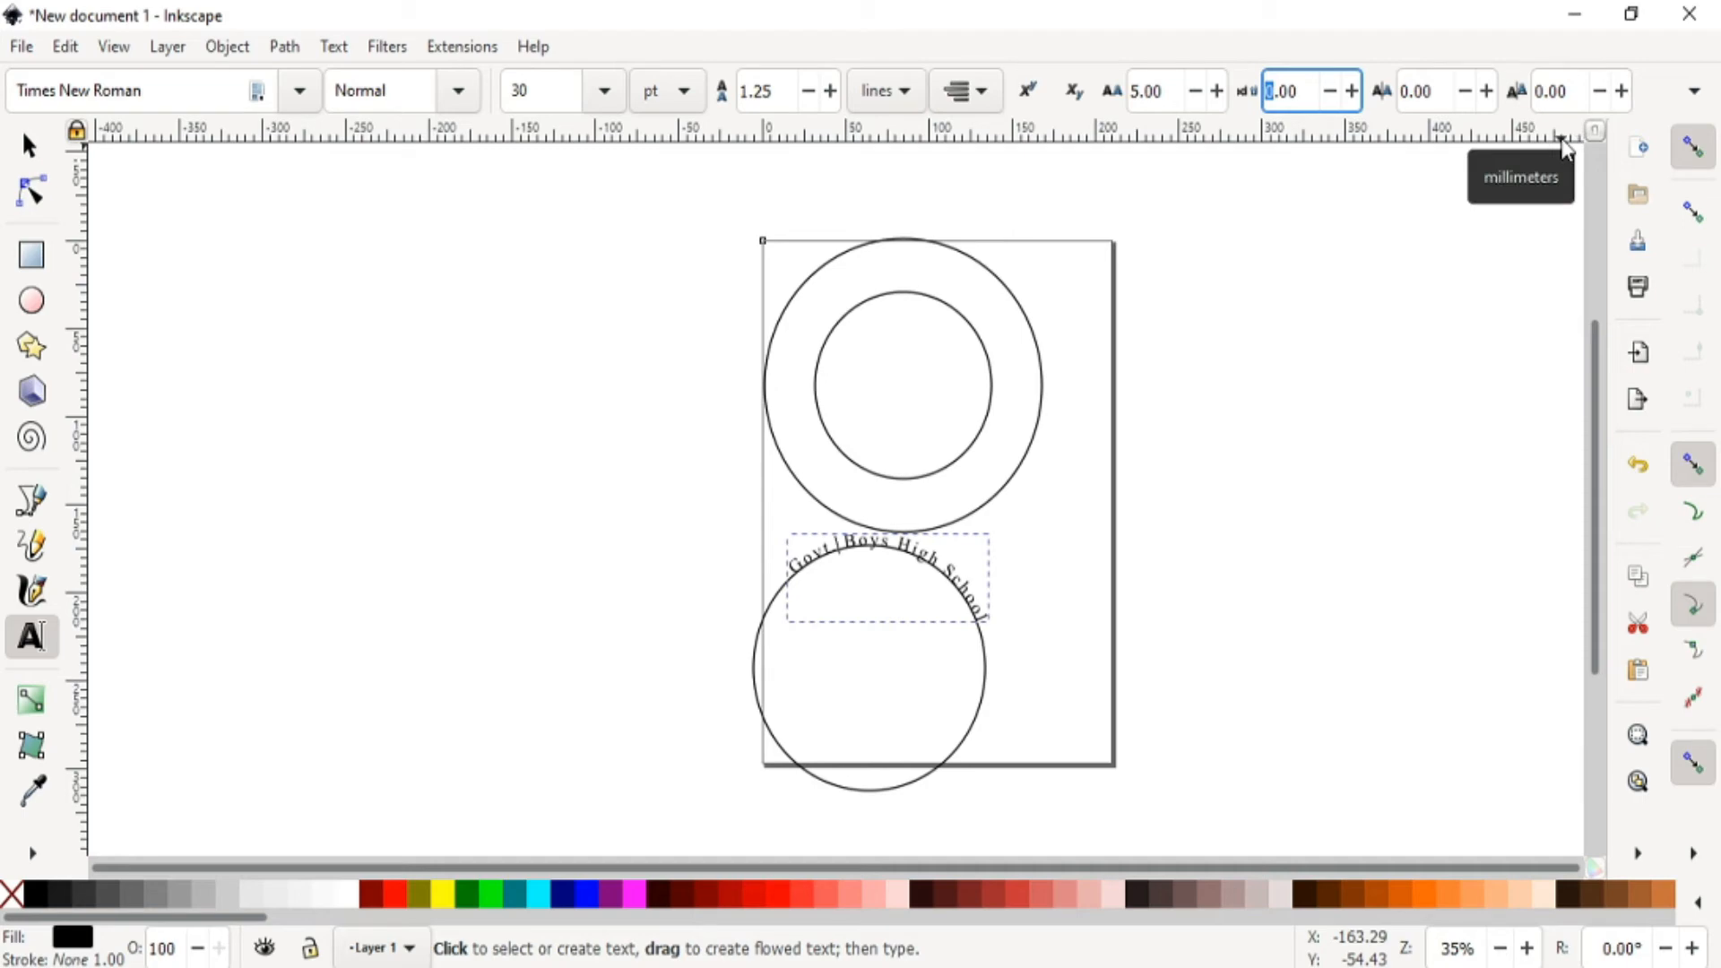
pyautogui.write('5')
pyautogui.press('Return')
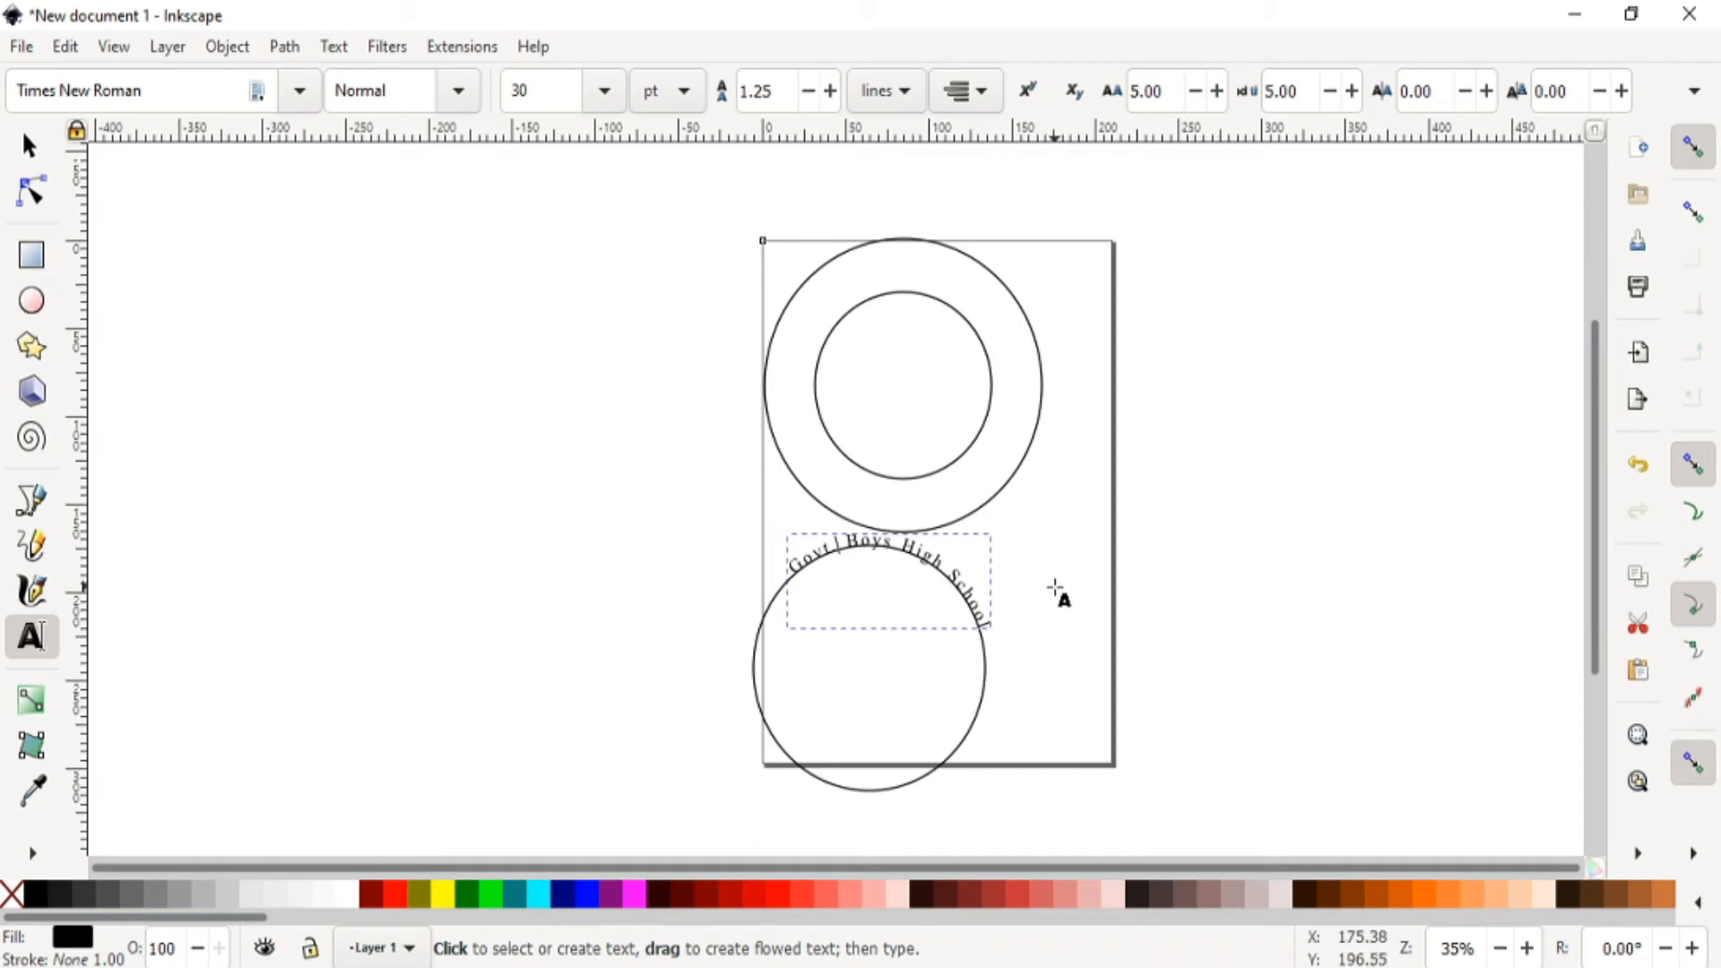
# - Try font sizes of 60 pt and 45 pt on the curved school name
pyautogui.doubleClick(539, 90)
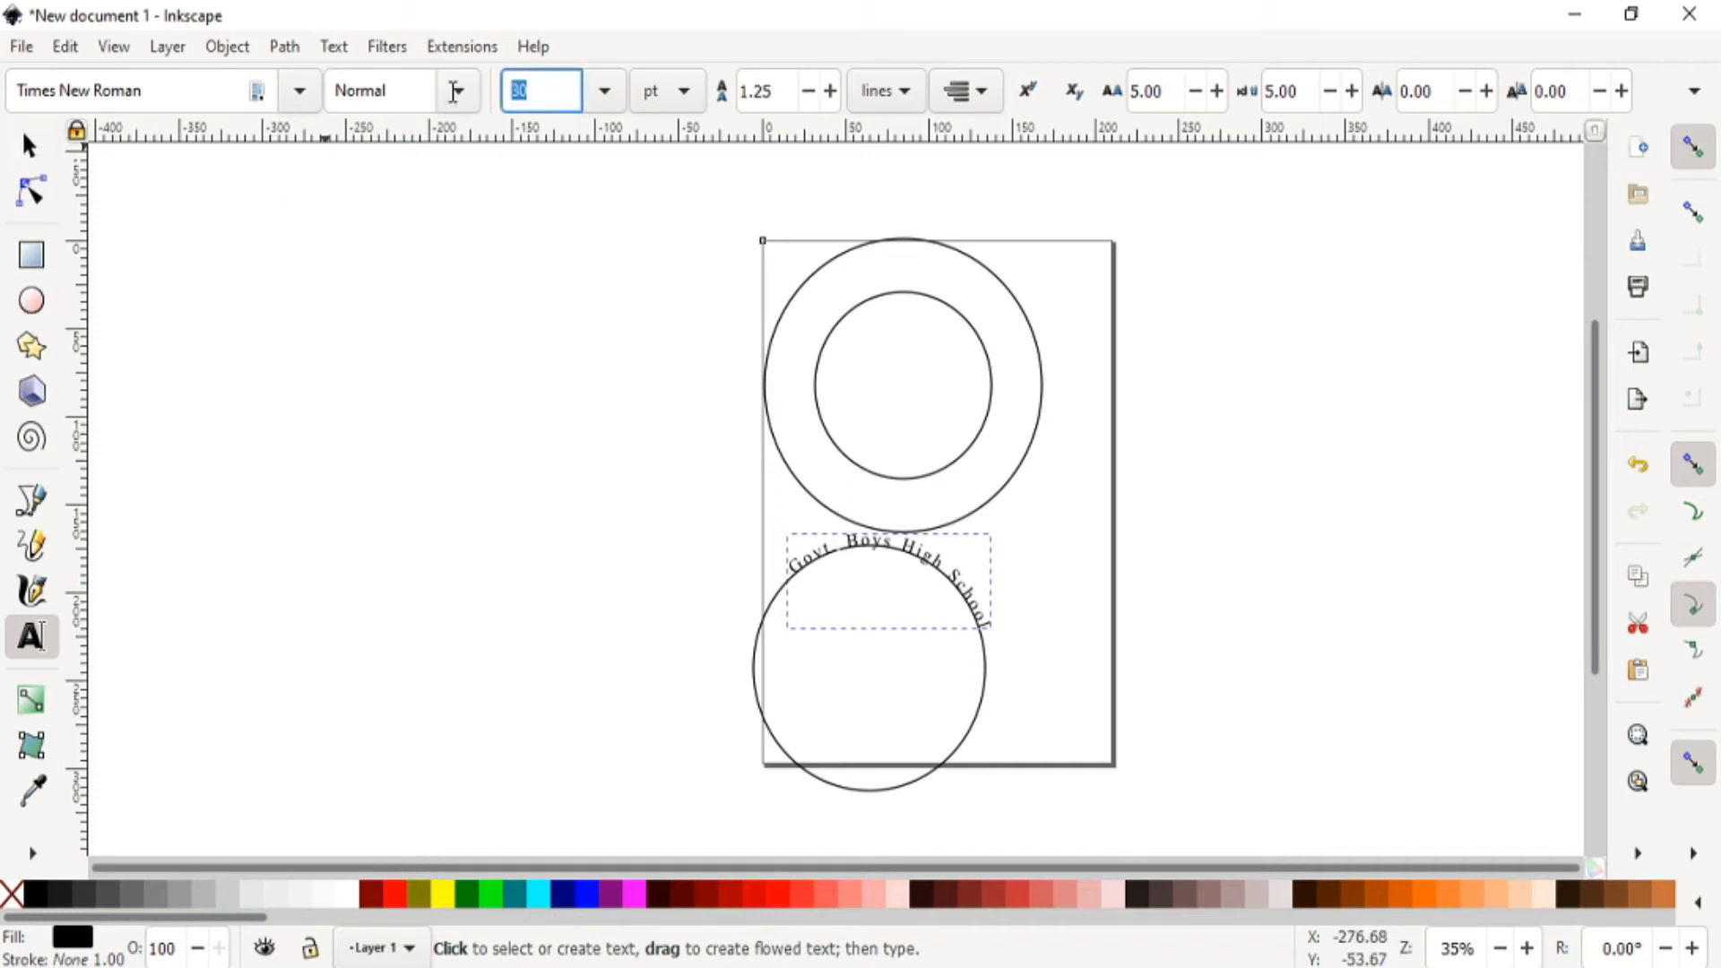
pyautogui.write('60')
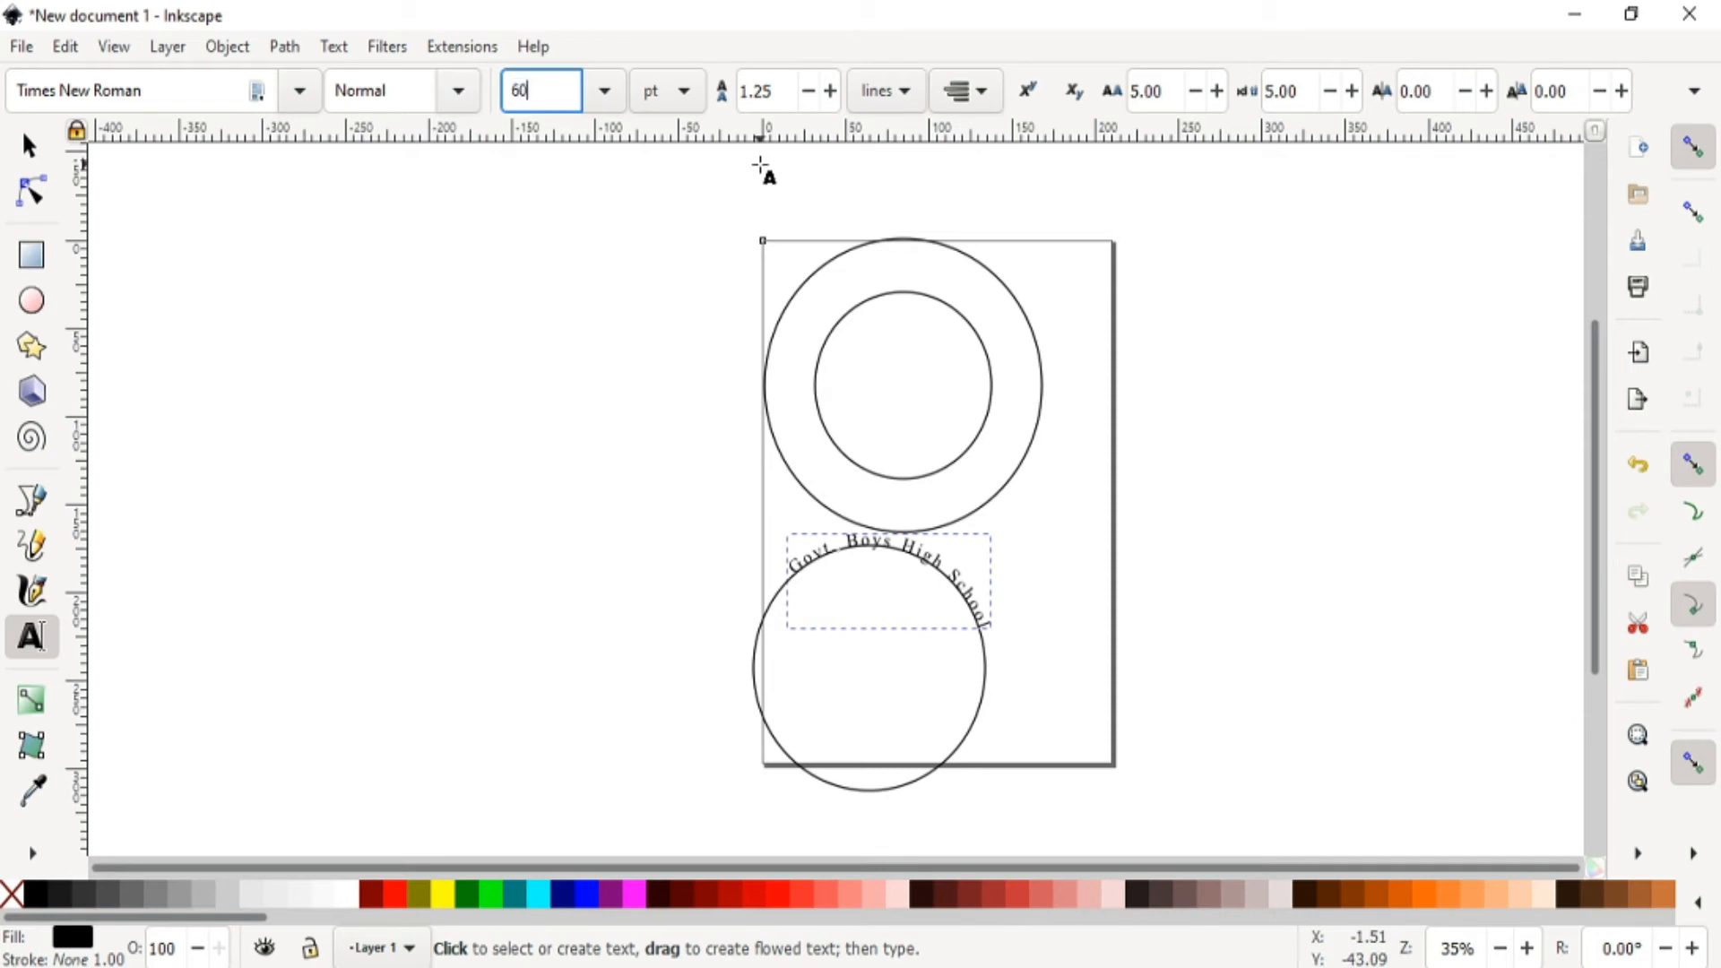
pyautogui.press('Return')
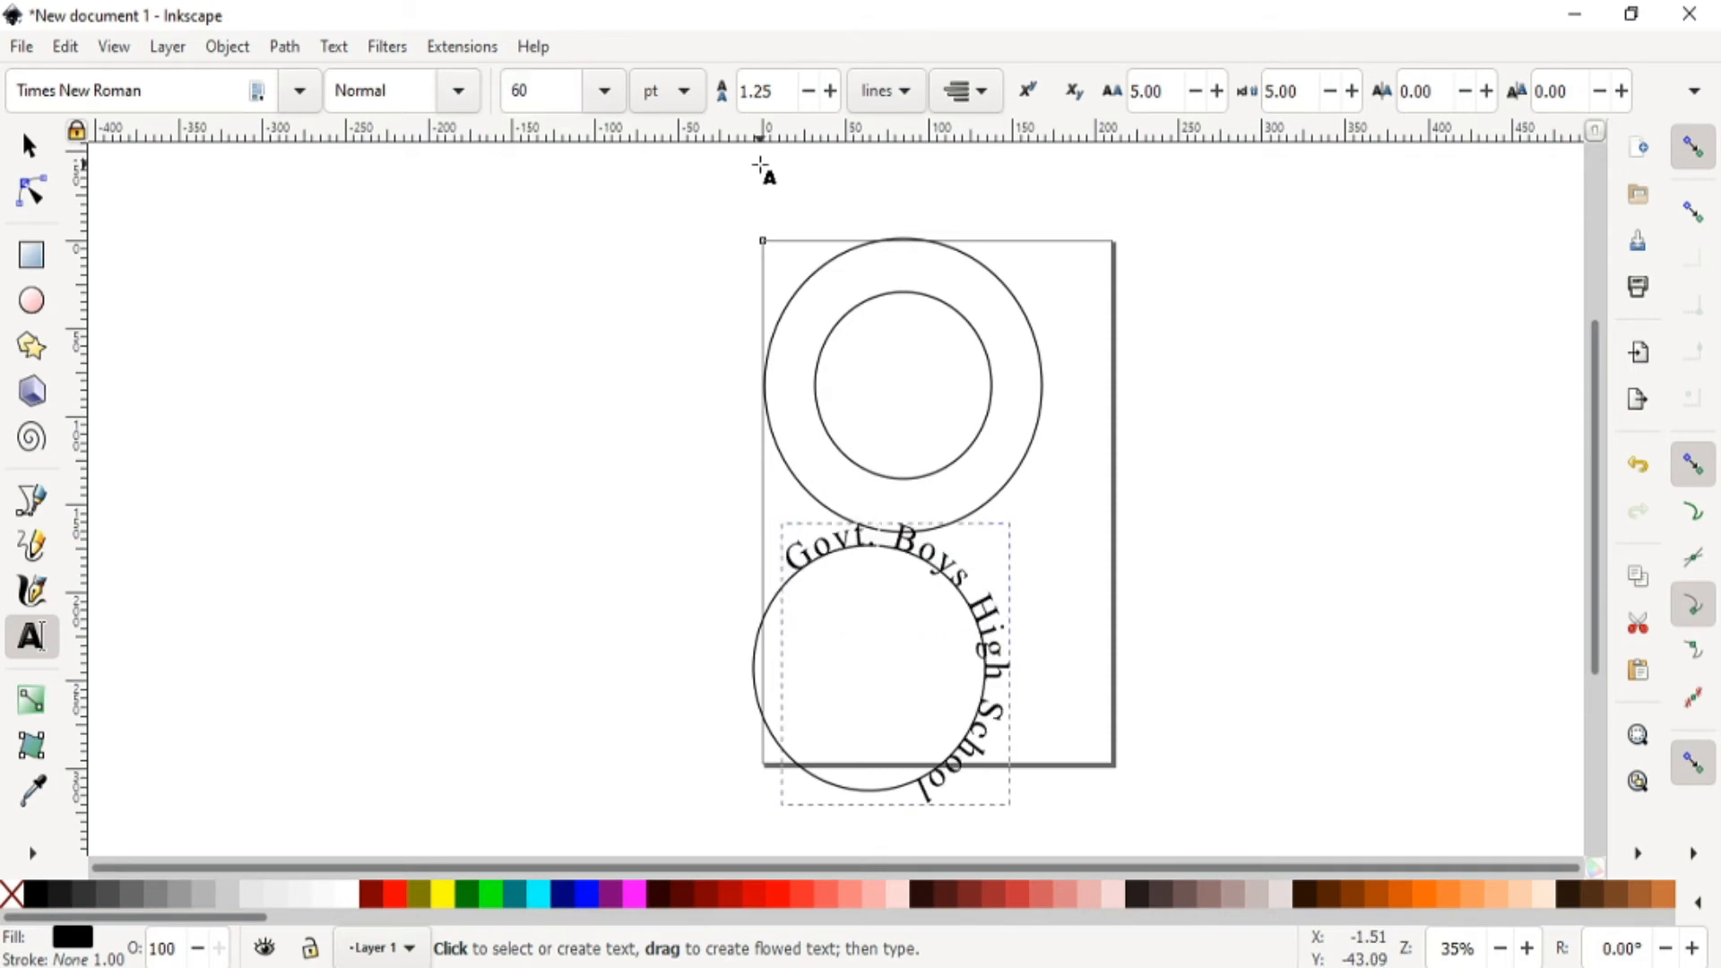
pyautogui.doubleClick(551, 106)
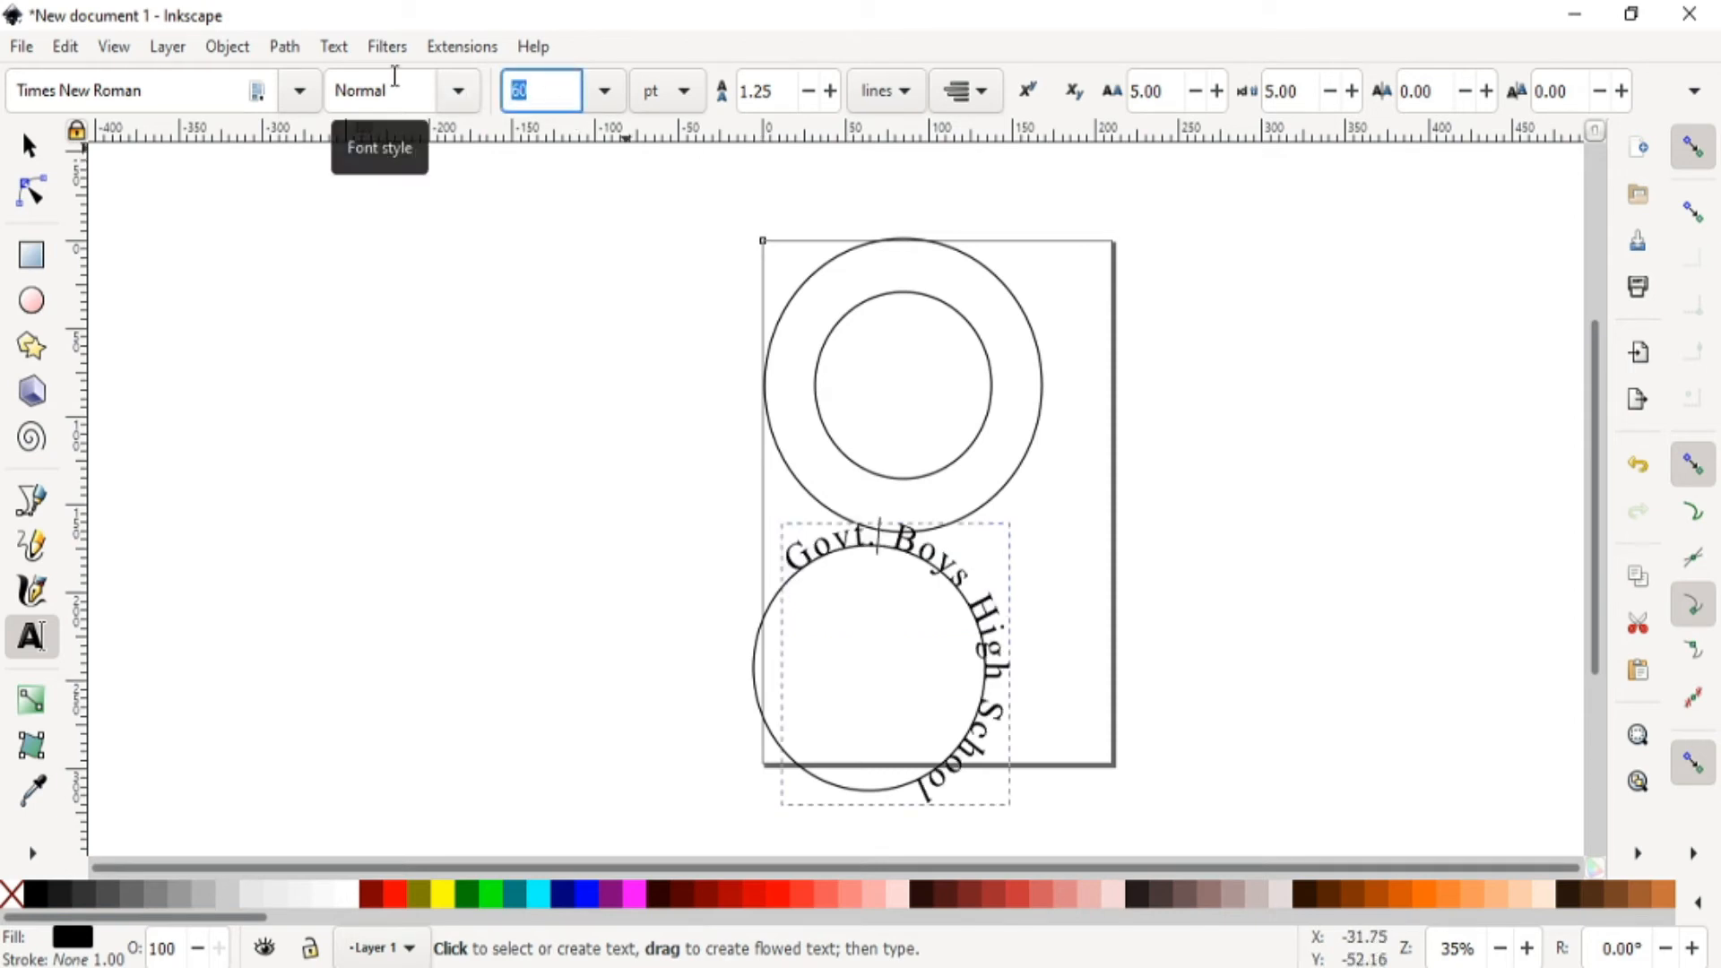
pyautogui.write('45')
pyautogui.press('Return')
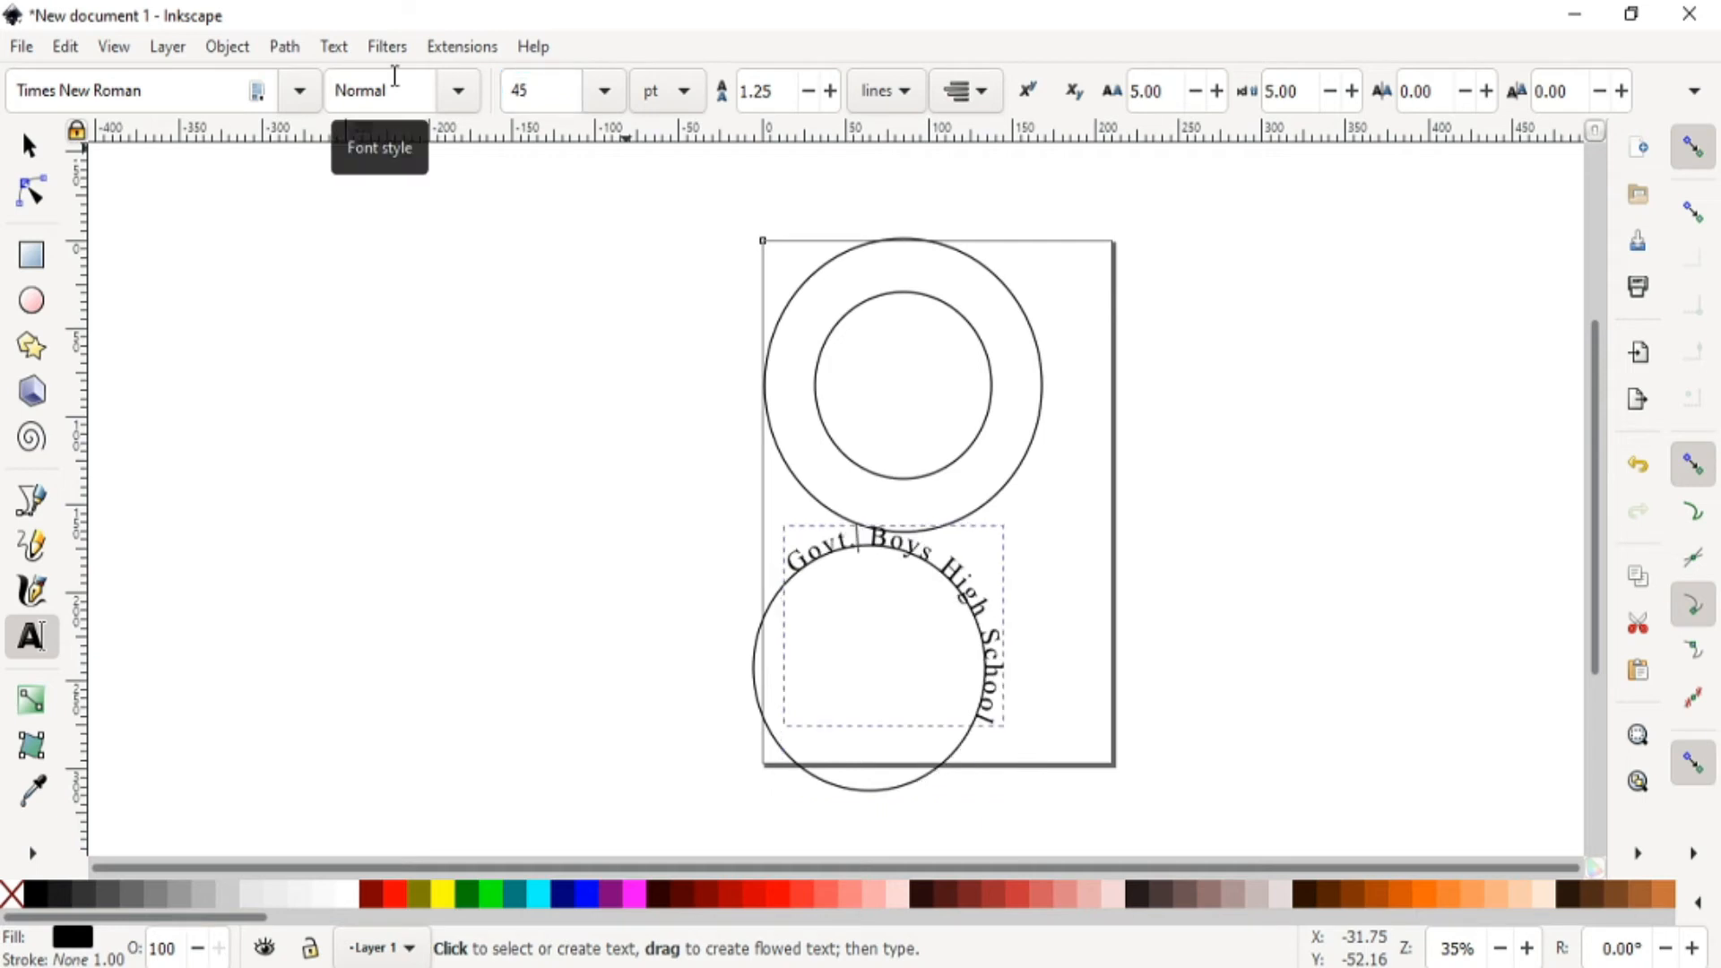
# - Set the font size of the curved school name to 40 pt and finish editing the text
pyautogui.doubleClick(554, 93)
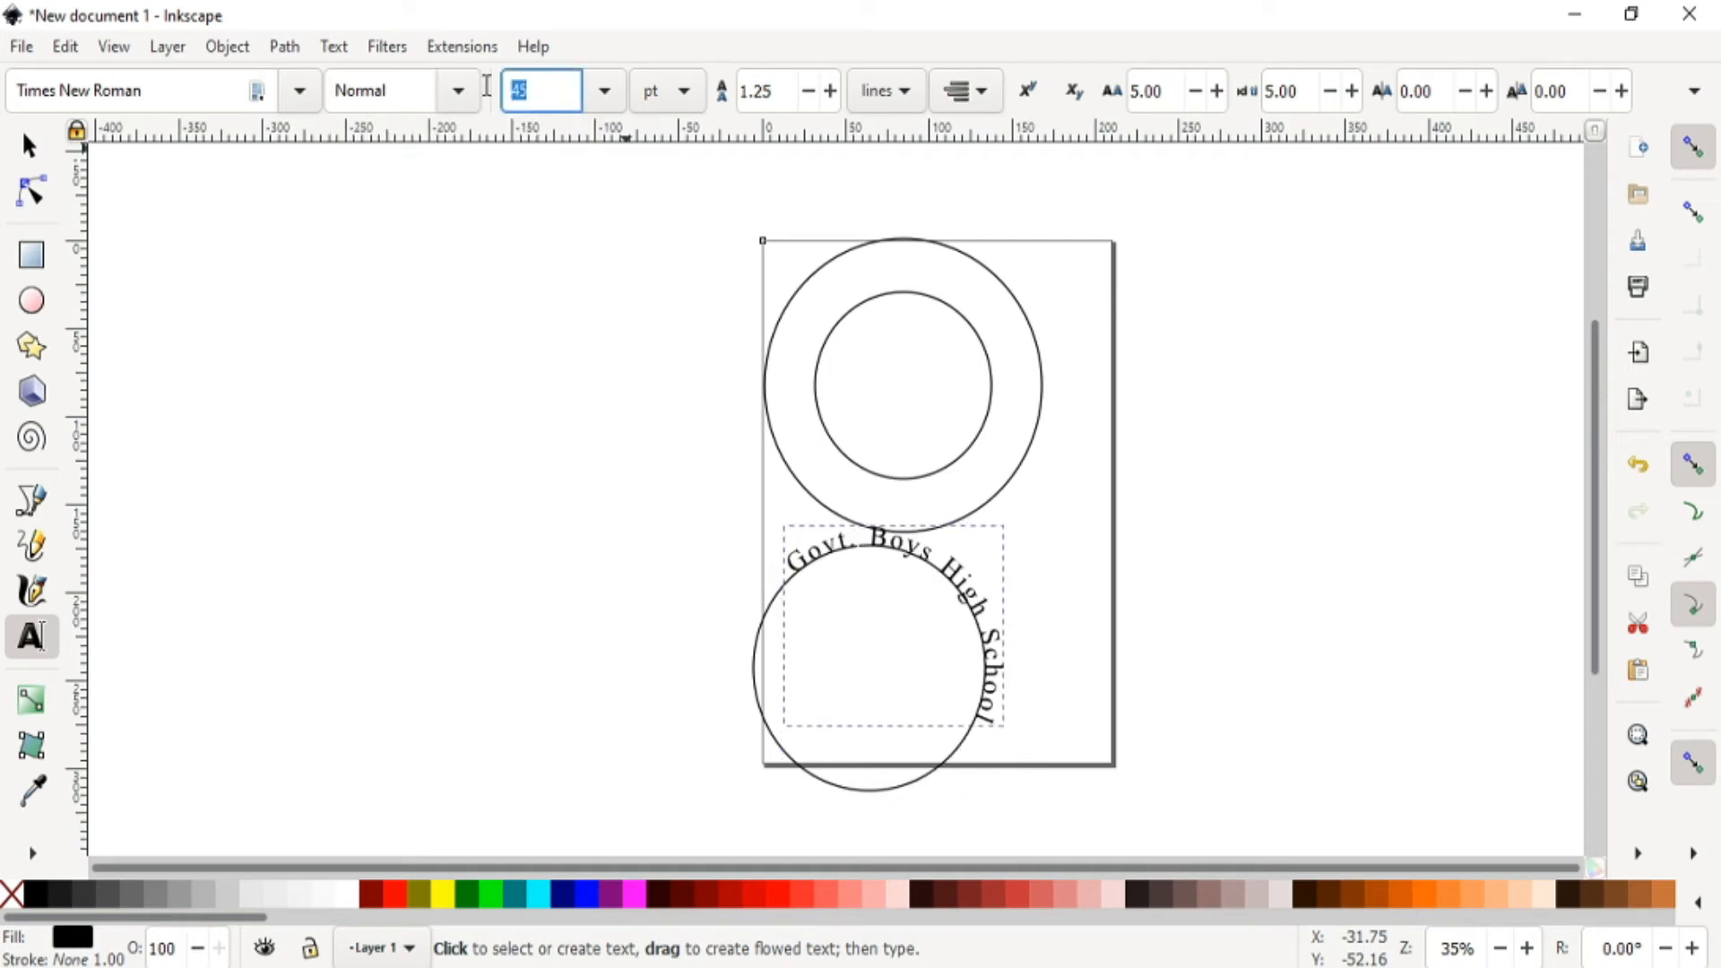
pyautogui.write('40')
pyautogui.press('Return')
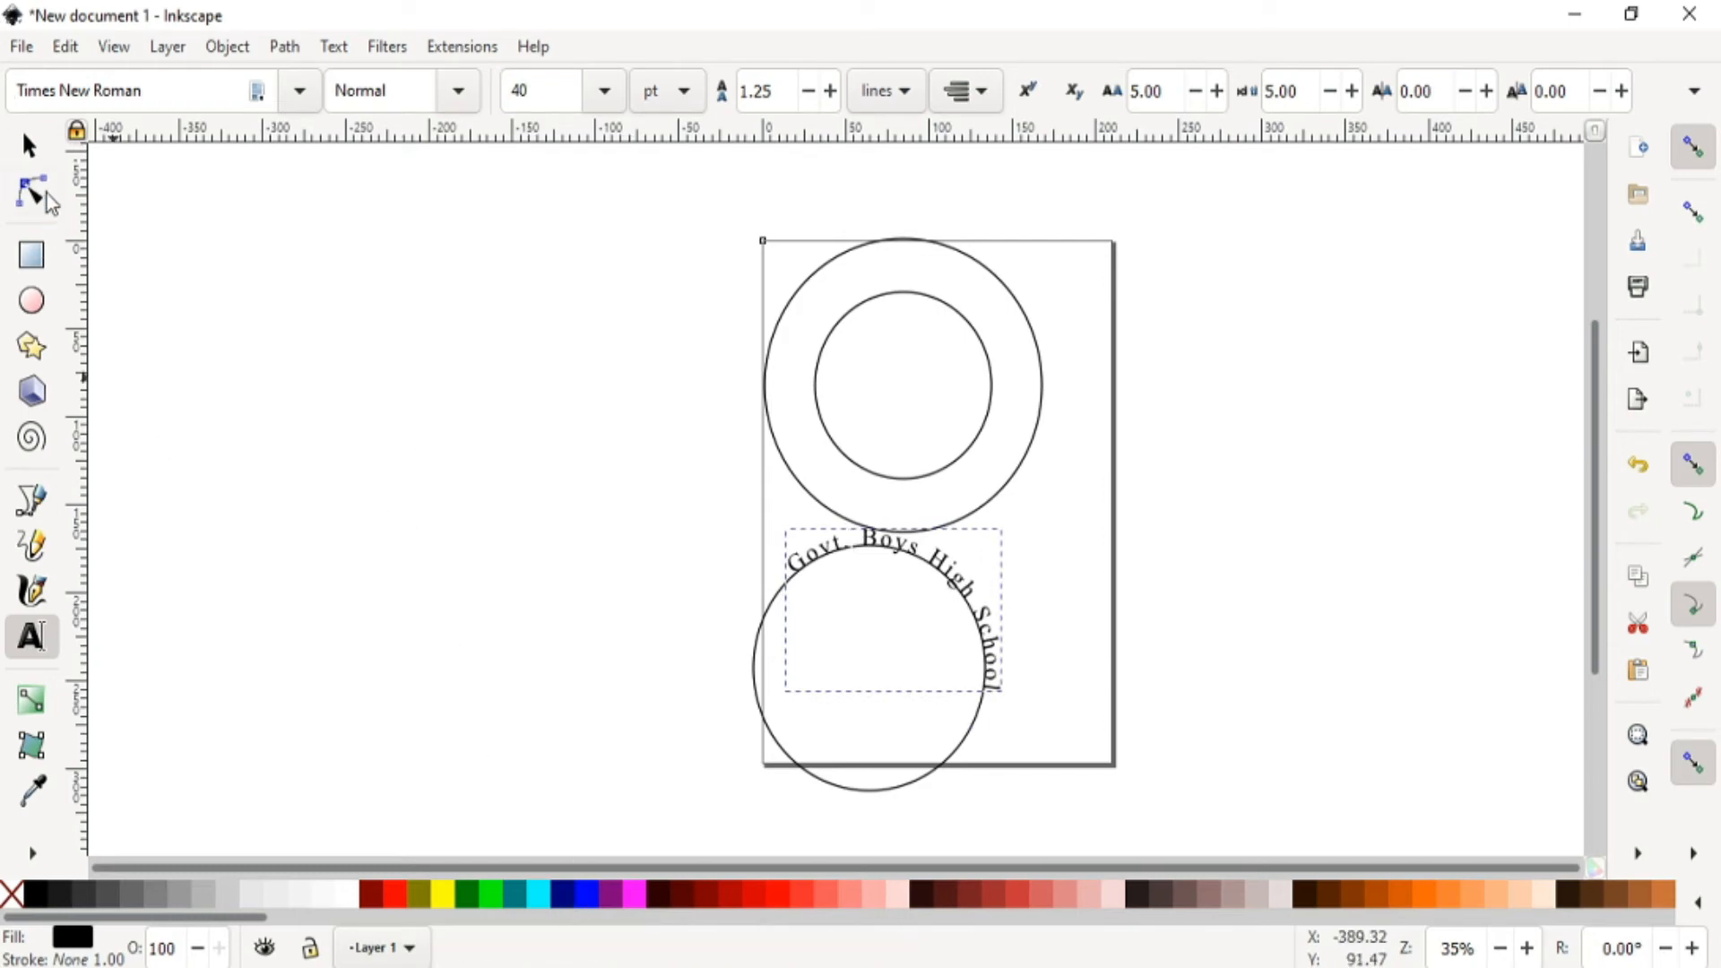
pyautogui.click(29, 146)
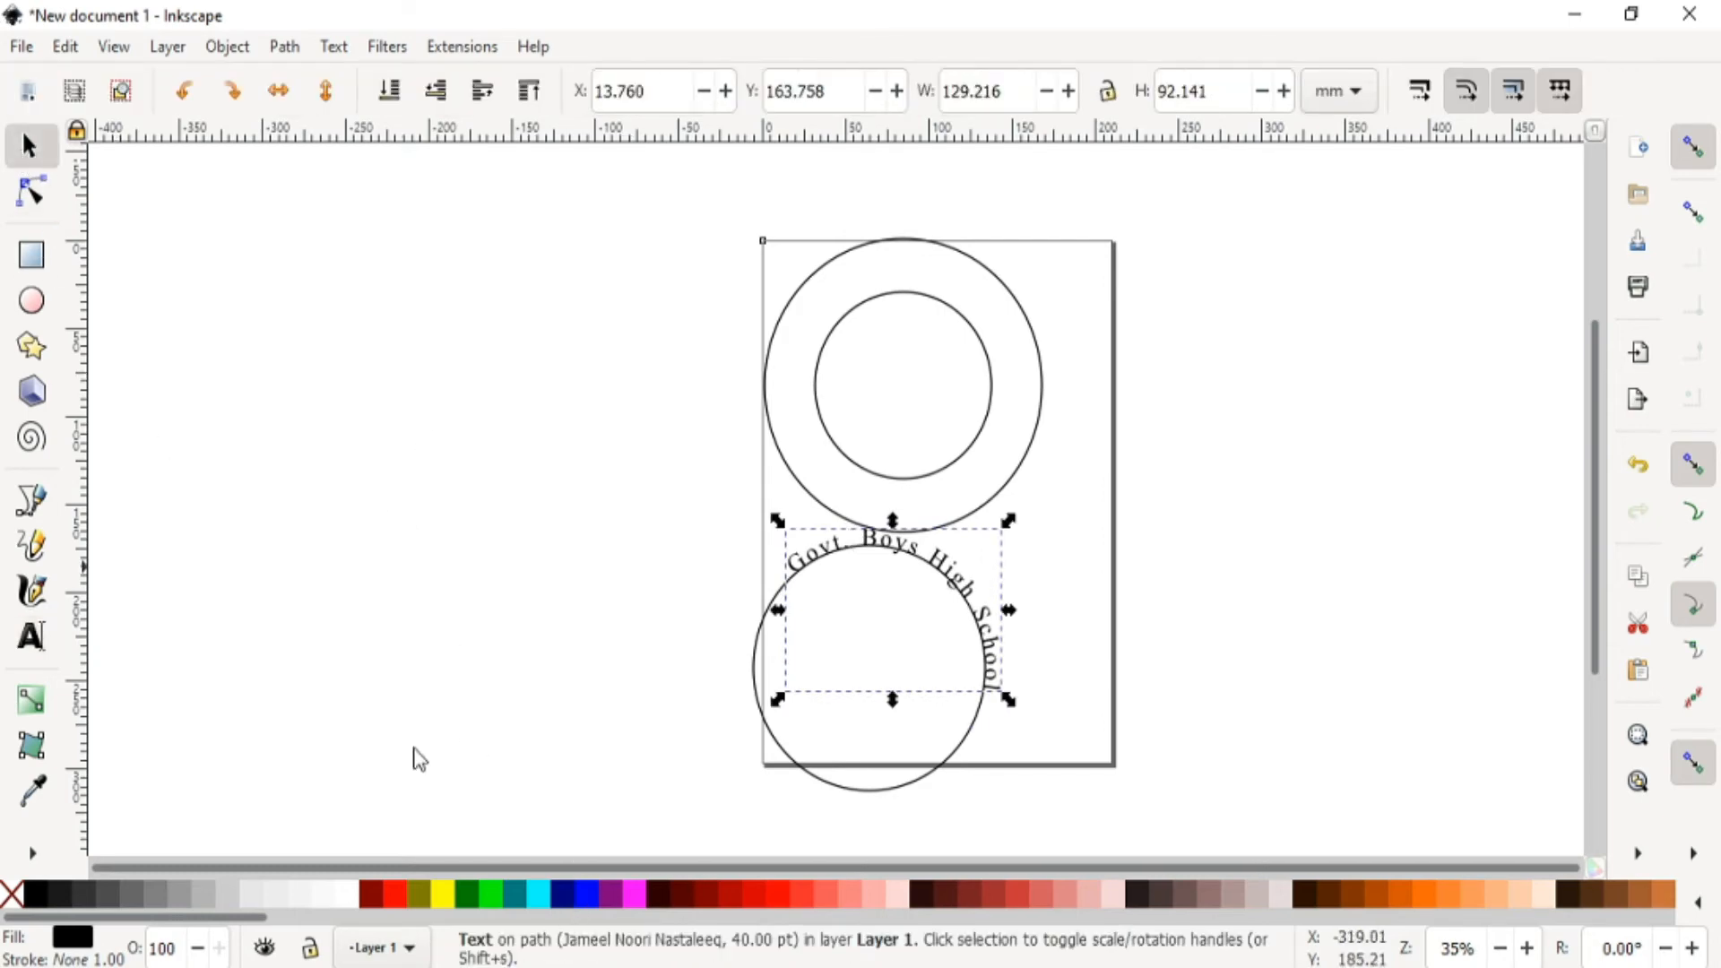
# - Rotate the lower circle further counter-clockwise until the school name is centred symmetrically over its top
pyautogui.click(869, 793)
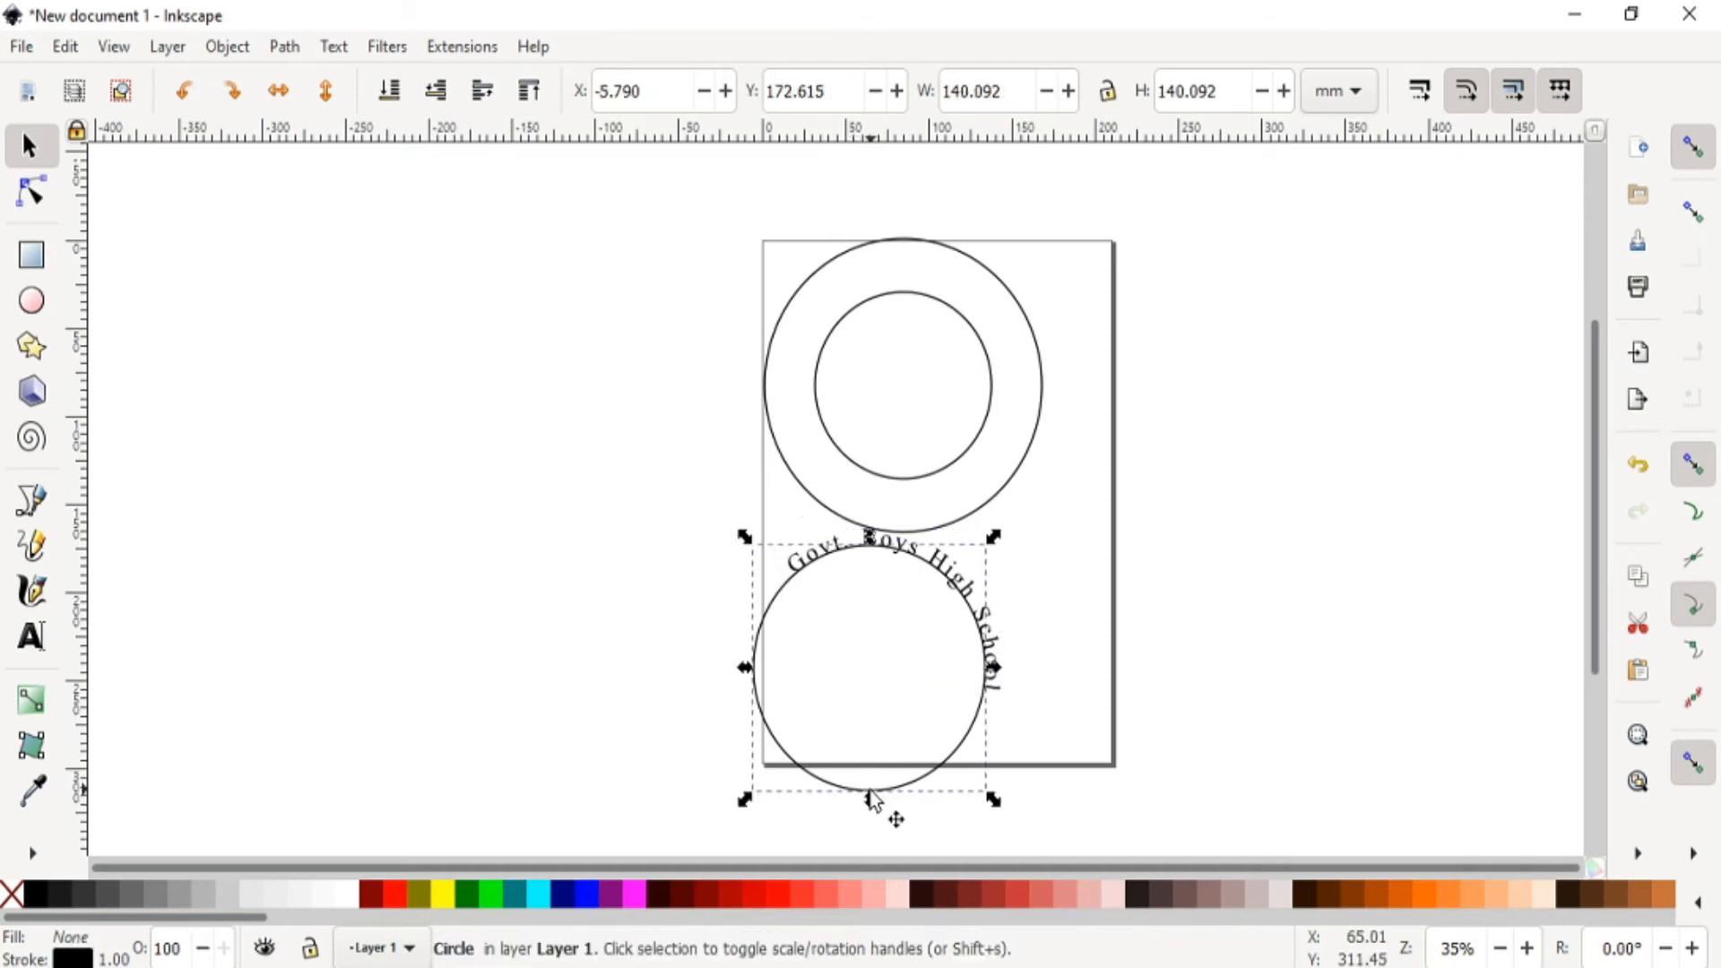
pyautogui.click(847, 793)
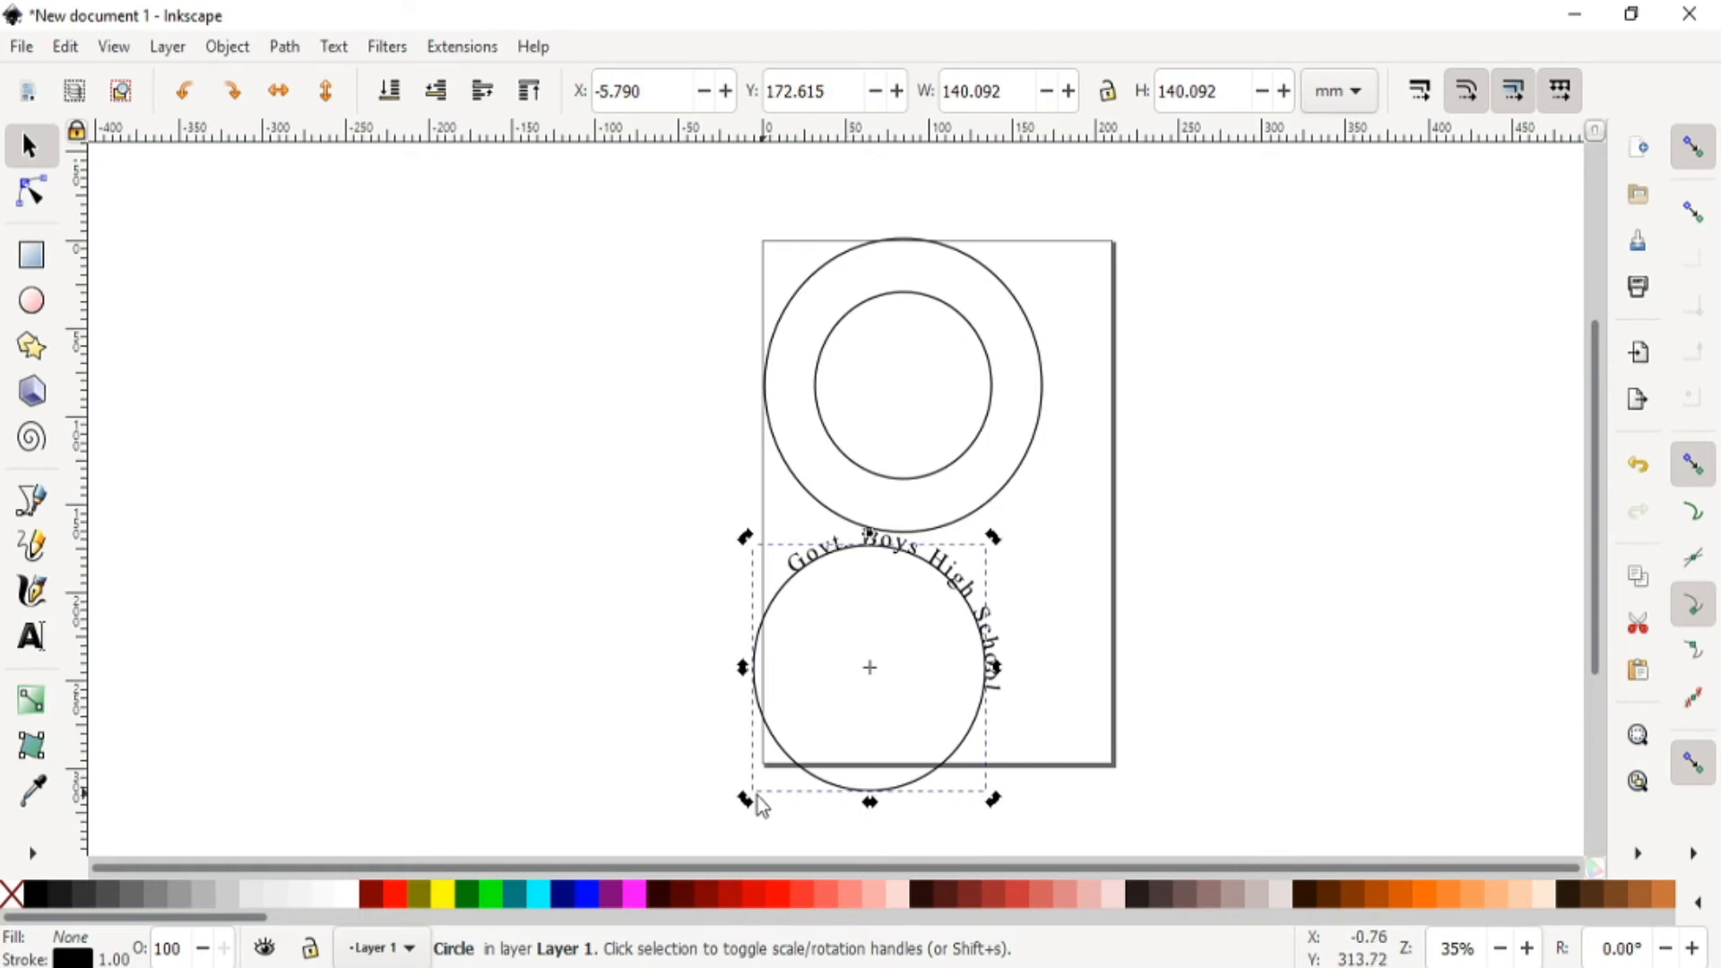
pyautogui.moveTo(747, 803); pyautogui.dragTo(821, 836)
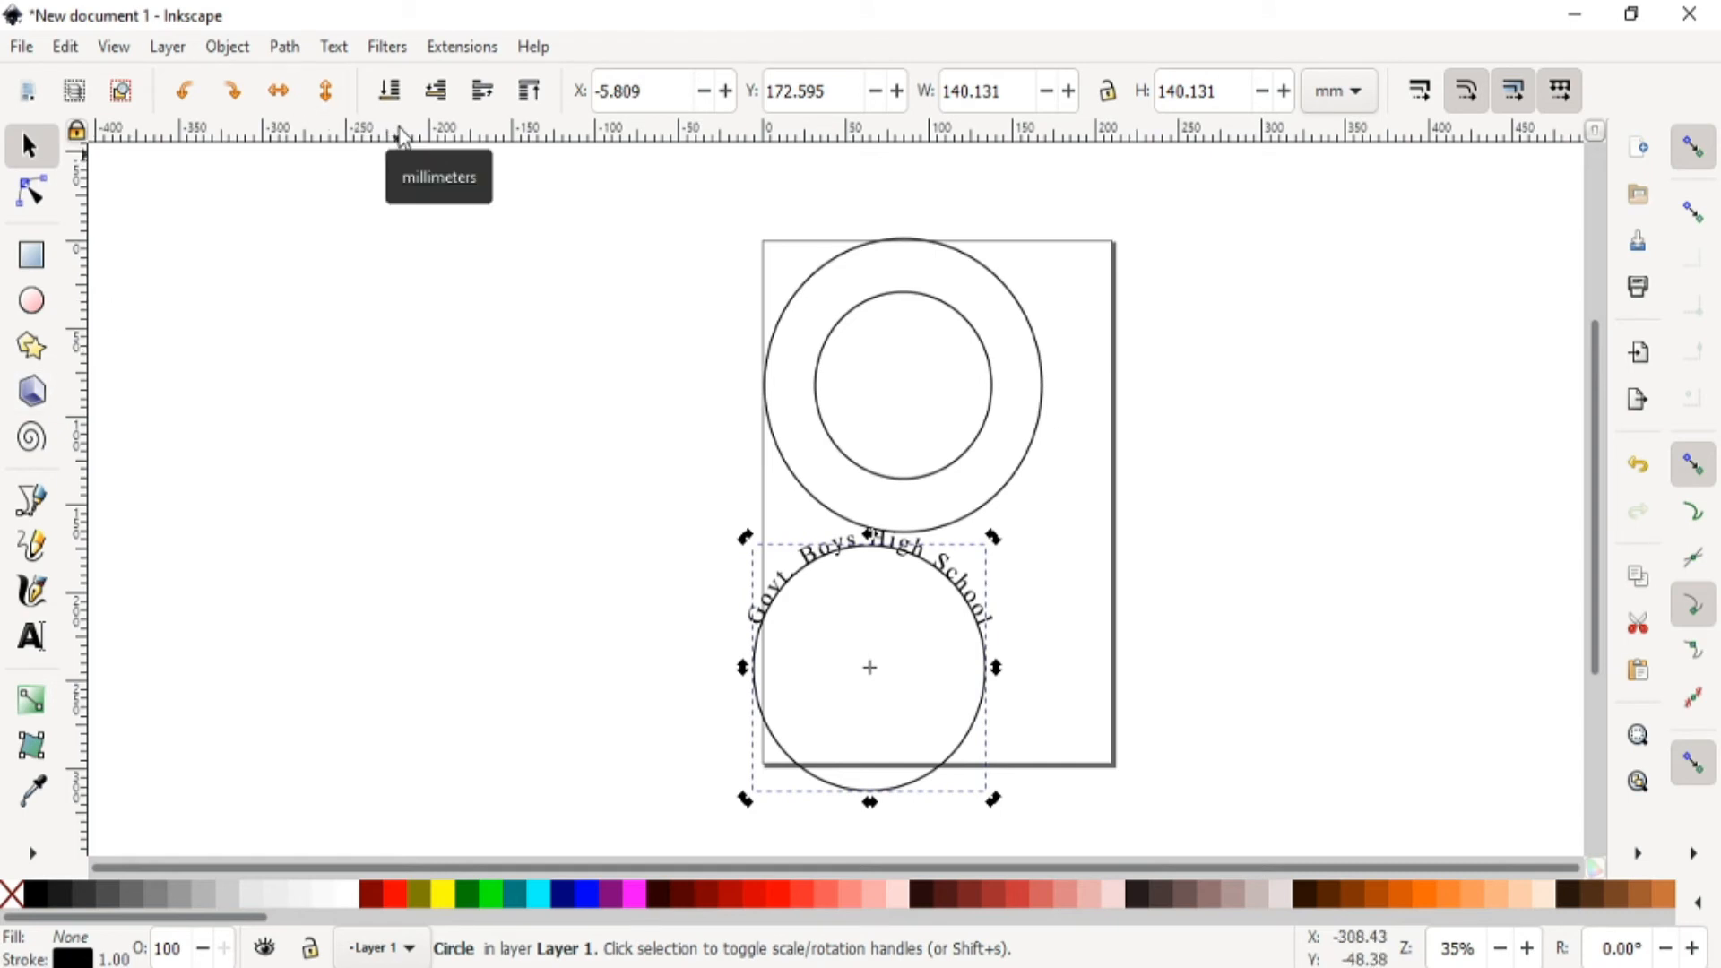
# - Place a horizontal guide across the lower circle, level with both ends of the curved school name
pyautogui.moveTo(400, 136); pyautogui.dragTo(454, 630)
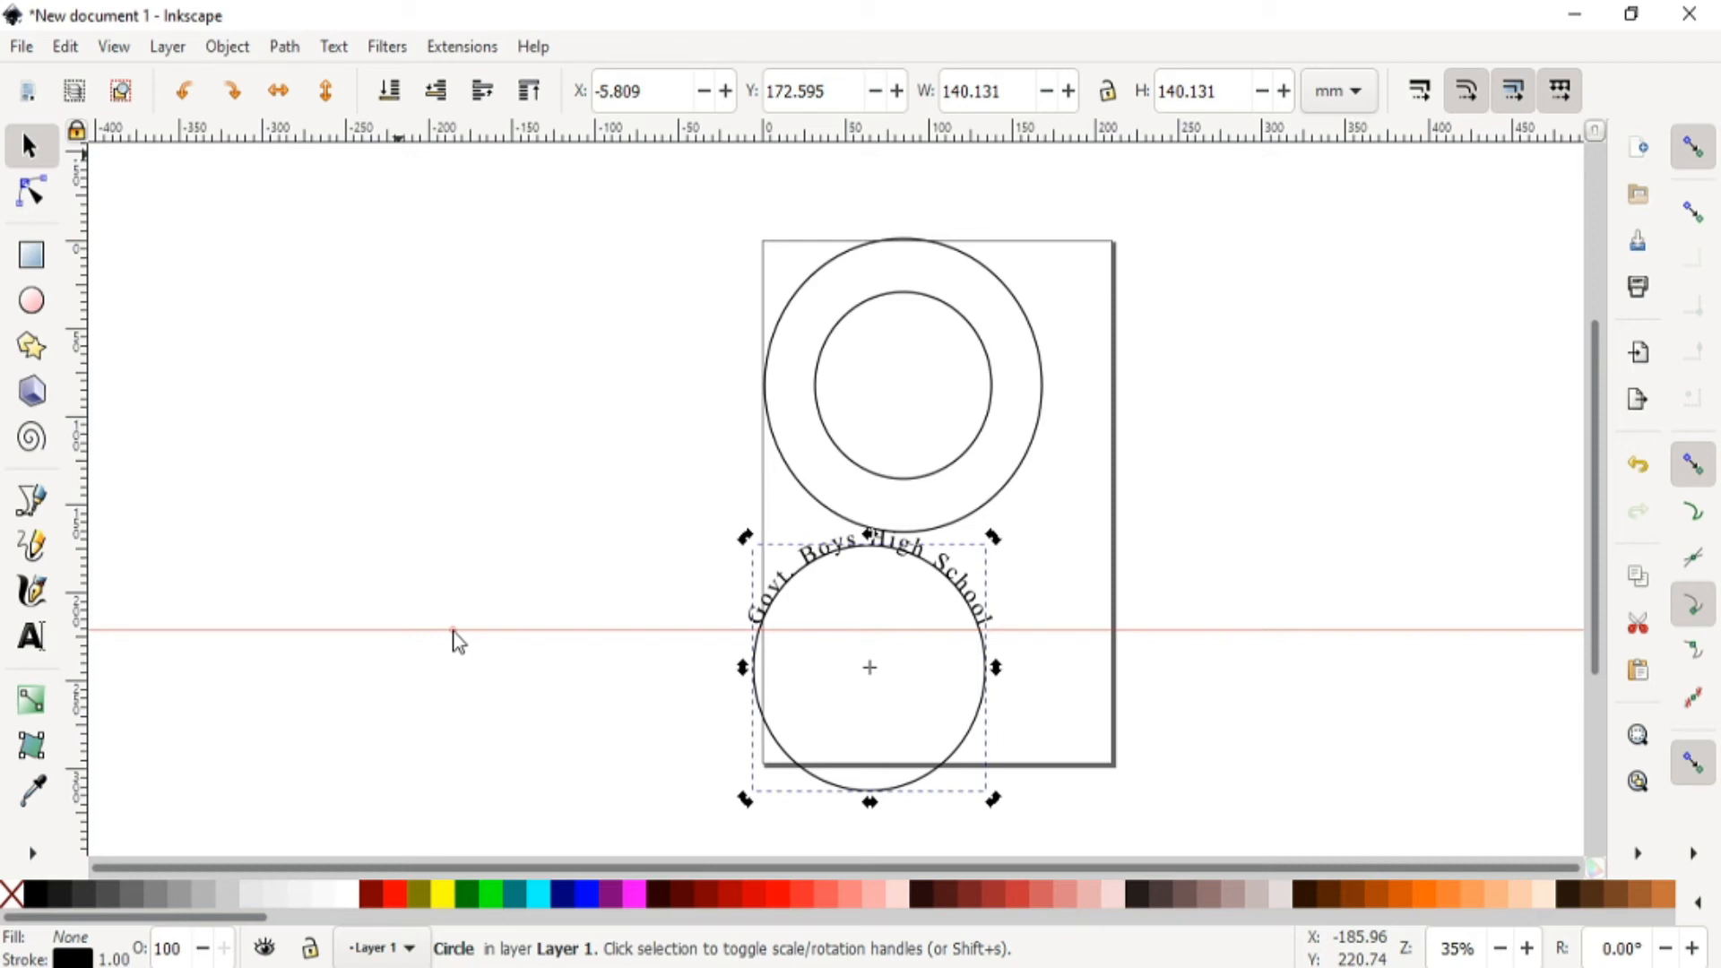
pyautogui.moveTo(453, 631); pyautogui.dragTo(453, 626)
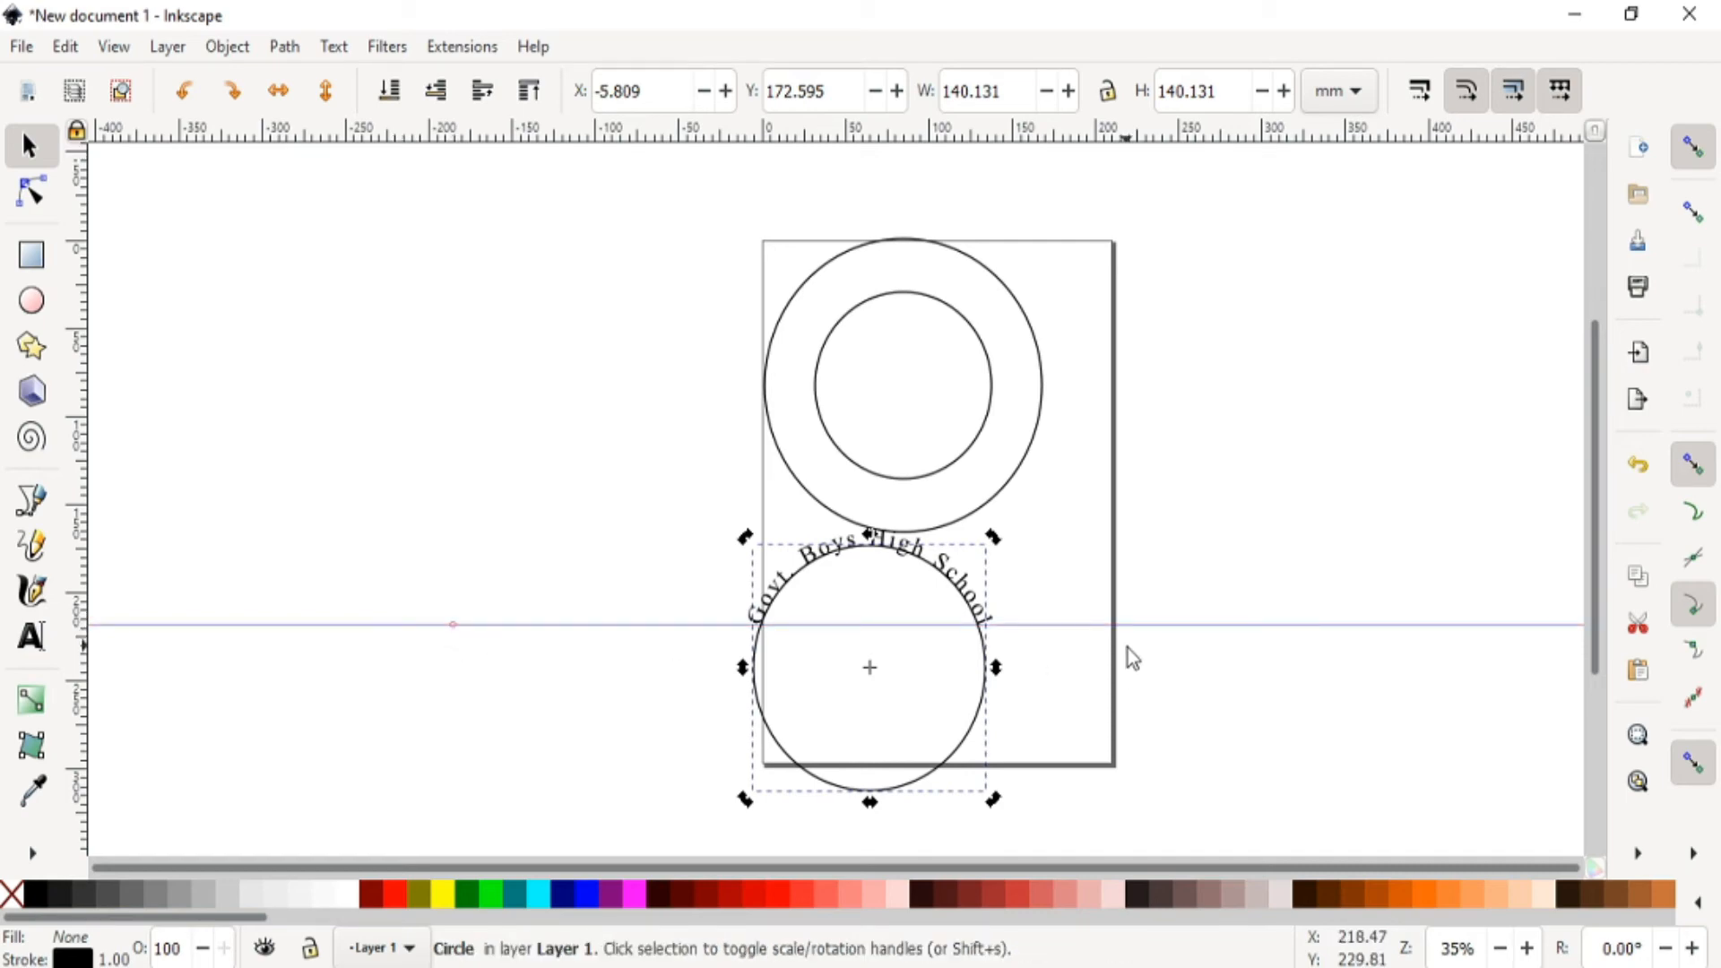
# - Convert the curved English school name to paths and move it into the upper part of the ring between the concentric circles
pyautogui.click(174, 425)
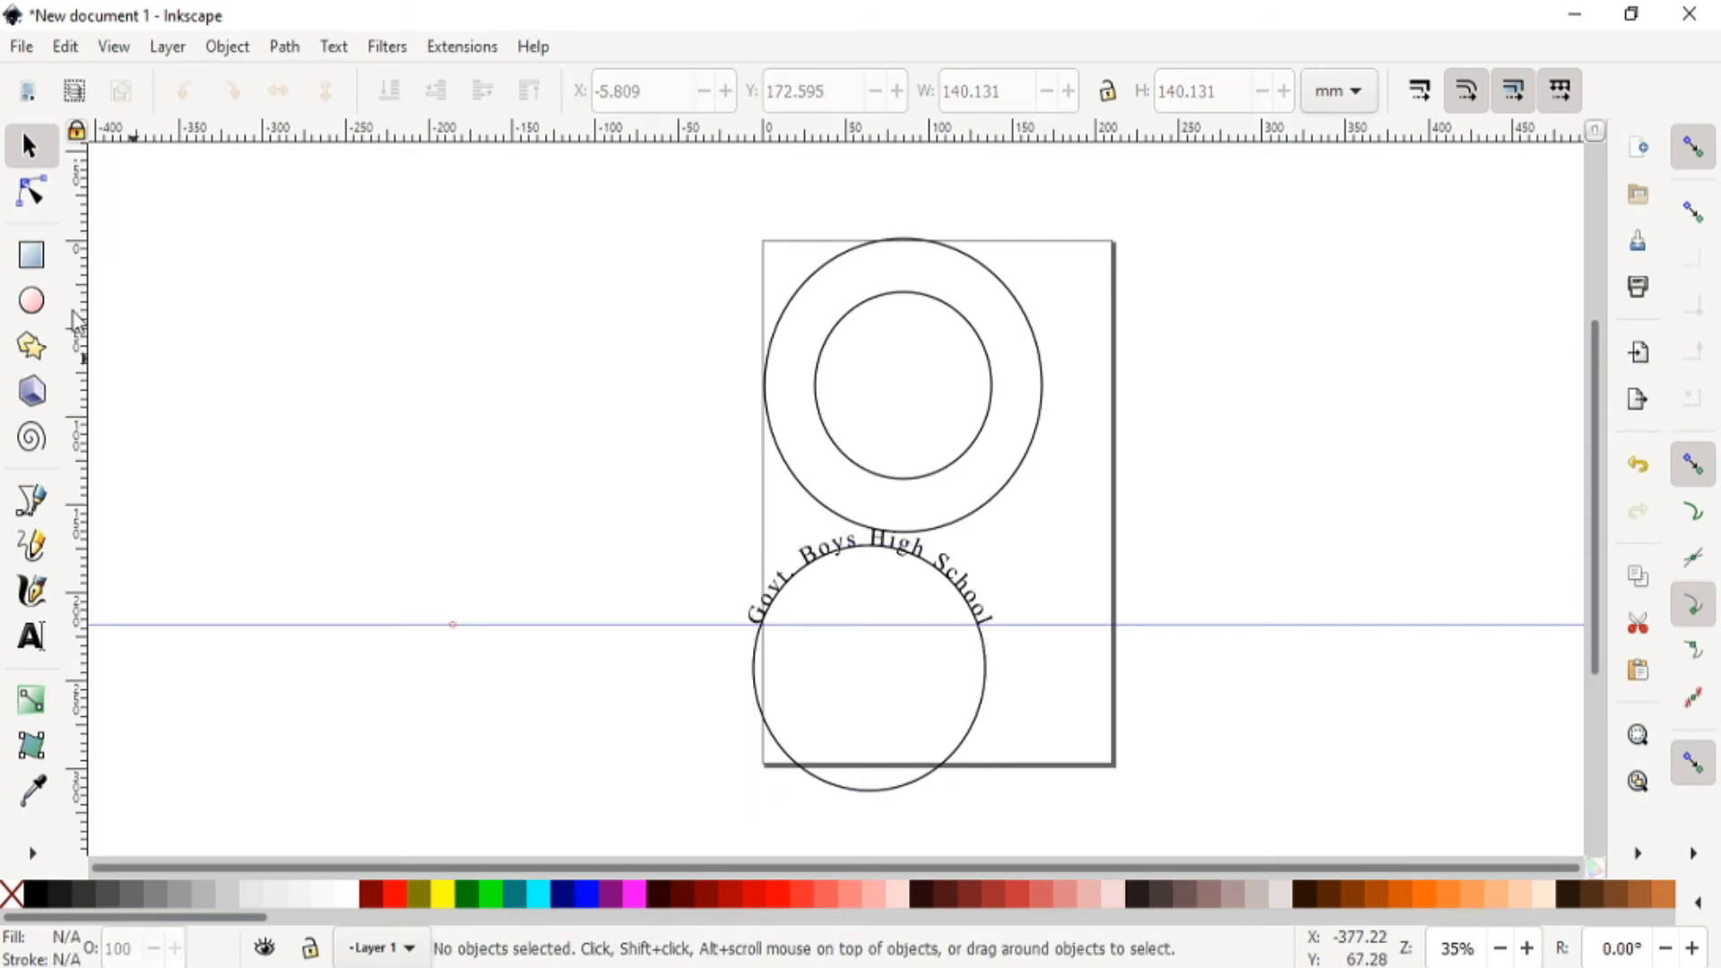
pyautogui.click(890, 549)
pyautogui.click(284, 47)
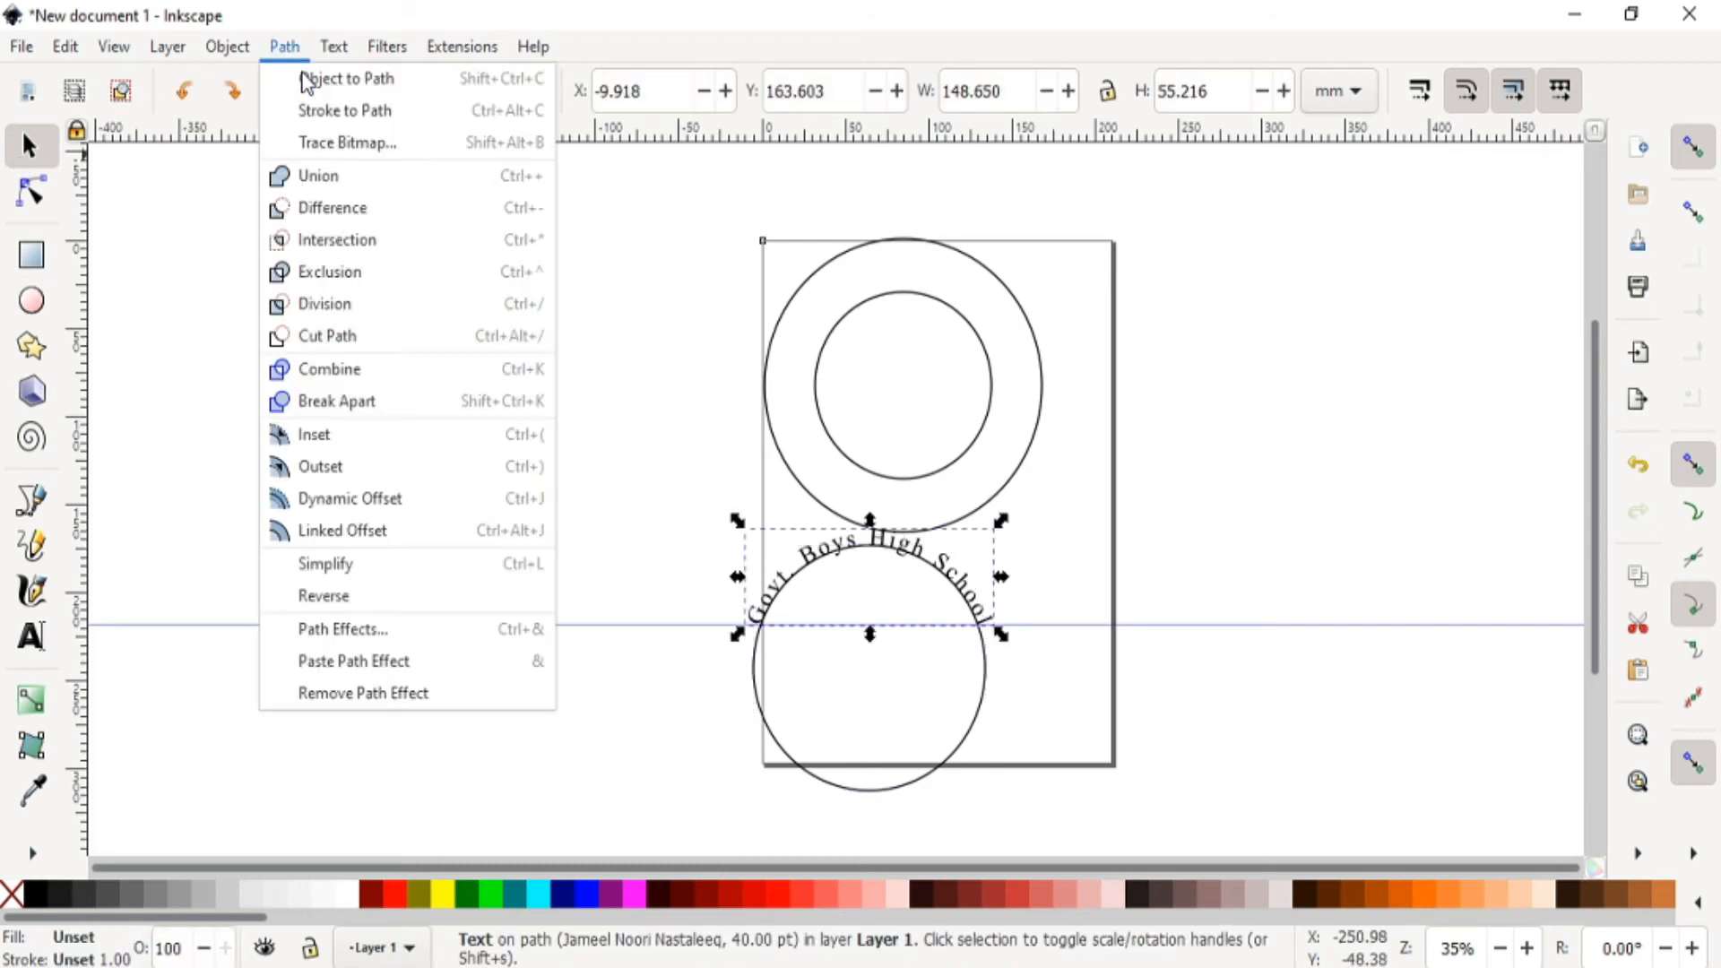
pyautogui.click(314, 82)
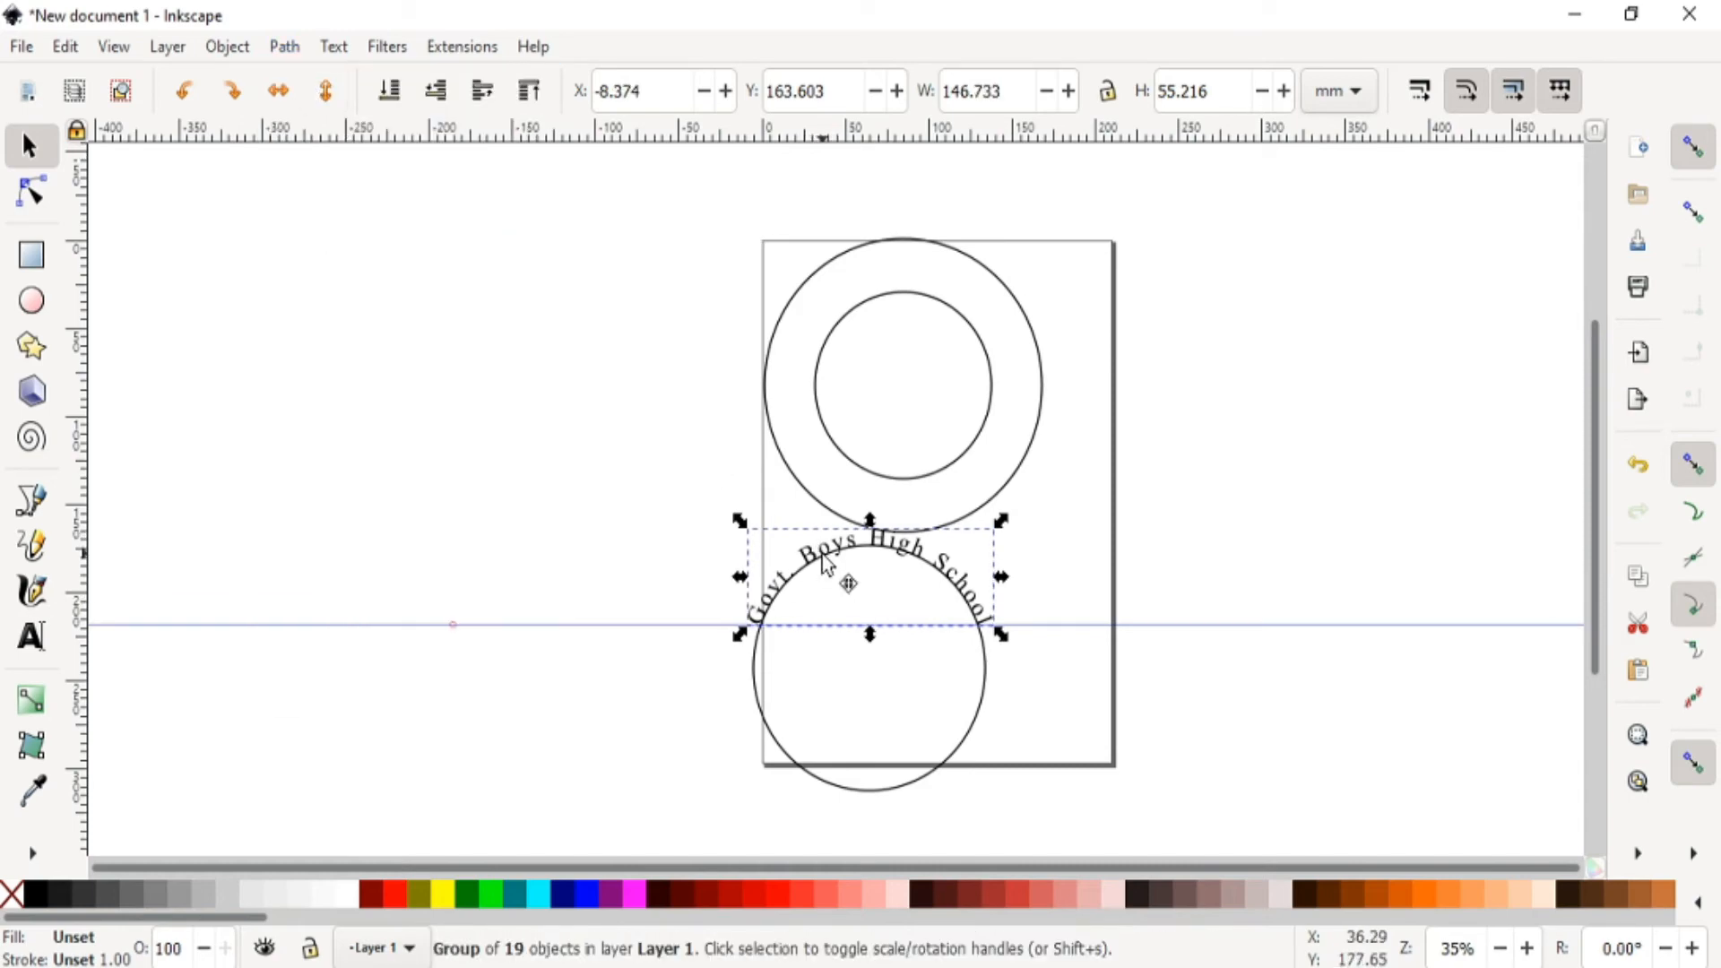
pyautogui.moveTo(825, 563); pyautogui.dragTo(857, 277)
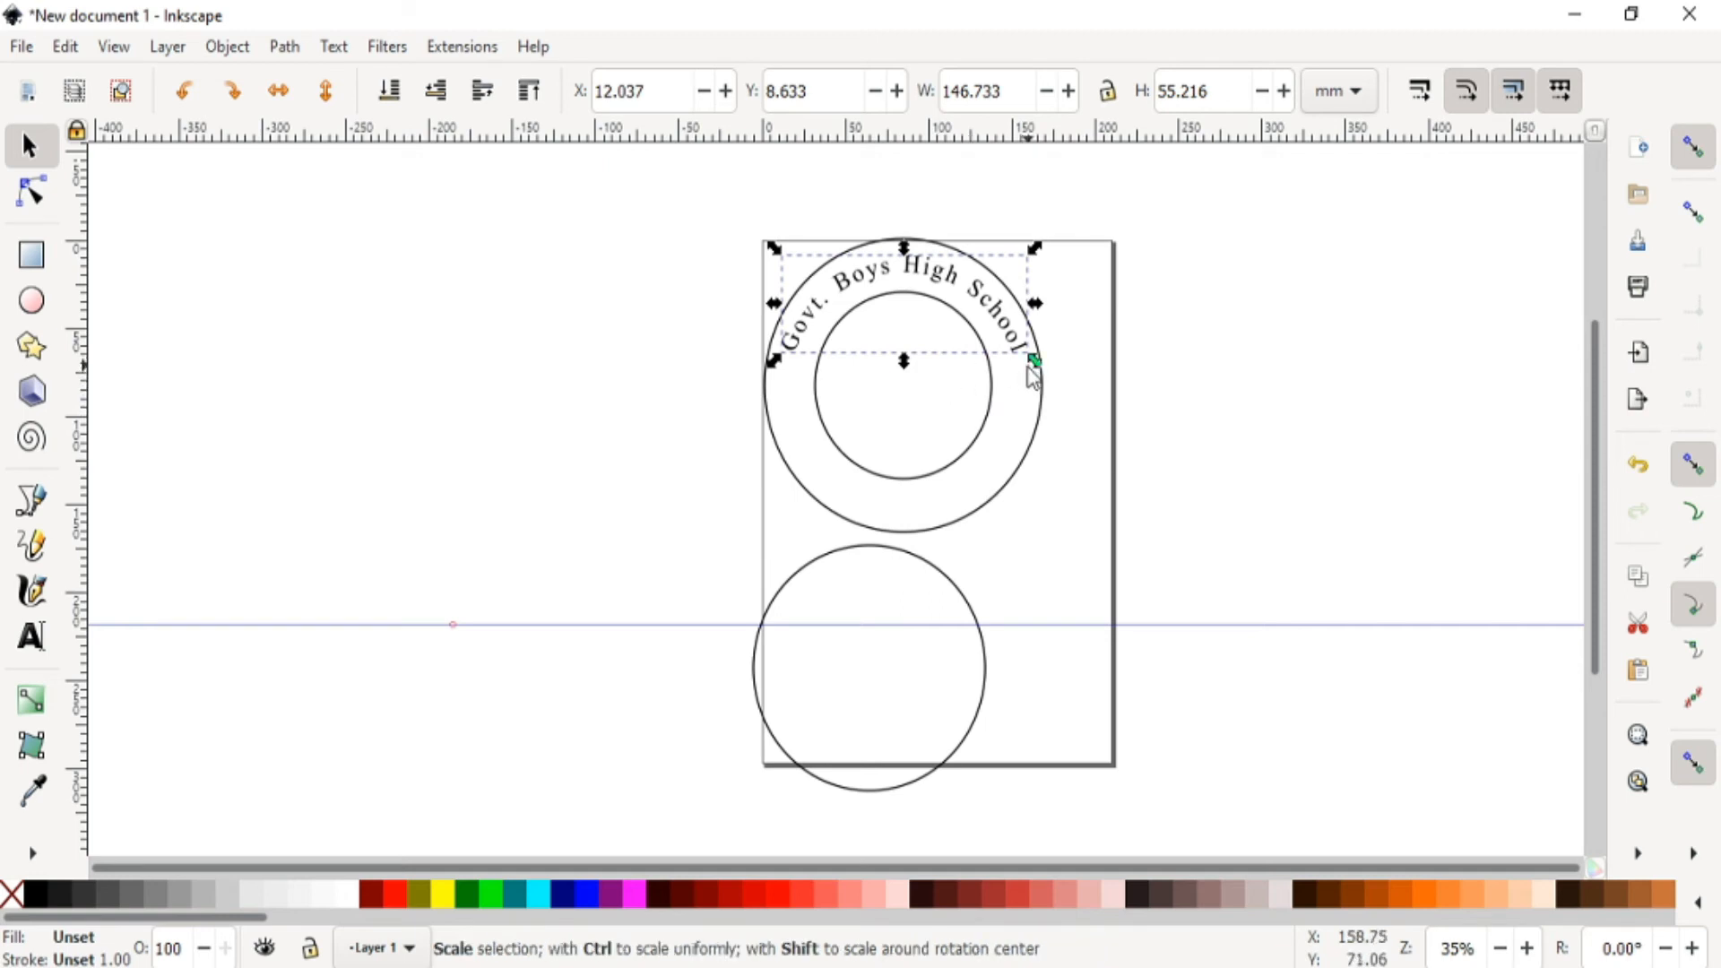
pyautogui.click(1242, 529)
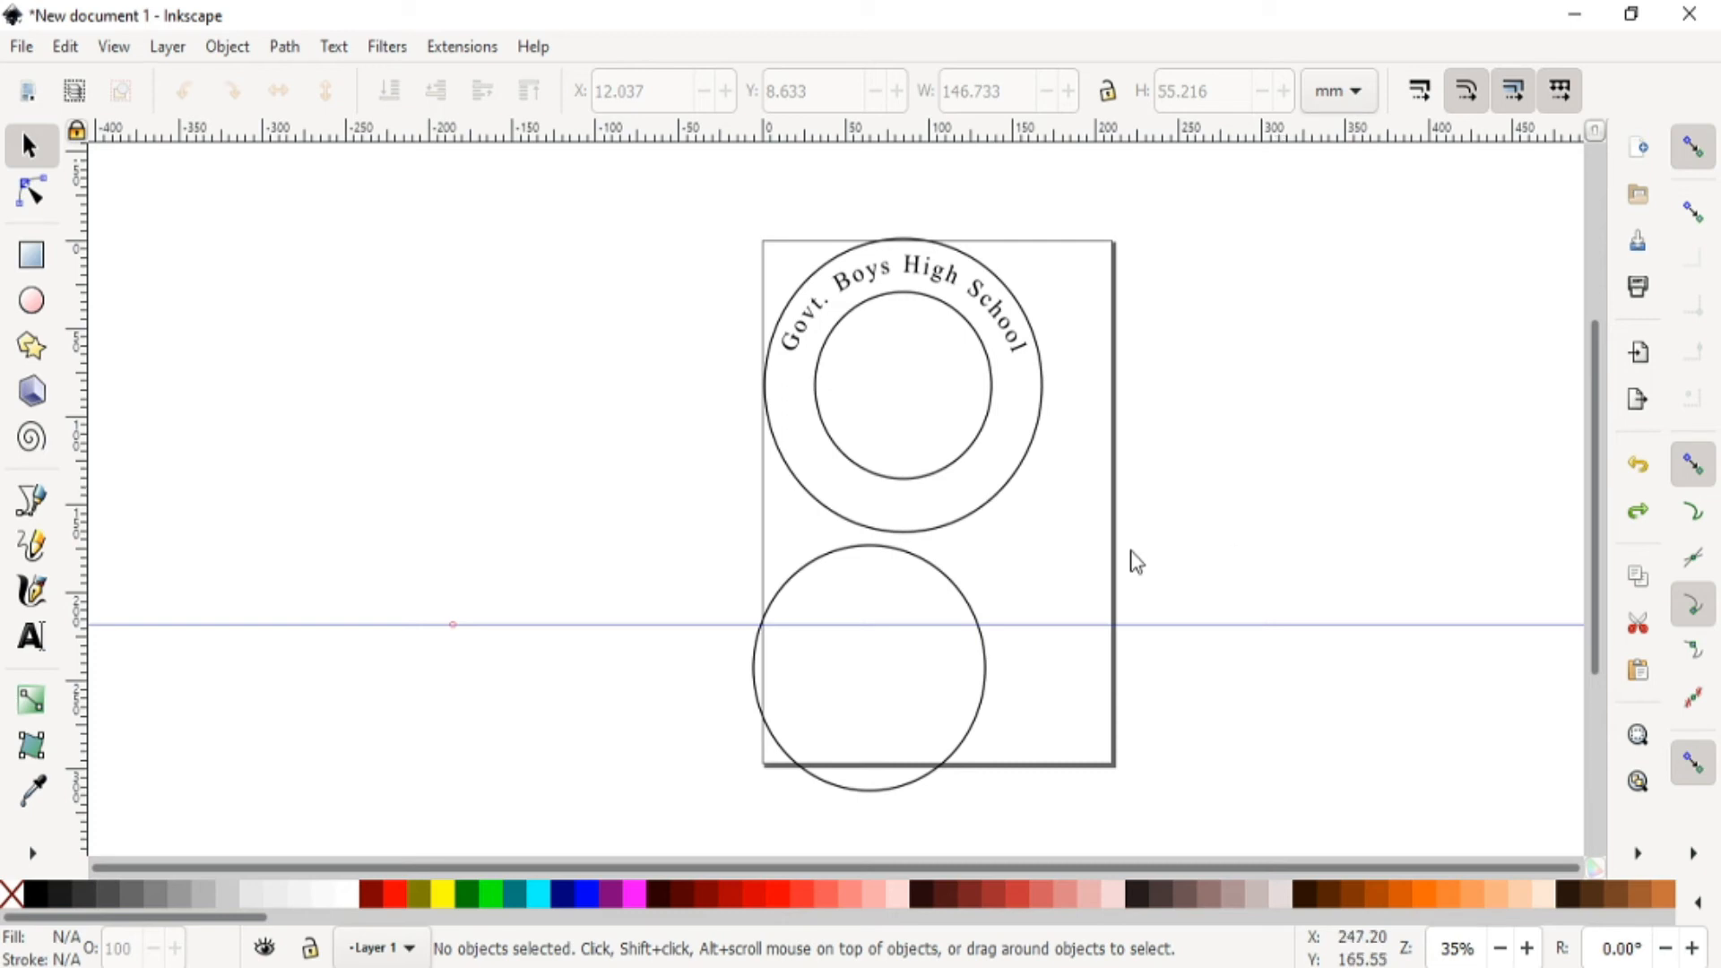
# - Switch to Chrome and open the Urdu Google Input Tools try-out page in a new tab
pyautogui.click(889, 918)
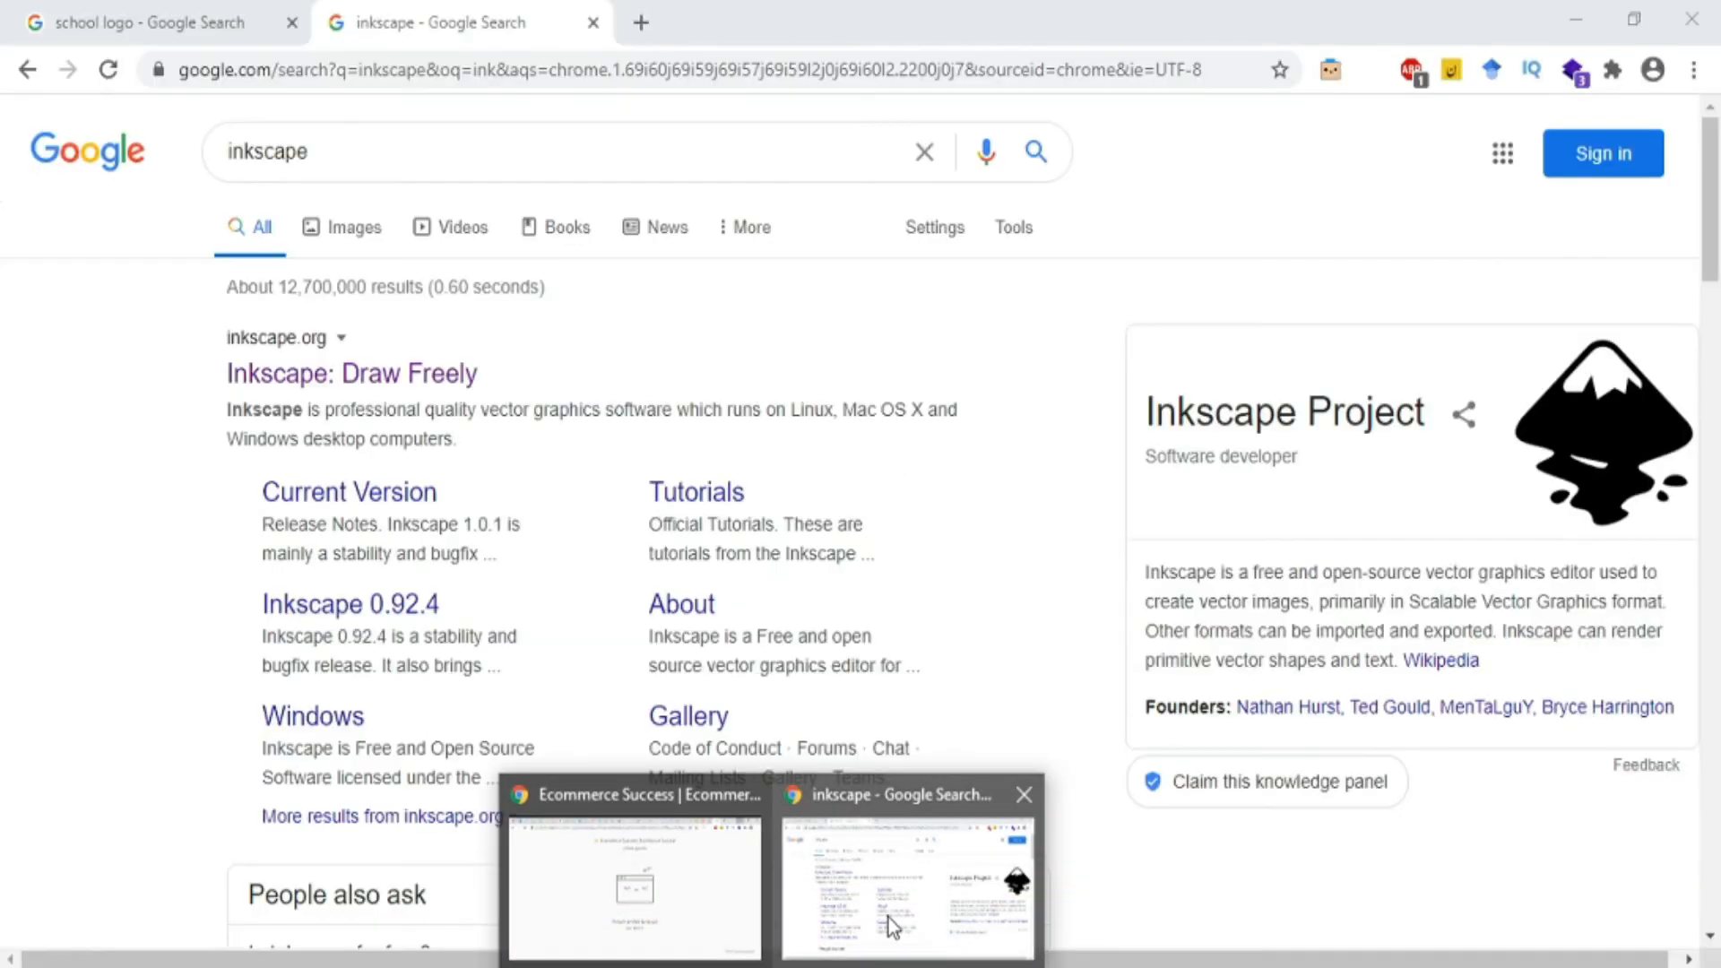
pyautogui.click(642, 23)
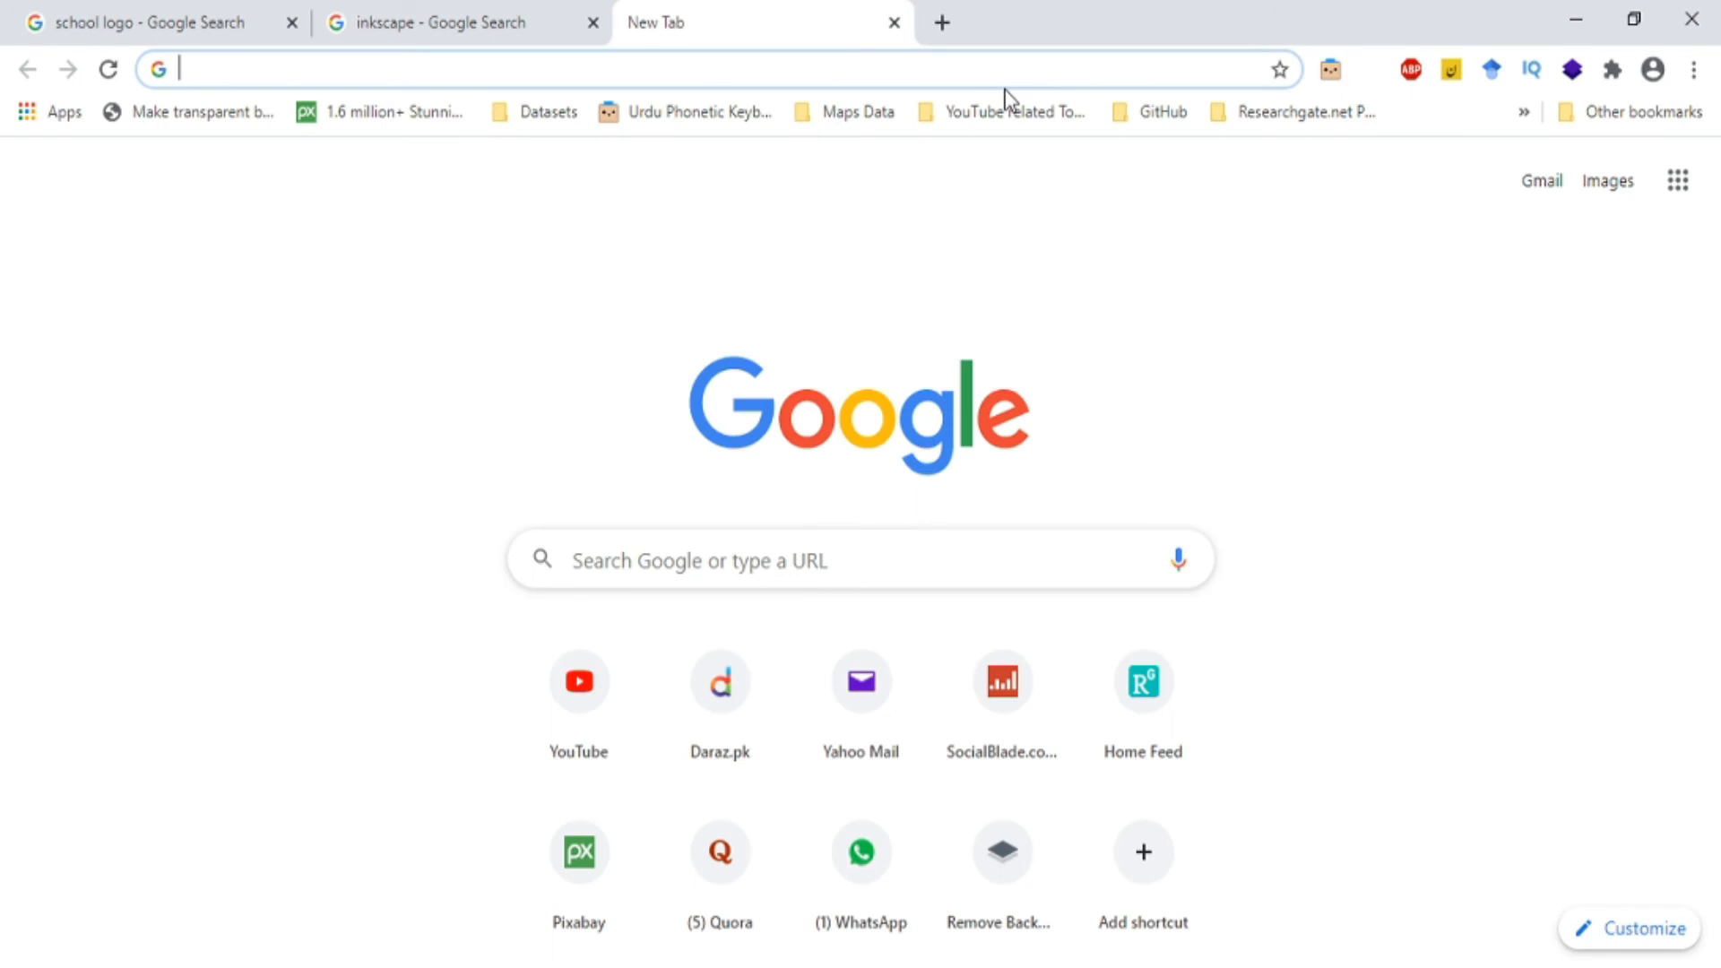
pyautogui.write('goog')
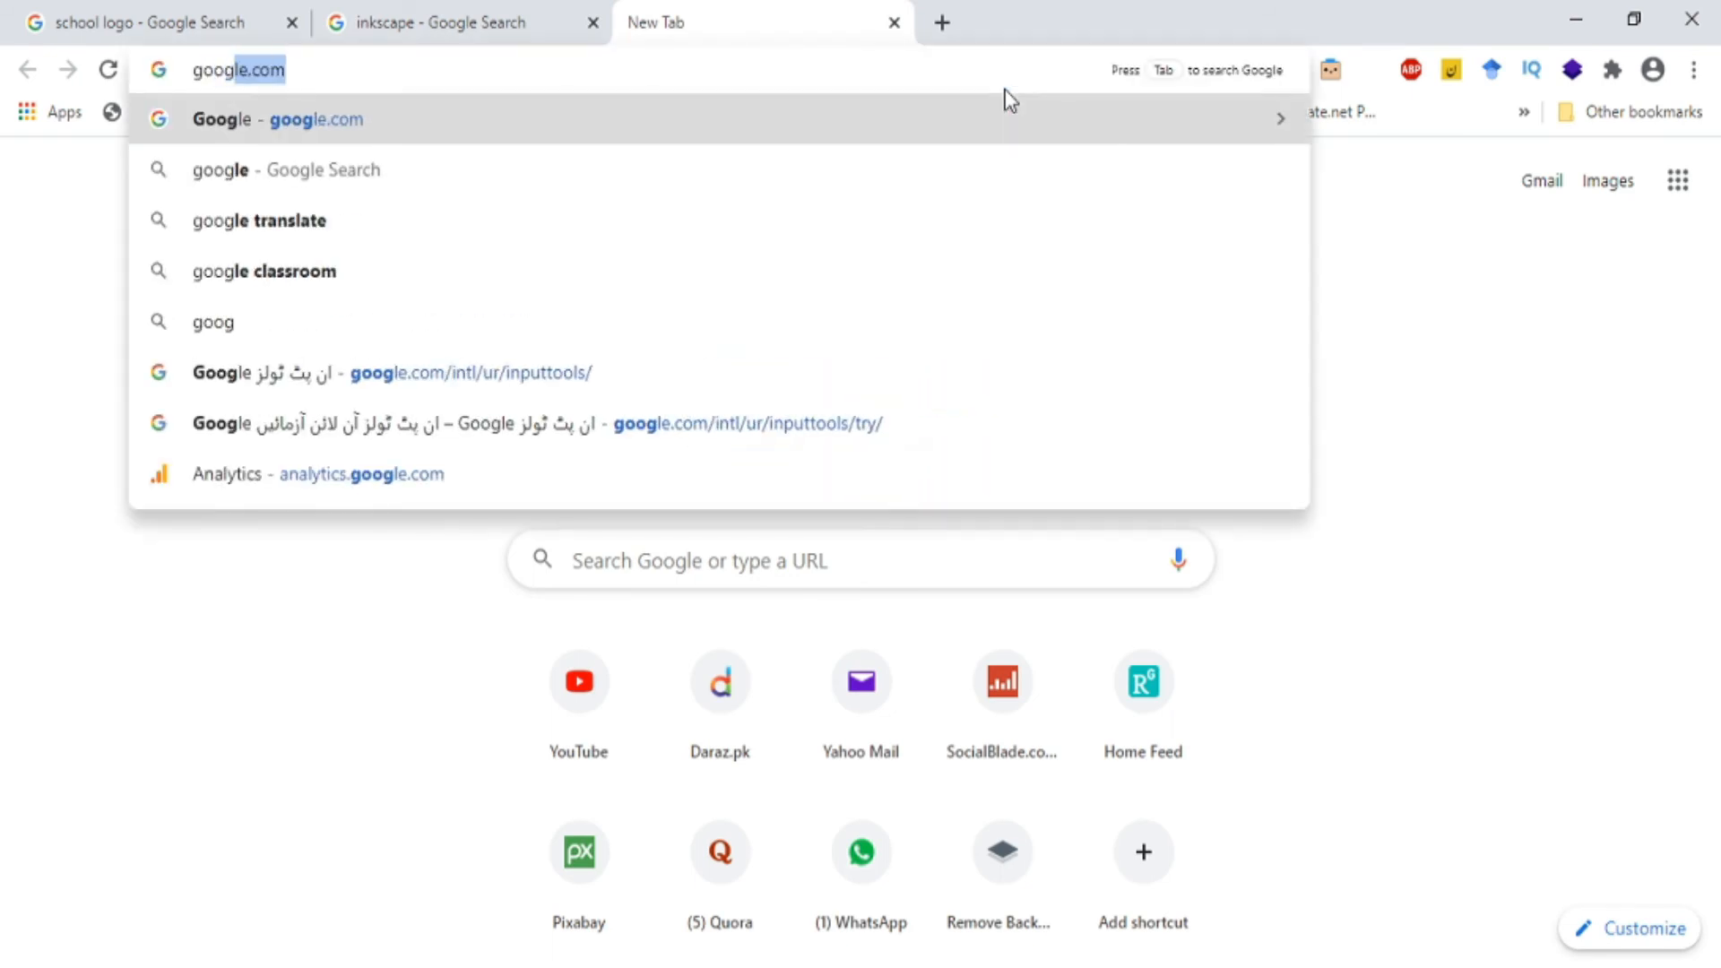
pyautogui.click(717, 367)
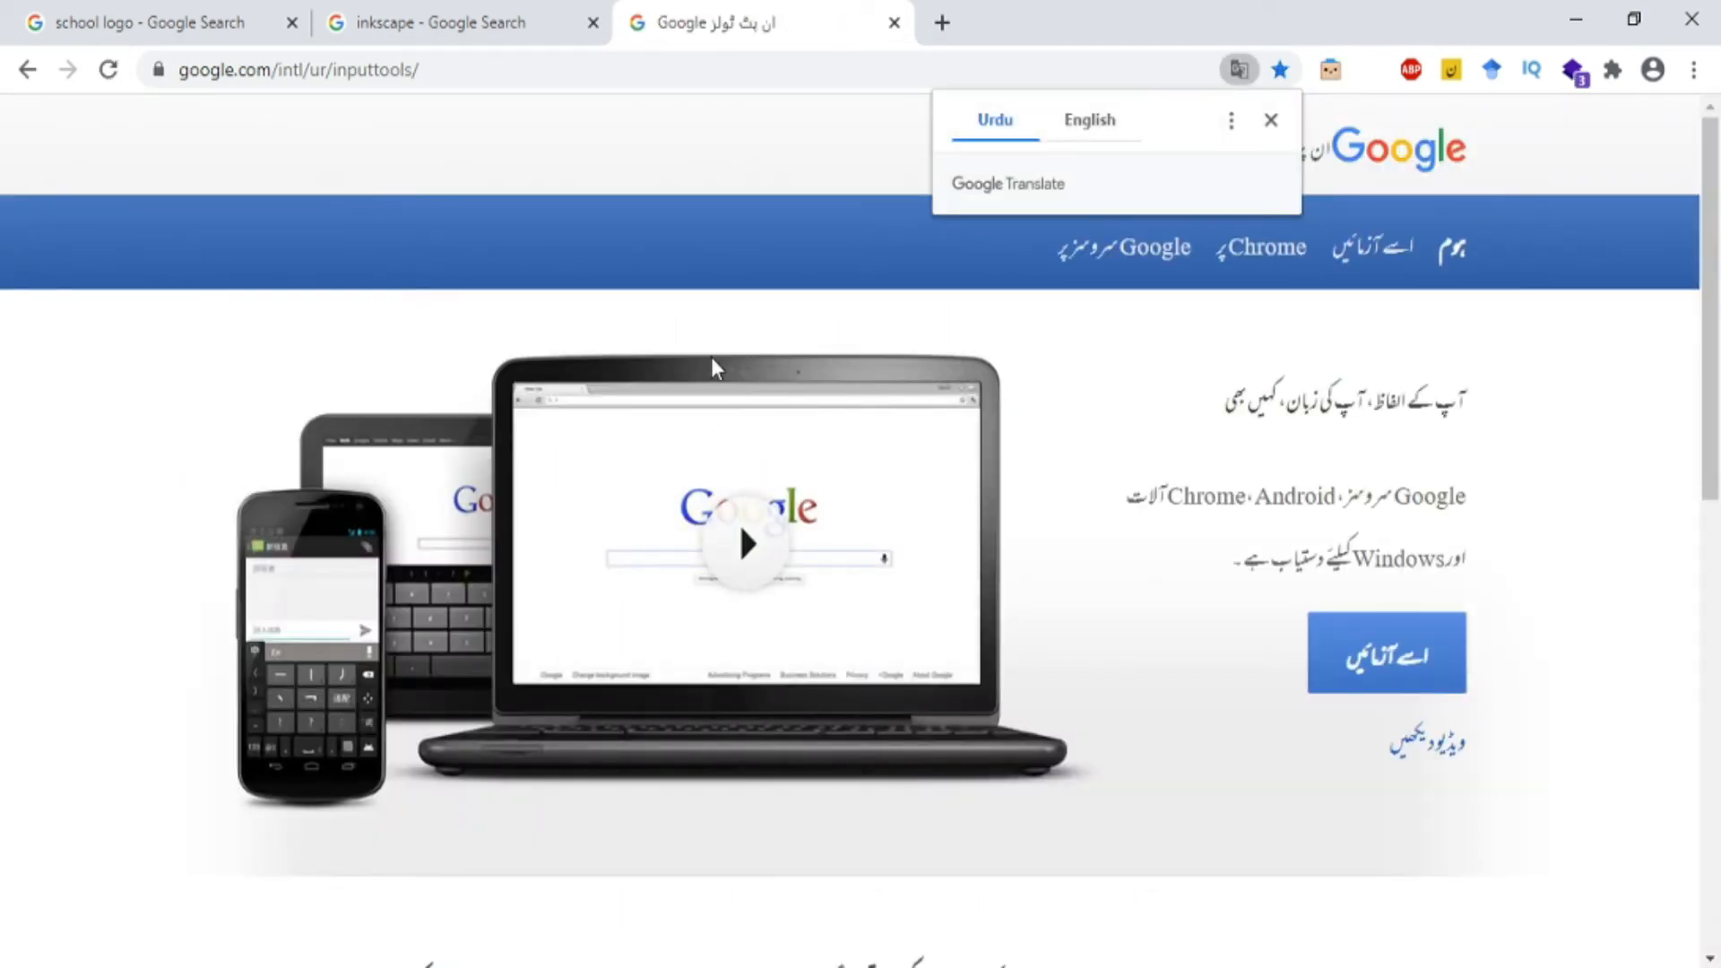
pyautogui.click(1388, 658)
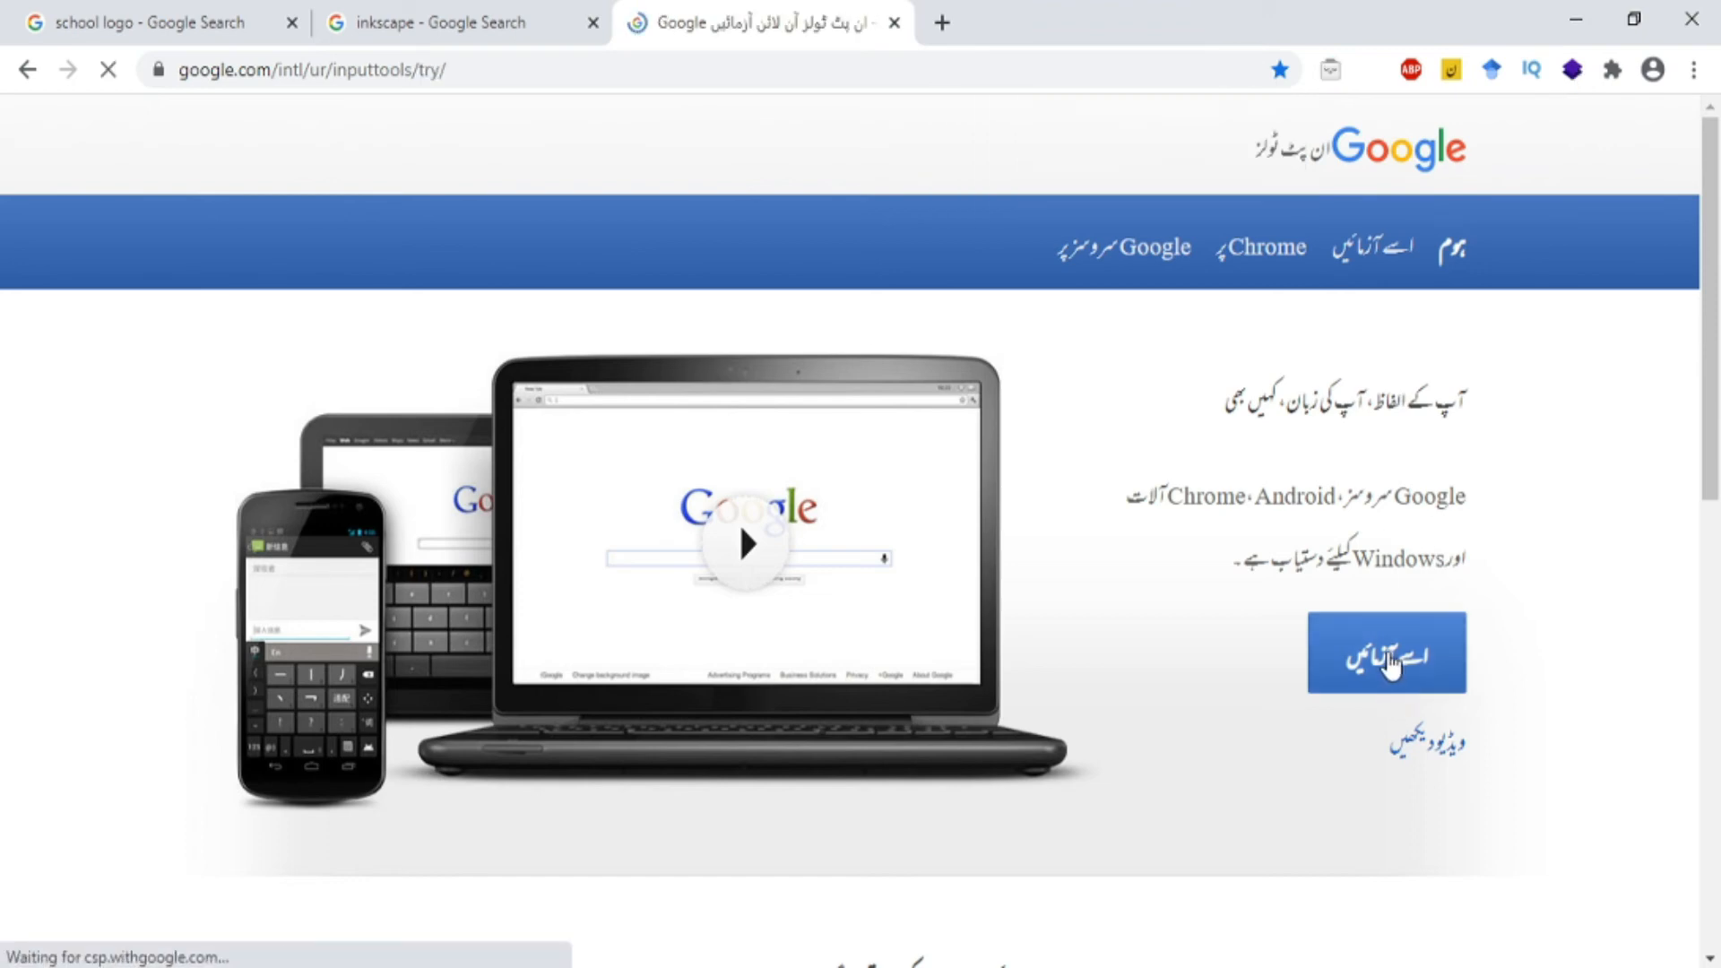
pyautogui.scroll(-4, 1114, 617)
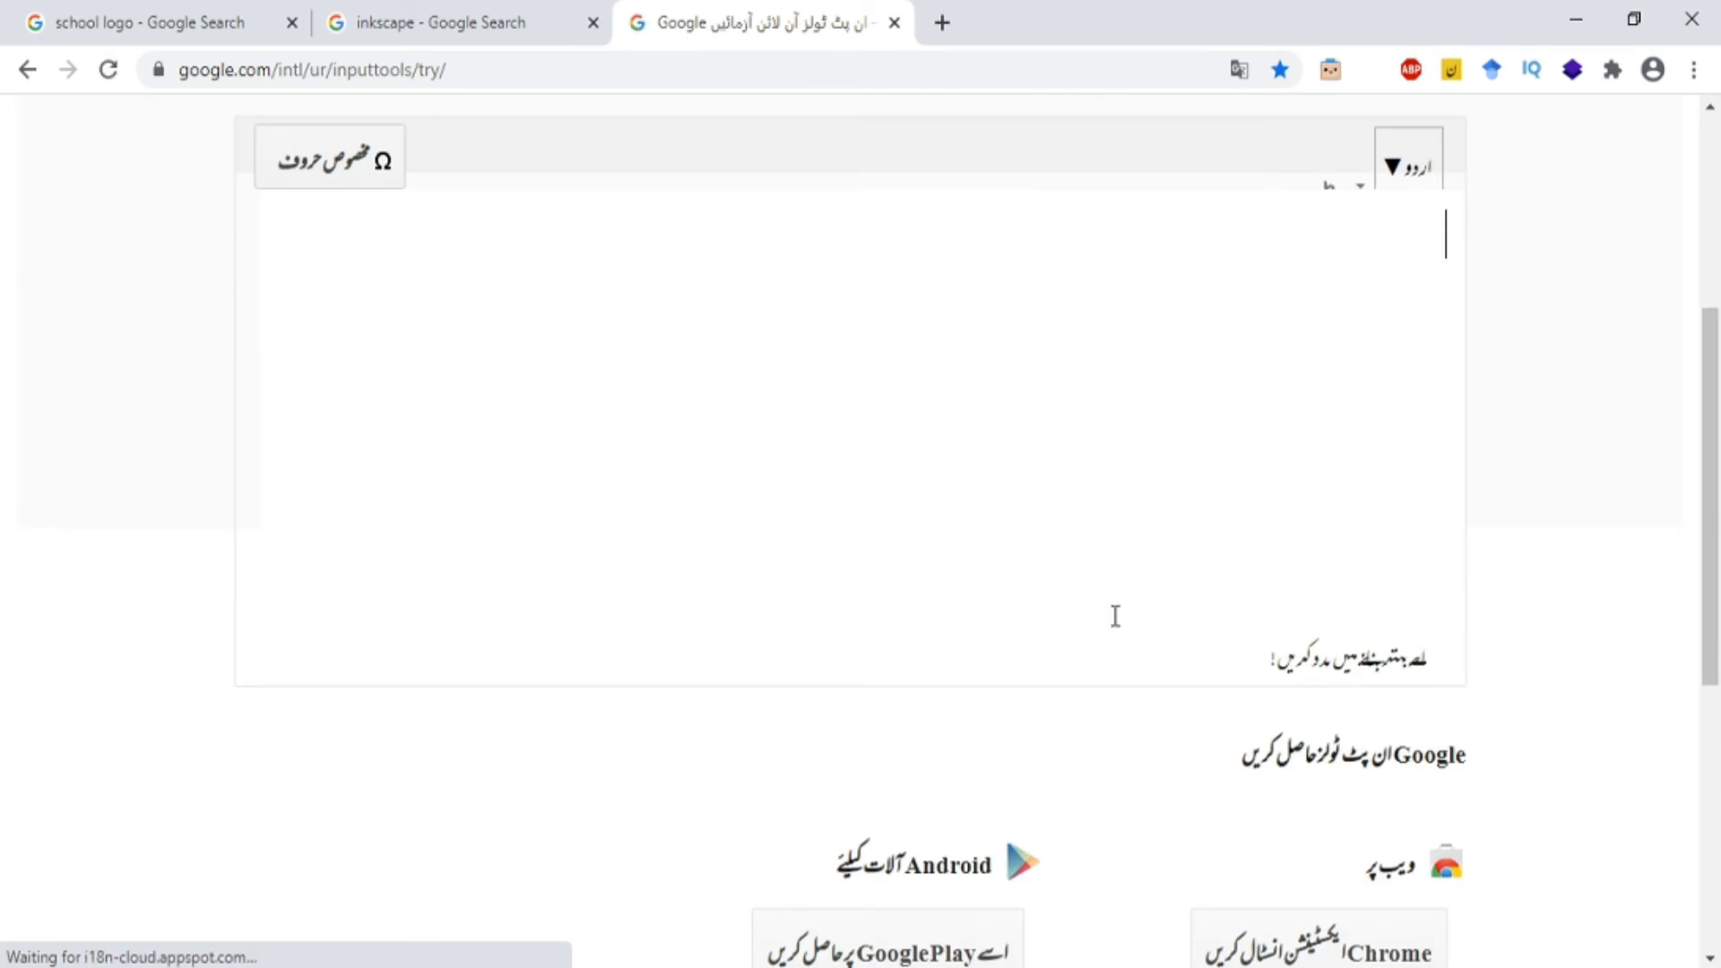
pyautogui.scroll(2, 1115, 615)
pyautogui.scroll(-2, 1115, 616)
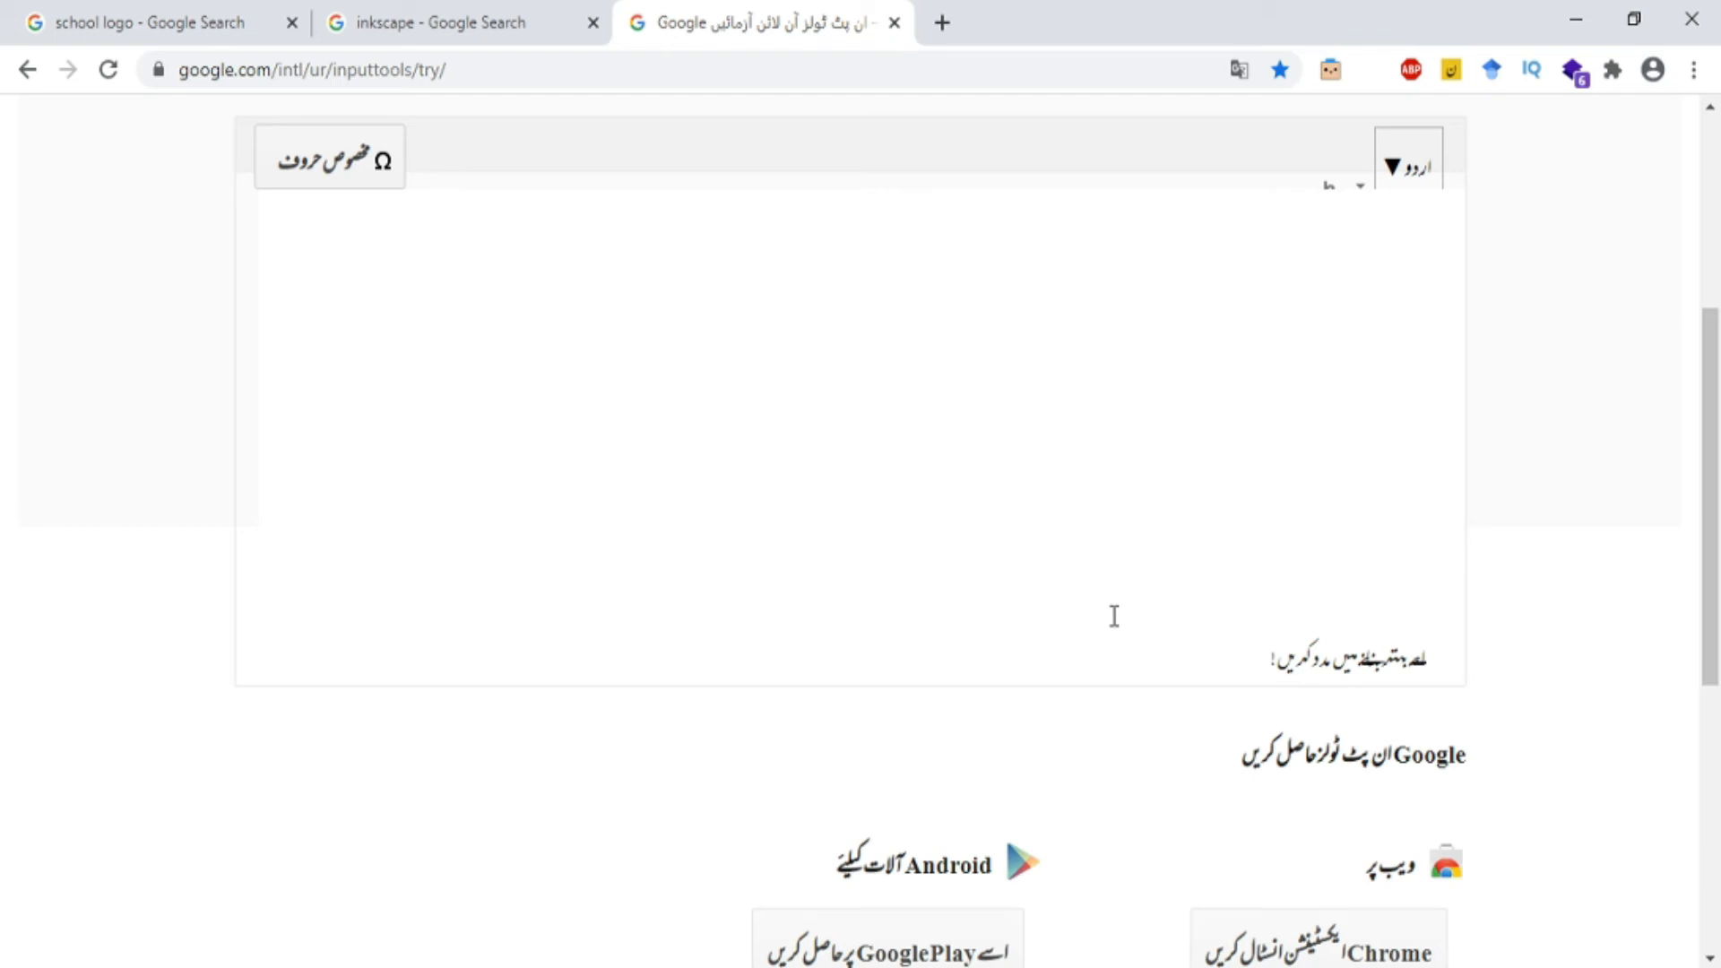
# - Transliterate "government boys high school" into Urdu as "گورنمنٹ بوائز ہائی اسکول" and copy the whole text
pyautogui.write('gov')
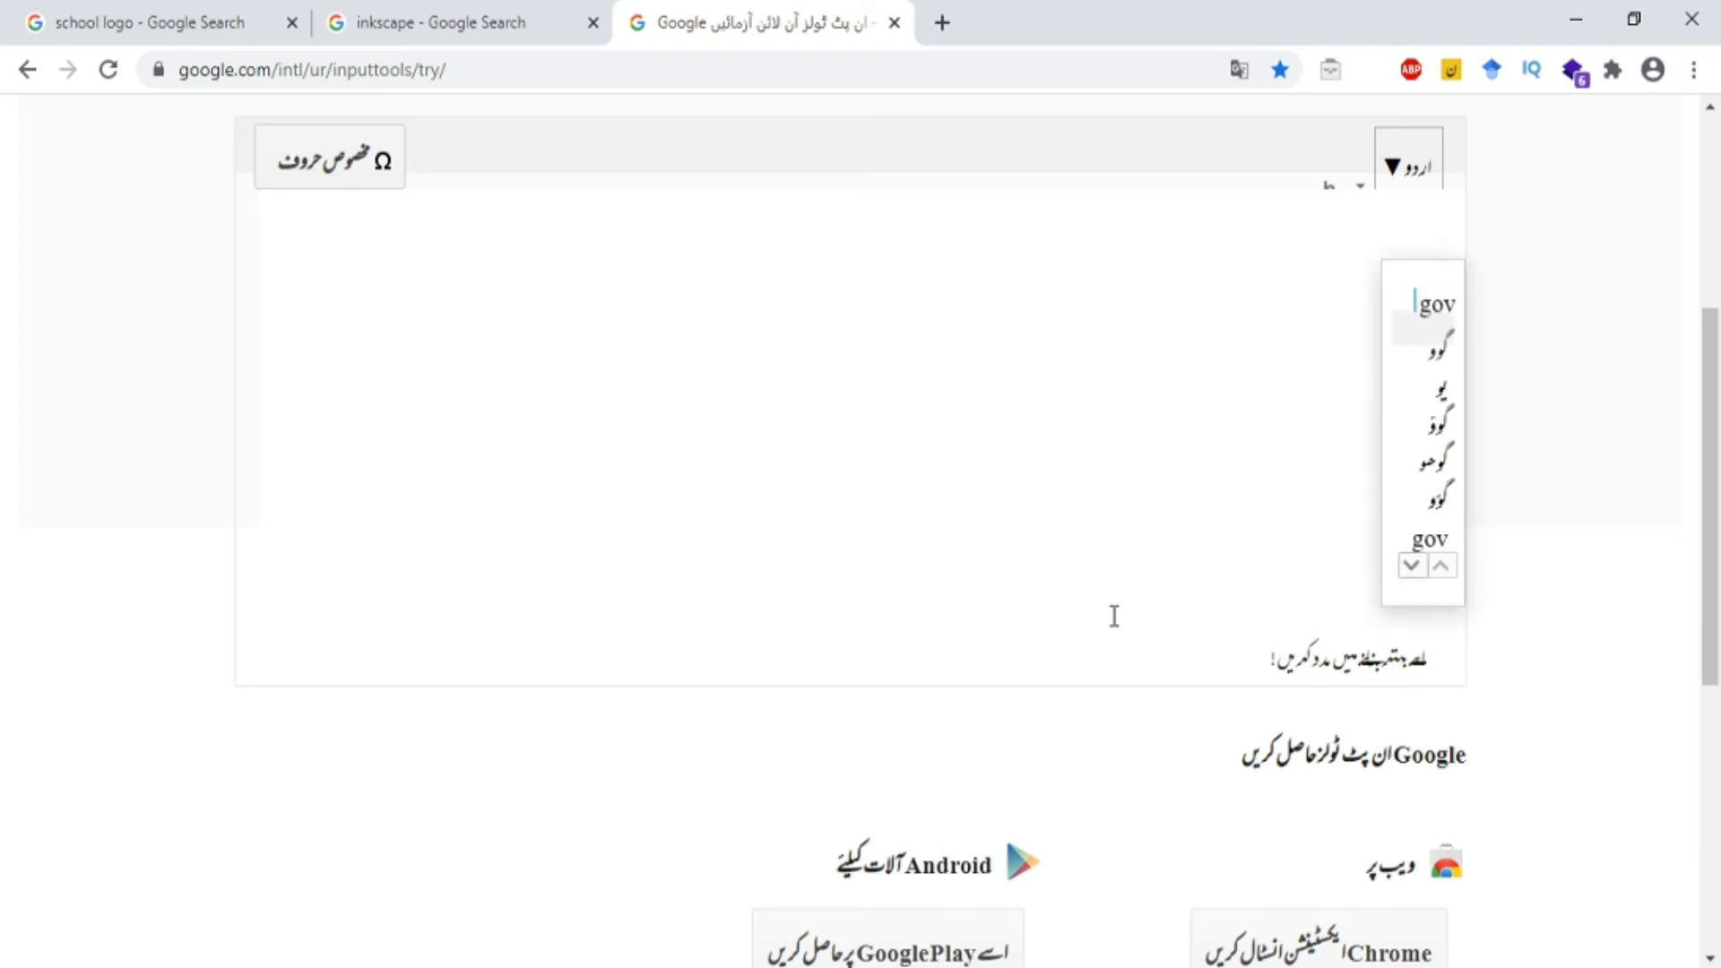
pyautogui.write('ernment')
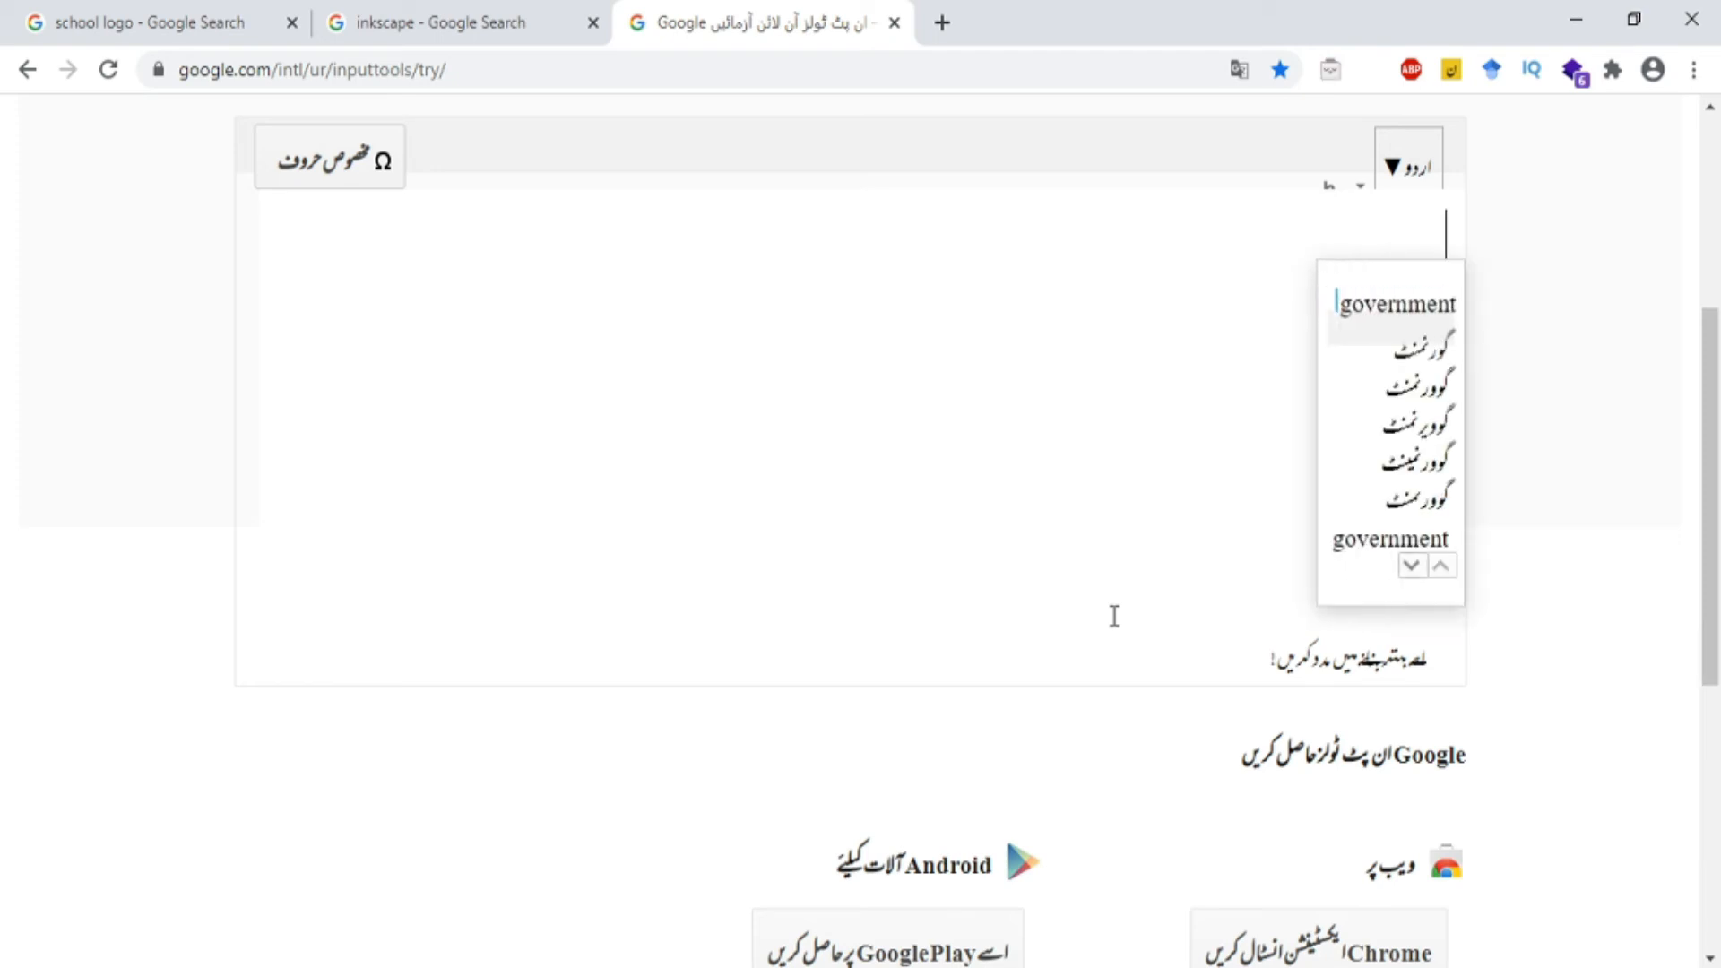
pyautogui.press('space')
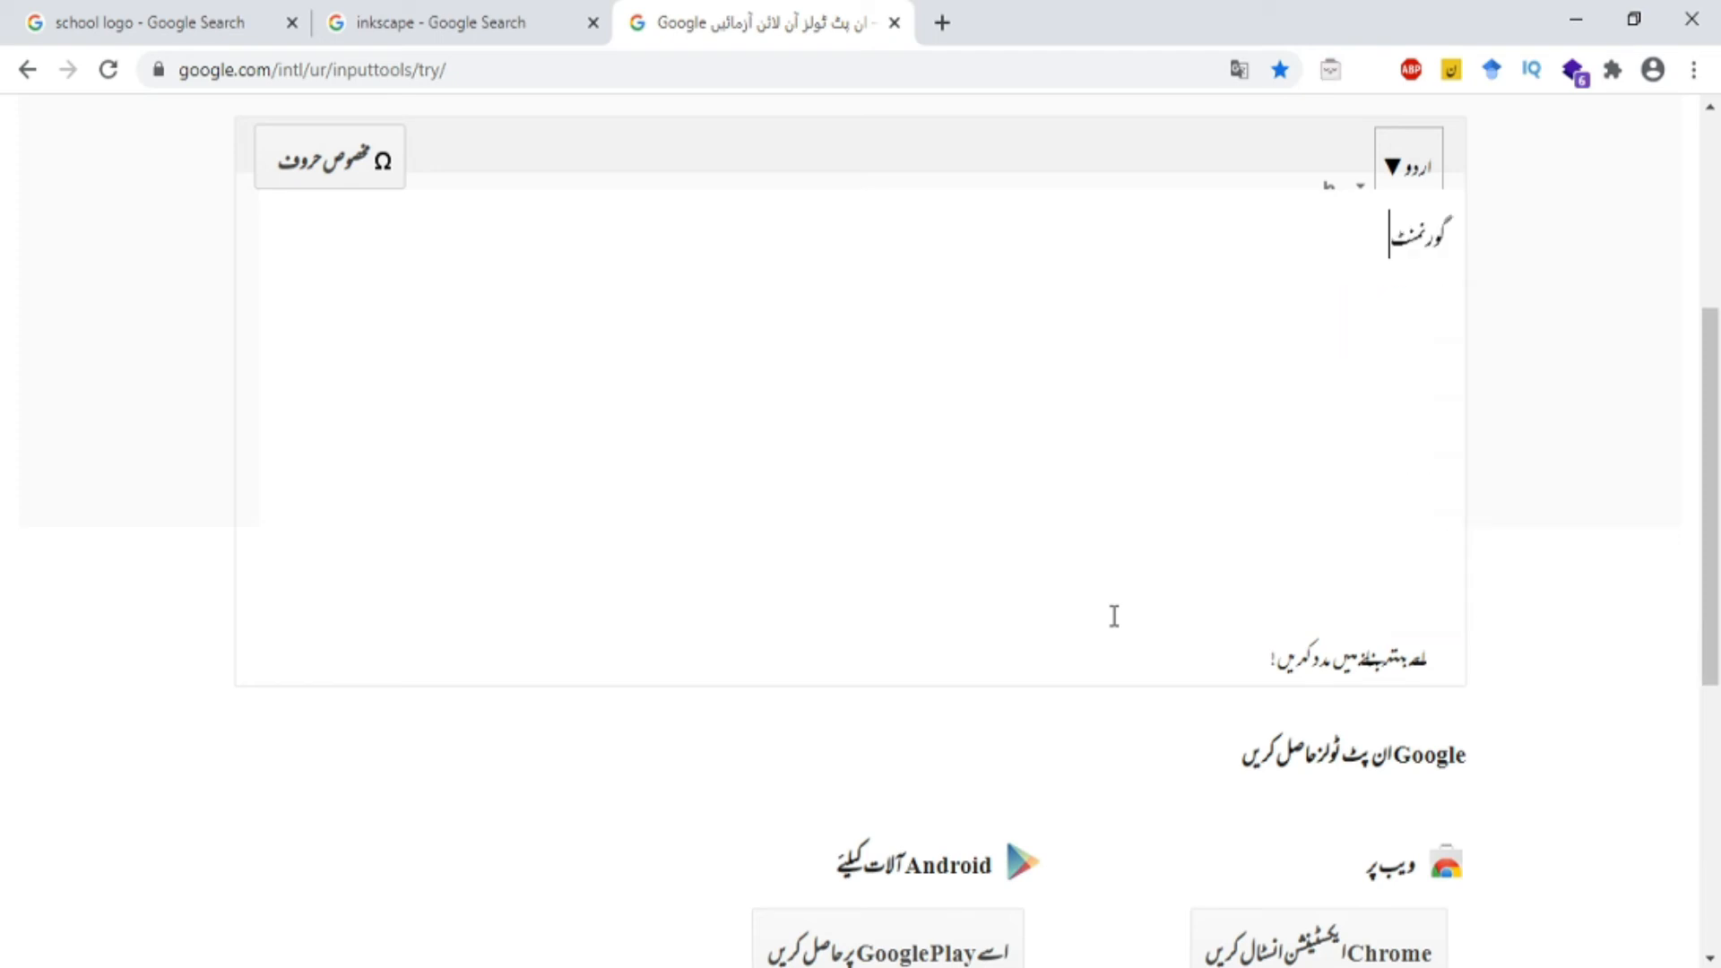
pyautogui.write('boys')
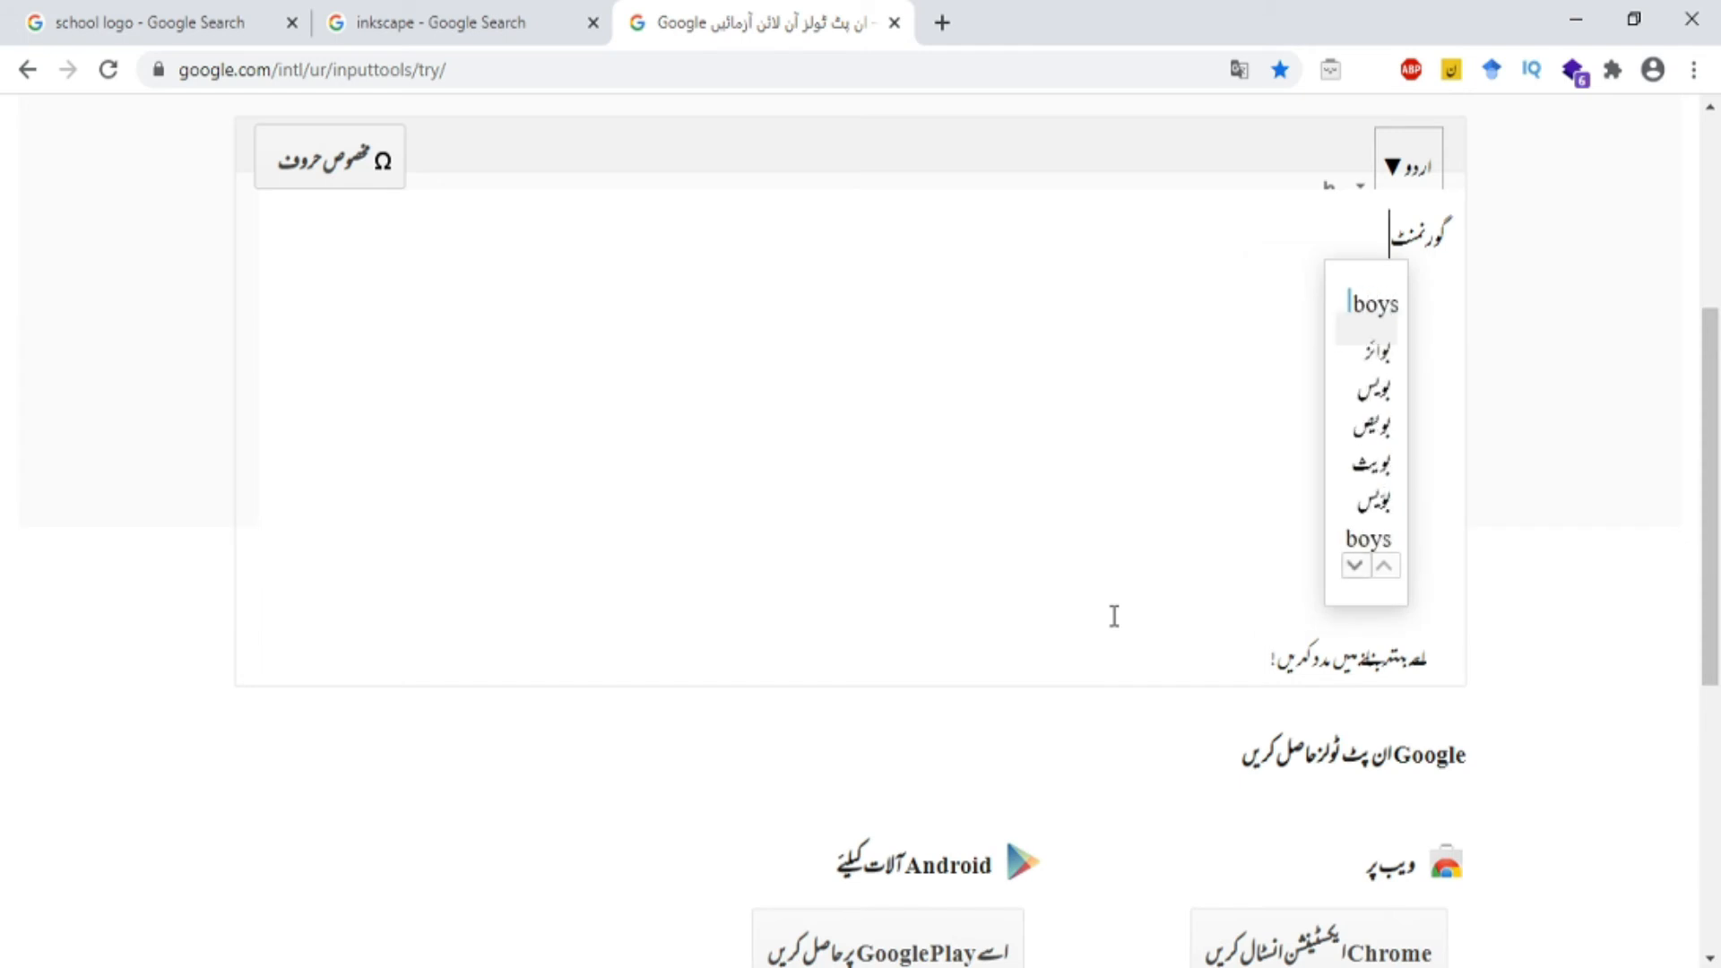
pyautogui.press('space')
pyautogui.write('hig')
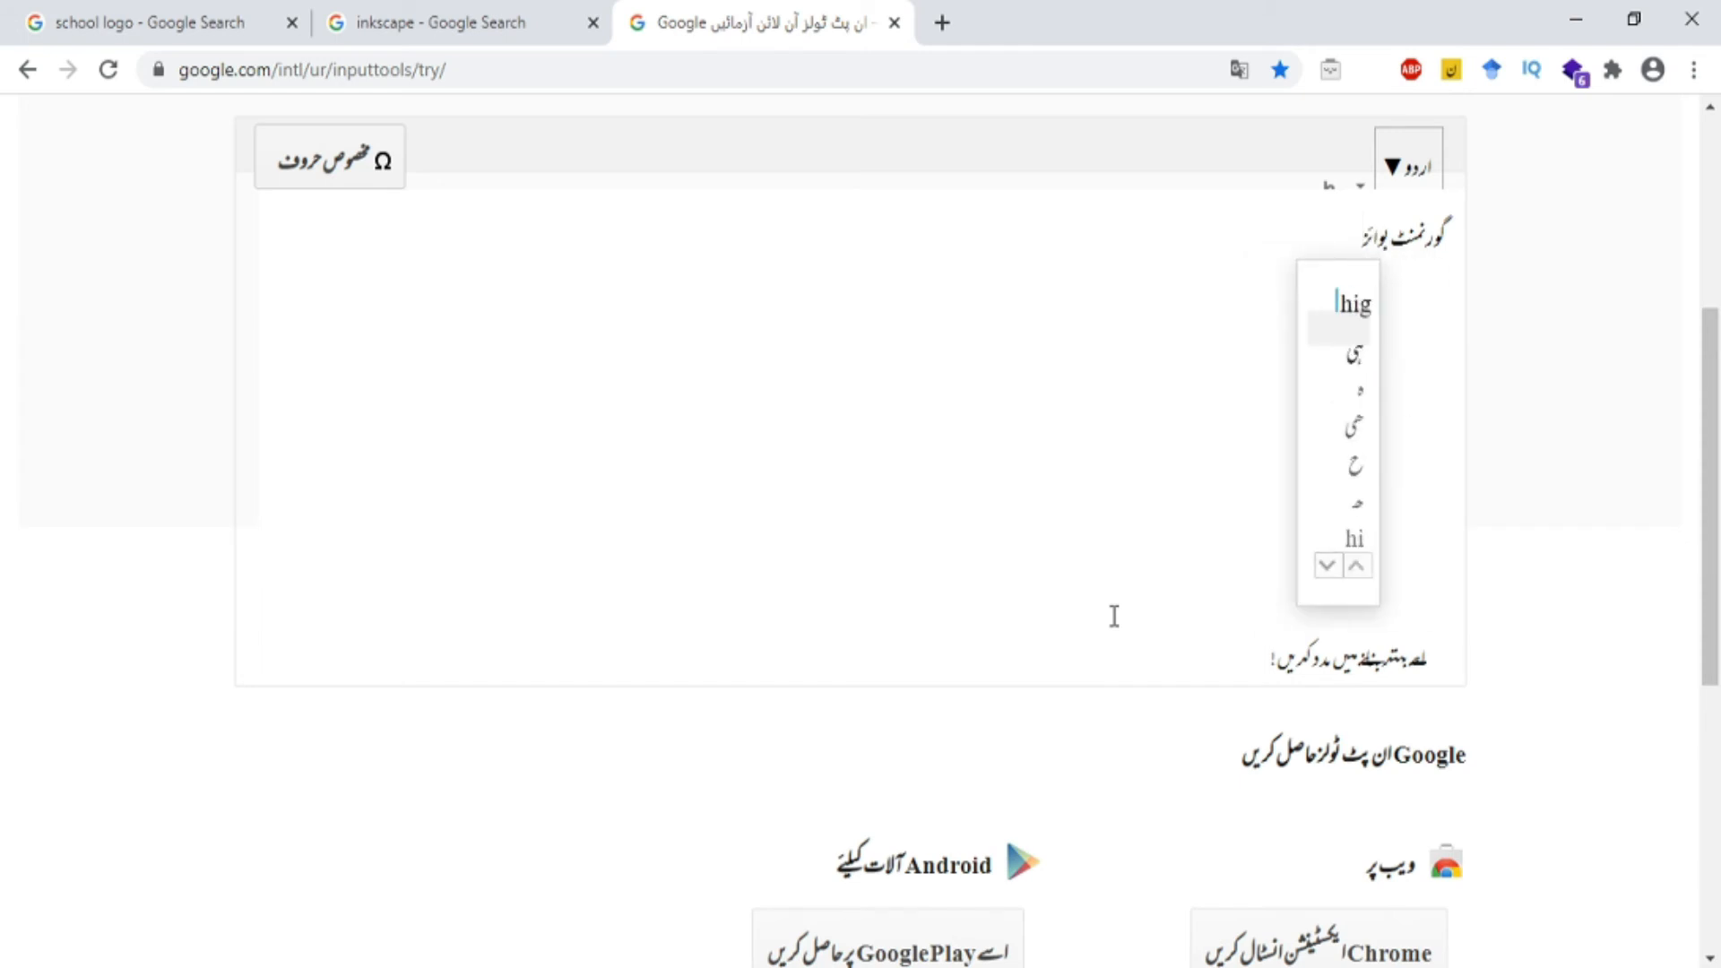
pyautogui.write('h')
pyautogui.press('space')
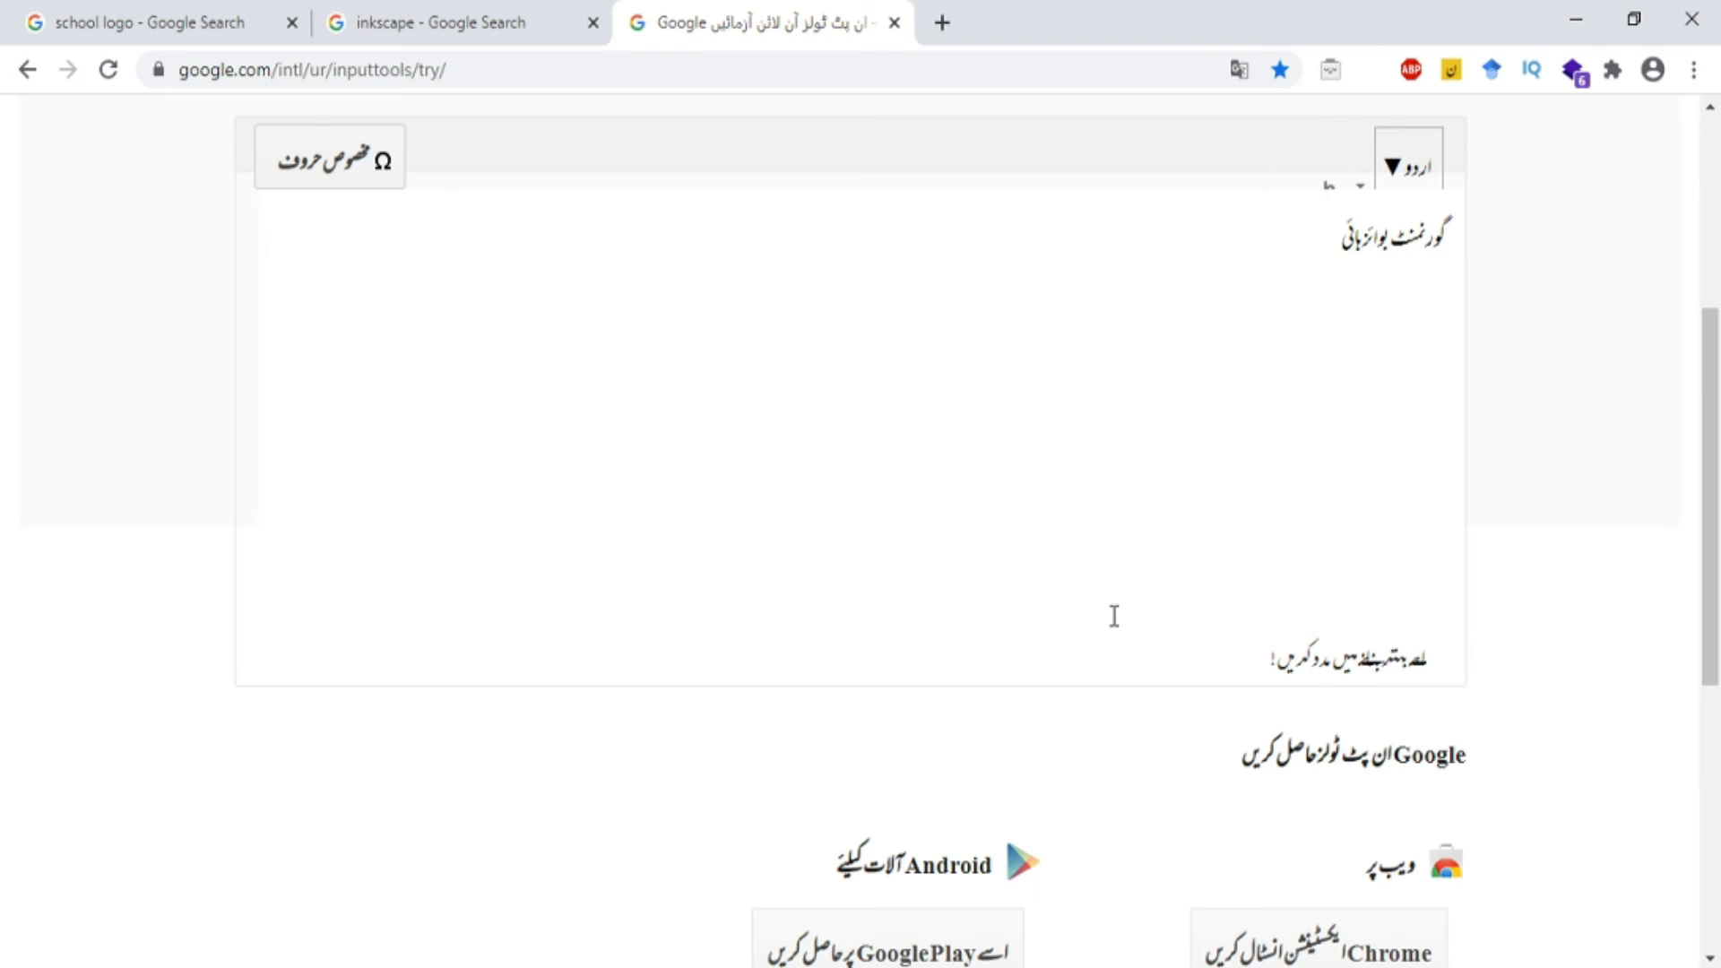
pyautogui.write('school')
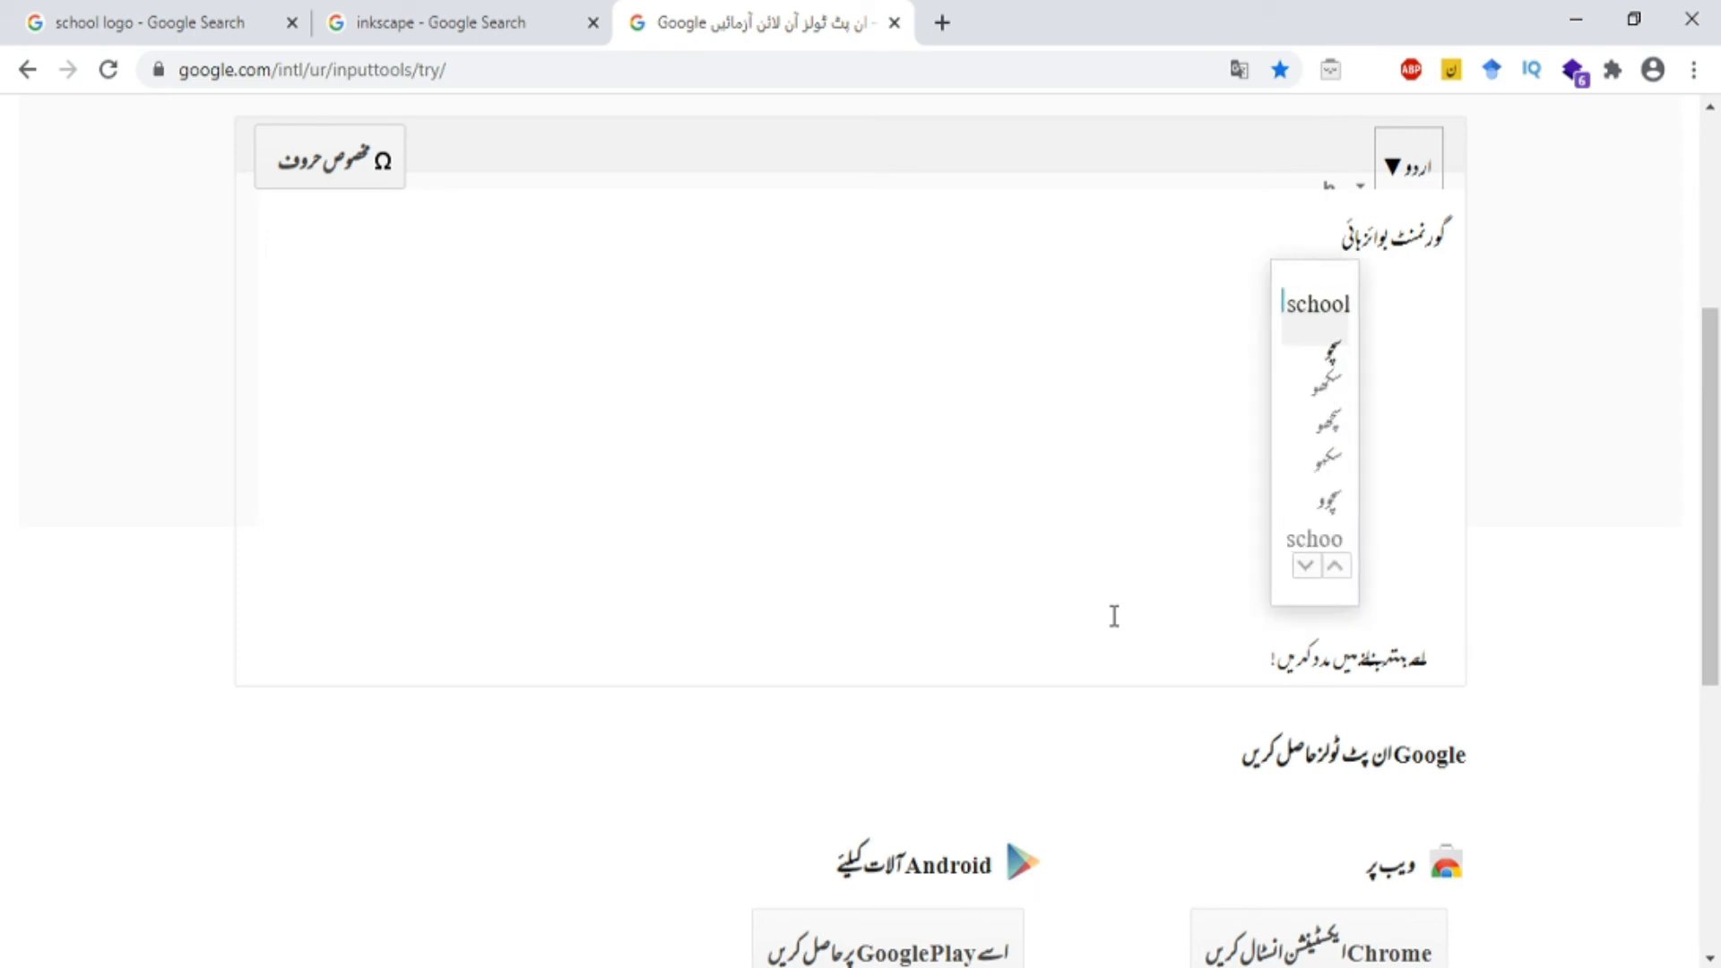
pyautogui.press('space')
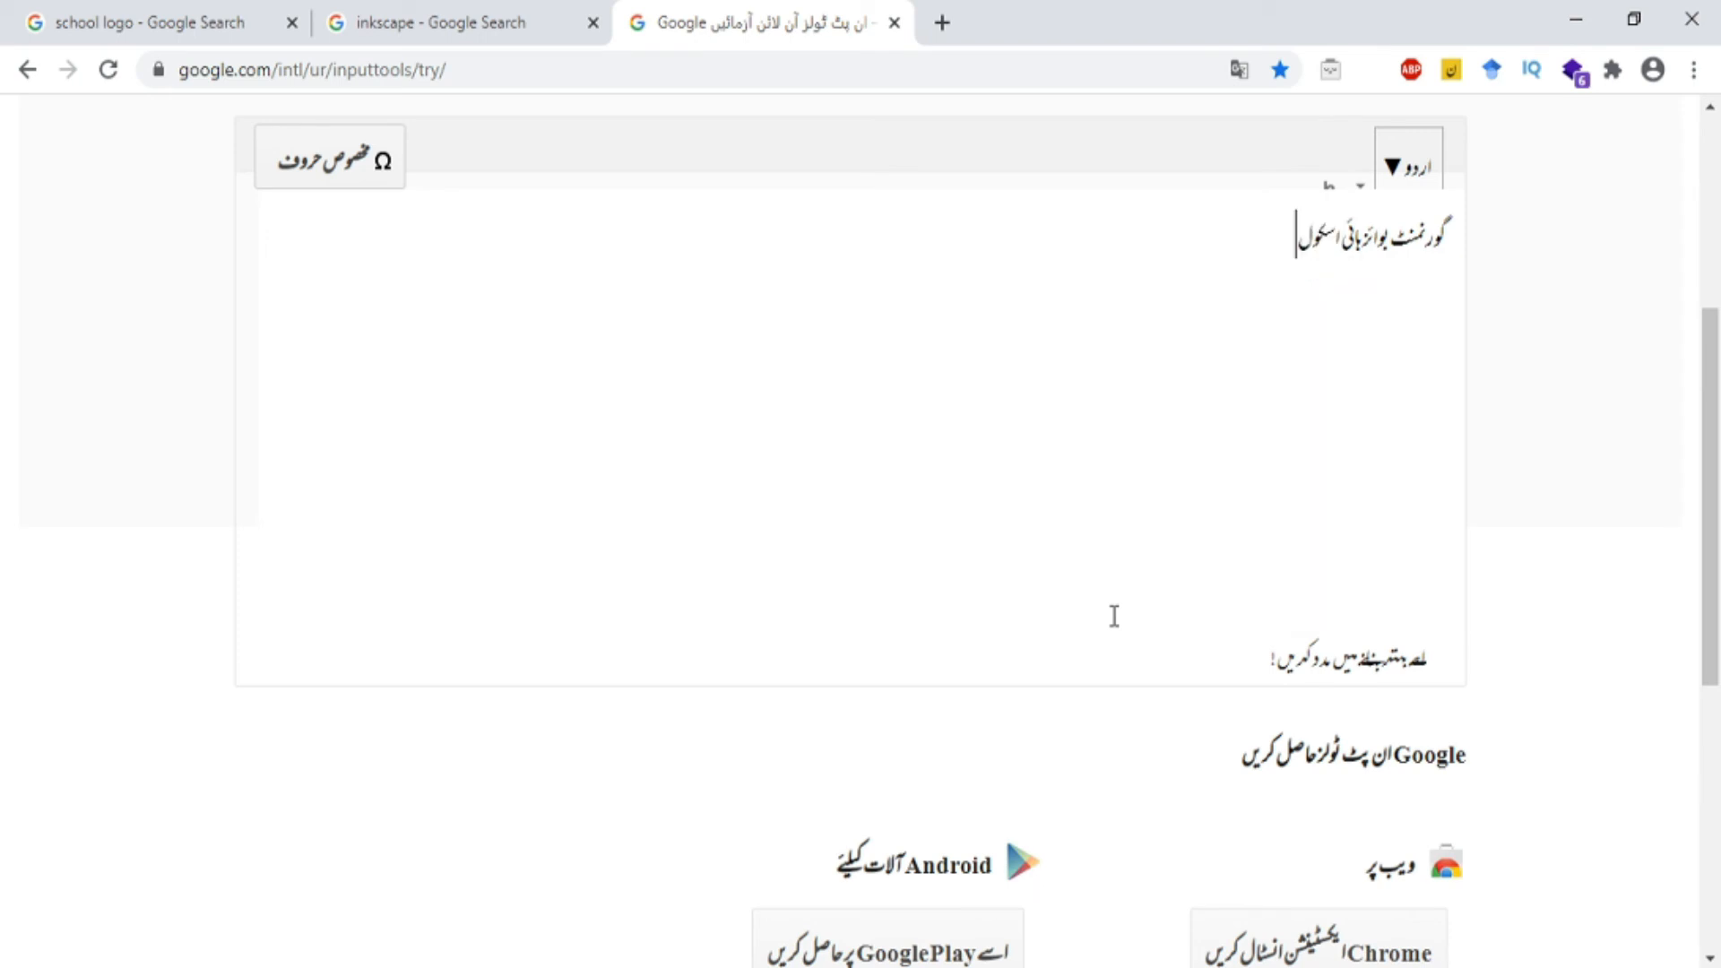
pyautogui.hotkey('ctrl', 'a')
pyautogui.hotkey('ctrl', 'c')
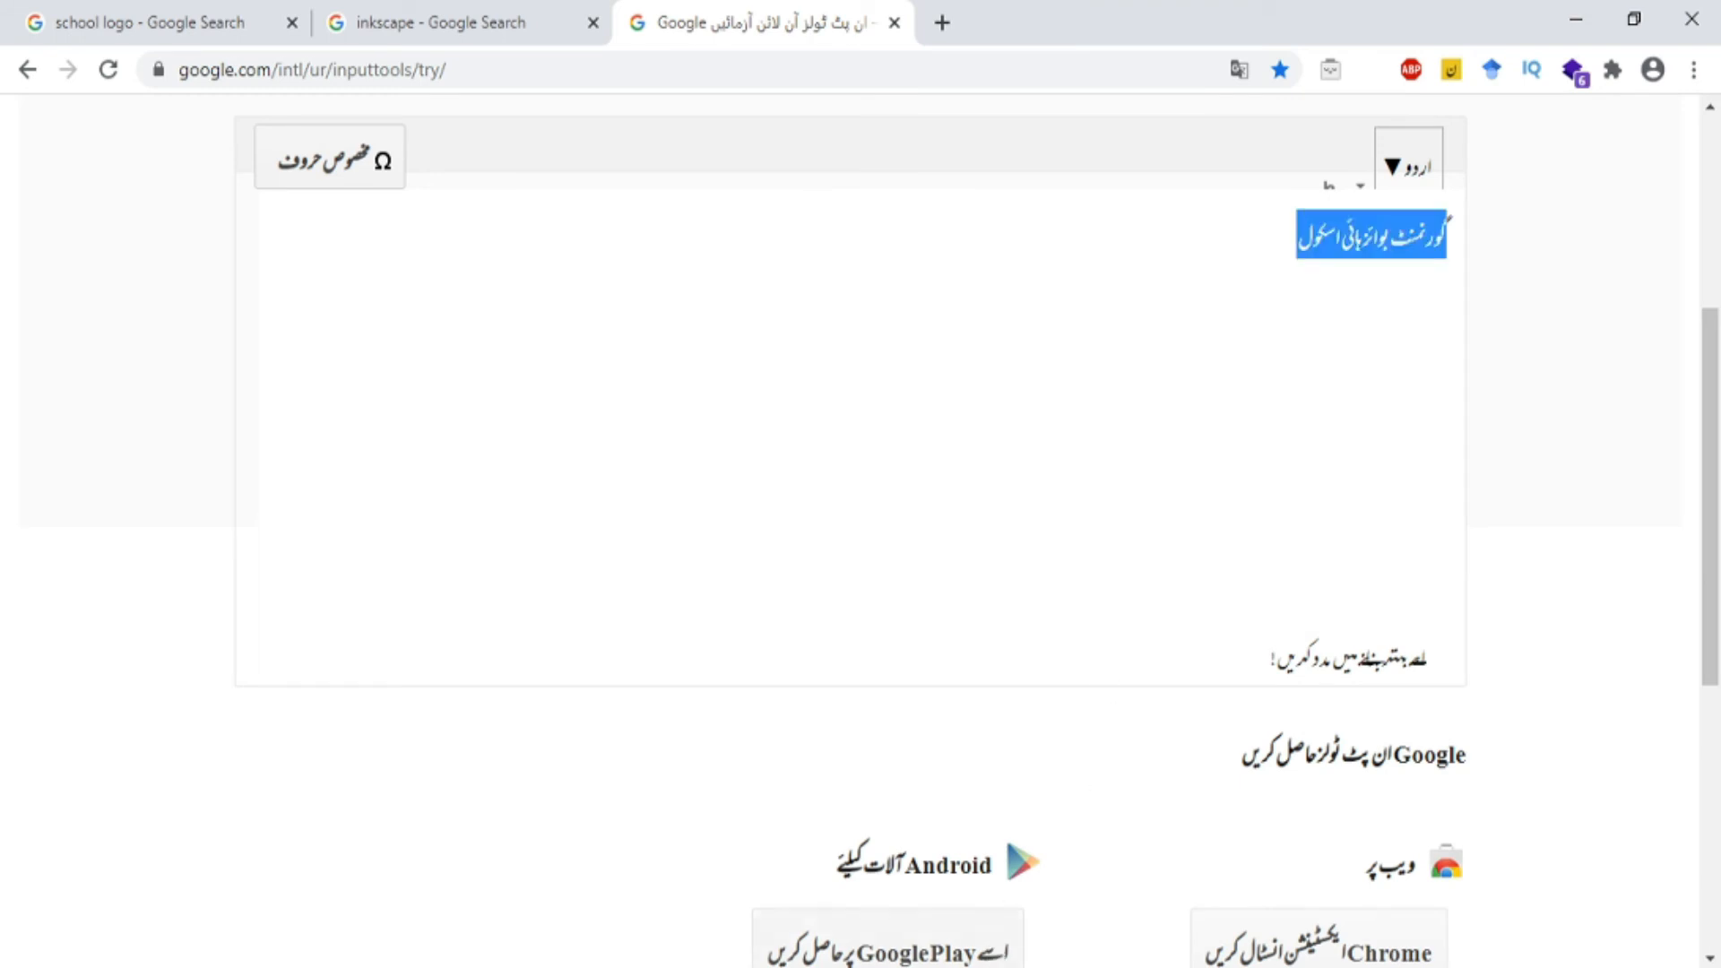
# - Switch to Inkscape and paste the copied Urdu school name into a new text frame beside the page
pyautogui.hotkey('alt', 'Tab')
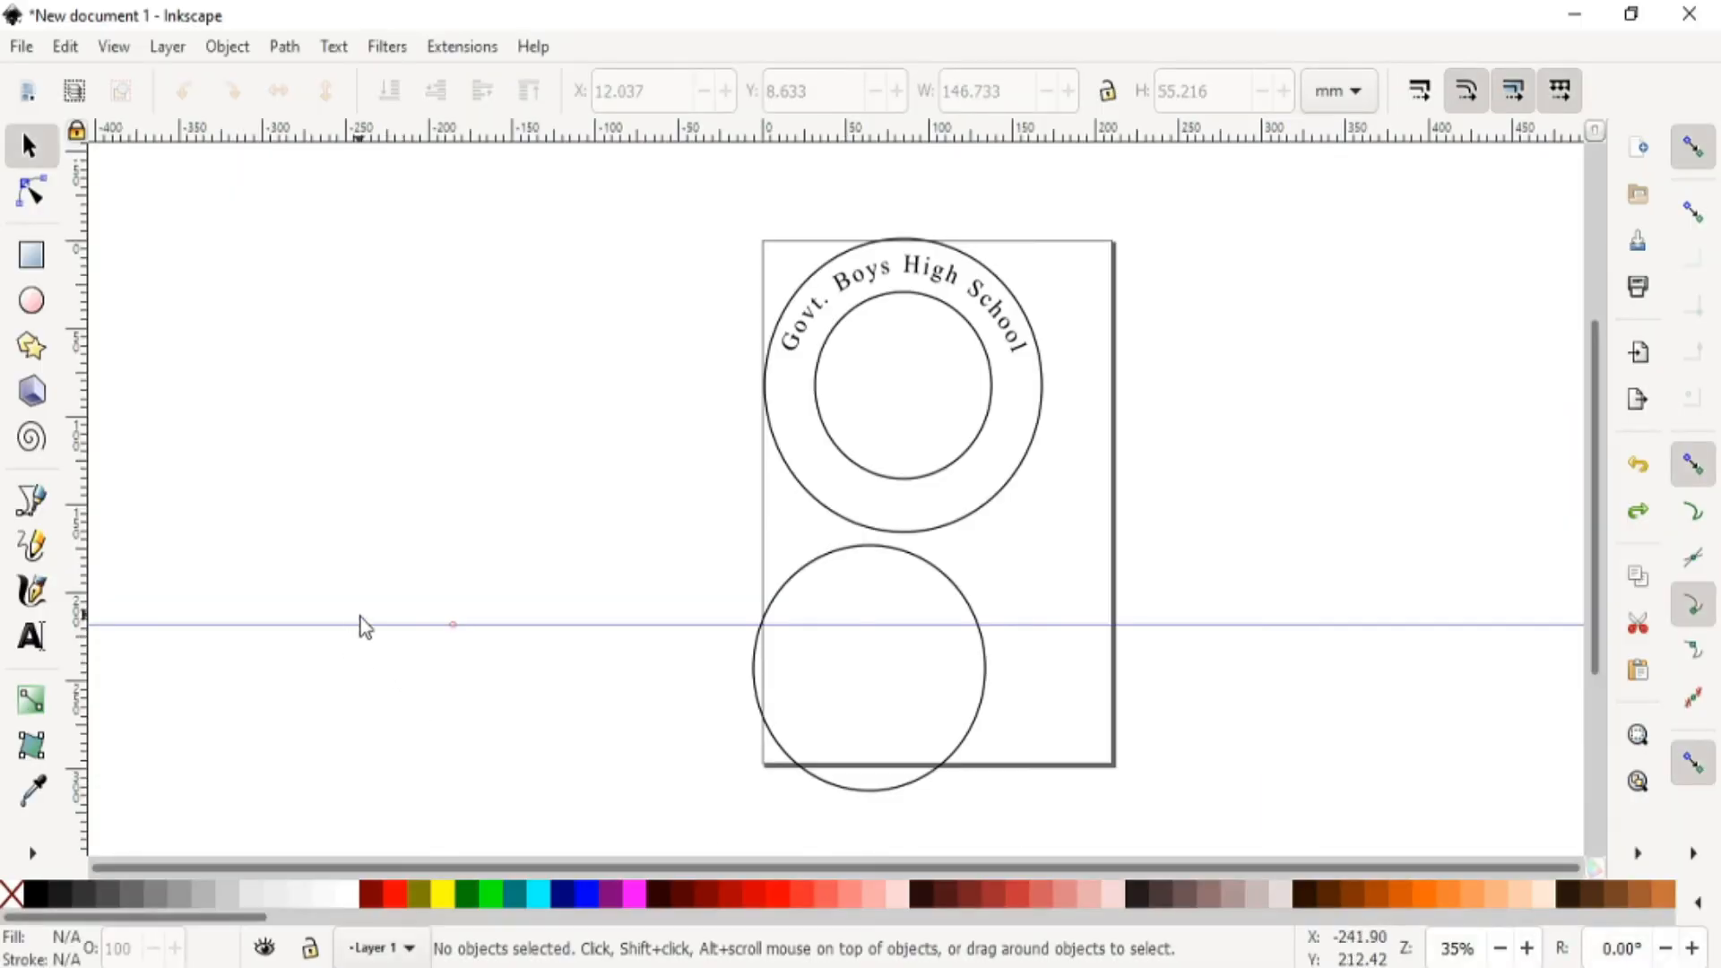
pyautogui.click(31, 638)
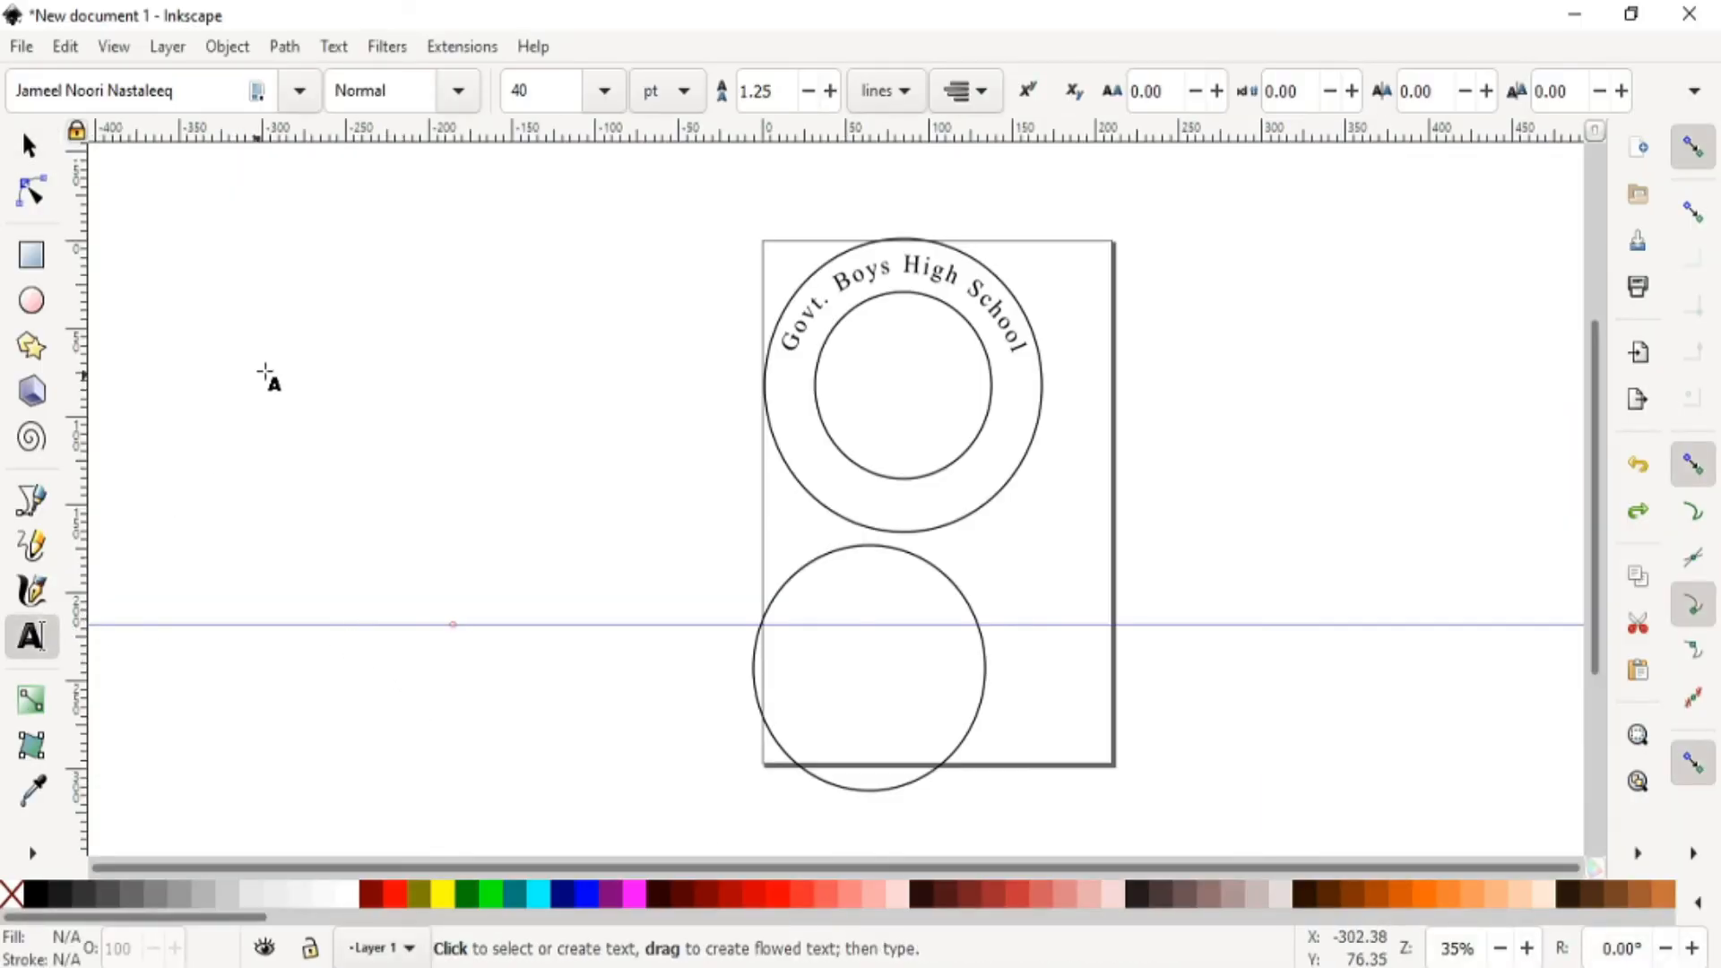
pyautogui.moveTo(465, 386); pyautogui.dragTo(660, 475)
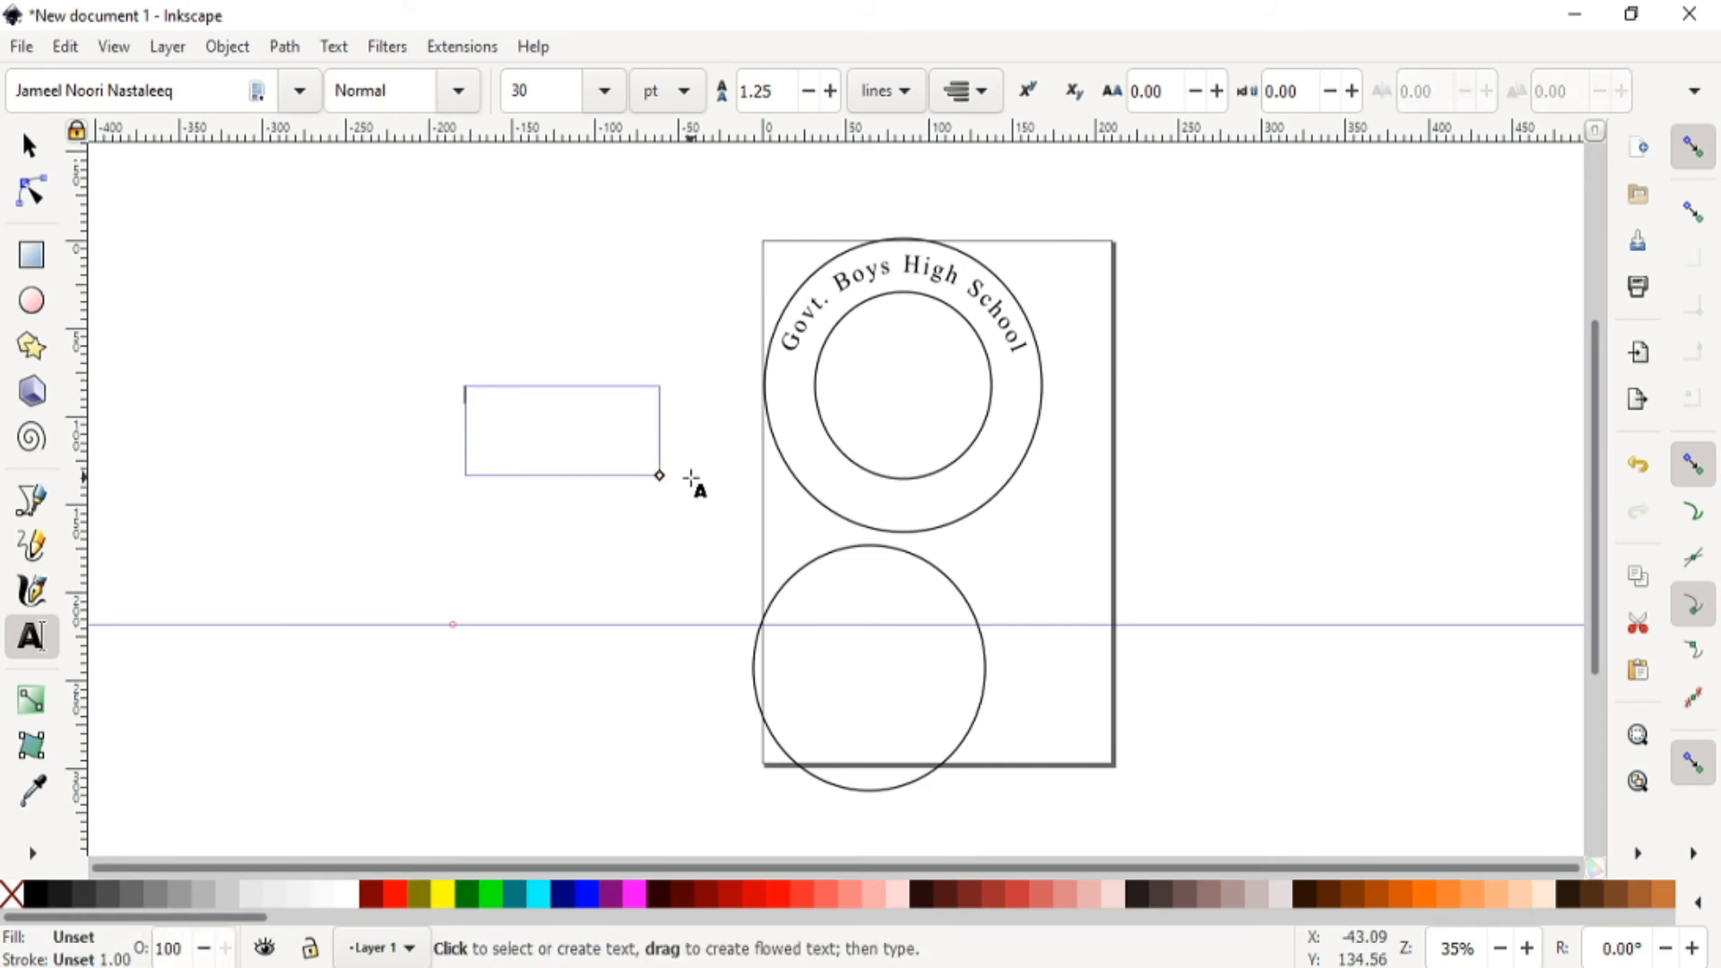
pyautogui.hotkey('ctrl', 'v')
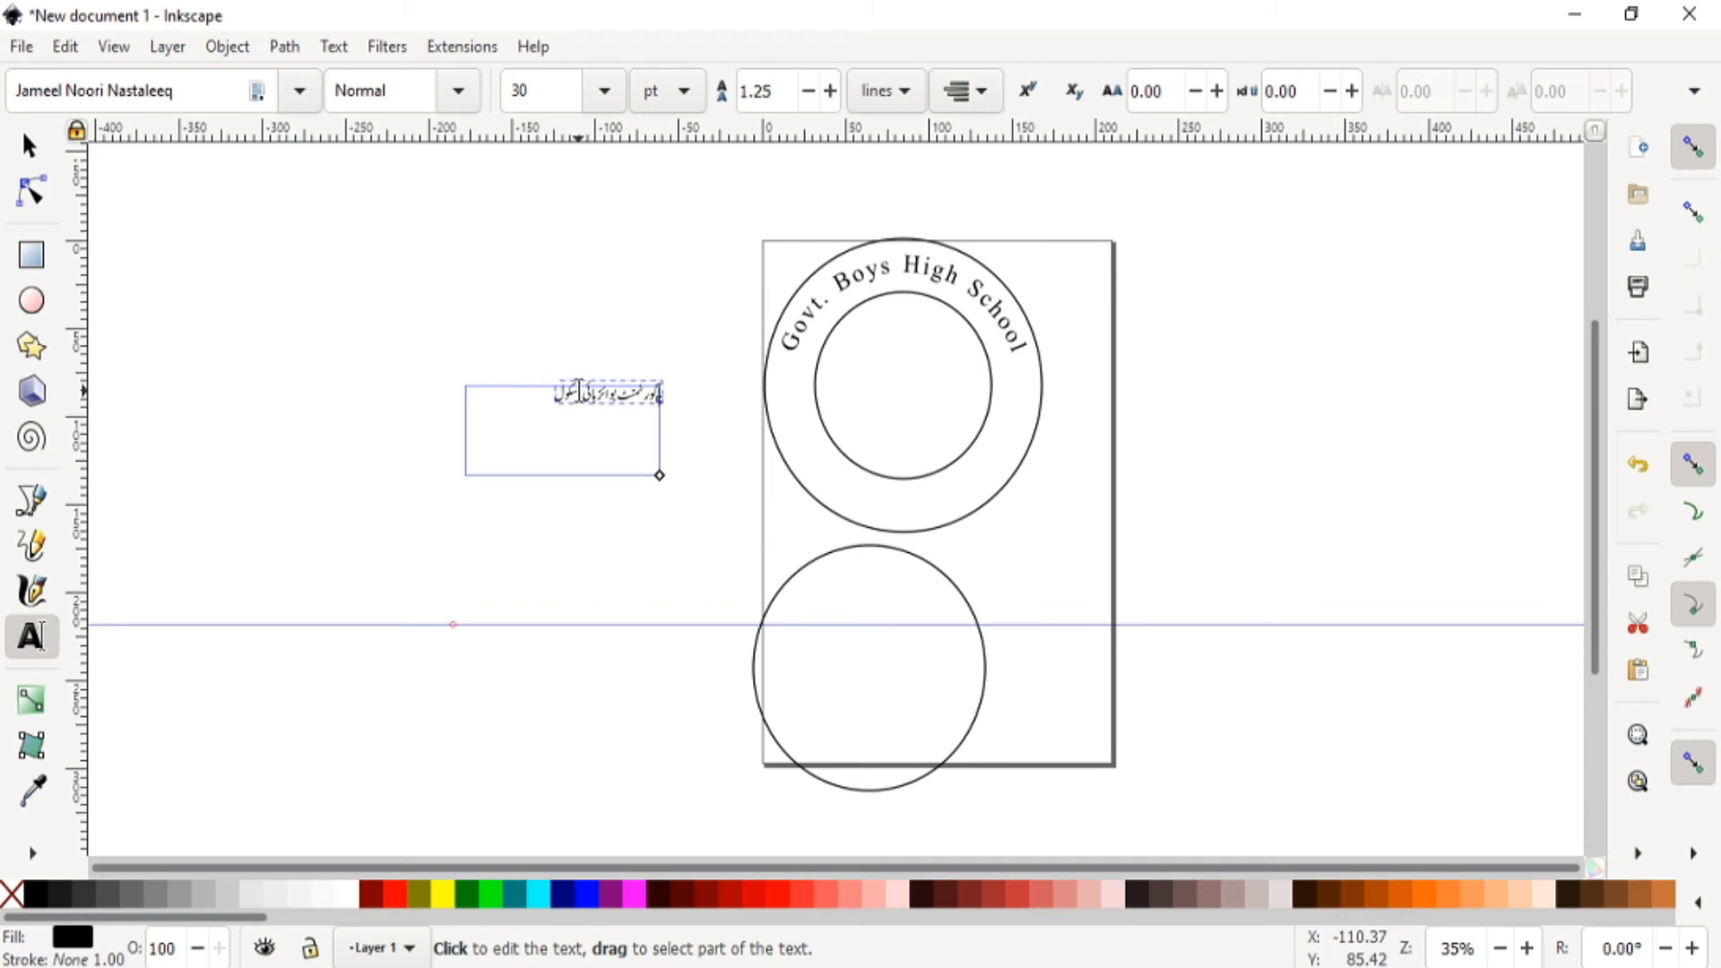
# - Set the Urdu school name's font size to 40 pt and move the text slightly lower beside the page
pyautogui.hotkey('ctrl', 'a')
pyautogui.click(537, 87)
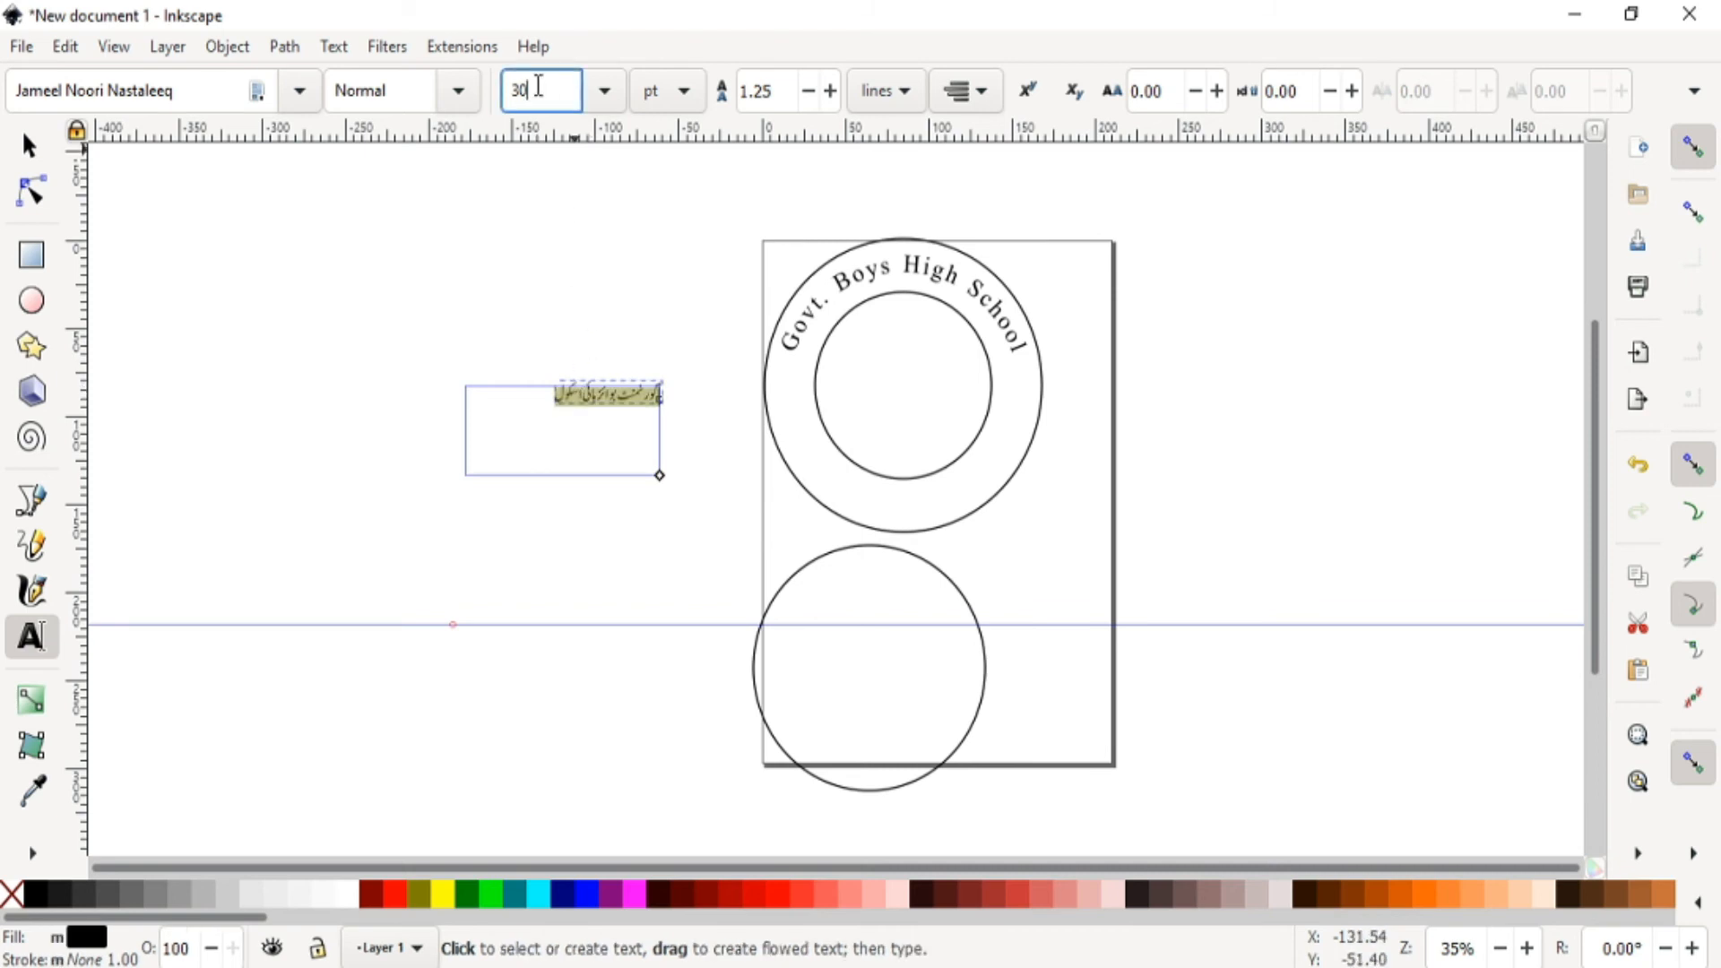
pyautogui.press('BackSpace')
pyautogui.press('BackSpace')
pyautogui.write('40')
pyautogui.press('Return')
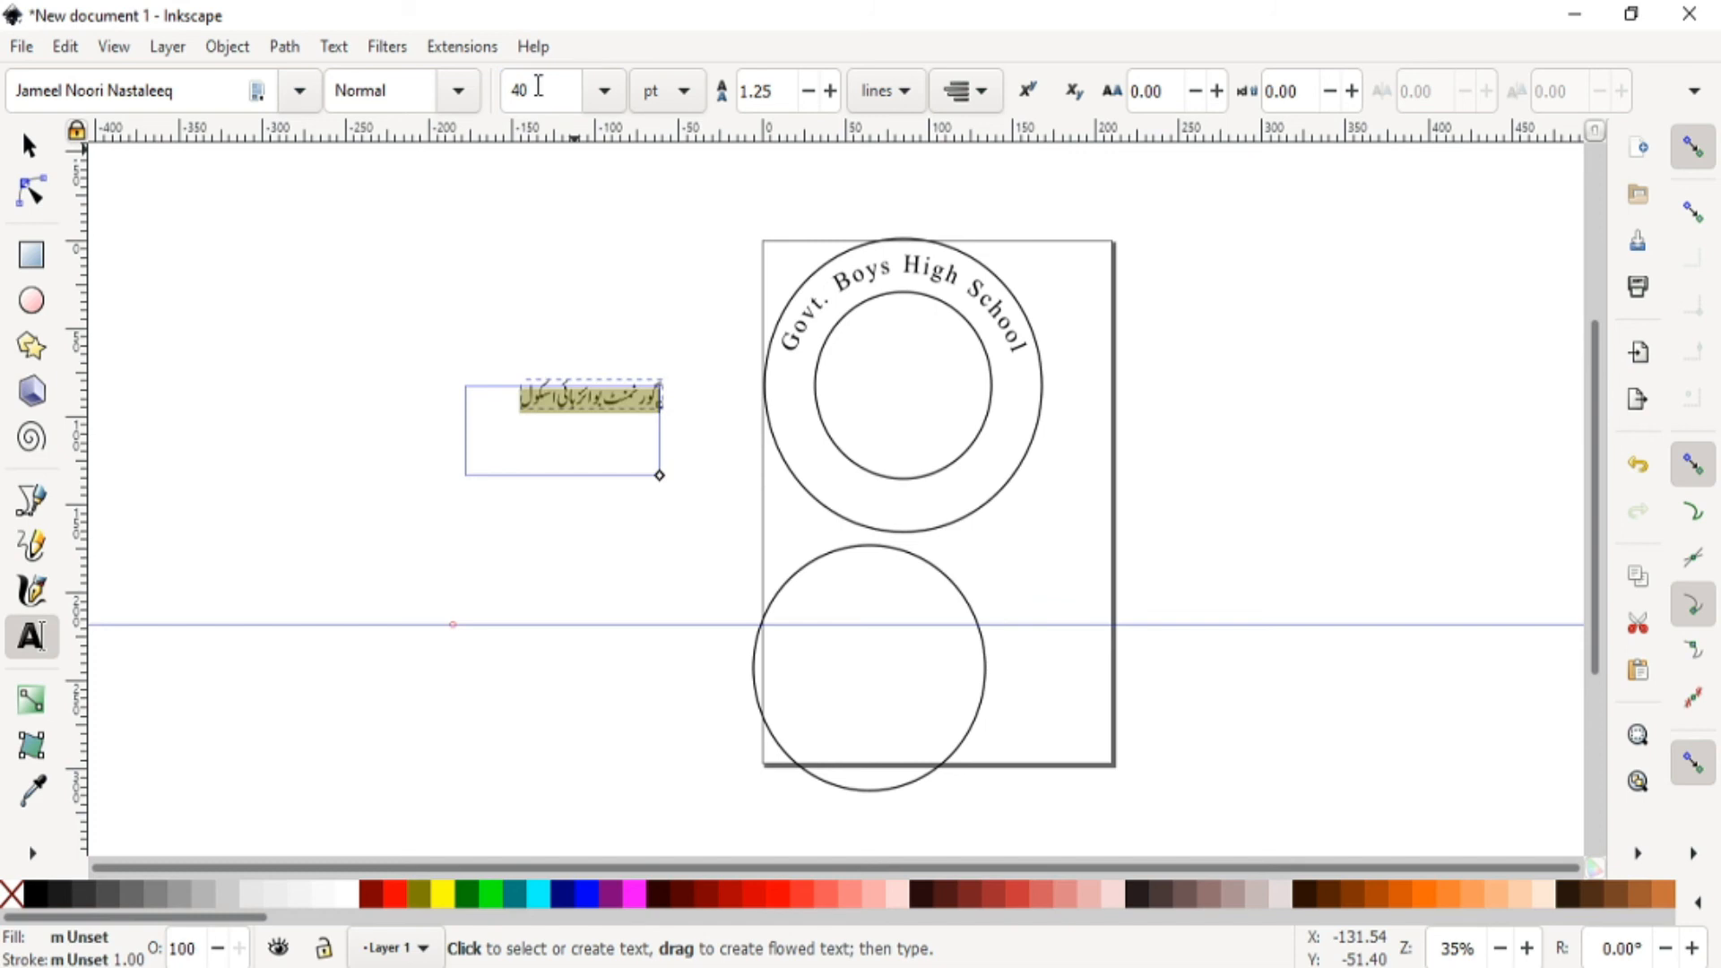
pyautogui.click(25, 154)
pyautogui.moveTo(614, 435); pyautogui.dragTo(640, 532)
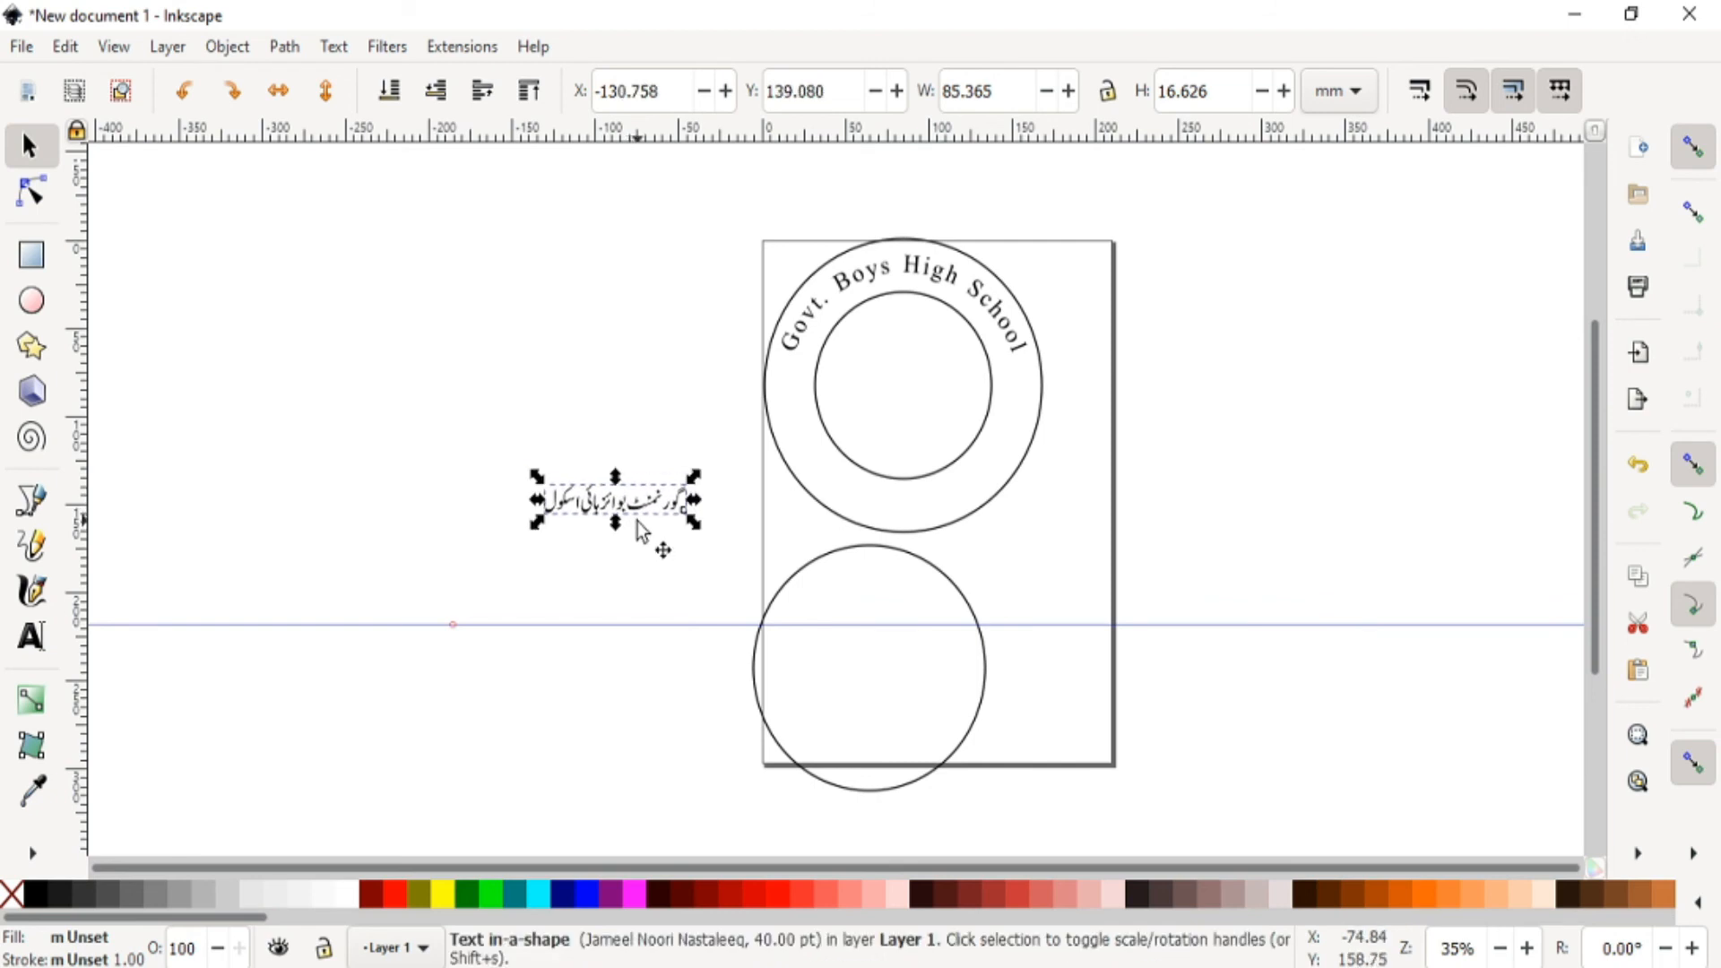
# - Put the Urdu school name on the lower circle as its path and flip the text and circle horizontally
pyautogui.keyDown('shift'); pyautogui.click(803, 578); pyautogui.keyUp('shift')
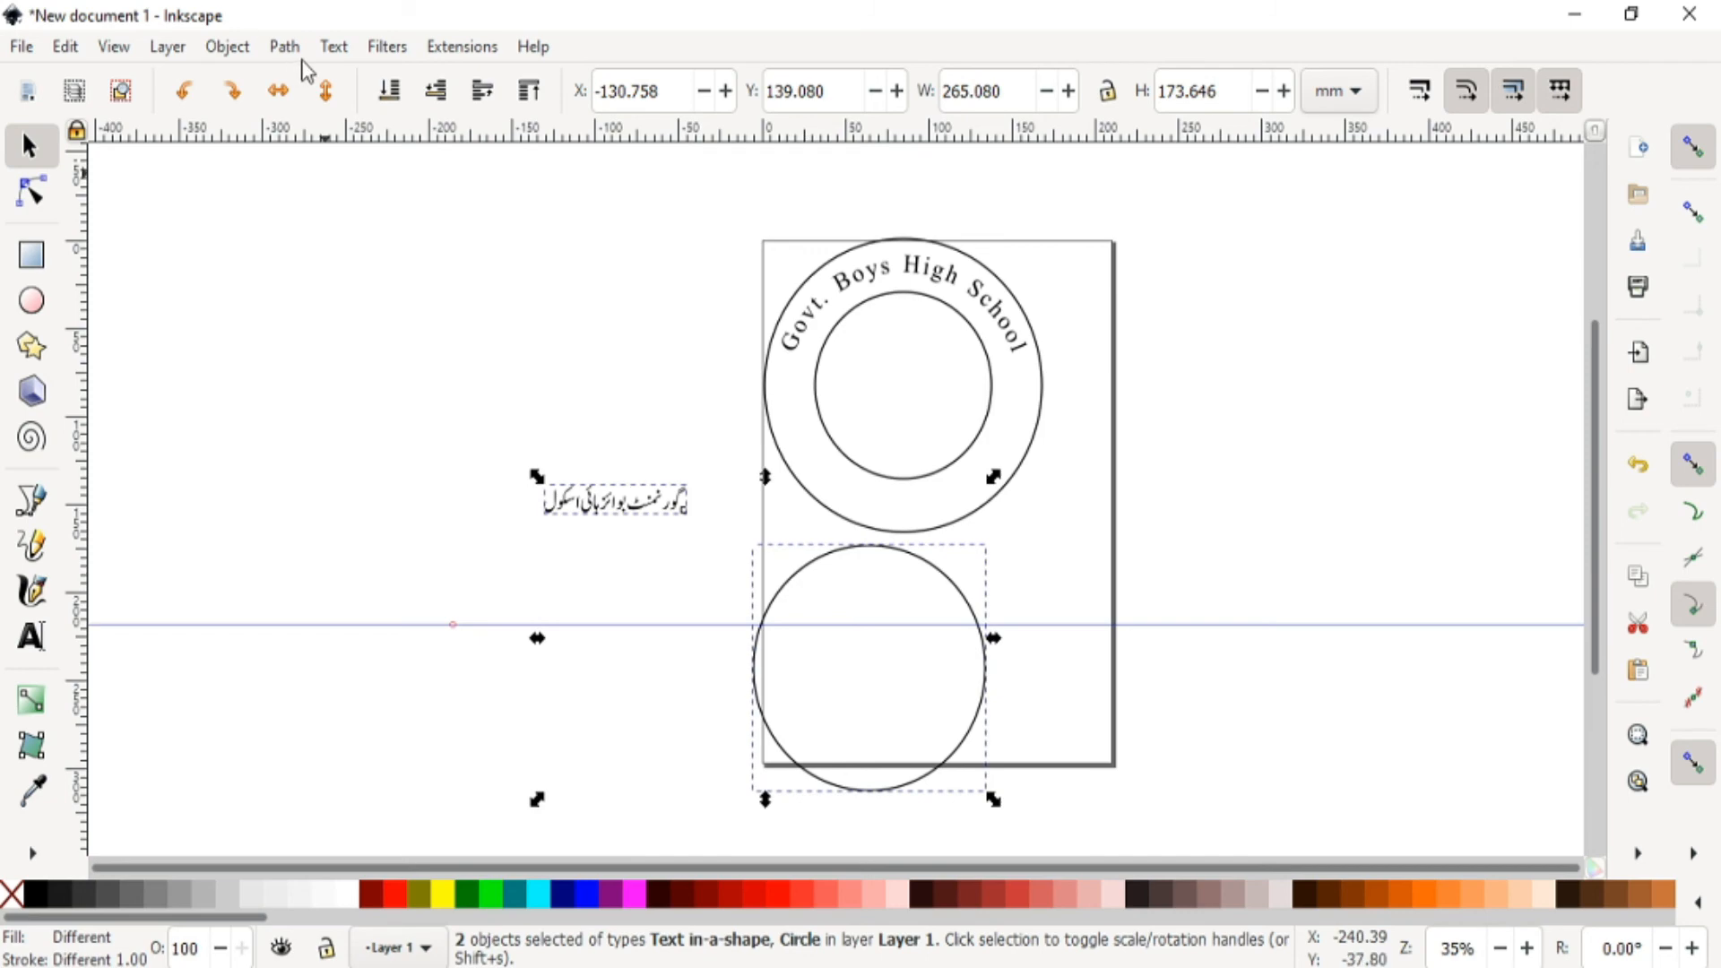
pyautogui.click(341, 53)
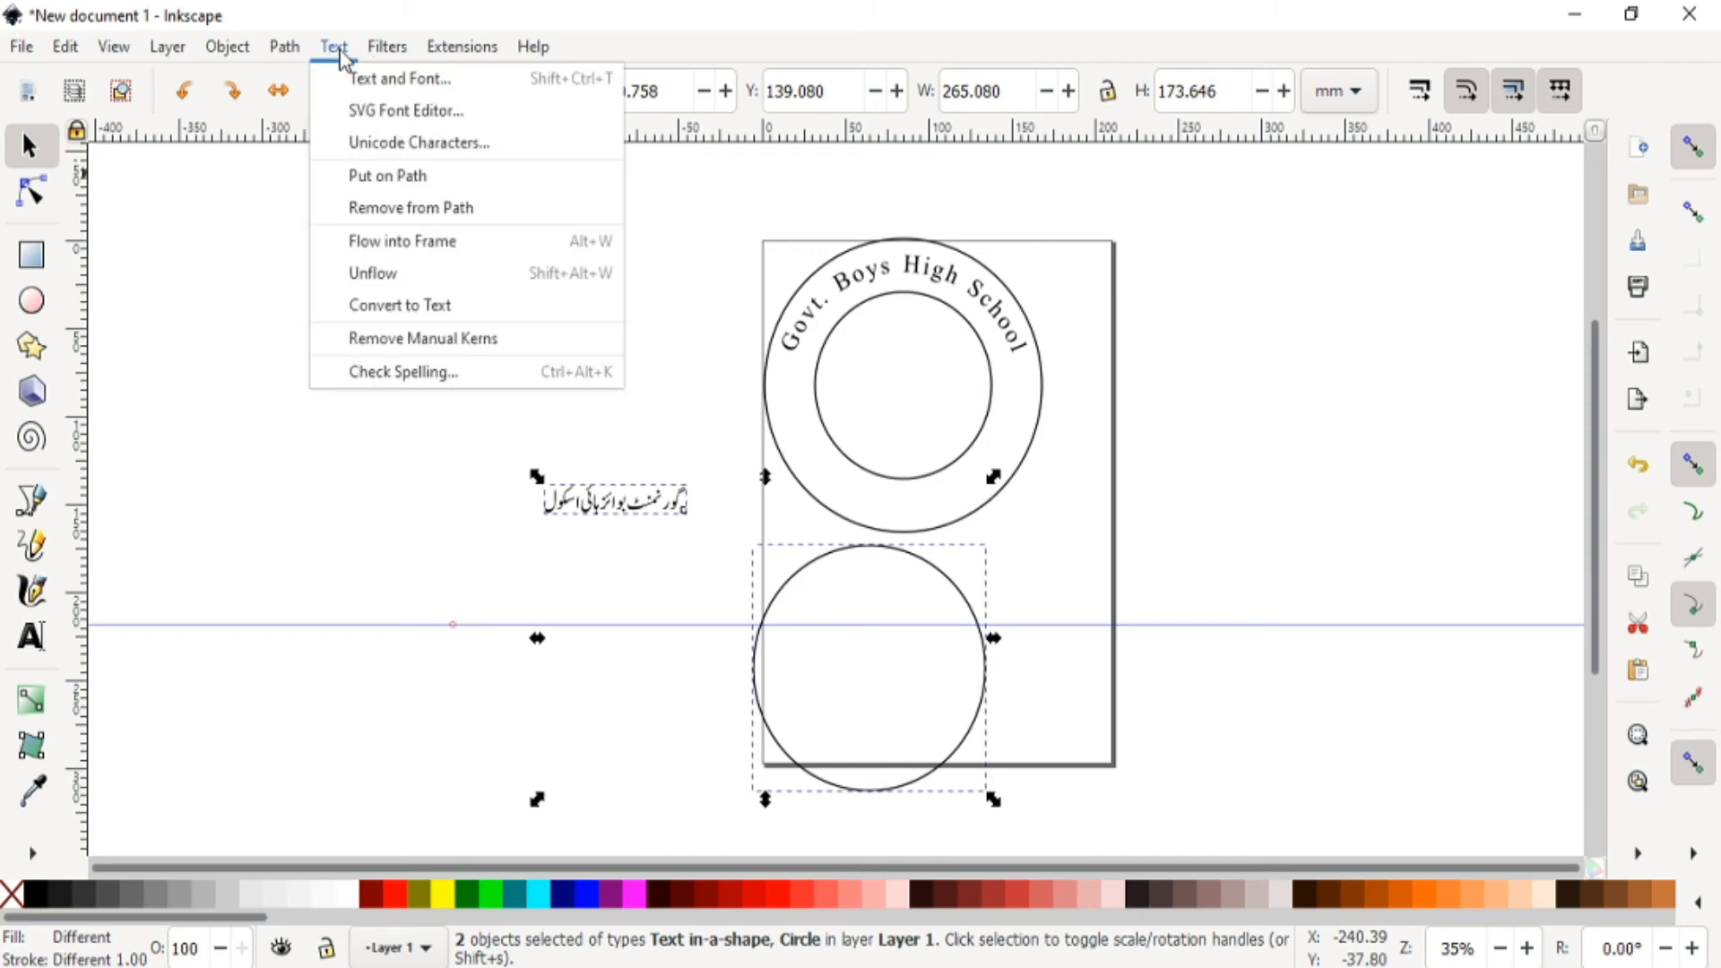
pyautogui.click(381, 173)
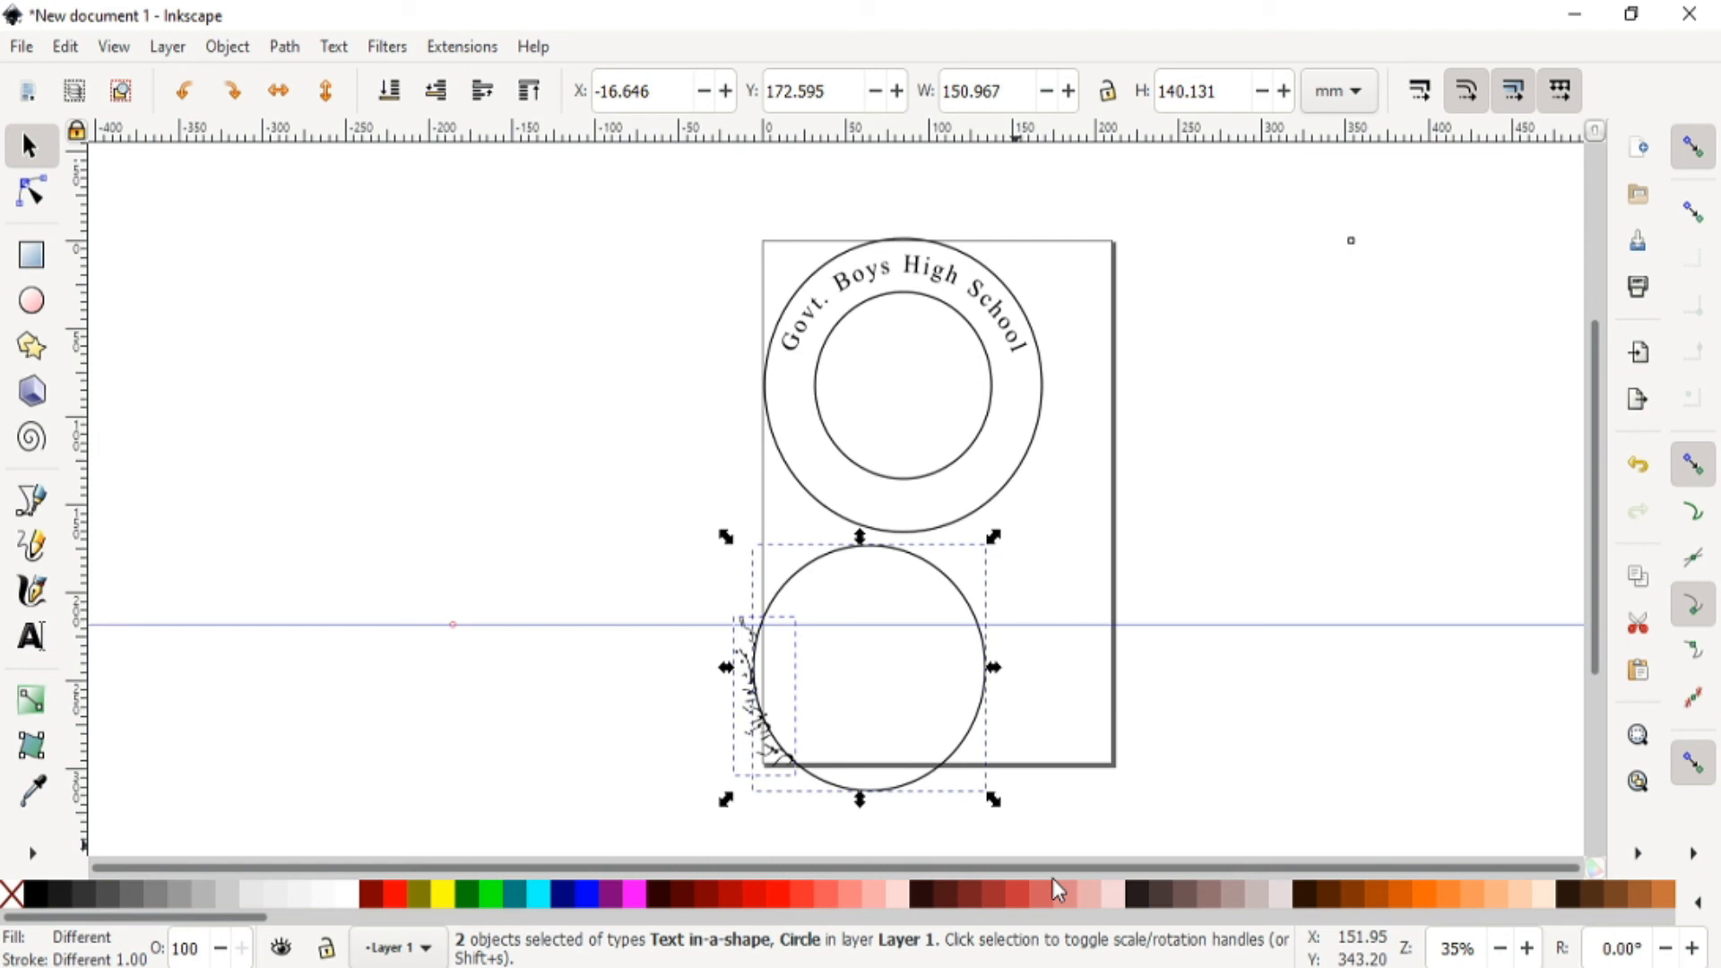
pyautogui.click(279, 92)
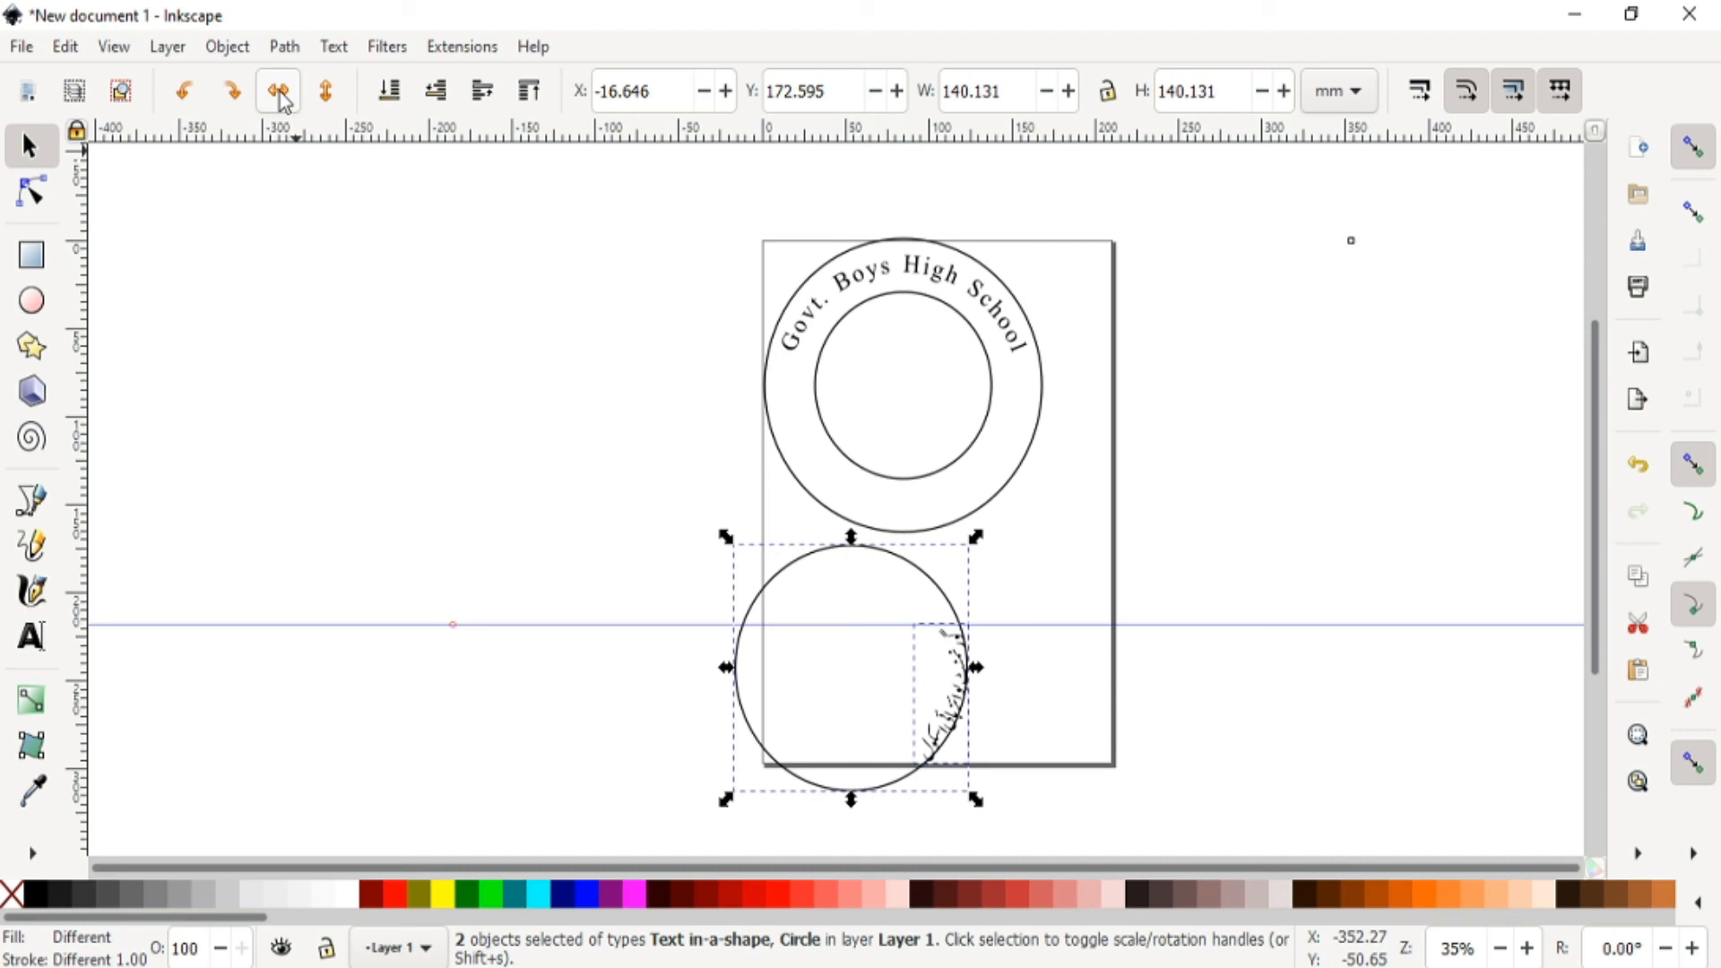
# - Rotate the lower circle so the Urdu school name curves along its bottom, levelling the text ends against the lowered horizontal guide
pyautogui.click(1202, 664)
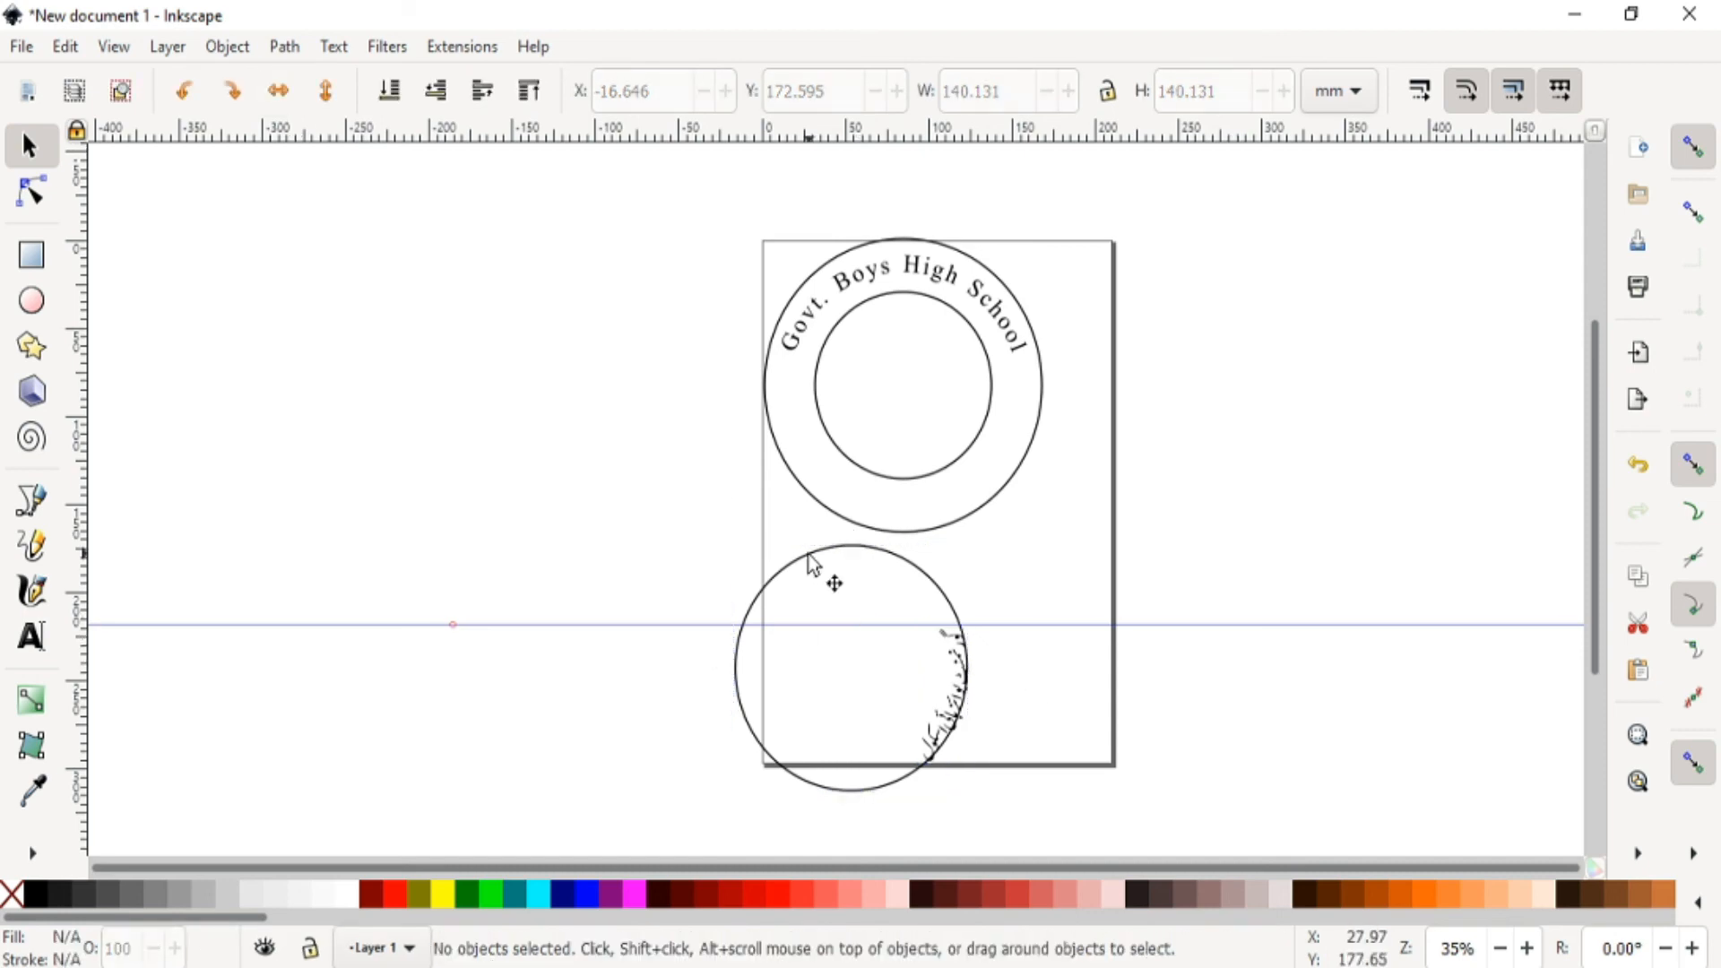
pyautogui.click(808, 554)
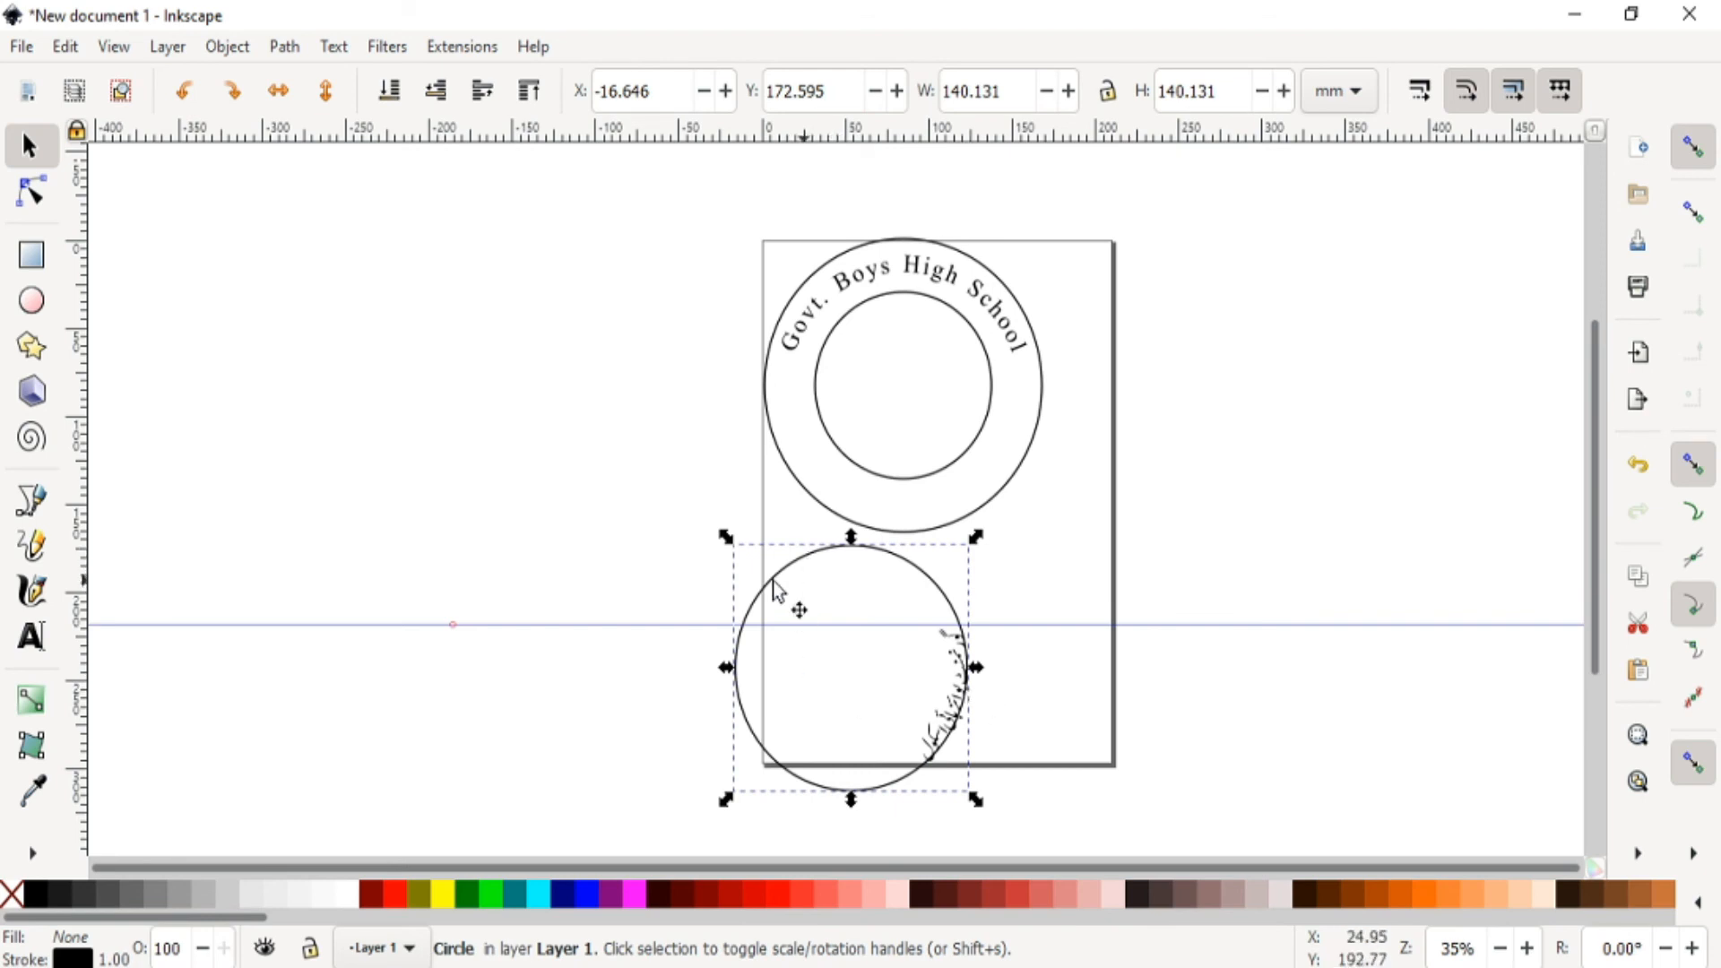
pyautogui.click(779, 584)
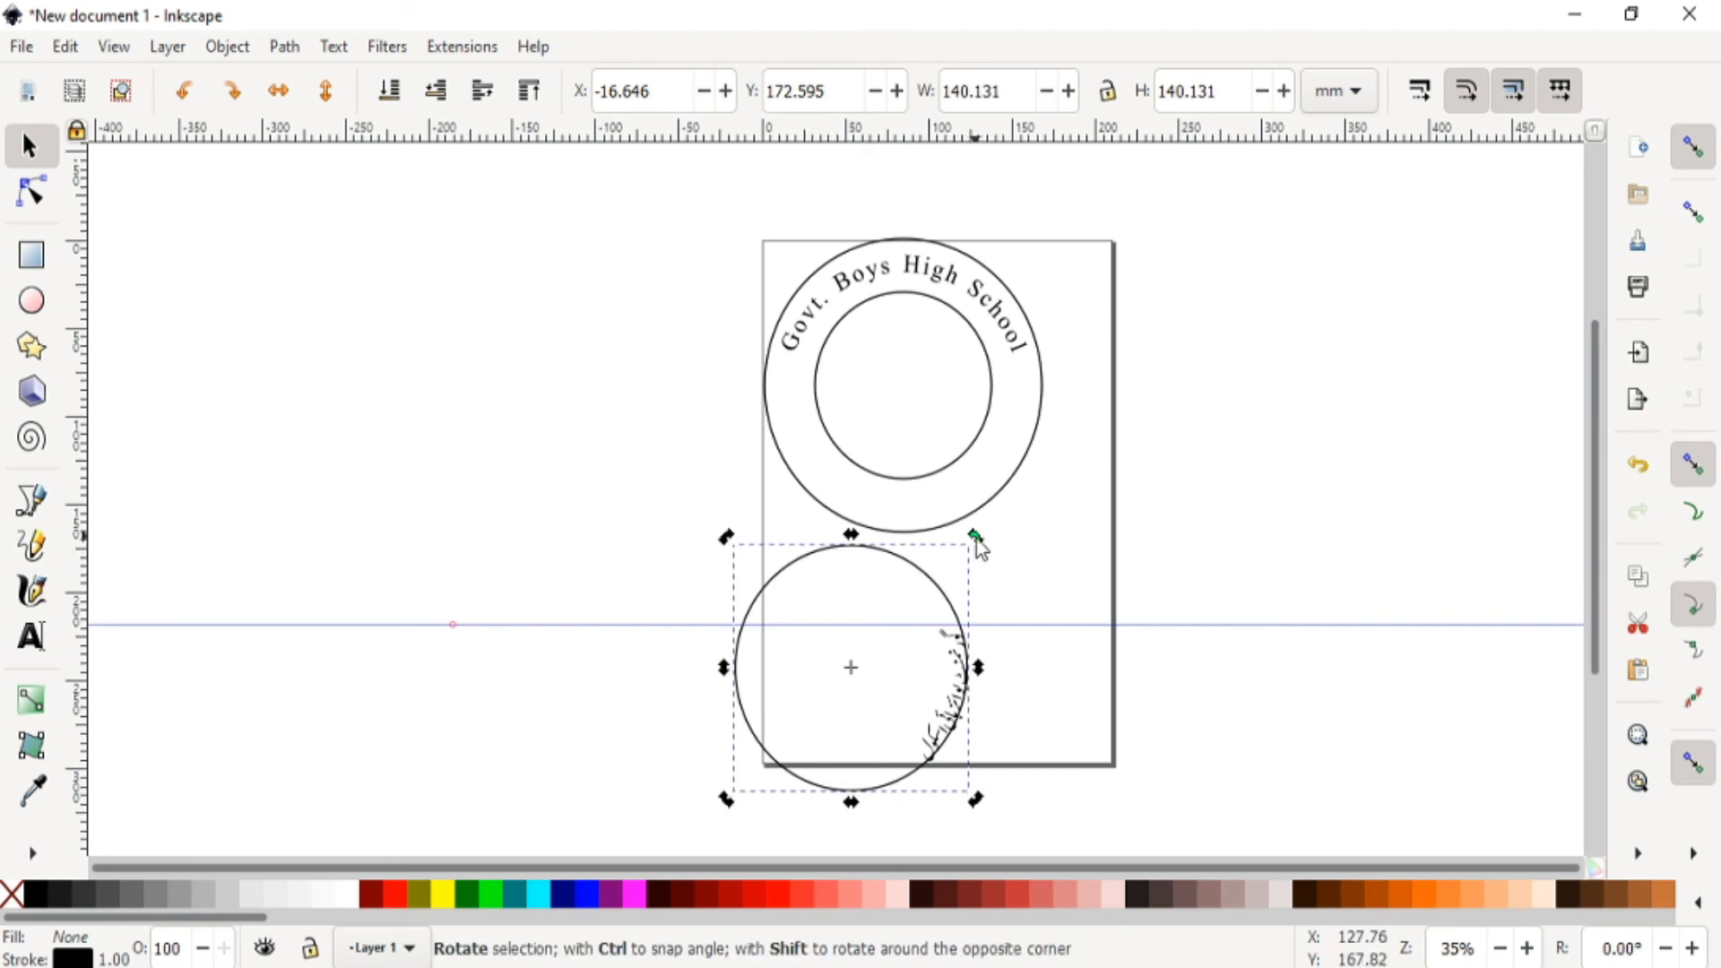
pyautogui.moveTo(976, 540); pyautogui.dragTo(992, 744)
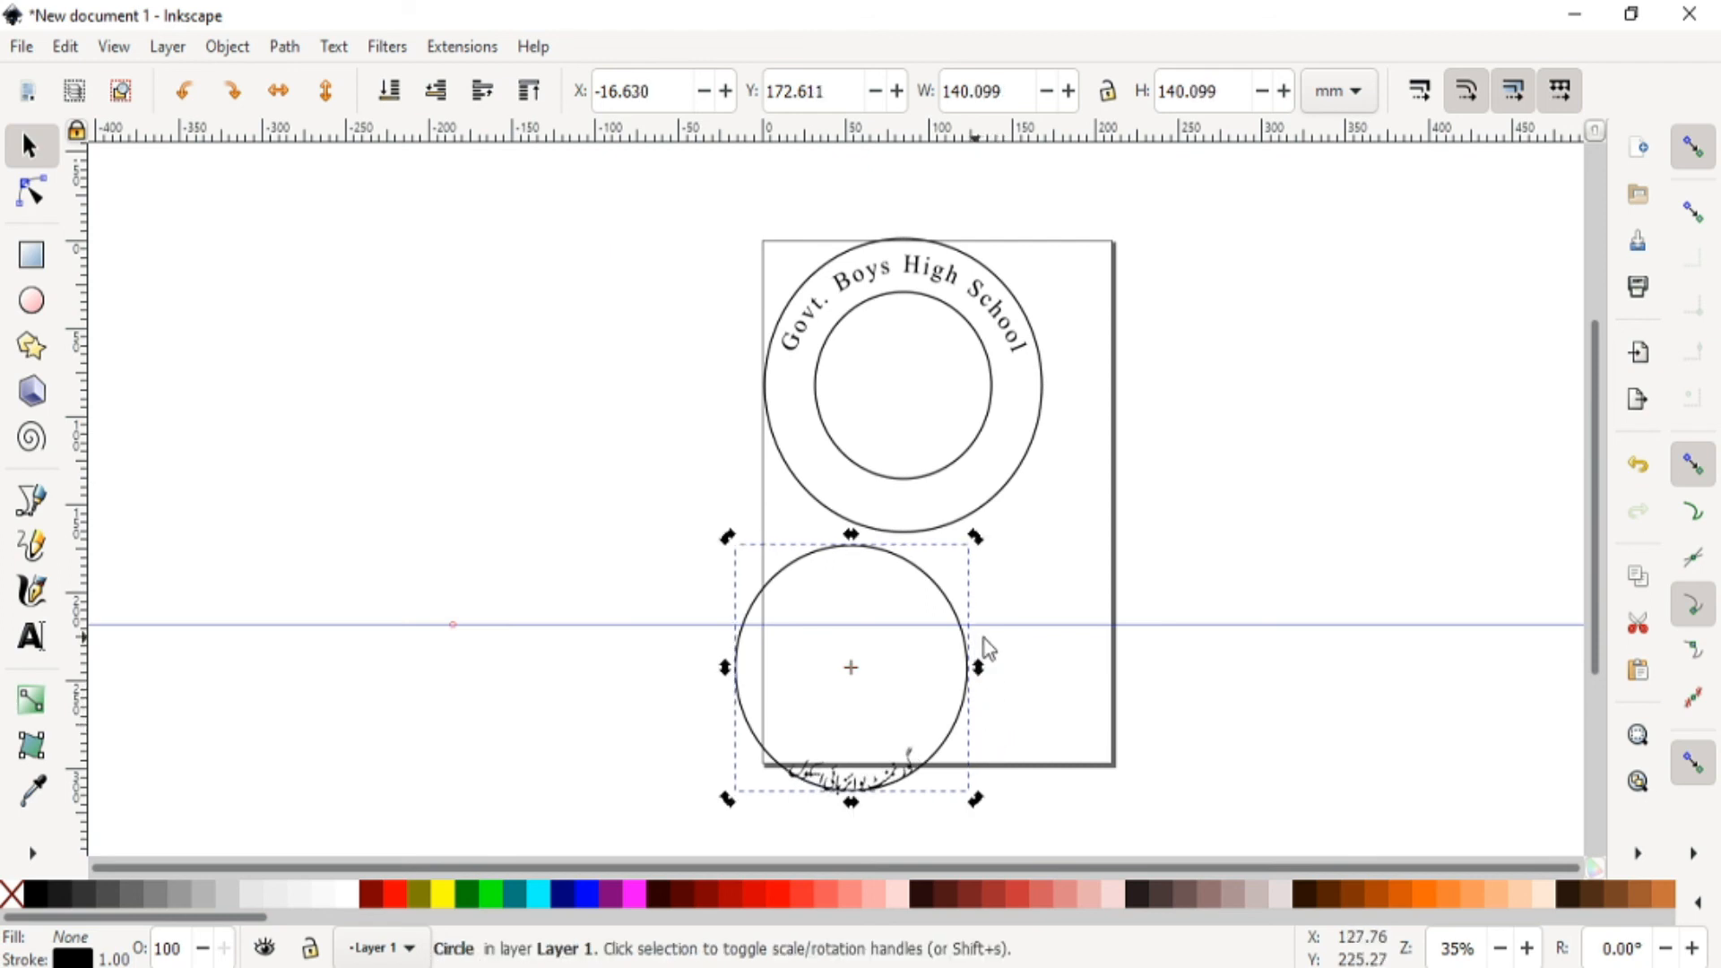
pyautogui.moveTo(1029, 624); pyautogui.dragTo(1032, 761)
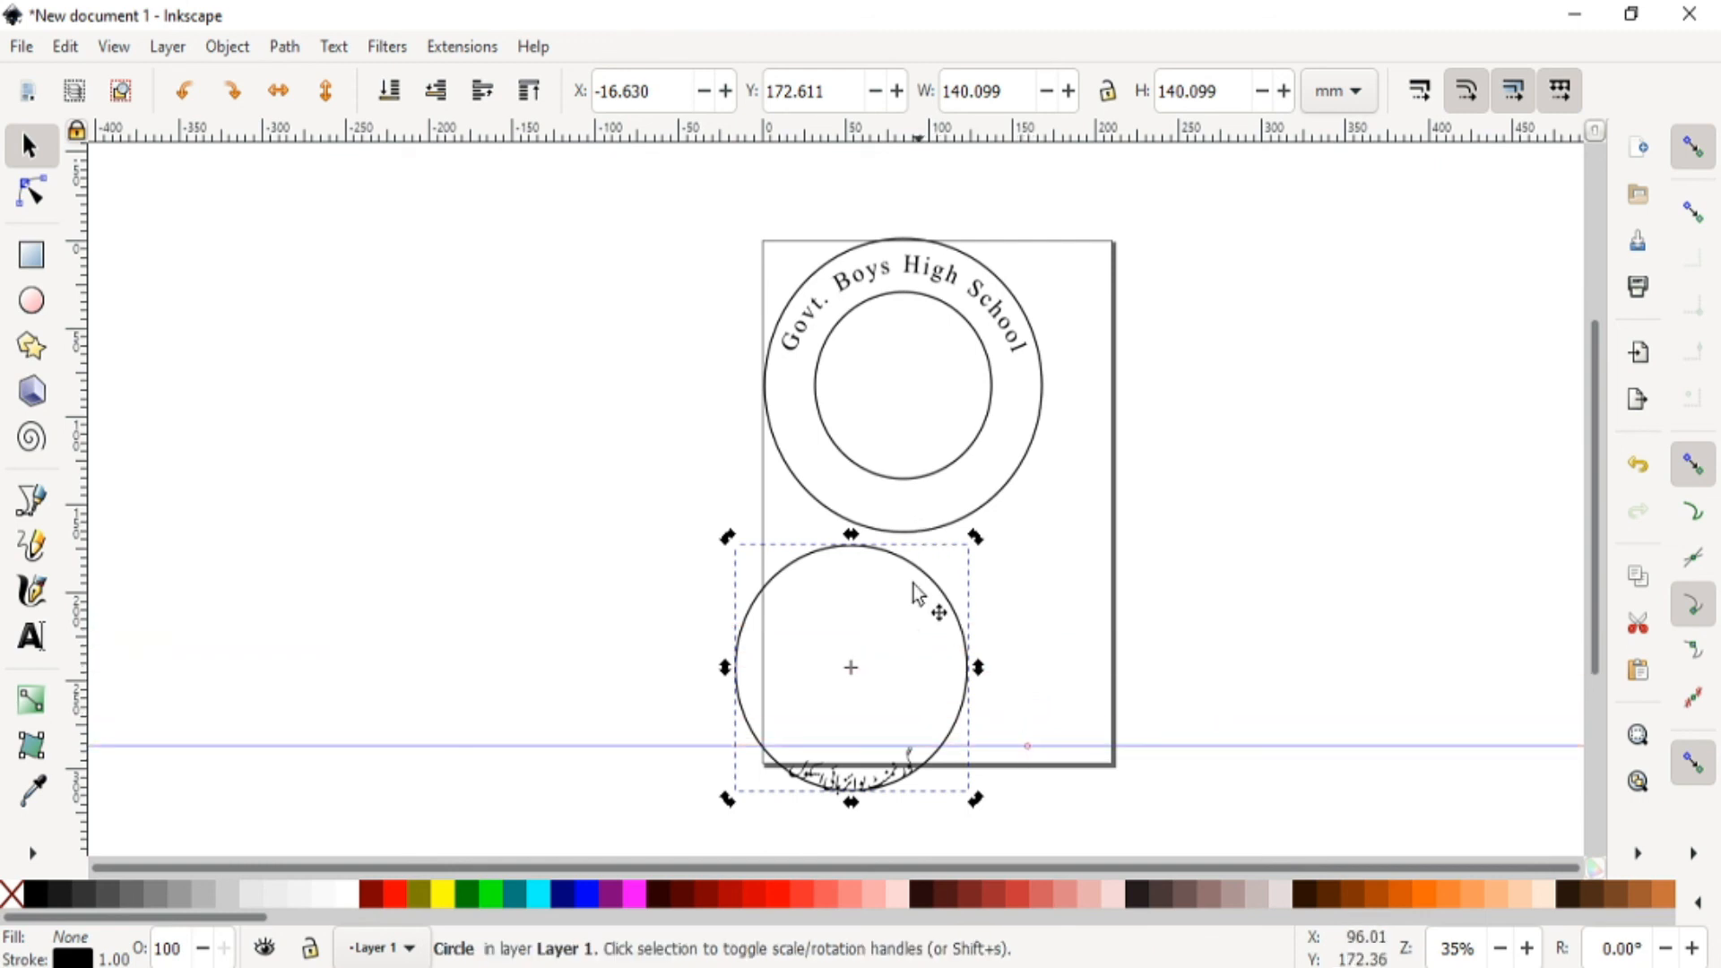
pyautogui.moveTo(976, 541); pyautogui.dragTo(991, 558)
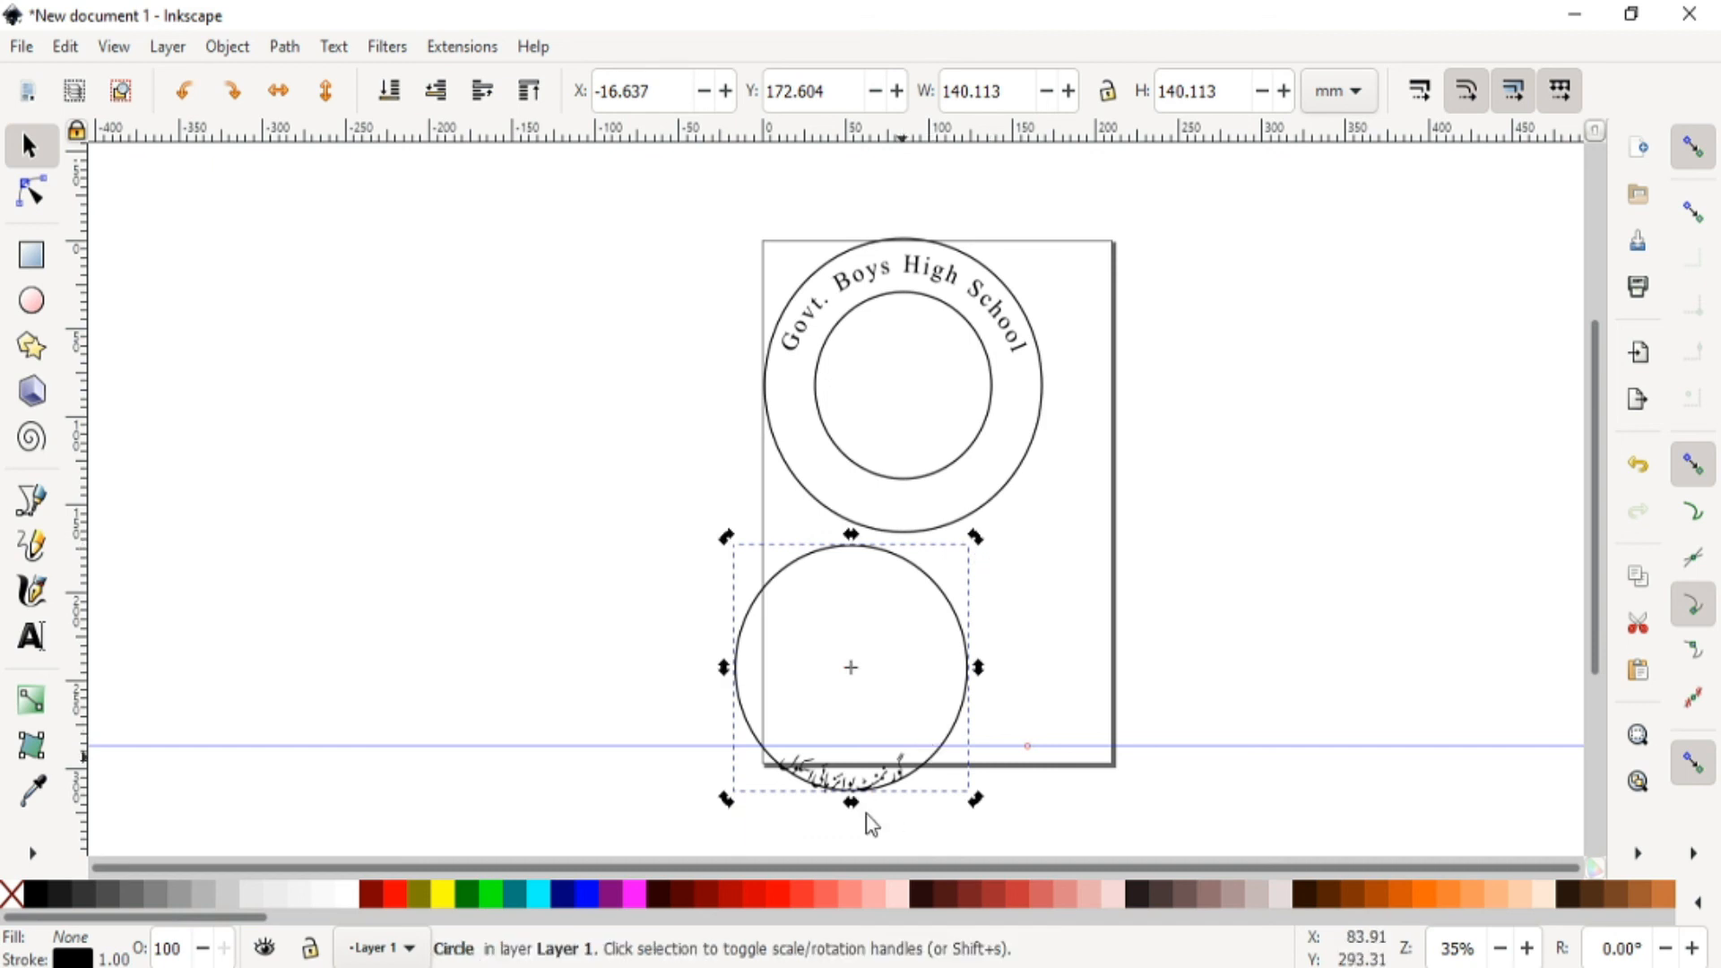
# - Set the font size of the Urdu school name on the lower circle to 50 pt
pyautogui.click(911, 810)
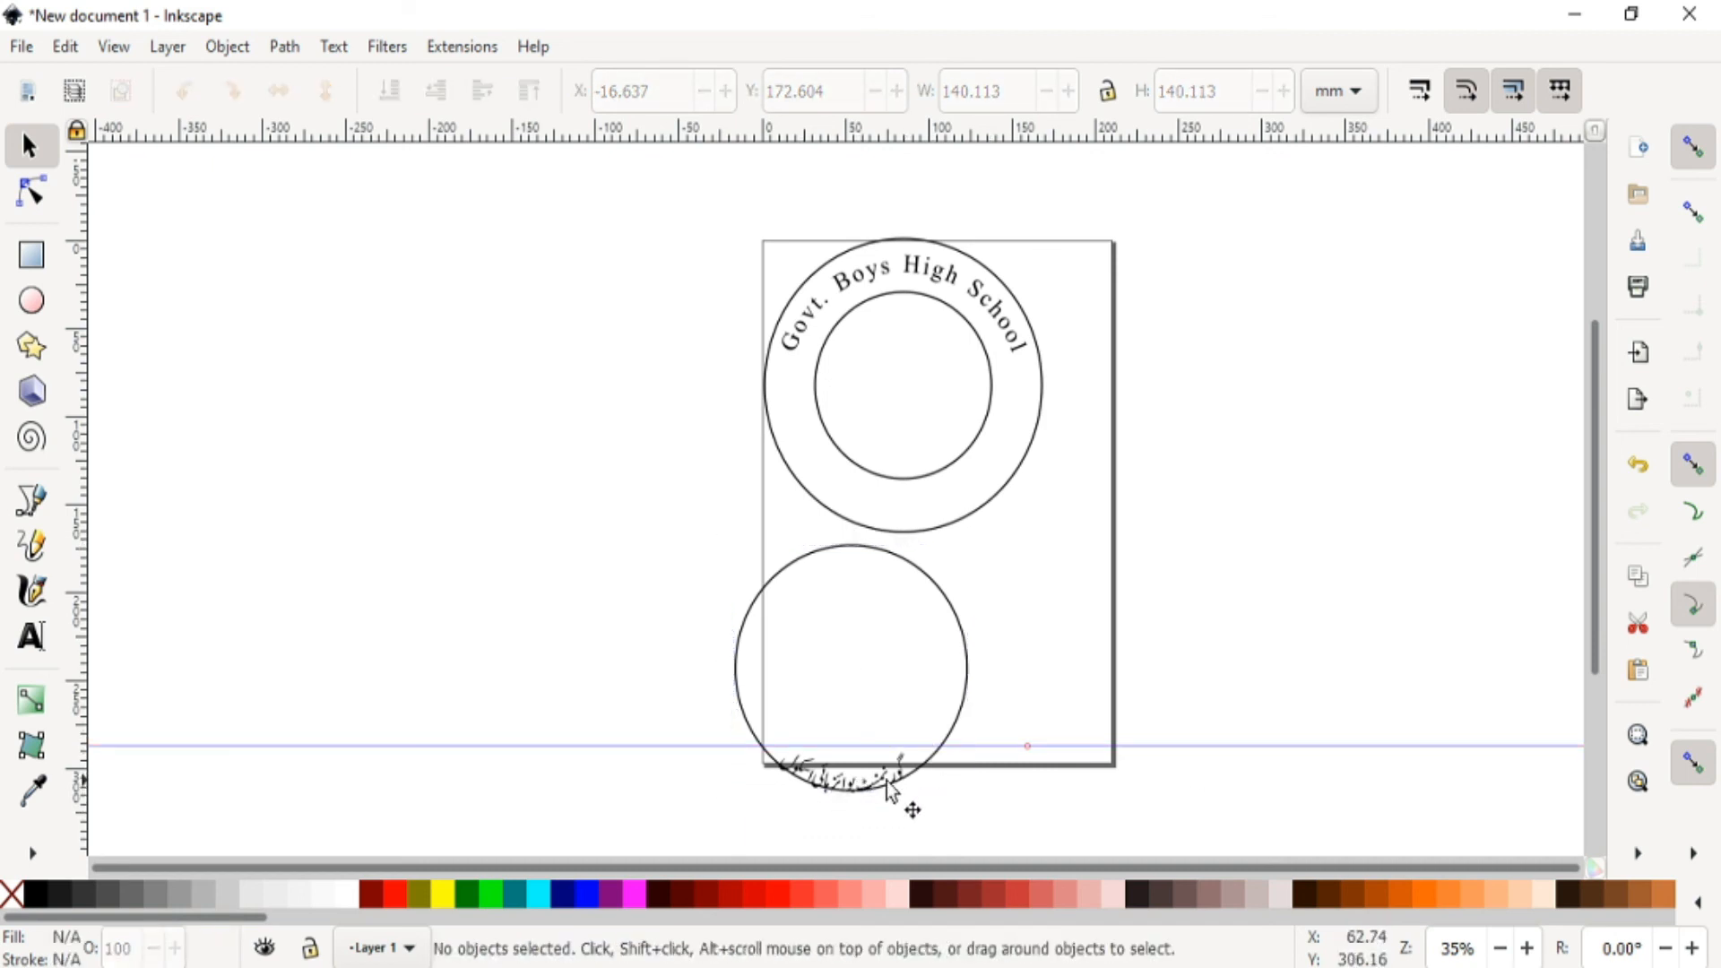
pyautogui.click(896, 787)
pyautogui.doubleClick(897, 787)
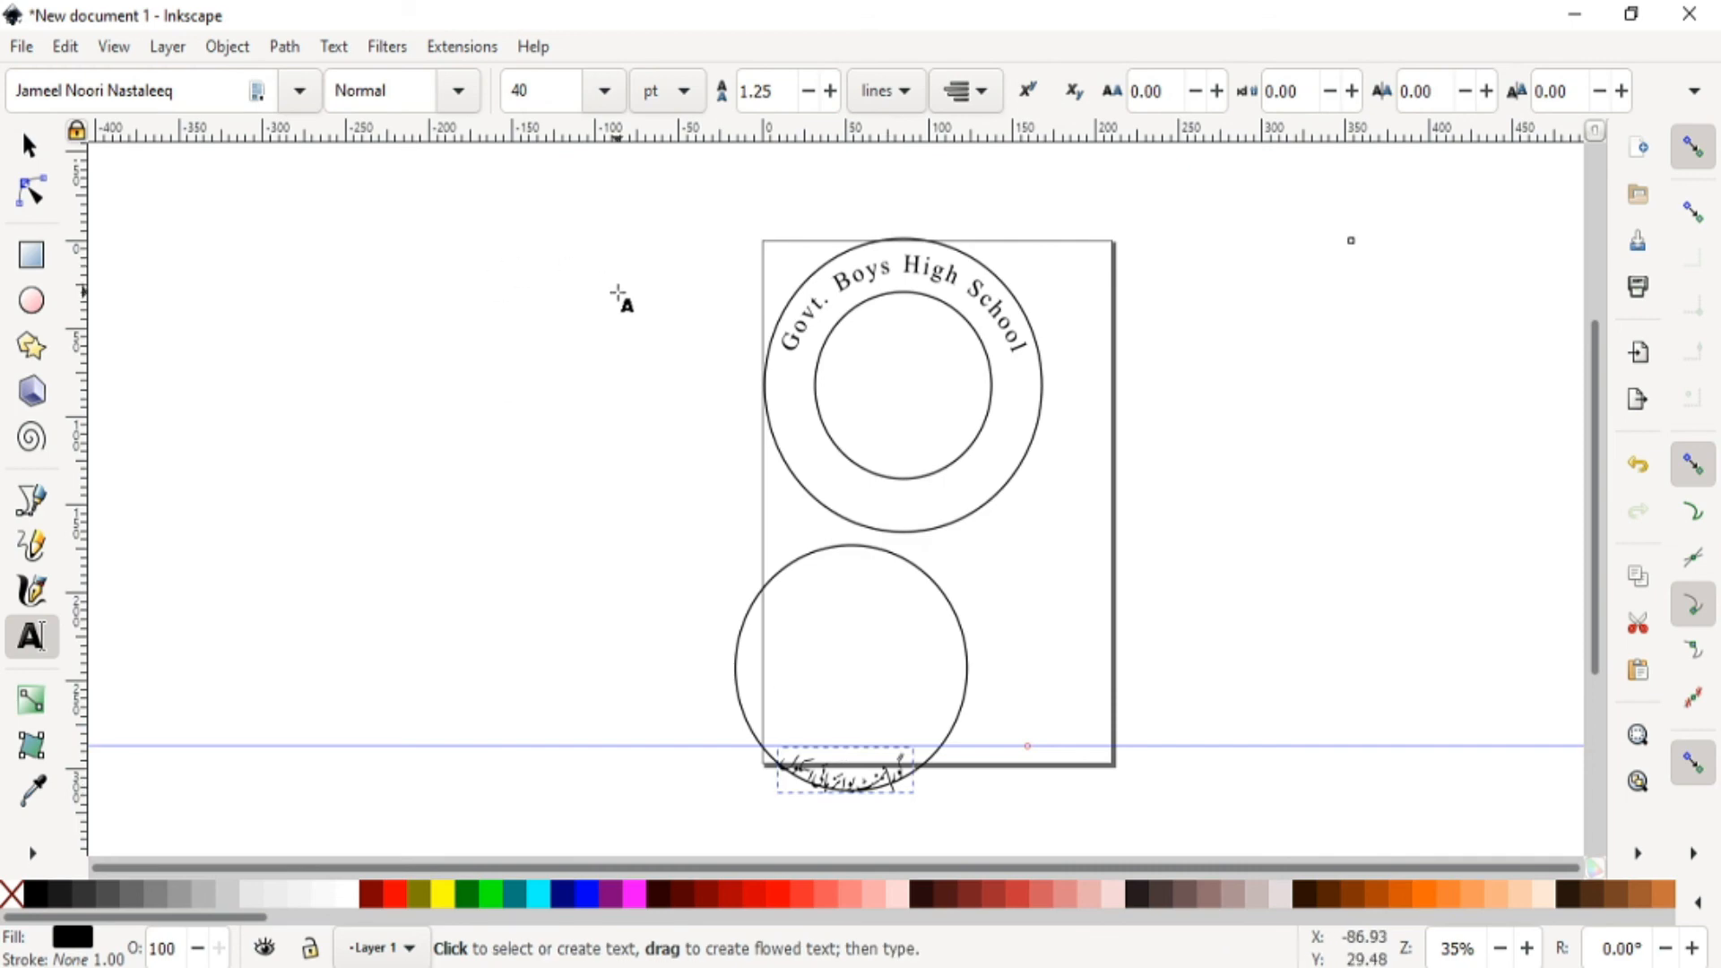
pyautogui.hotkey('ctrl', 'a')
pyautogui.doubleClick(543, 89)
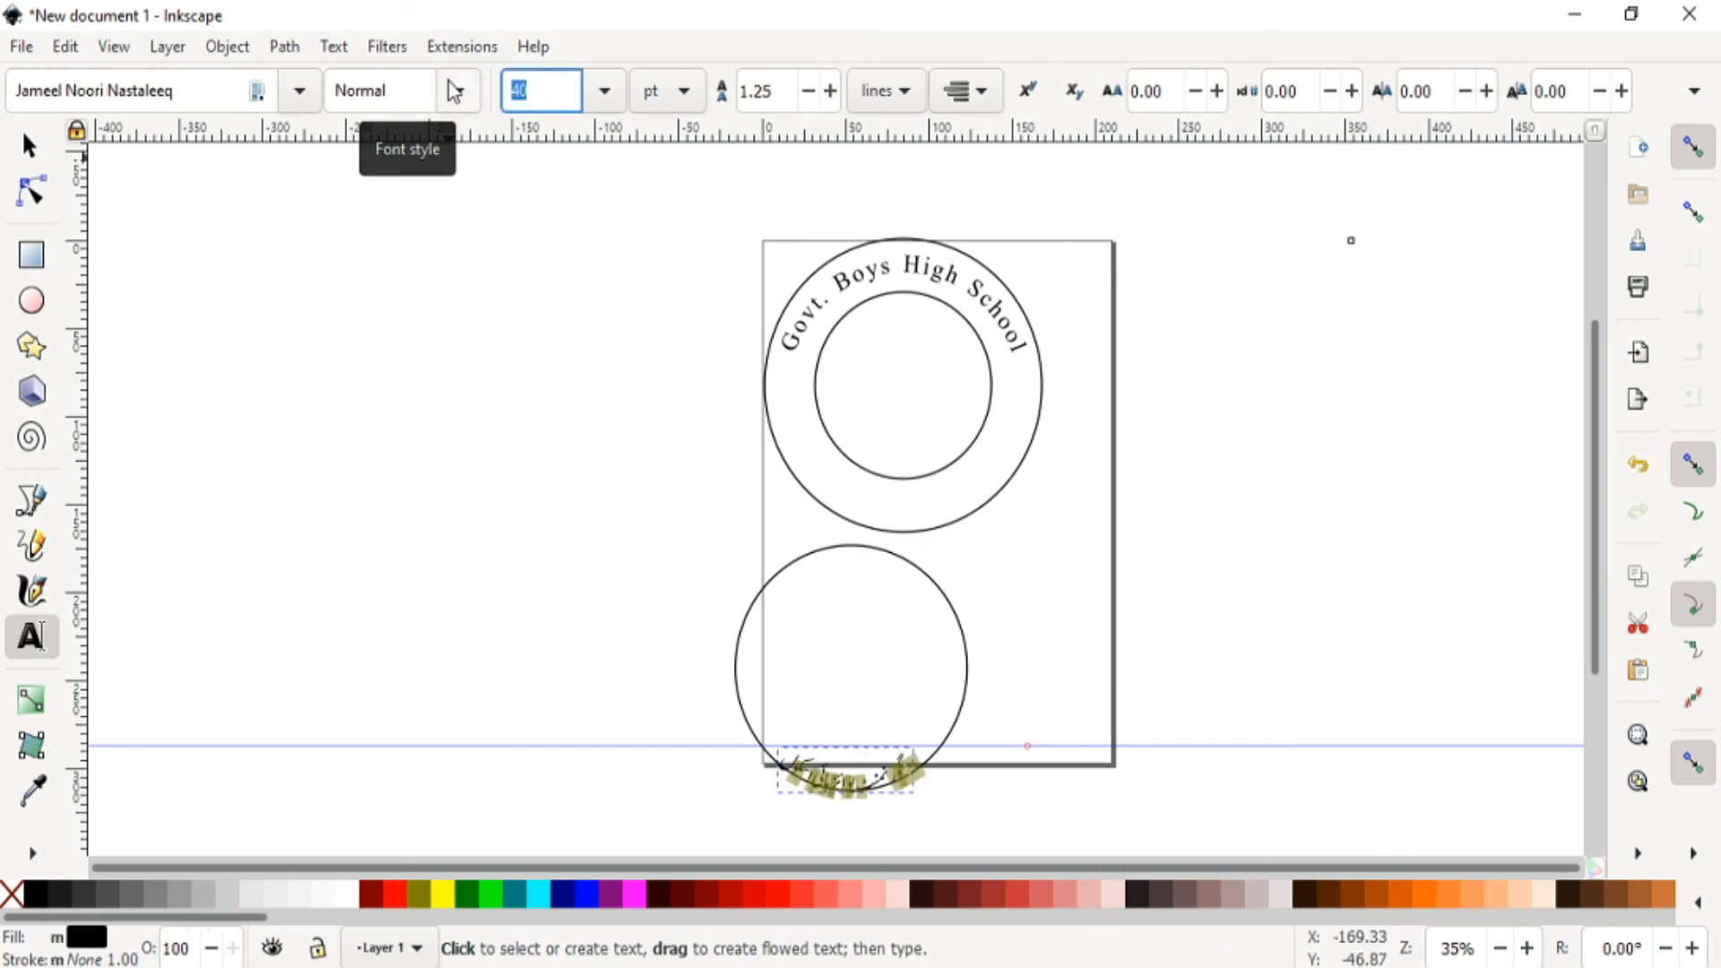
pyautogui.write('50')
pyautogui.press('Return')
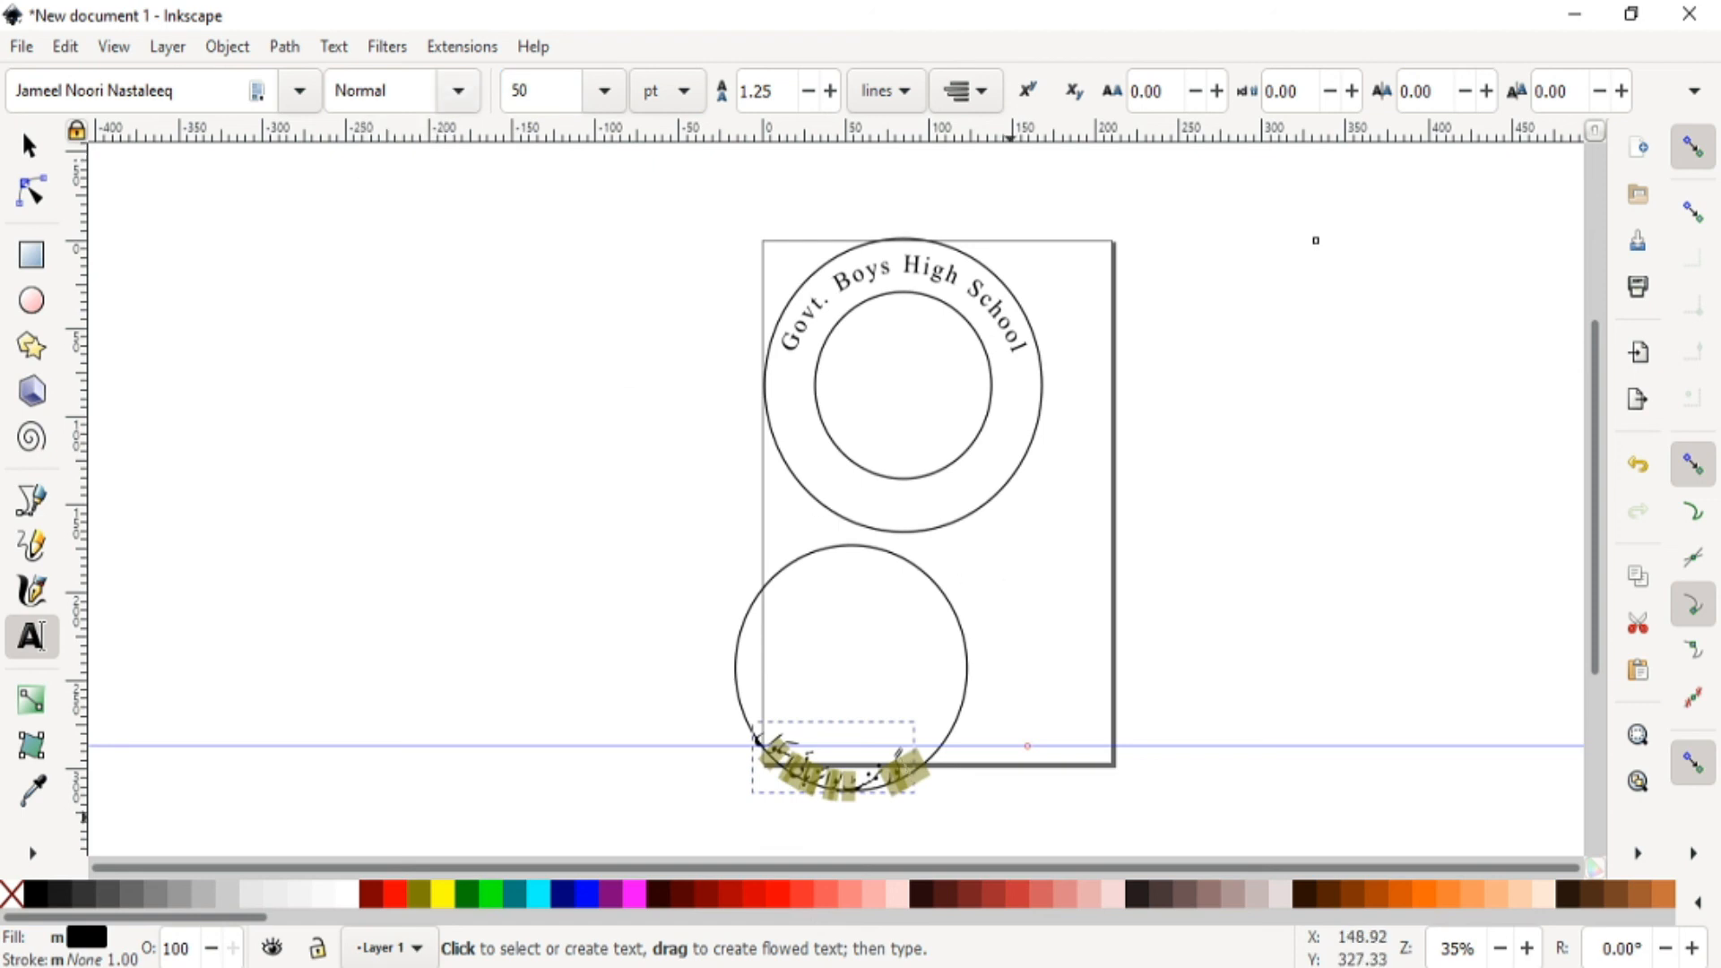
pyautogui.click(30, 146)
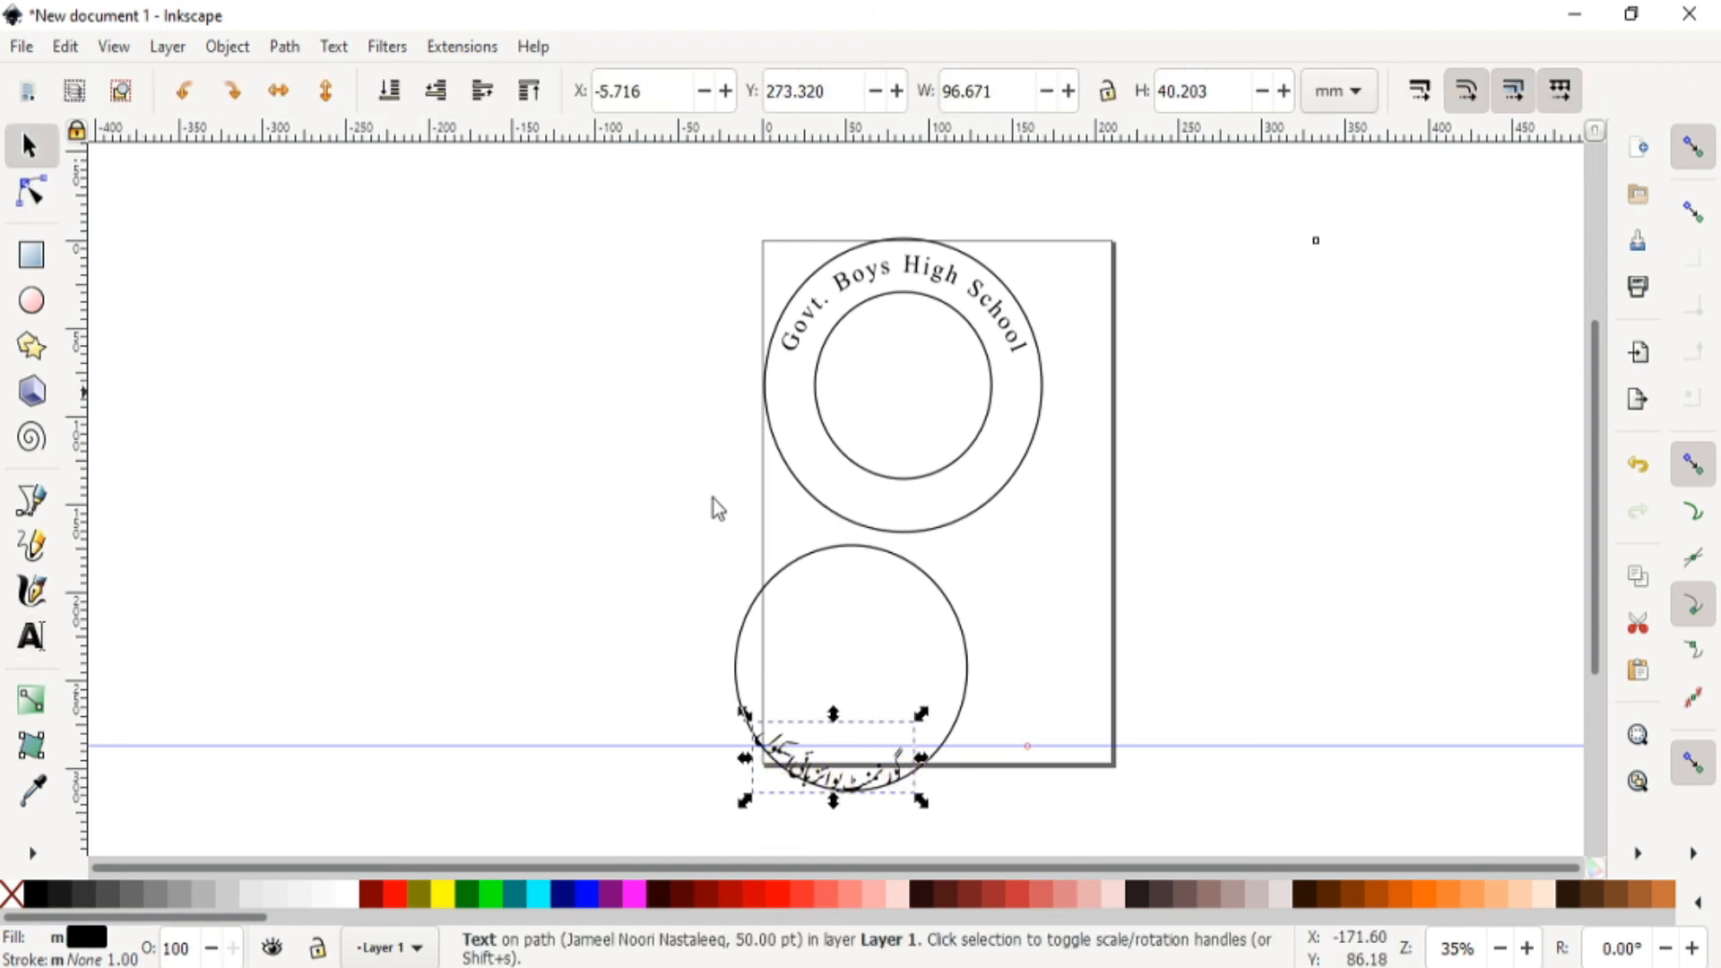
# - Rotate the lower circle slightly to recentre the enlarged Urdu school name along its bottom
pyautogui.click(967, 659)
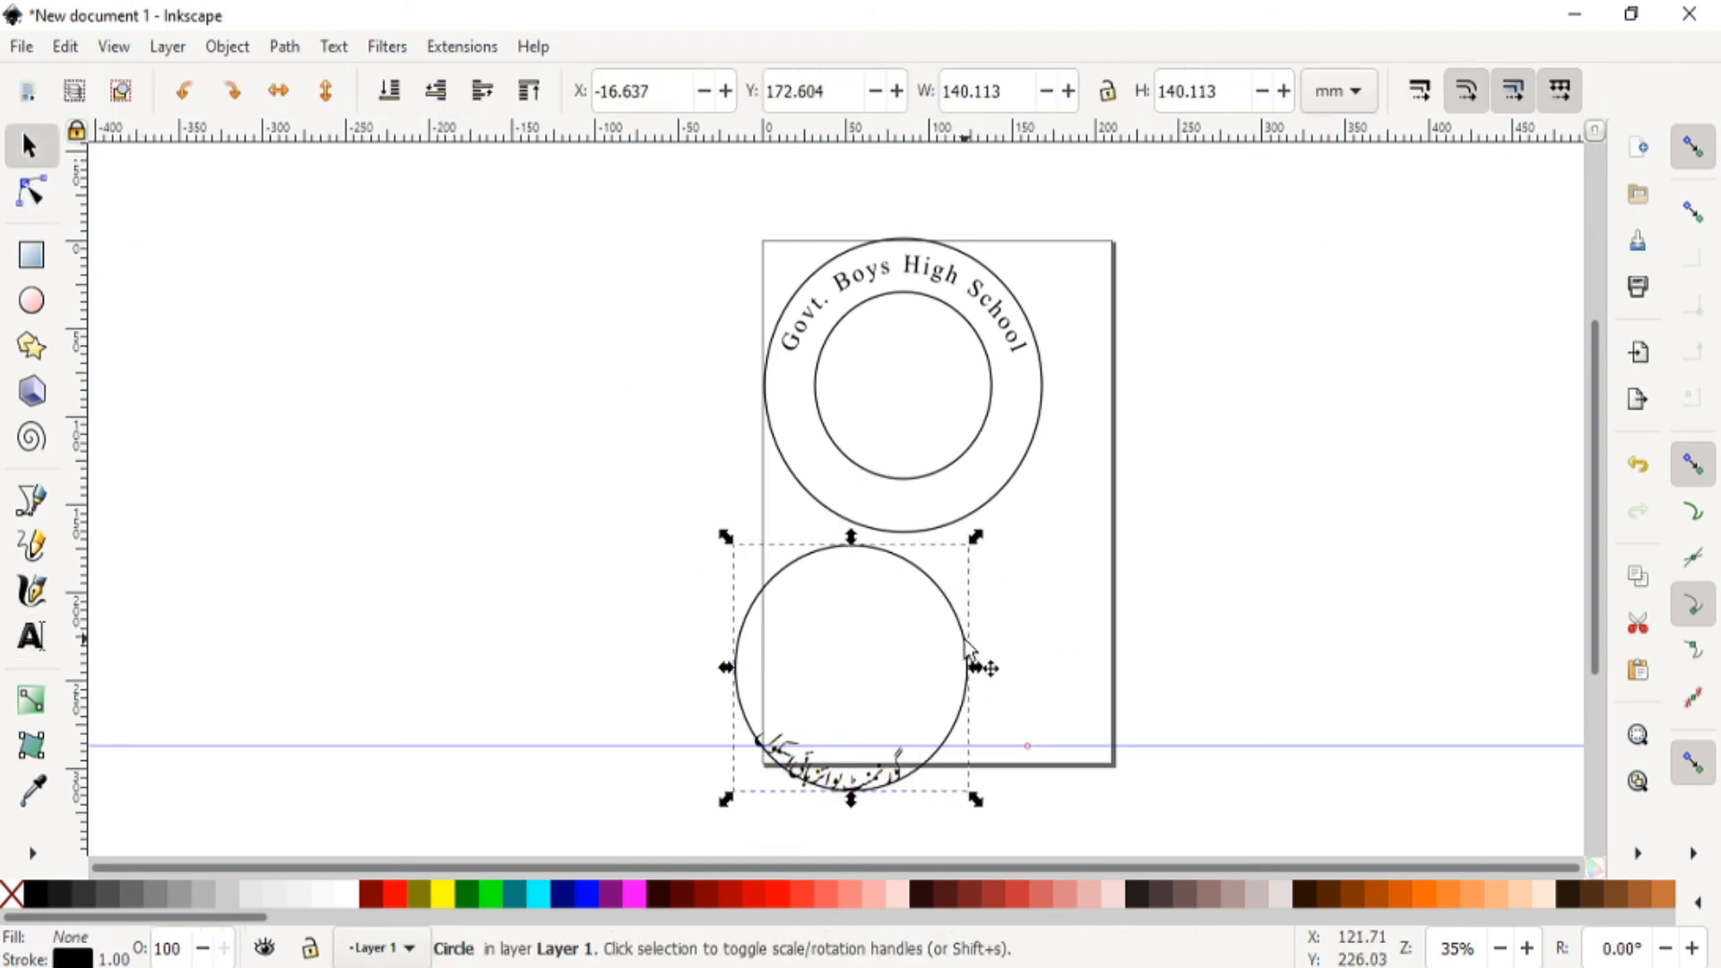
pyautogui.click(968, 649)
pyautogui.moveTo(977, 538); pyautogui.dragTo(956, 536)
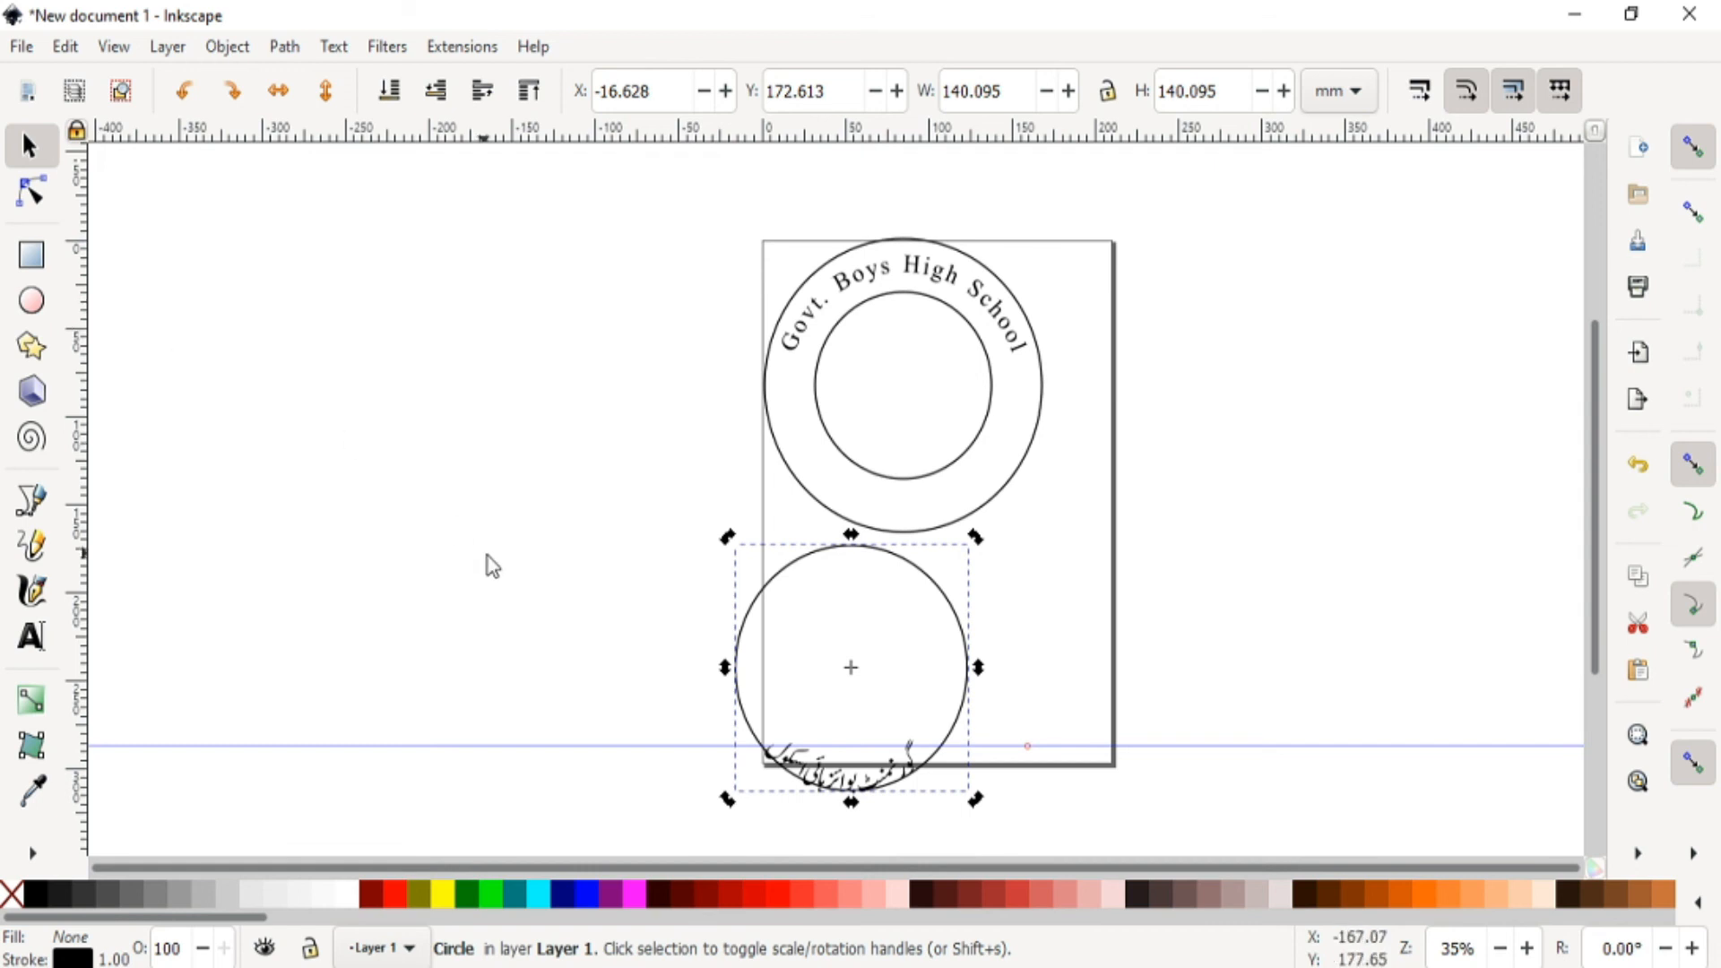
# - Convert the Urdu school name on the lower circle from text to a path object
pyautogui.click(566, 737)
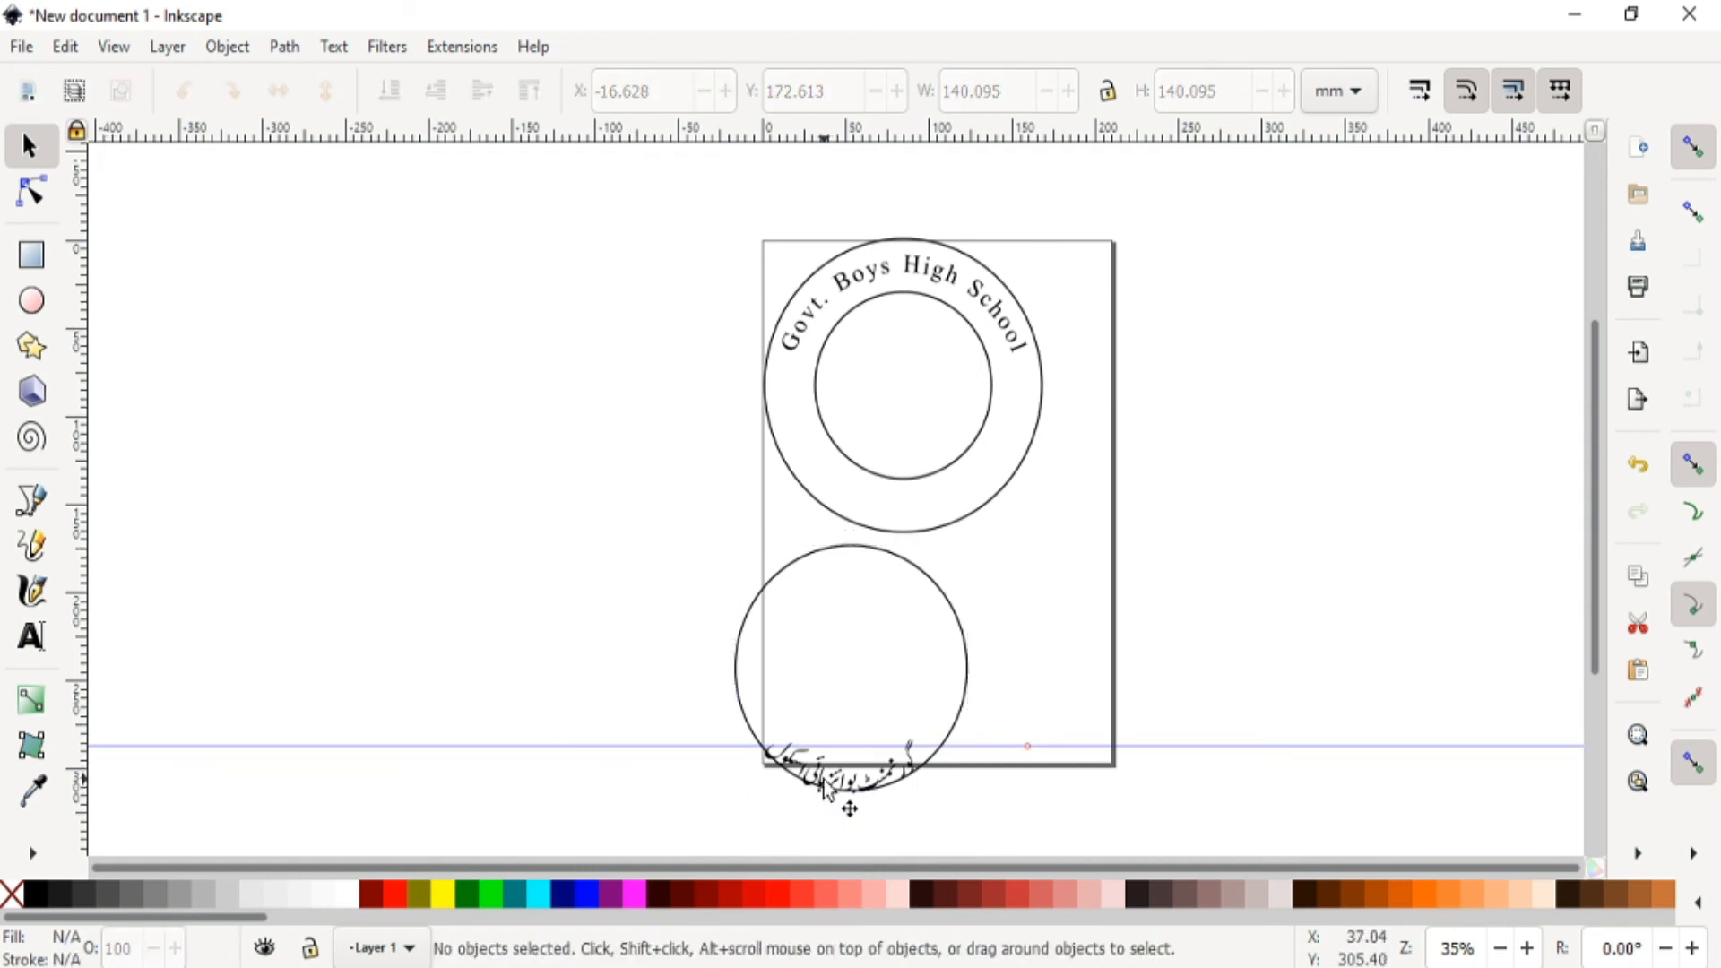
pyautogui.click(826, 787)
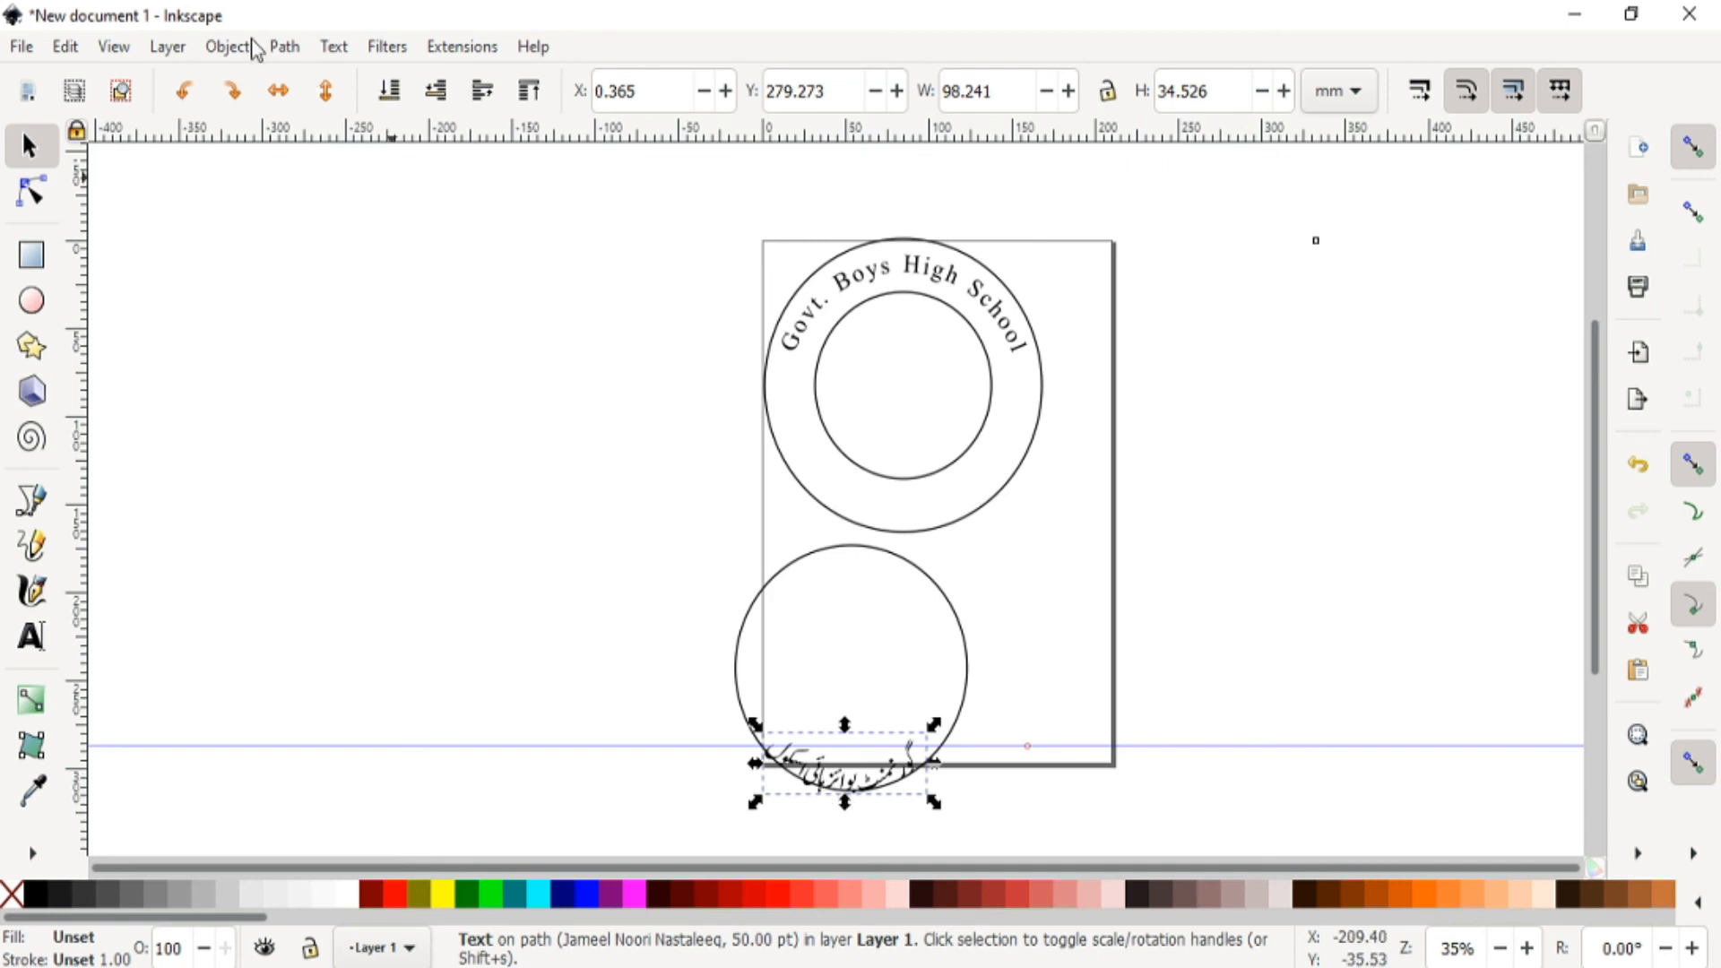
pyautogui.click(285, 48)
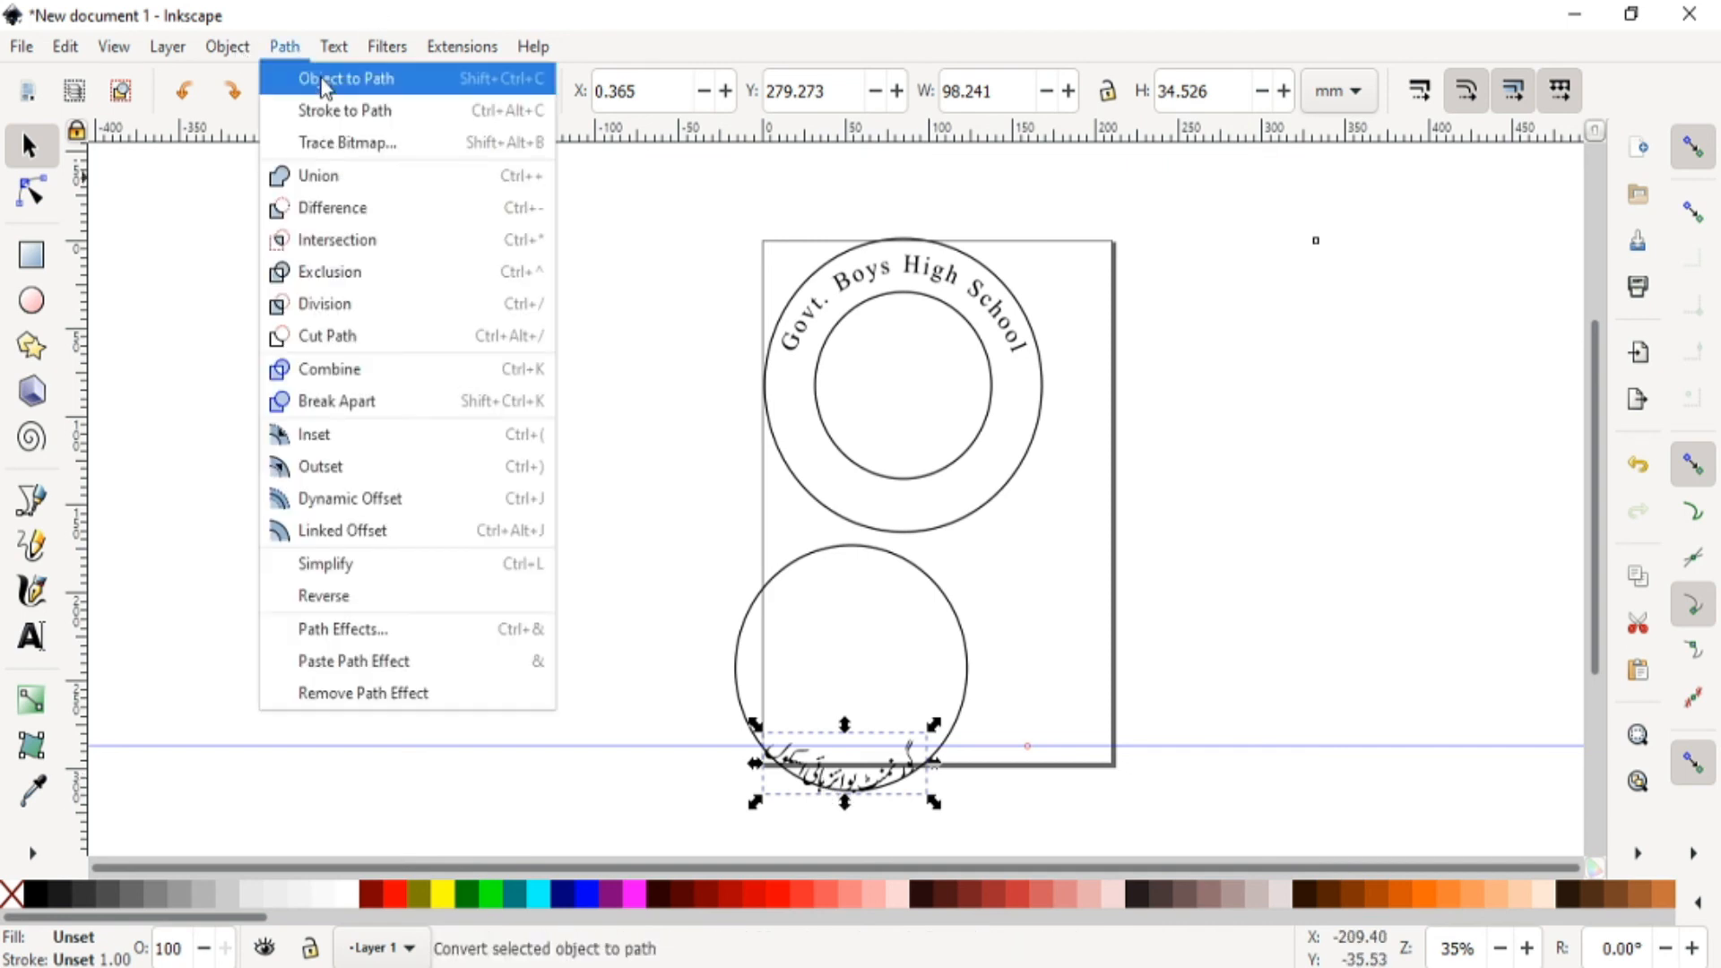
pyautogui.click(325, 87)
# - Move the converted Urdu school name into the bottom of the logo ring and fine-tune its placement between the two circles
pyautogui.moveTo(843, 778); pyautogui.dragTo(901, 492)
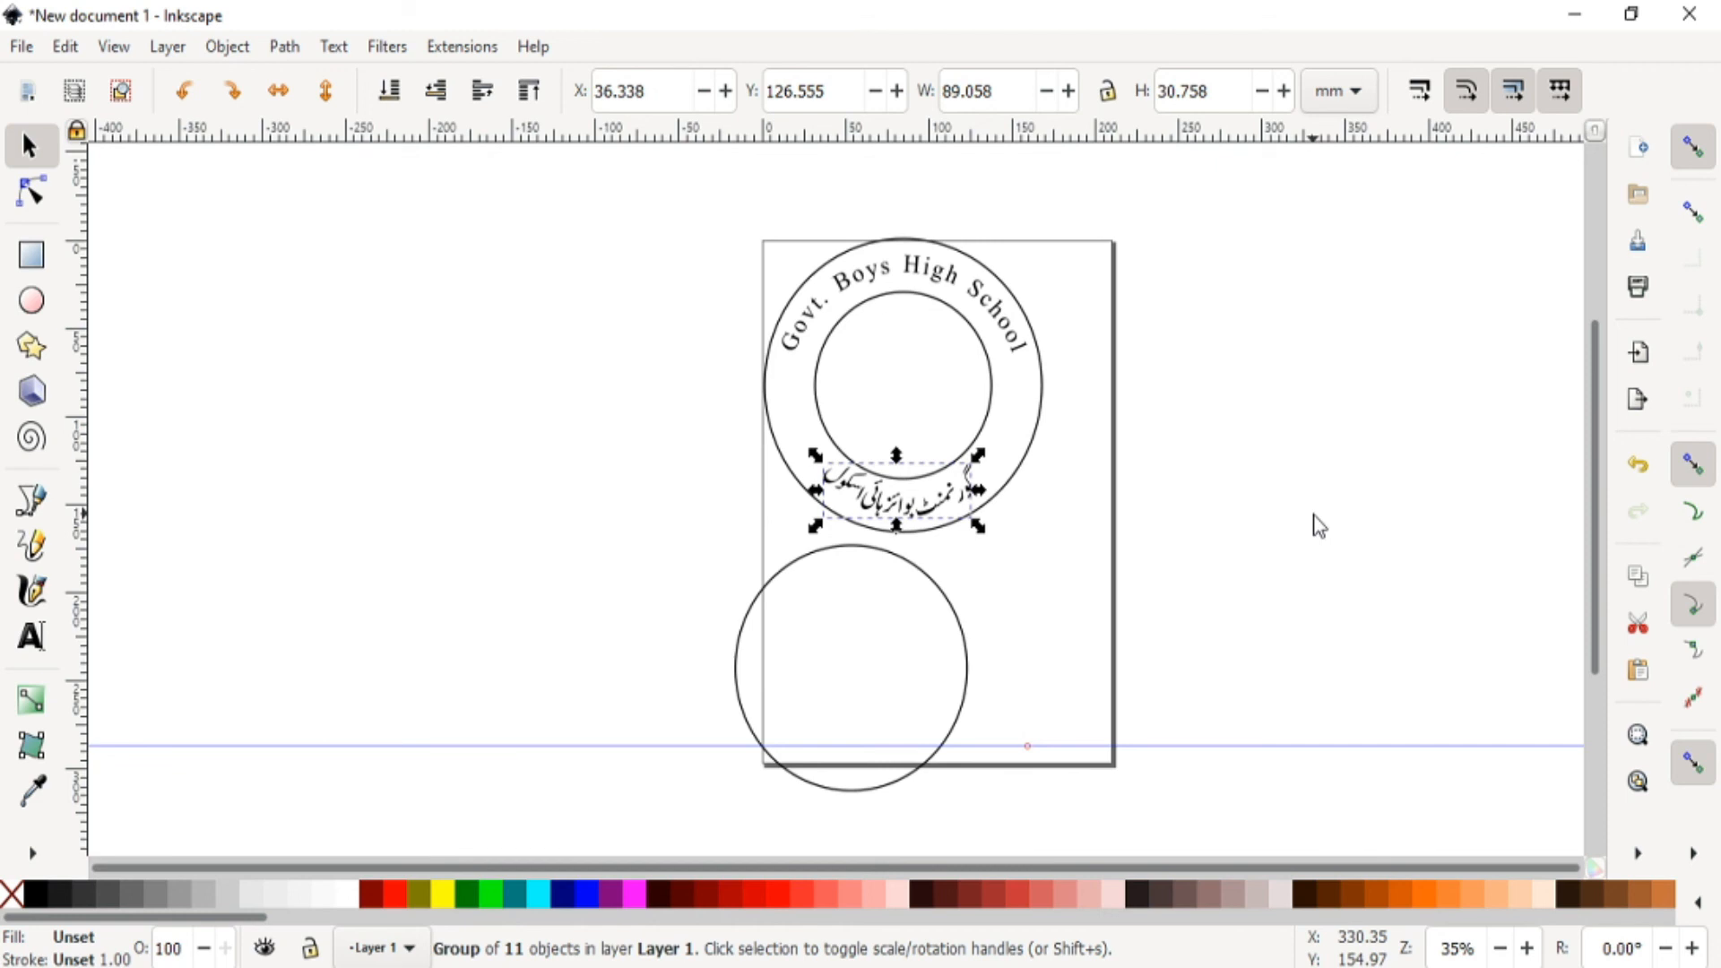
pyautogui.press('Escape')
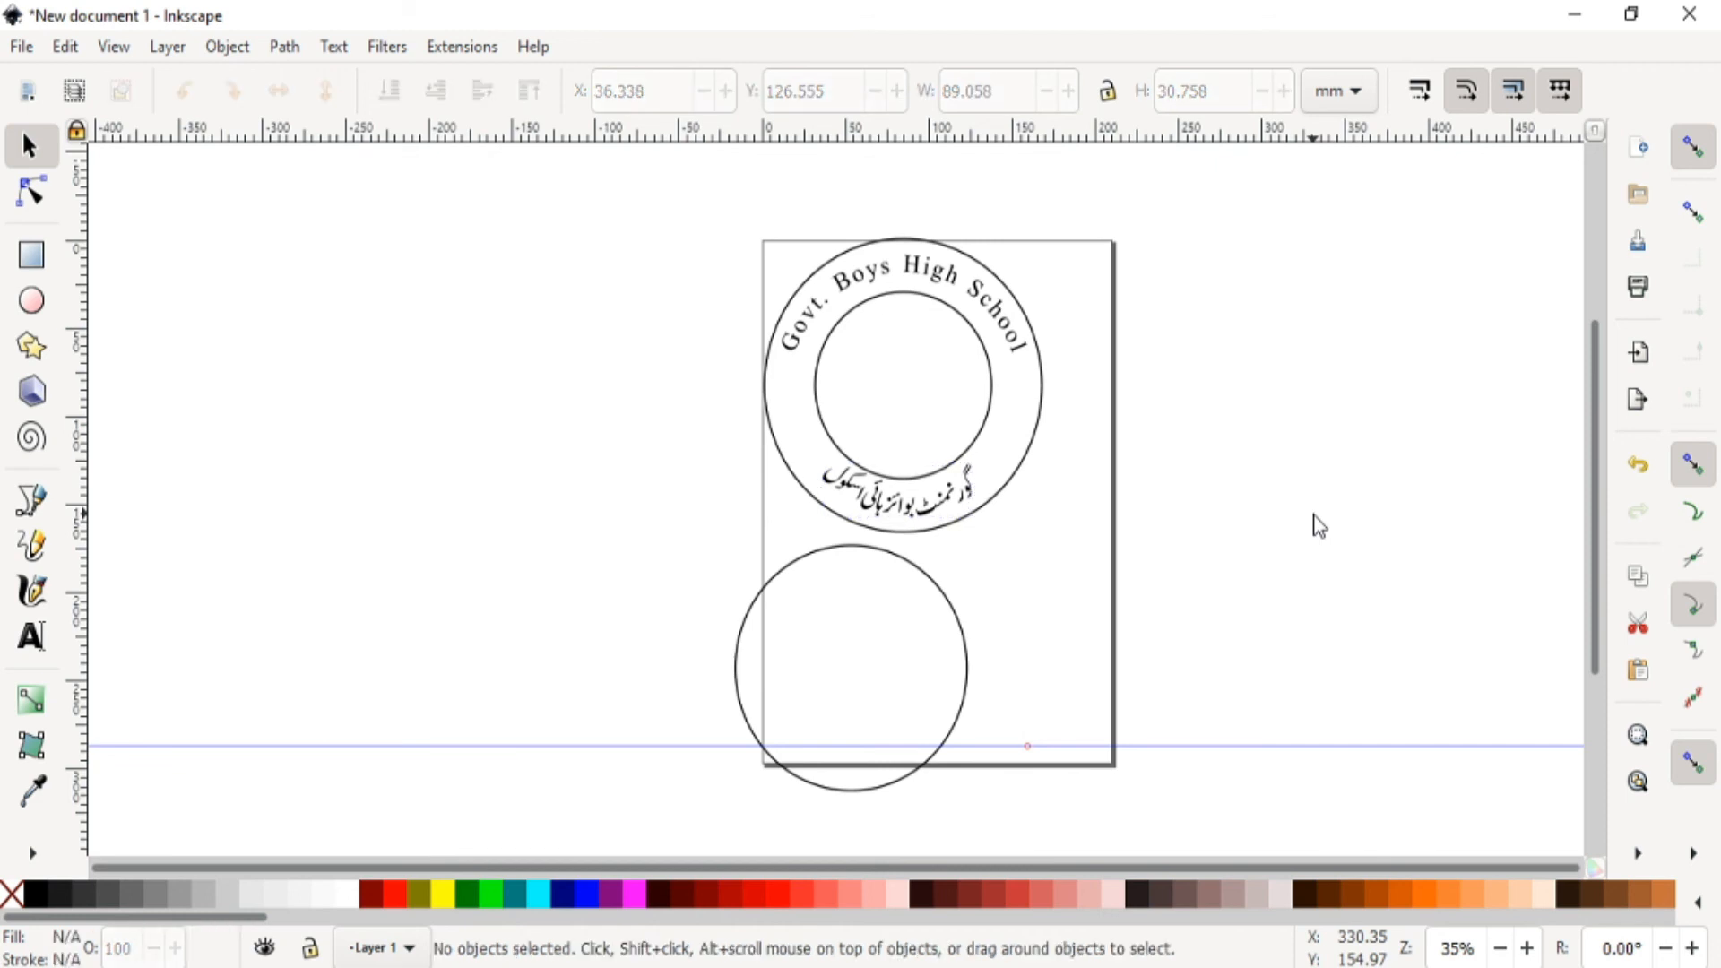
pyautogui.moveTo(932, 508); pyautogui.dragTo(938, 508)
pyautogui.press('Escape')
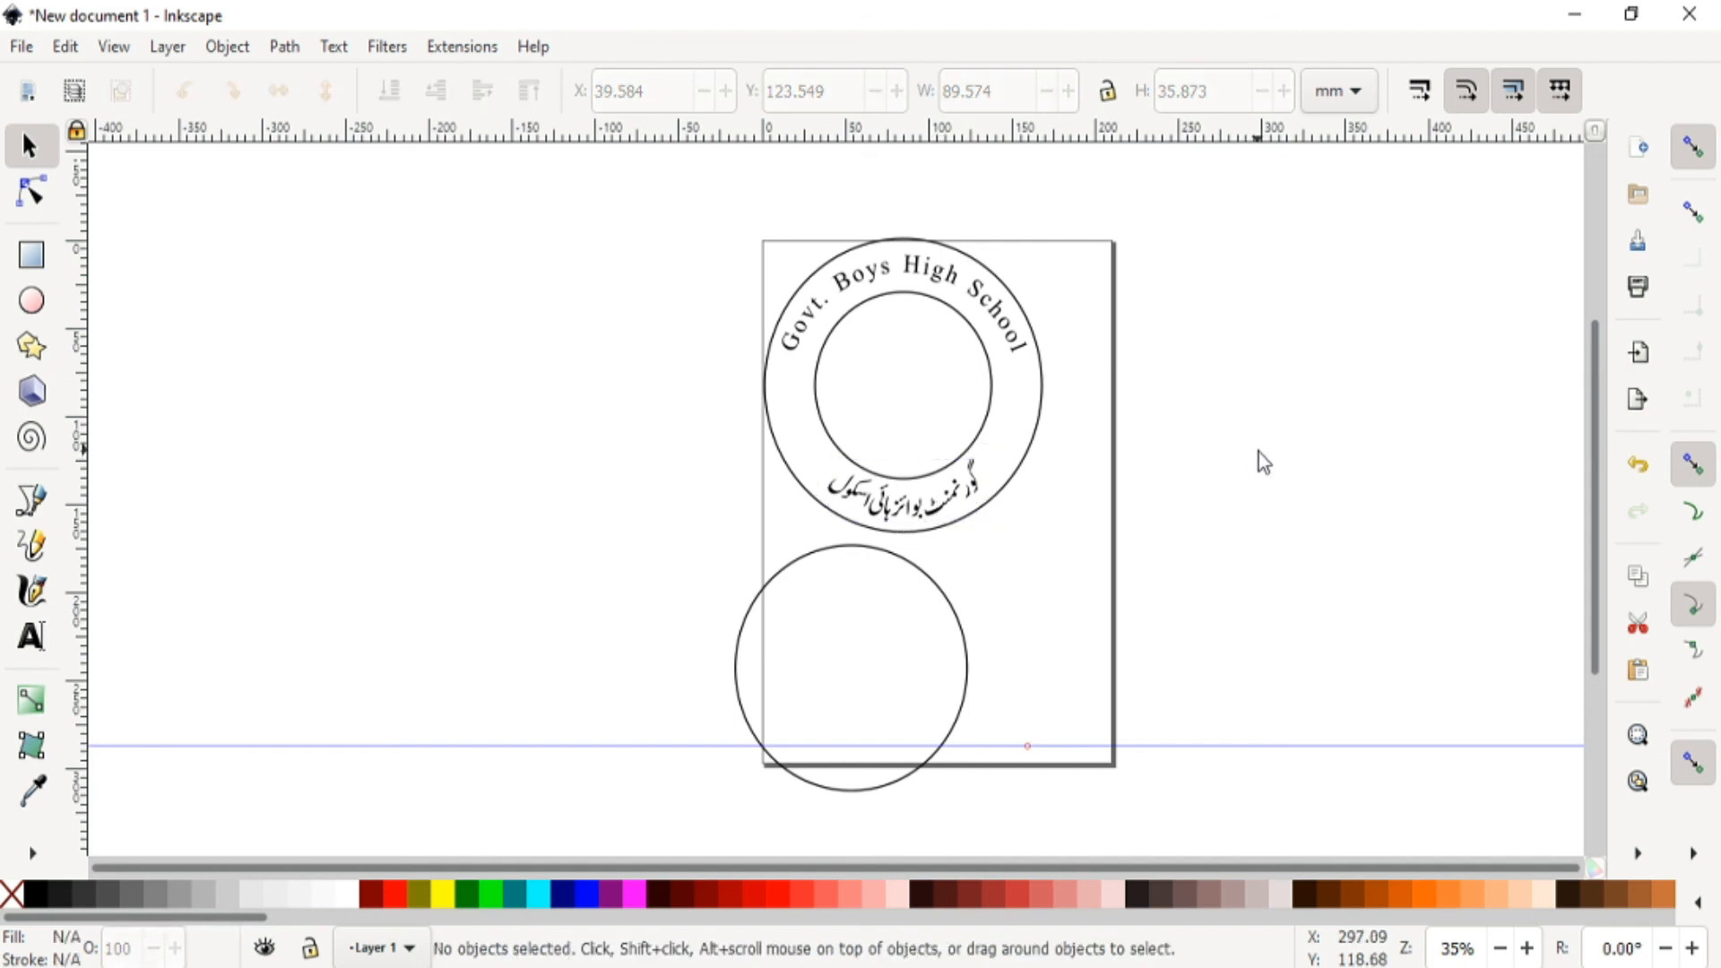
# - Delete the lower helper circle and the horizontal guide
pyautogui.click(899, 562)
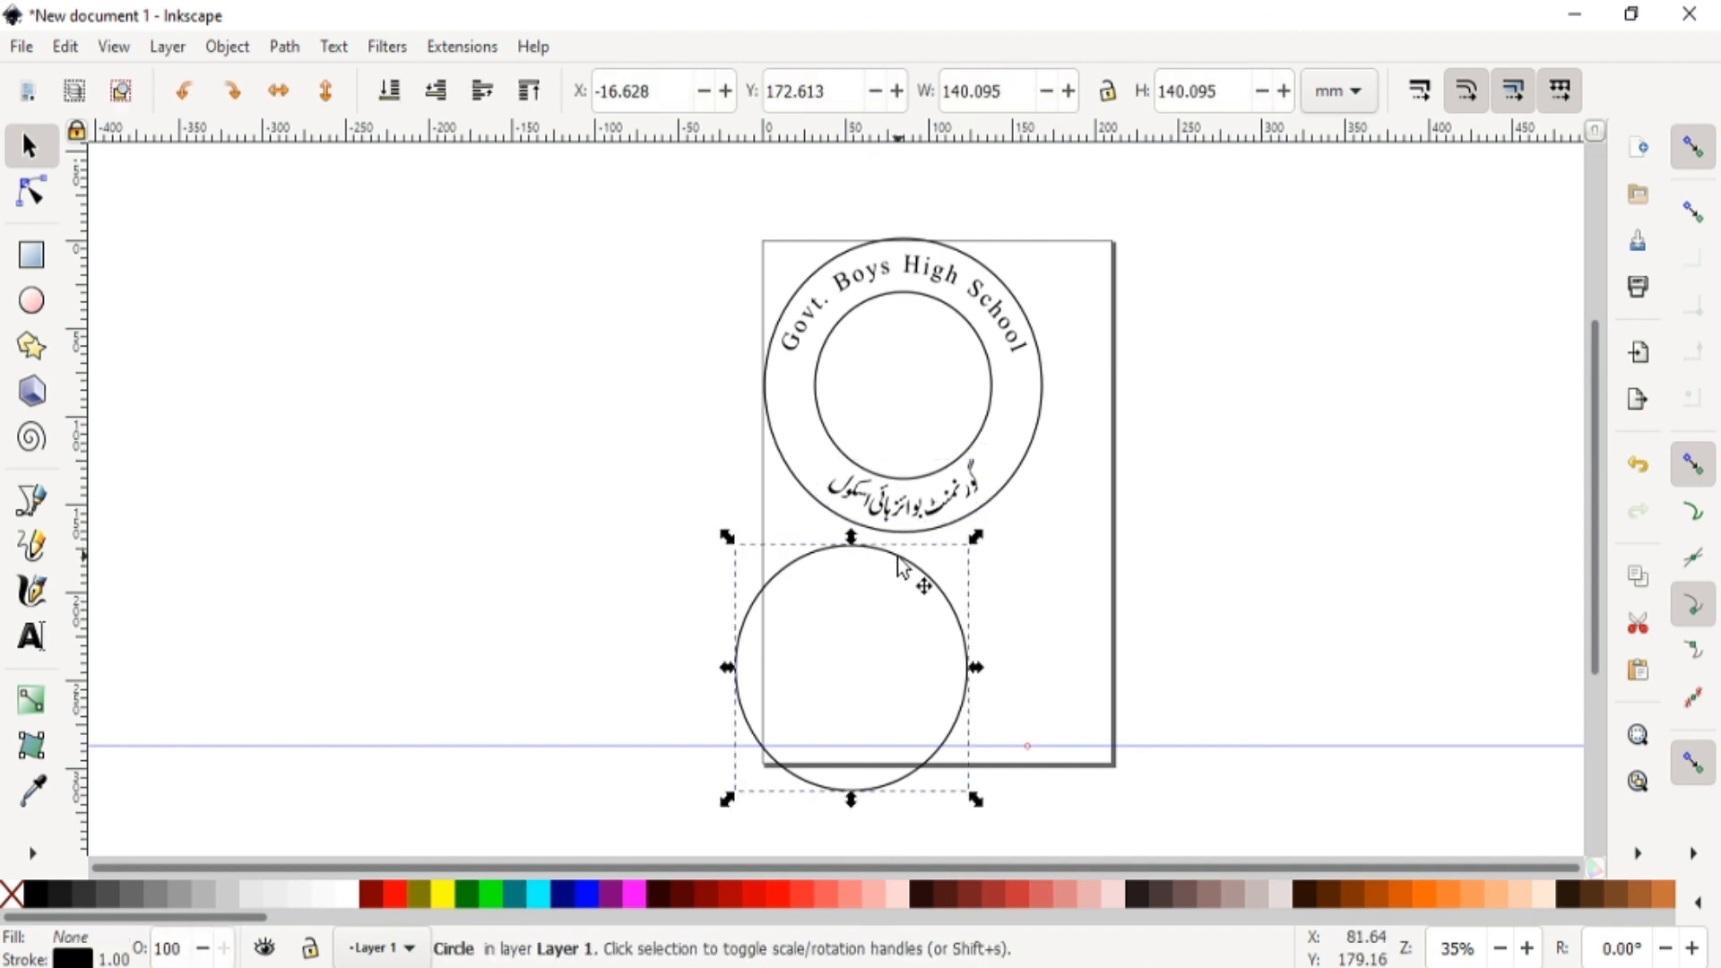
pyautogui.press('Delete')
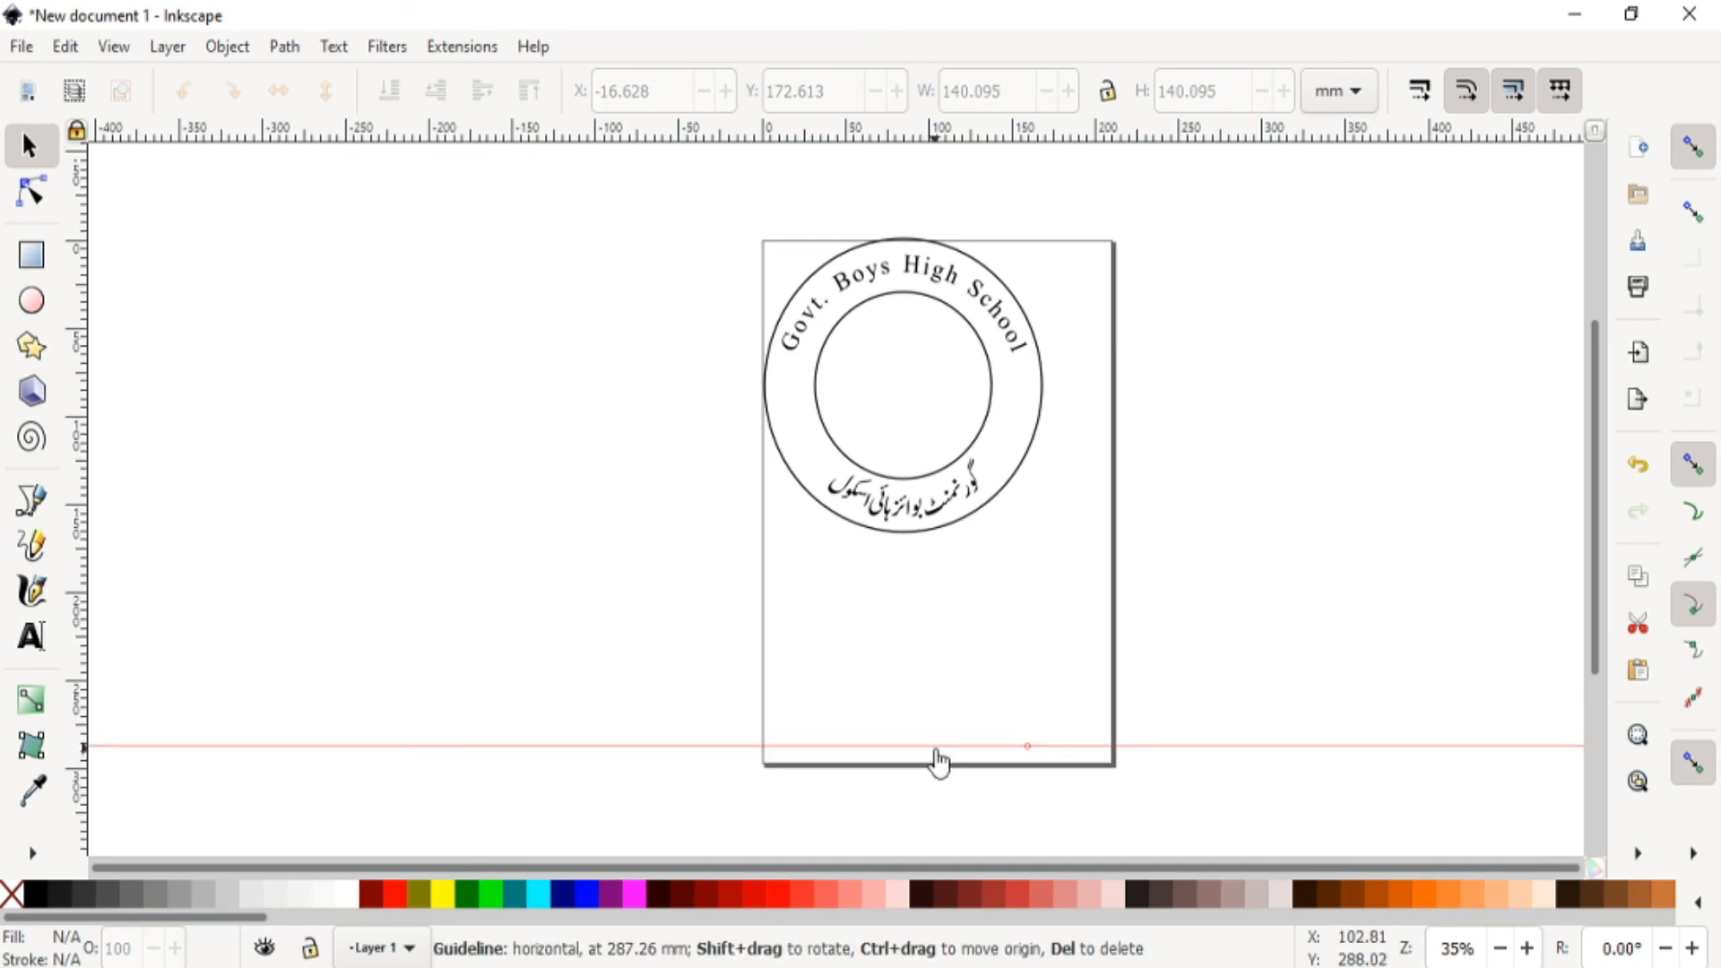
pyautogui.press('Delete')
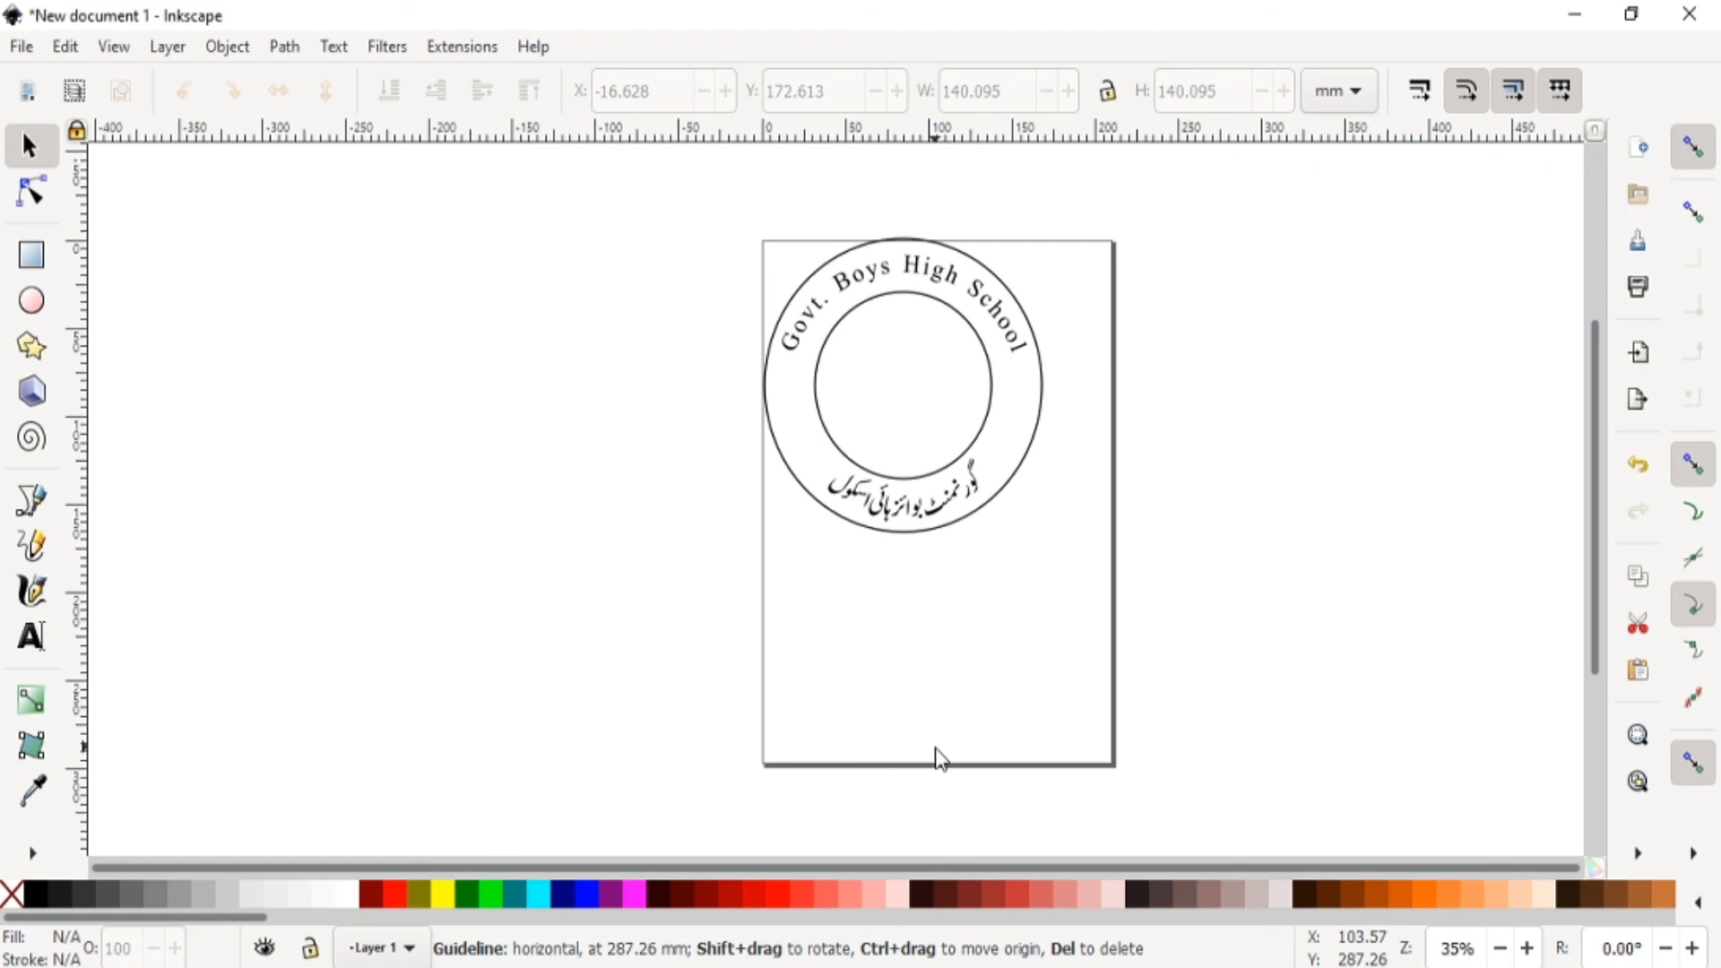
# - Group both logo circles and the English and Urdu school names into one object
pyautogui.moveTo(1164, 210); pyautogui.dragTo(653, 695)
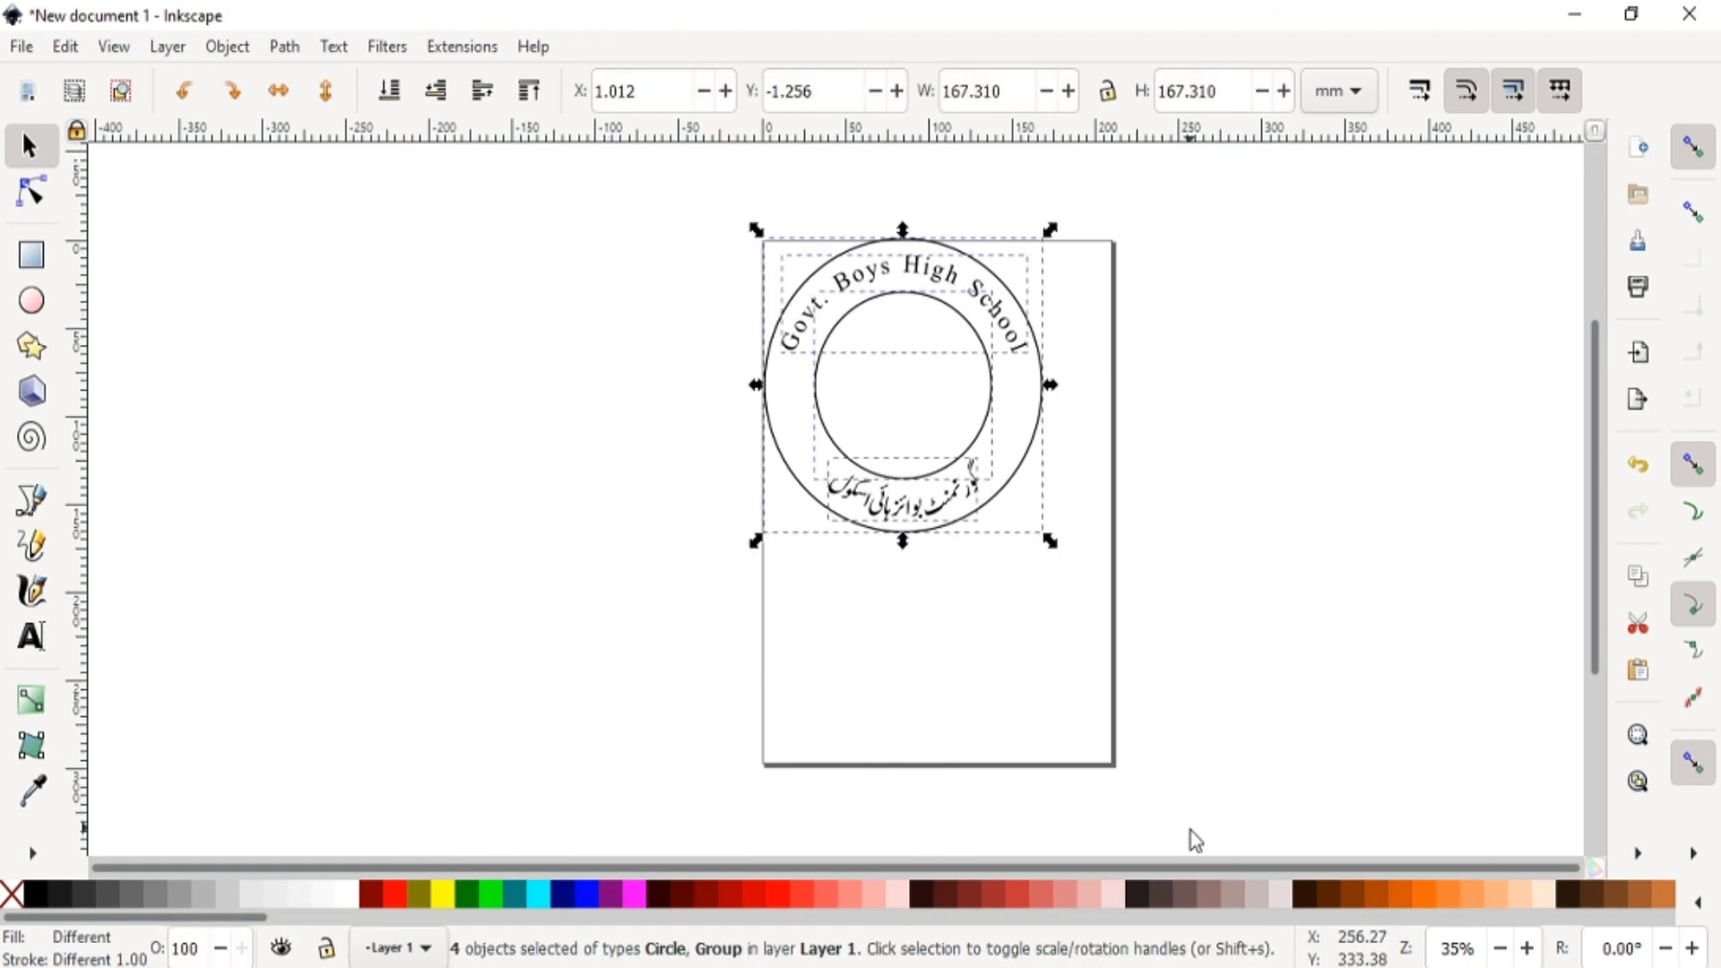
pyautogui.click(1195, 431)
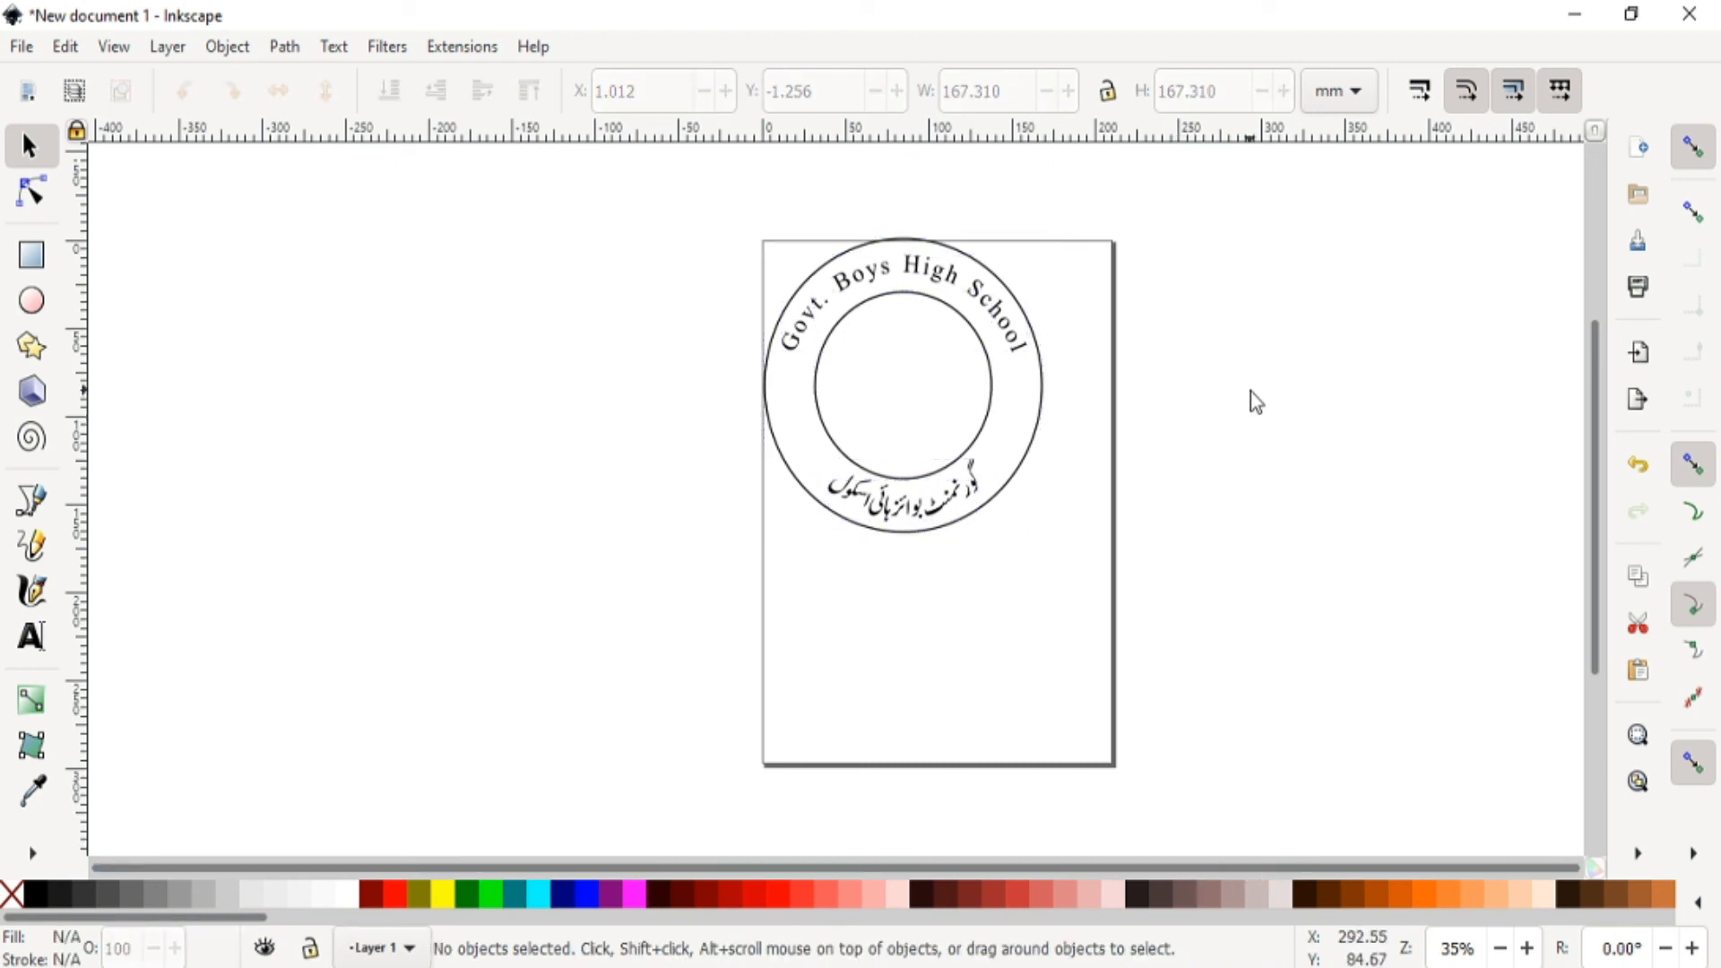
pyautogui.moveTo(712, 206); pyautogui.dragTo(1173, 589)
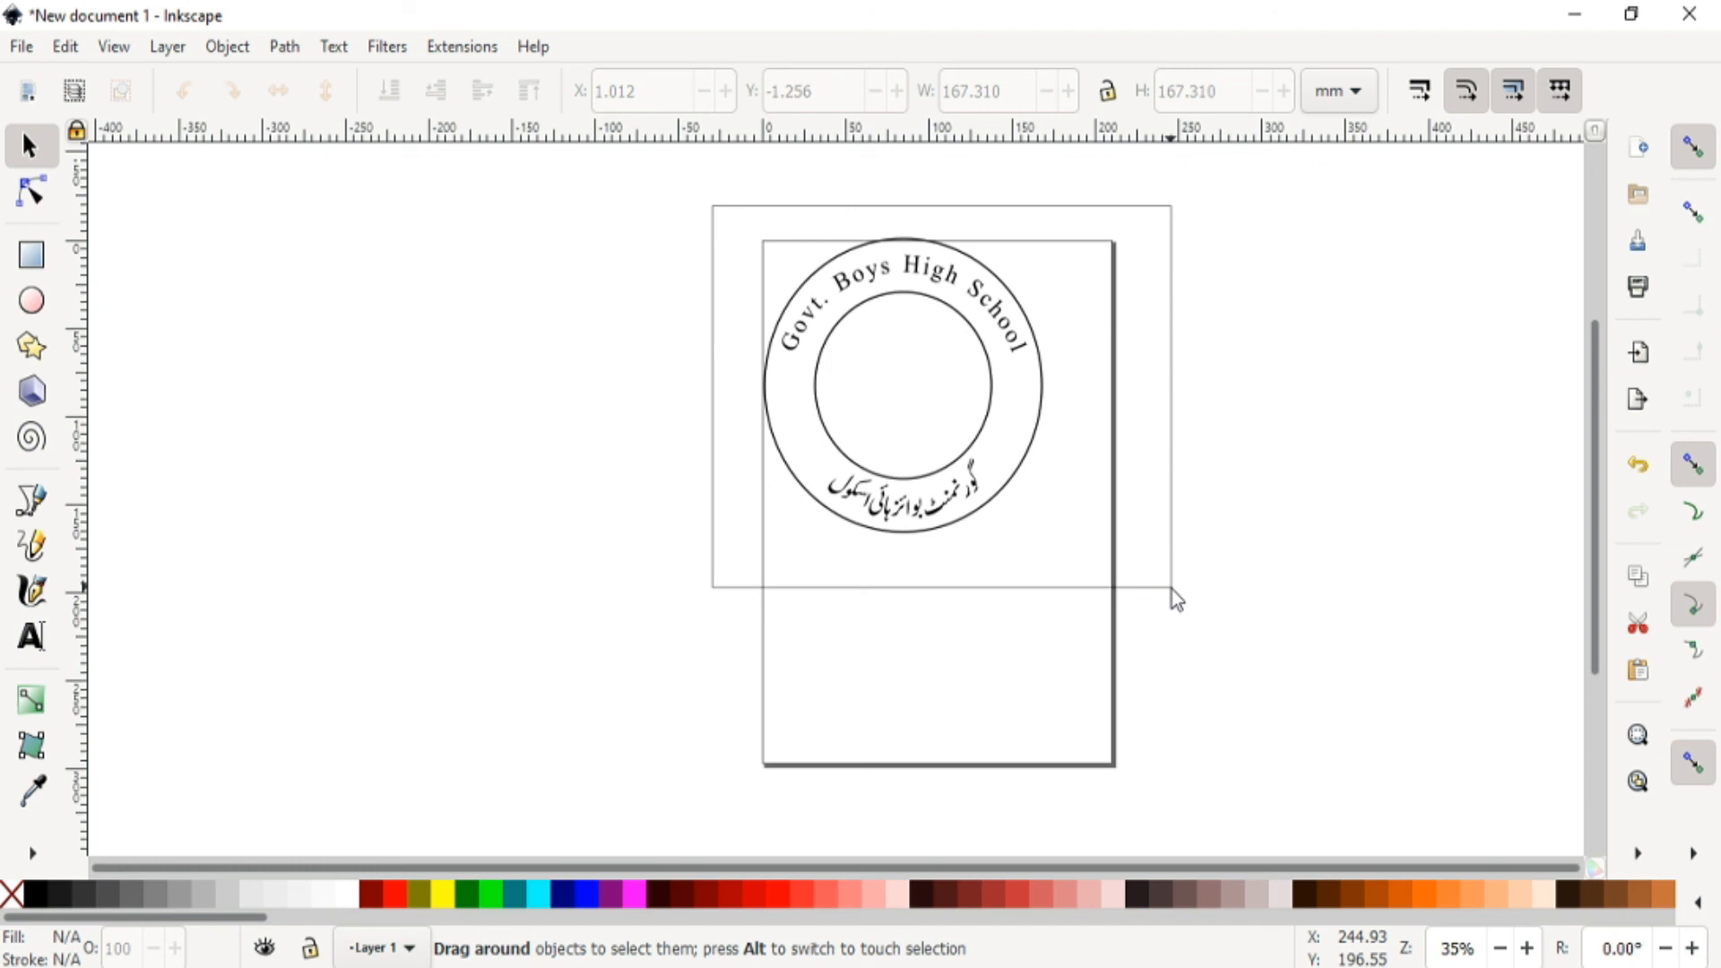
pyautogui.moveTo(1171, 587); pyautogui.dragTo(1170, 594)
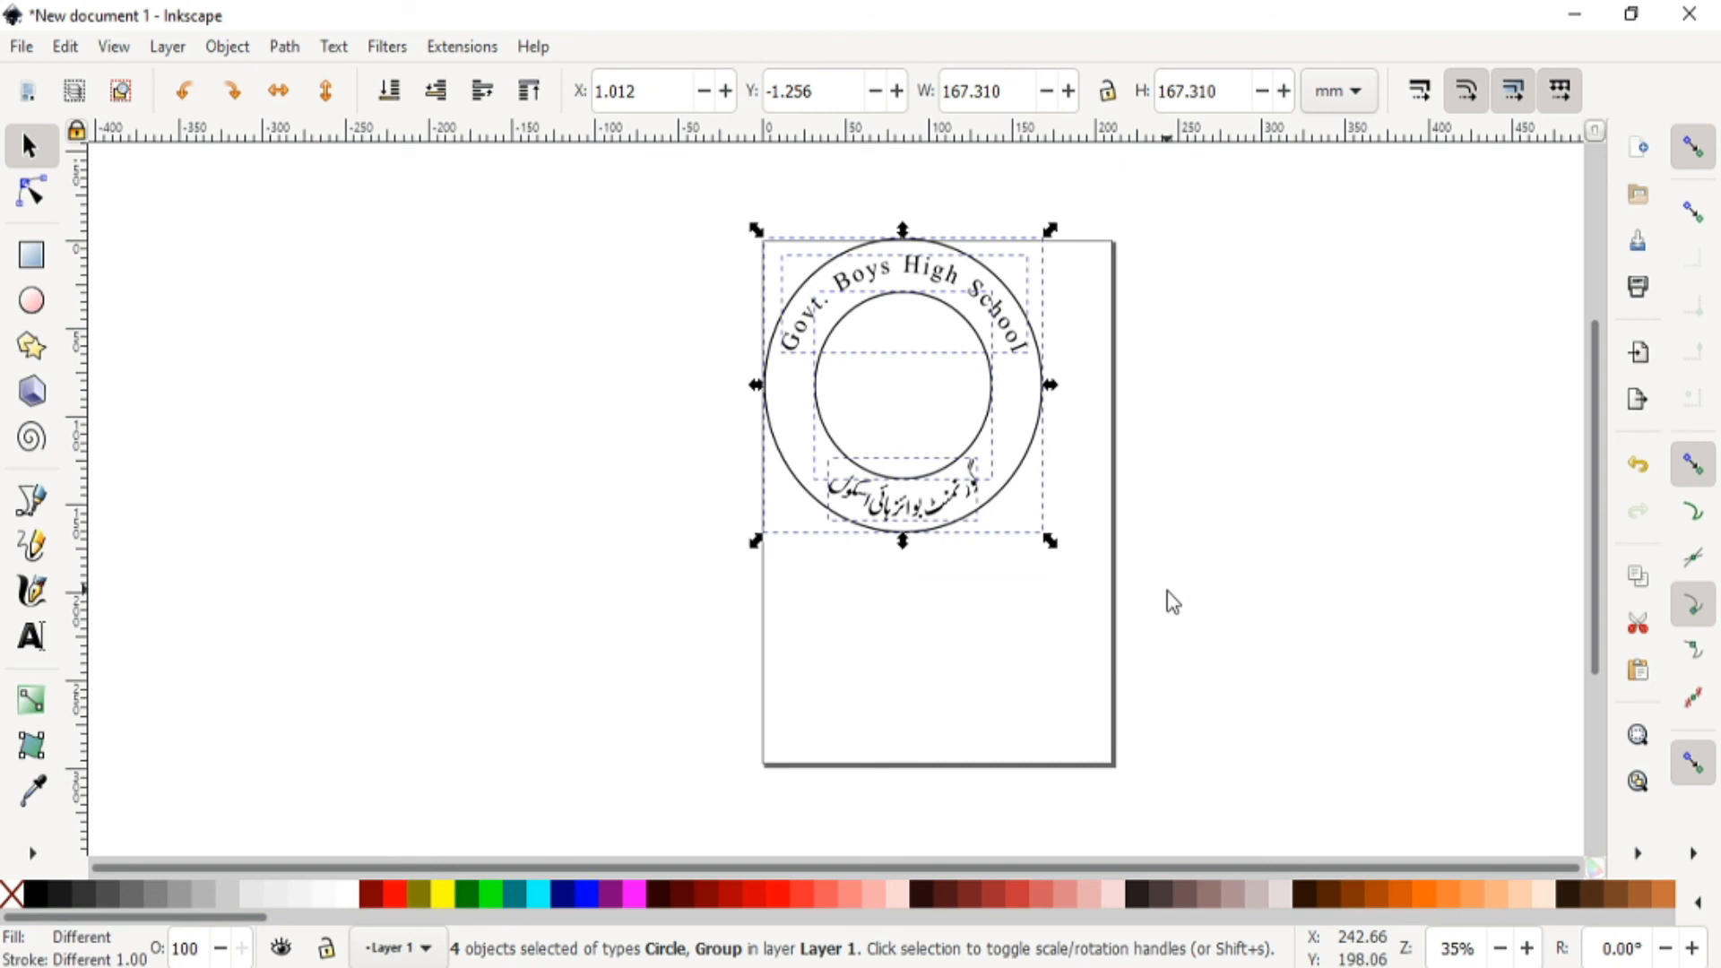
pyautogui.press('ctrl')
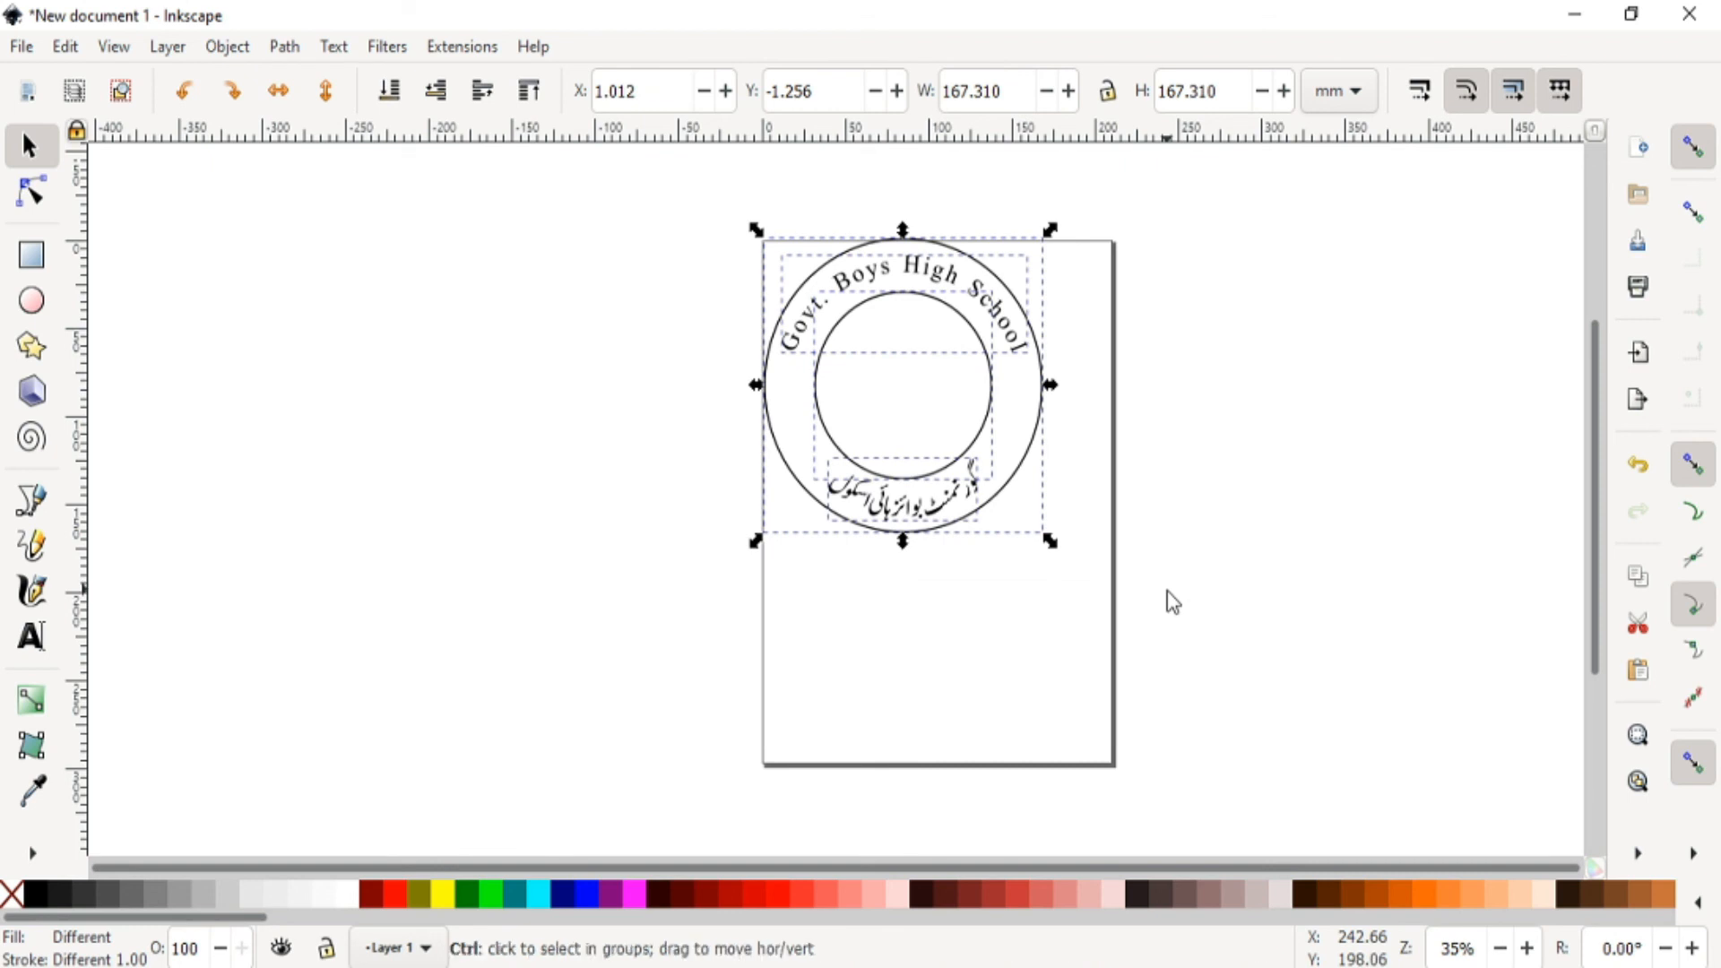
pyautogui.hotkey('ctrl', 'g')
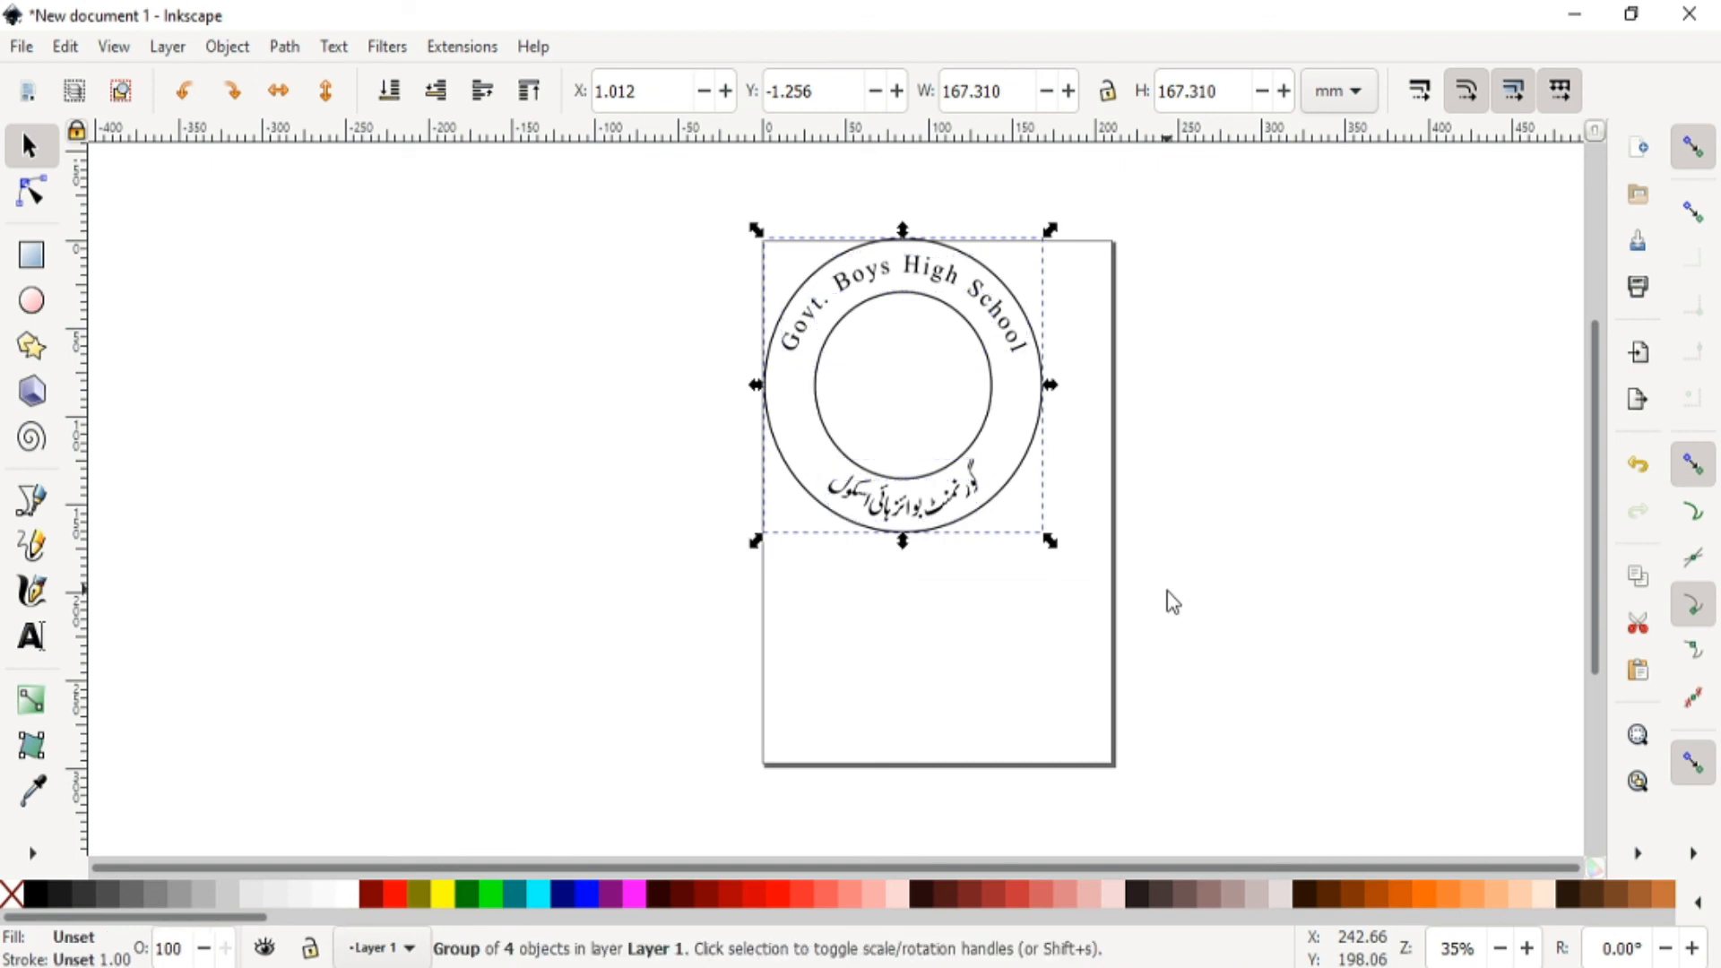
# - Set up a PNG export of the selected logo group with the file name GBHS.png
pyautogui.click(21, 46)
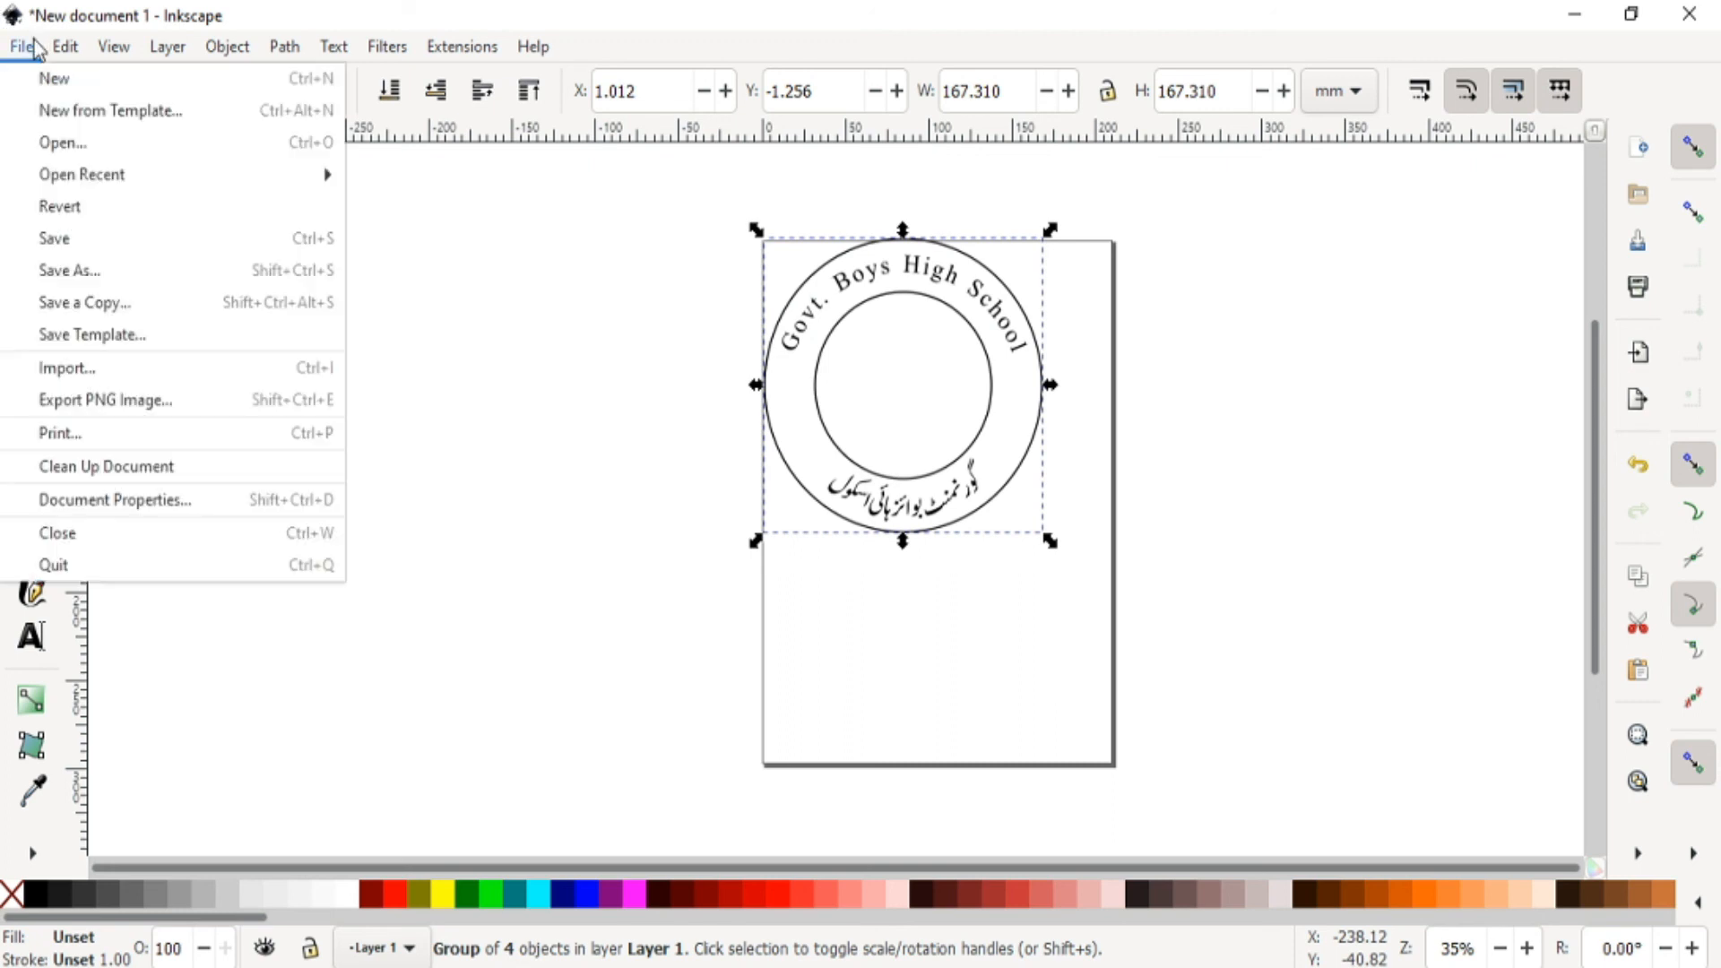
pyautogui.click(108, 404)
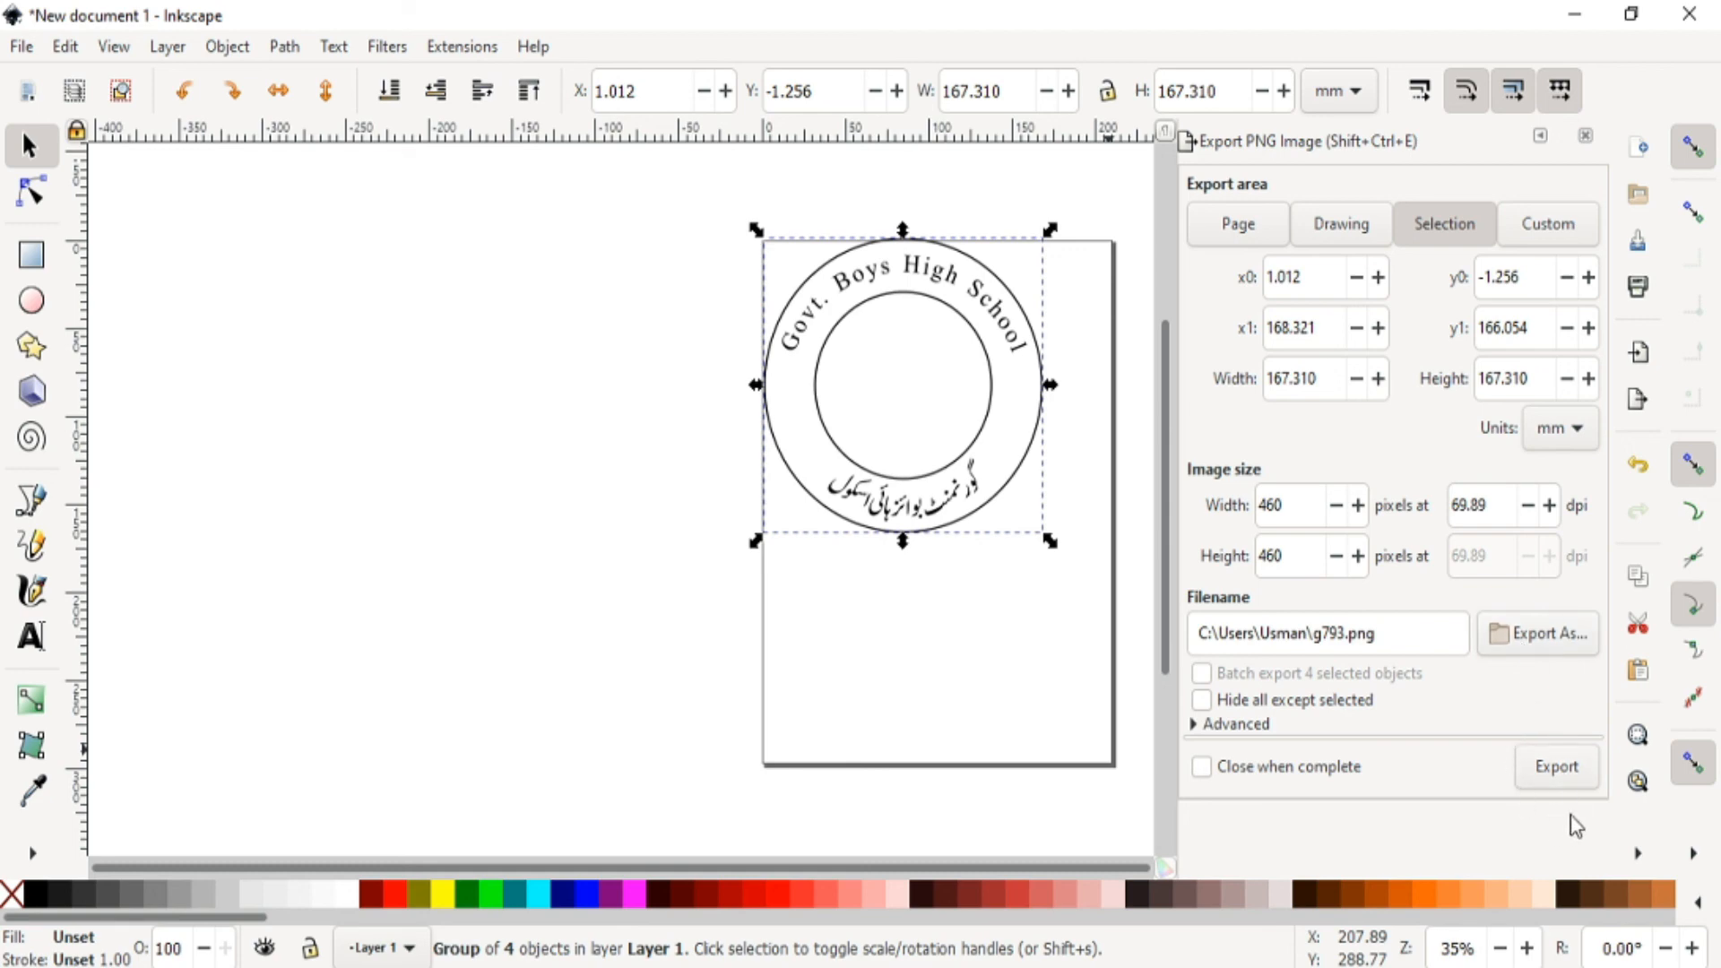
pyautogui.doubleClick(1328, 643)
pyautogui.write('GBHS')
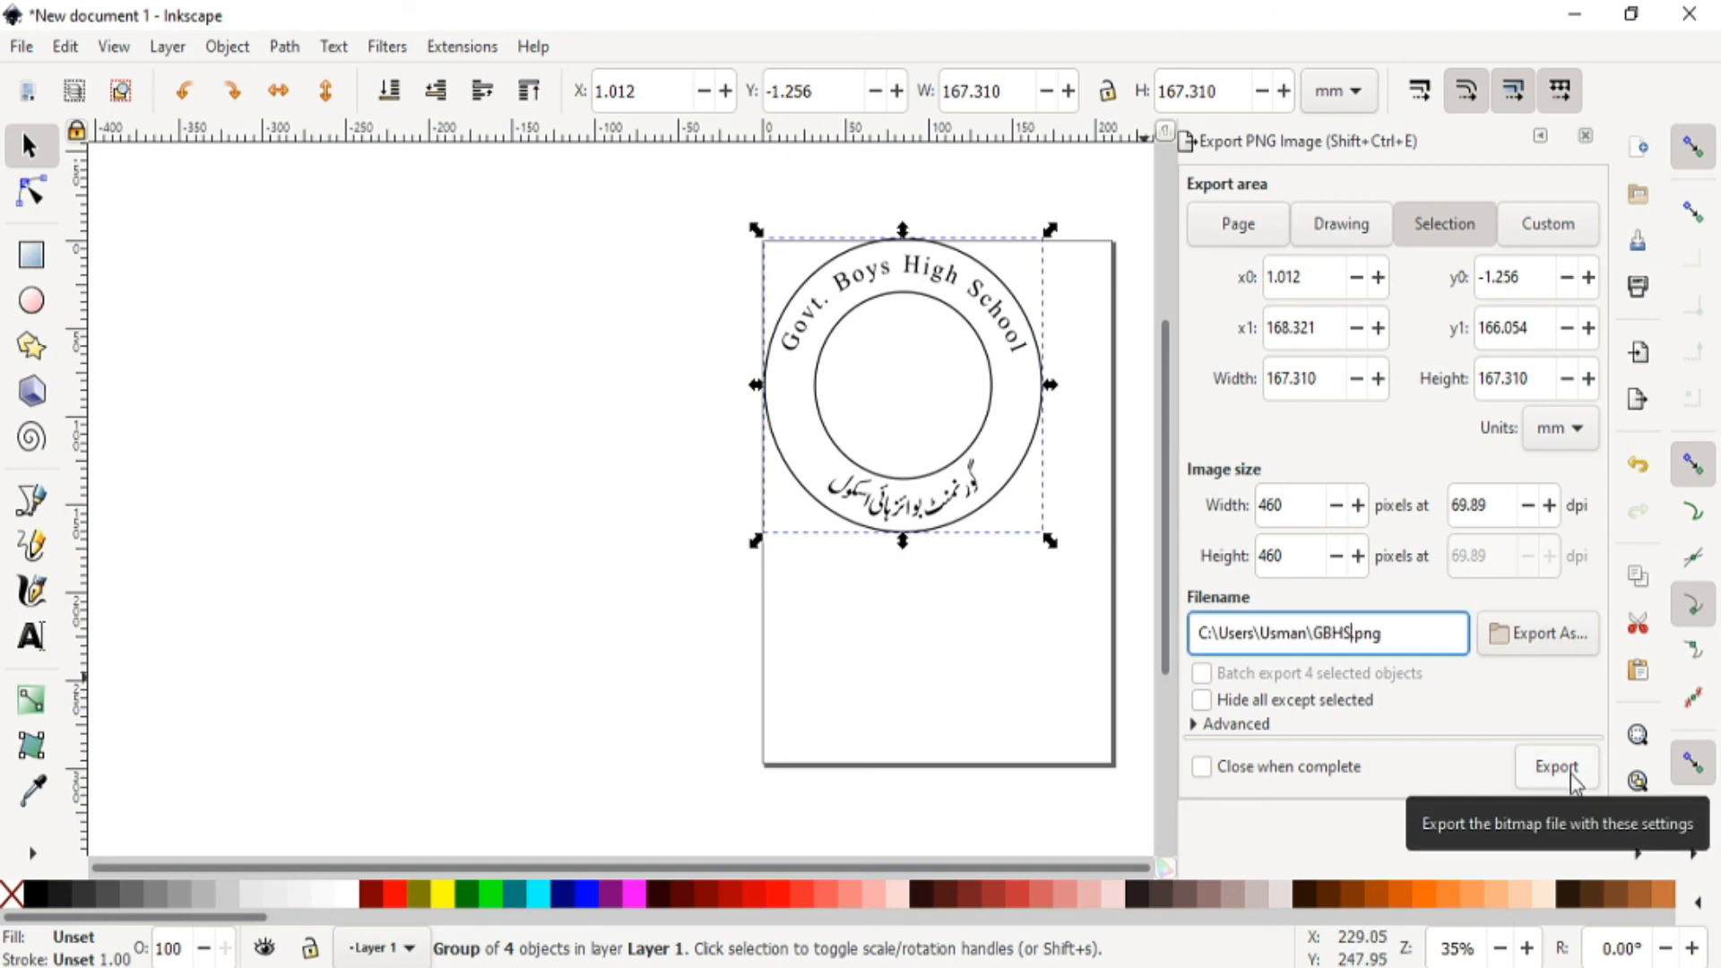